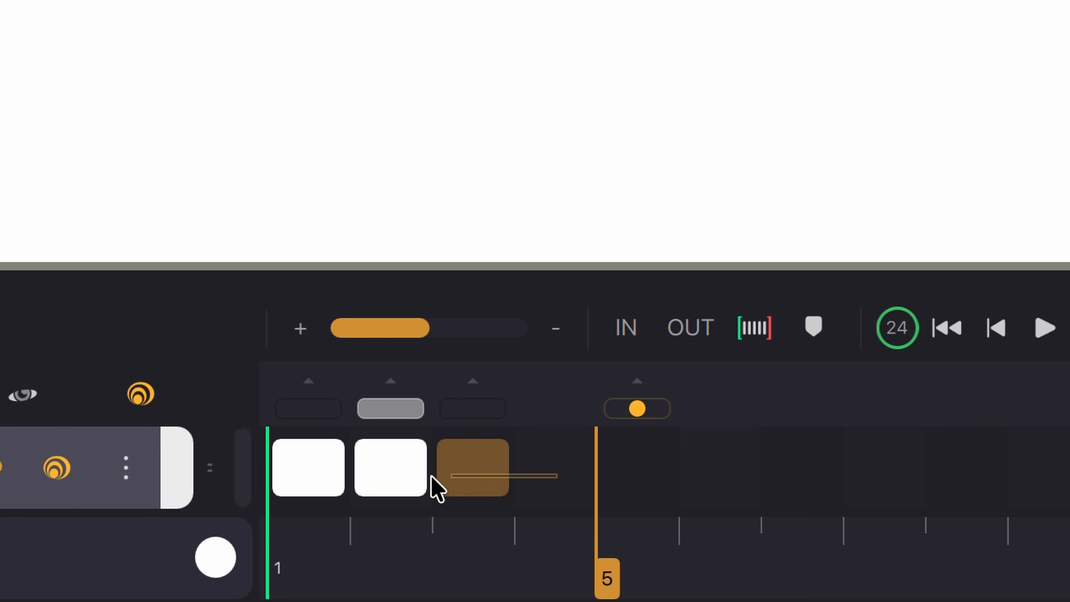
pyautogui.moveTo(436, 488); pyautogui.dragTo(270, 479)
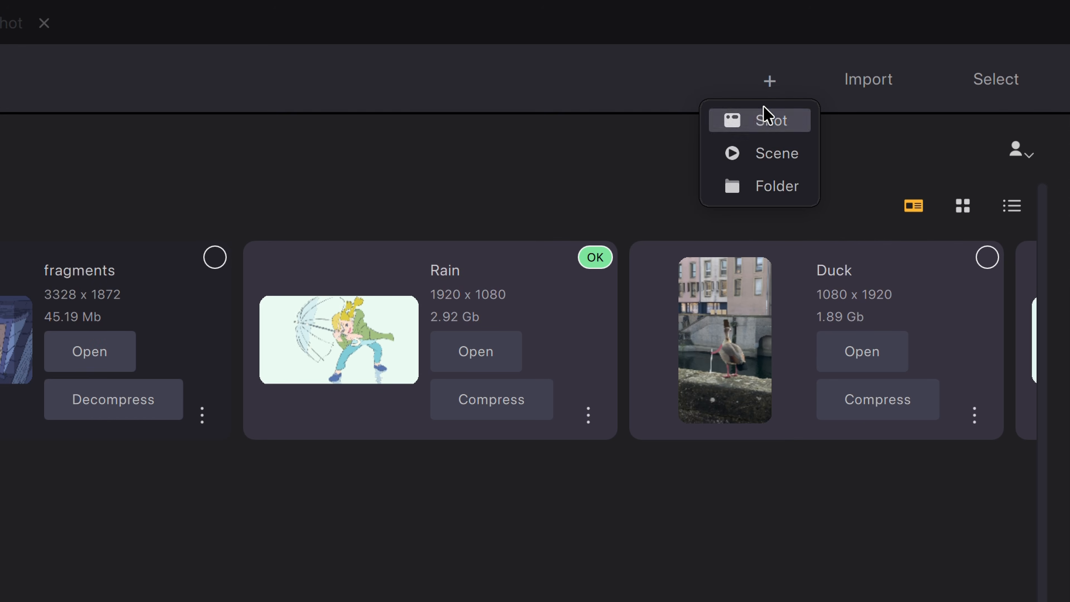
# Start setting up a new shot with the Standard HD preset and open its width value for editing
pyautogui.click(768, 119)
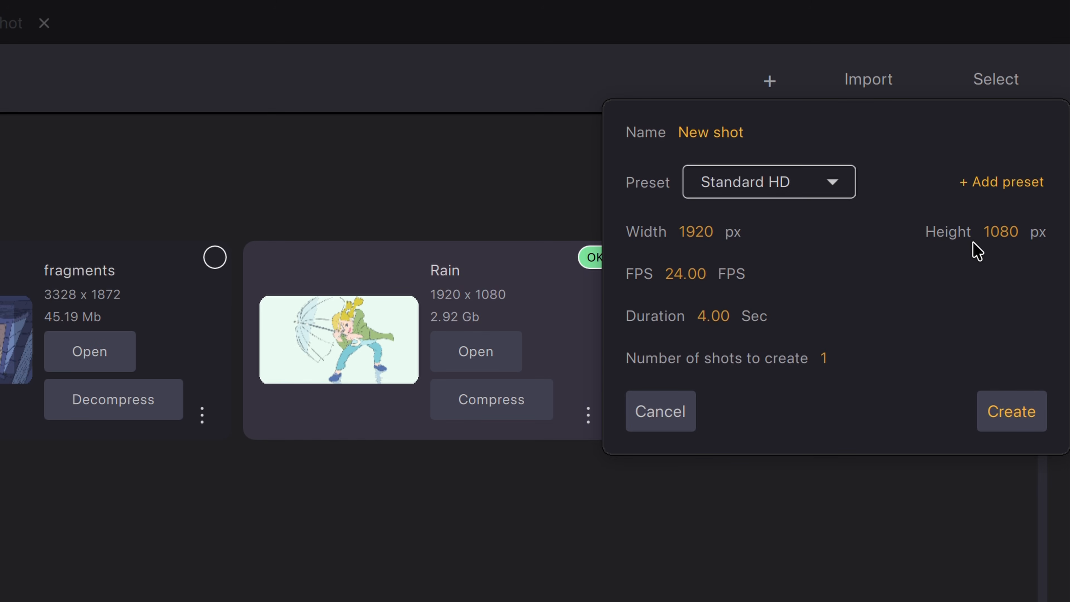
pyautogui.click(741, 195)
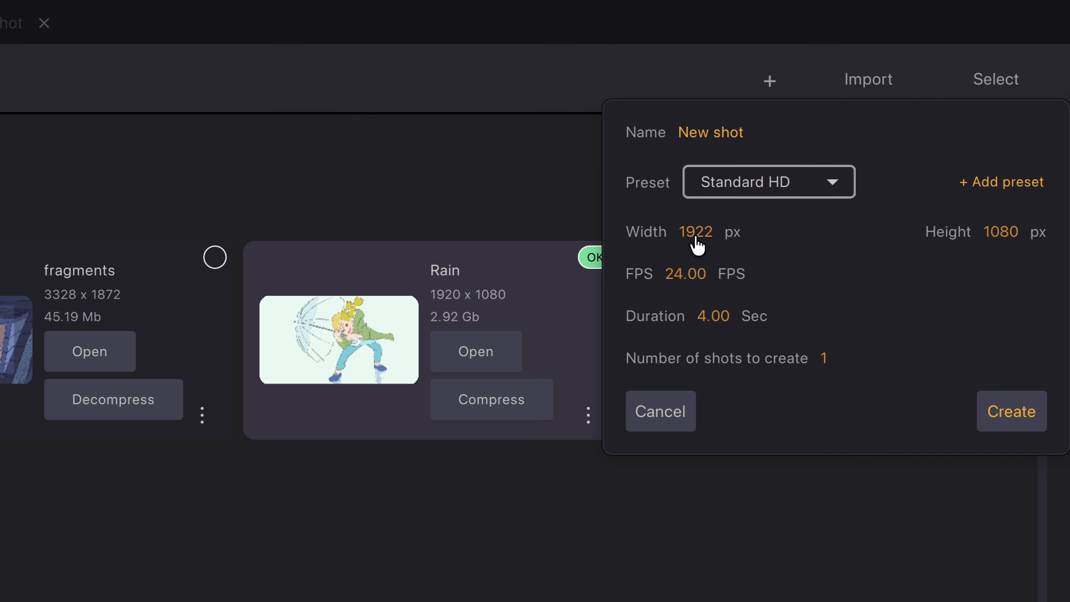
pyautogui.click(696, 232)
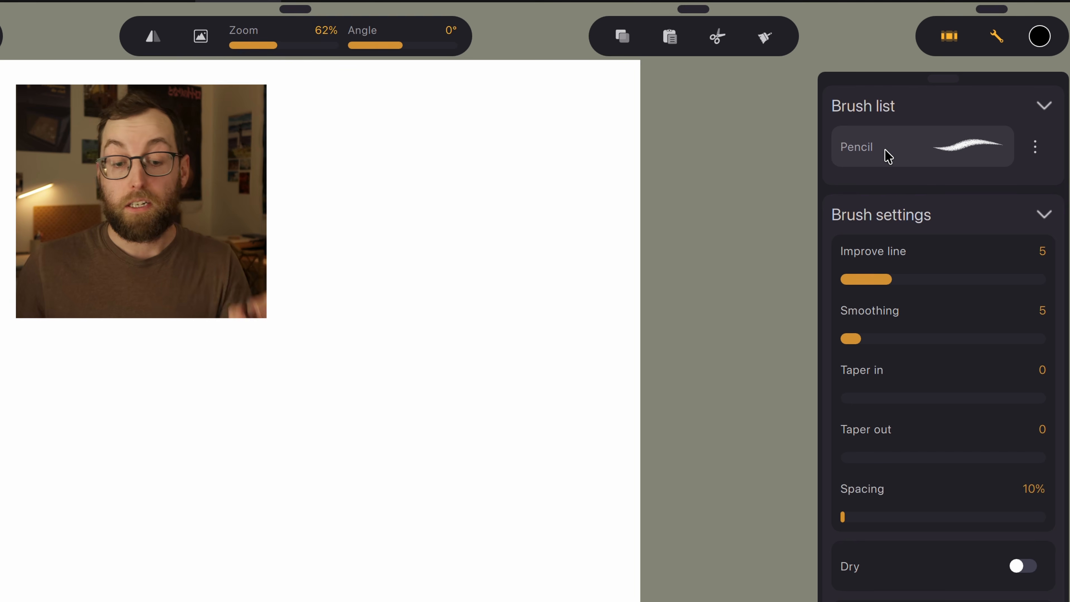
# Browse the available brushes, keep the Pencil brush and set its size to 170 px
pyautogui.click(918, 149)
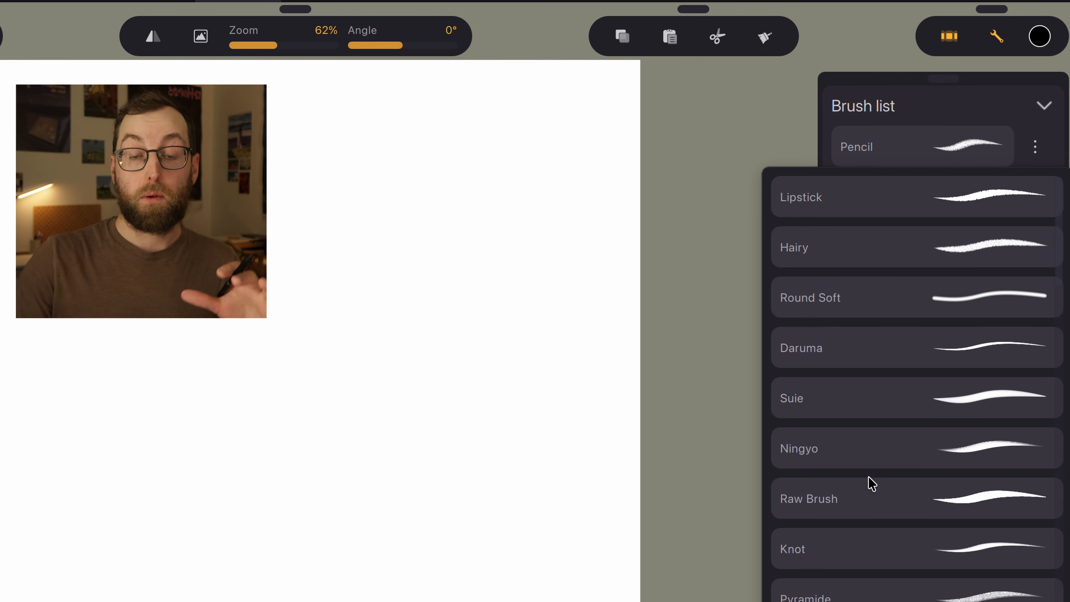
pyautogui.scroll(-15, 852, 181)
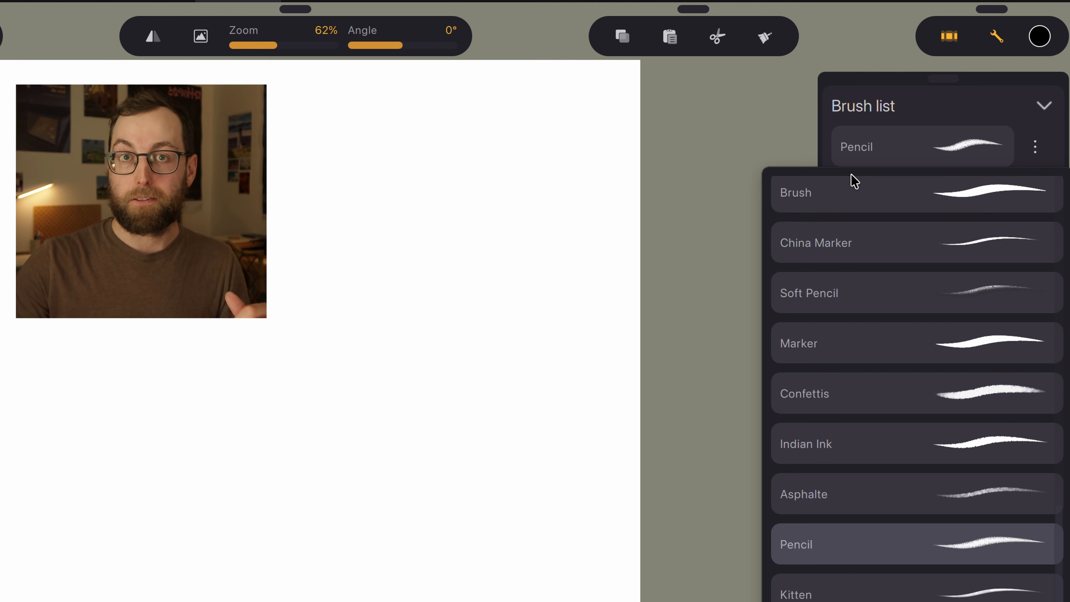
pyautogui.click(778, 123)
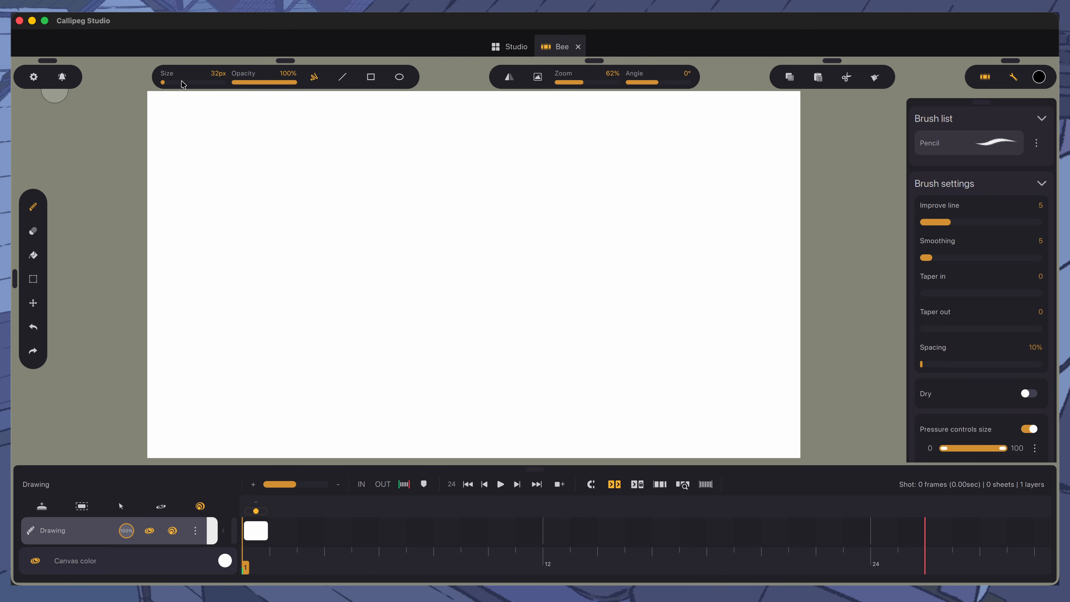
pyautogui.moveTo(164, 84); pyautogui.dragTo(203, 84)
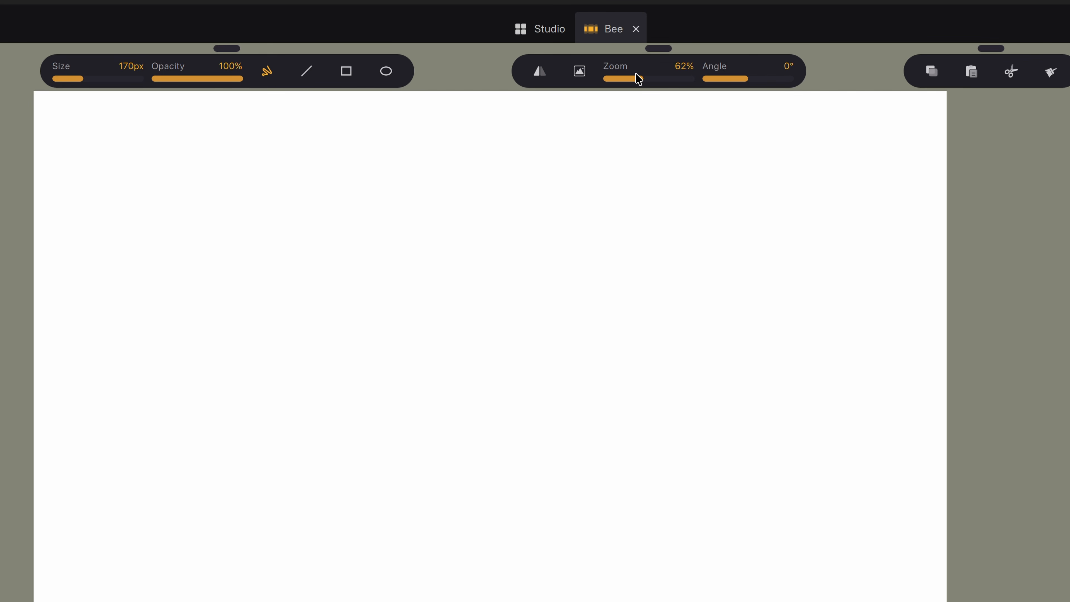
# Zoom the canvas view to 74%, rotate it slightly clockwise, and reset both its angle and zoom
pyautogui.moveTo(641, 83)
pyautogui.mouseDown()
pyautogui.moveTo(662, 86)
pyautogui.moveTo(633, 83)
pyautogui.moveTo(645, 80)
pyautogui.mouseUp()
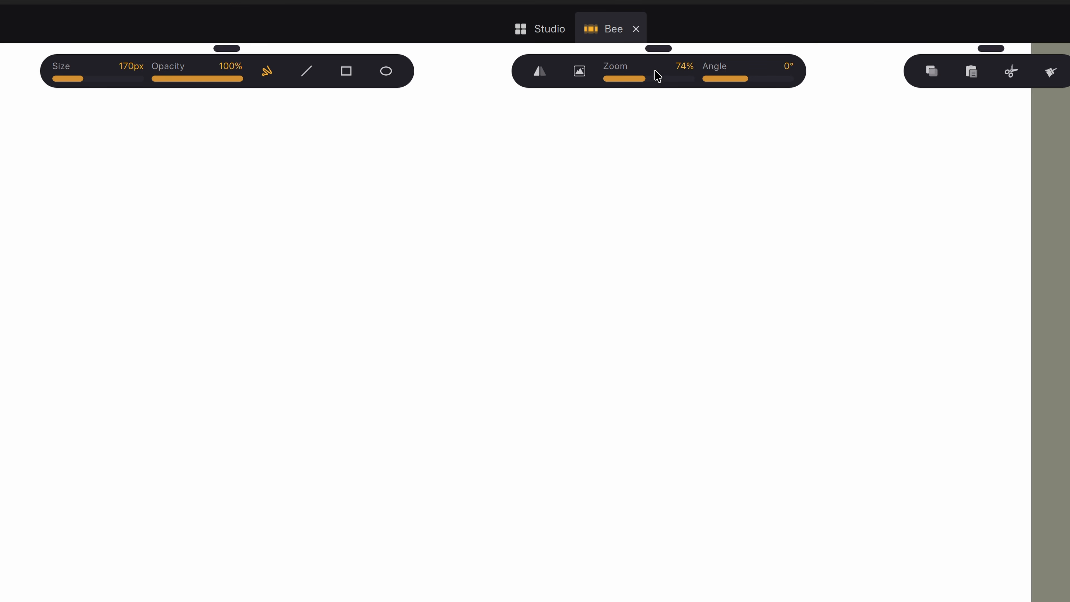
pyautogui.moveTo(746, 81); pyautogui.dragTo(790, 75)
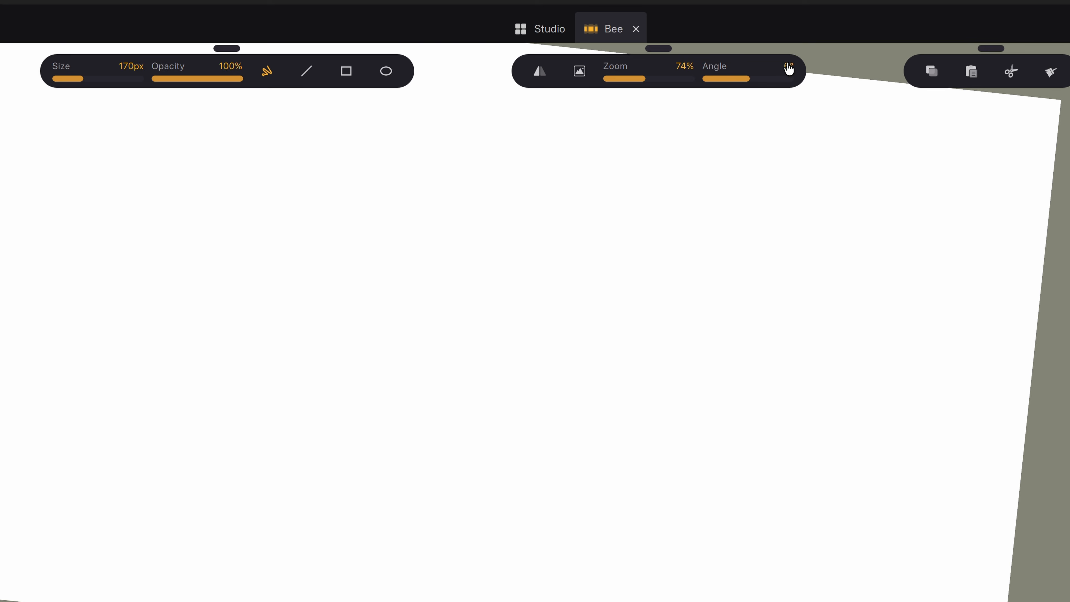
pyautogui.click(789, 68)
pyautogui.click(686, 68)
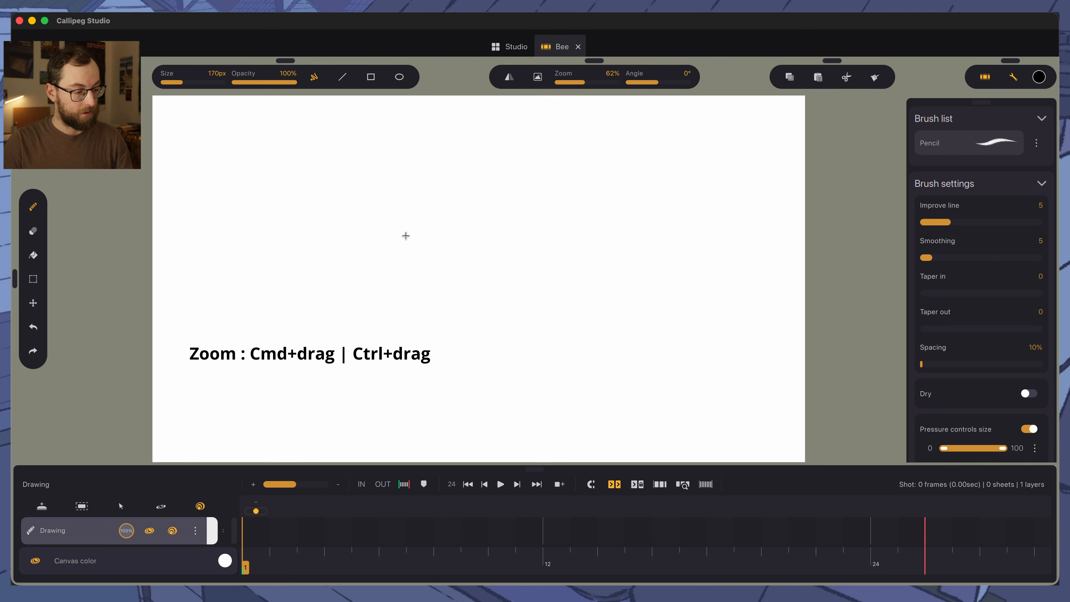
# Try out zooming, rotating and panning directly on the blank canvas
pyautogui.moveTo(406, 234); pyautogui.dragTo(501, 256)
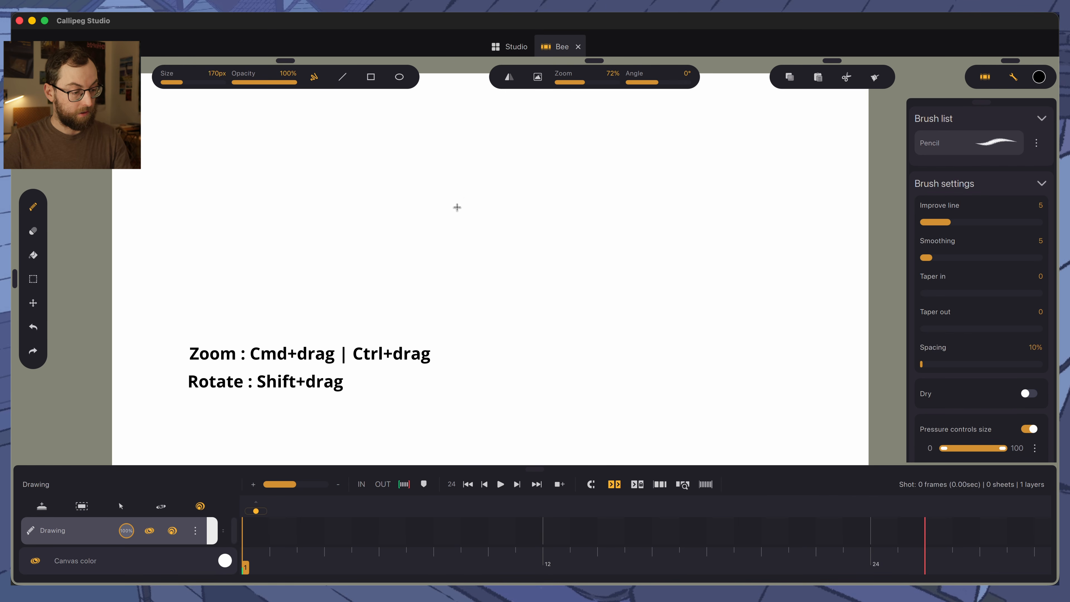
pyautogui.moveTo(457, 208); pyautogui.dragTo(482, 241)
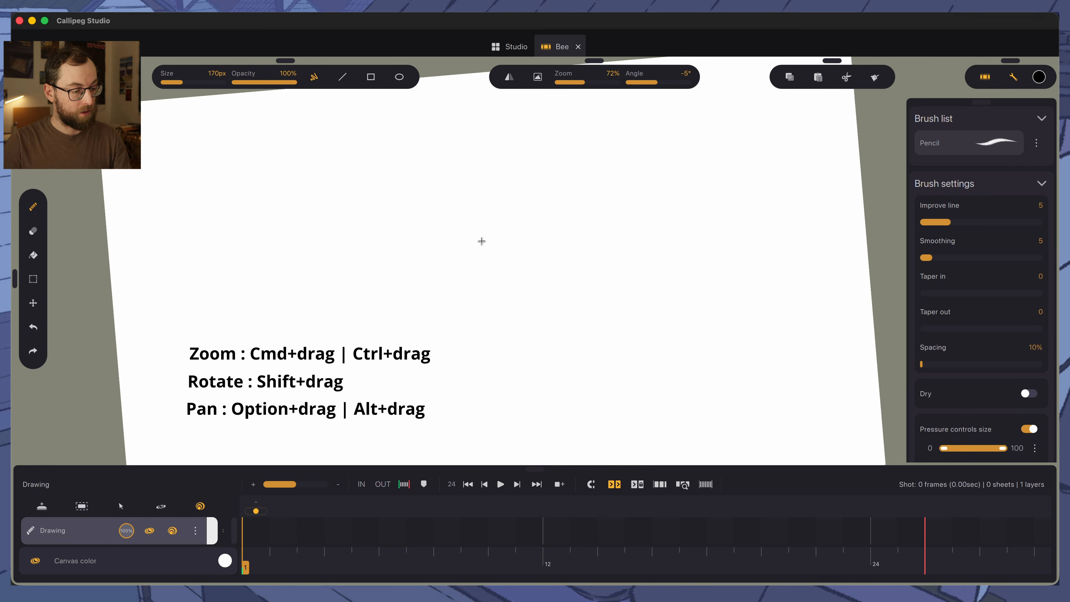
pyautogui.moveTo(514, 275); pyautogui.dragTo(565, 258)
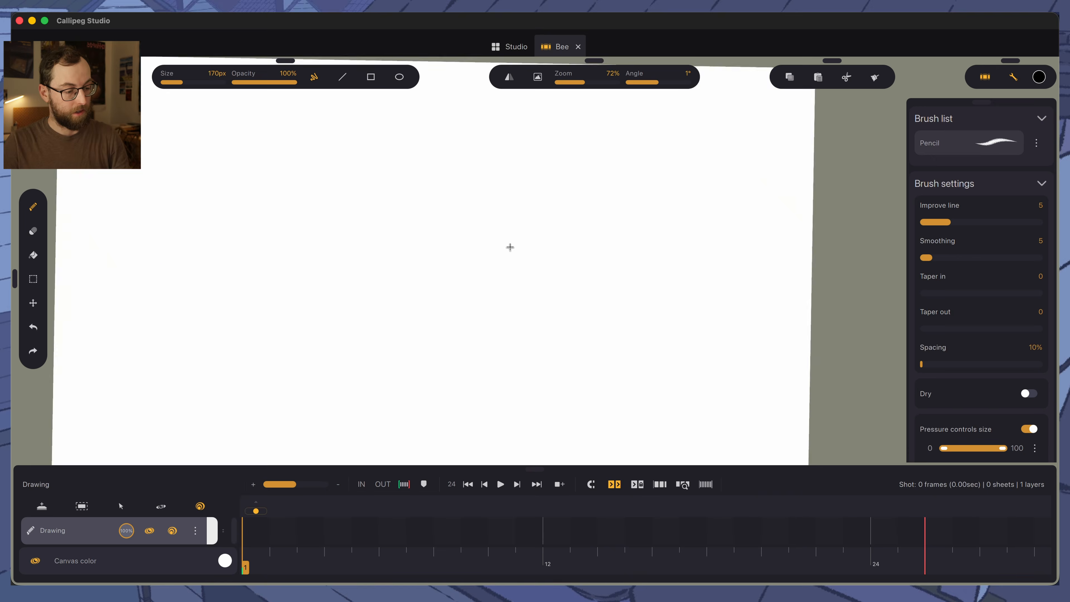
pyautogui.moveTo(507, 246); pyautogui.dragTo(526, 255)
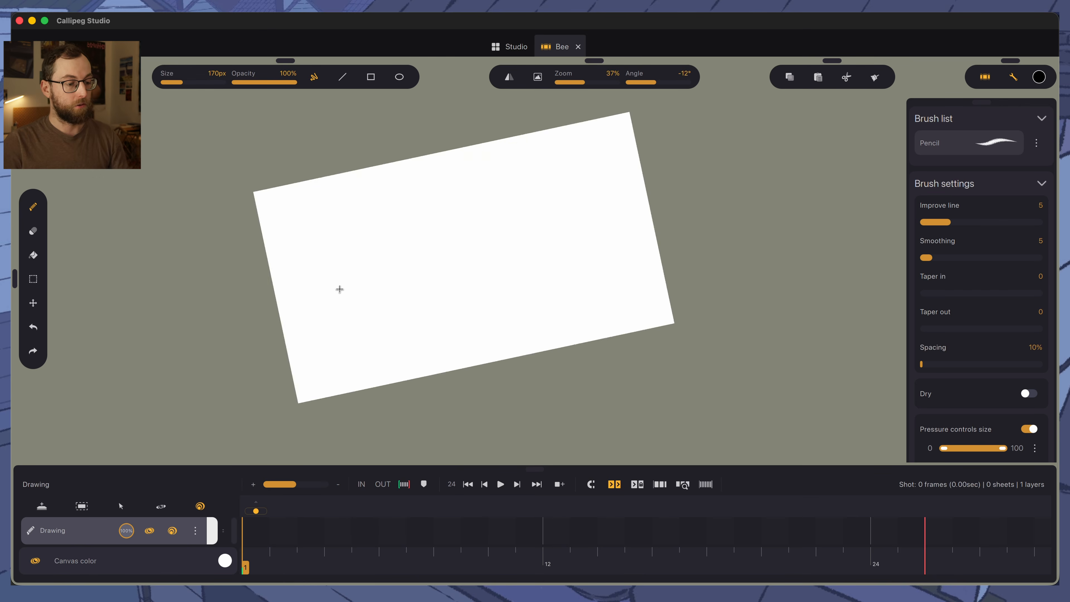
pyautogui.scroll(-2, 340, 289)
pyautogui.scroll(8, 340, 290)
pyautogui.scroll(-8, 340, 290)
pyautogui.scroll(7, 340, 289)
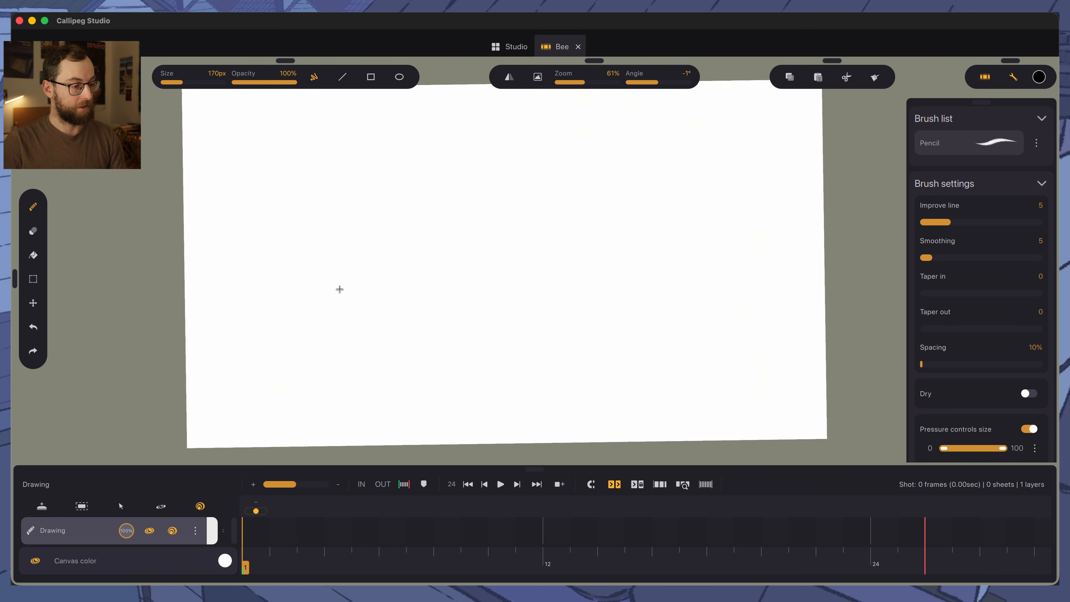
# Look over the layer types that can be added and scrub the playhead along the timeline
pyautogui.click(45, 506)
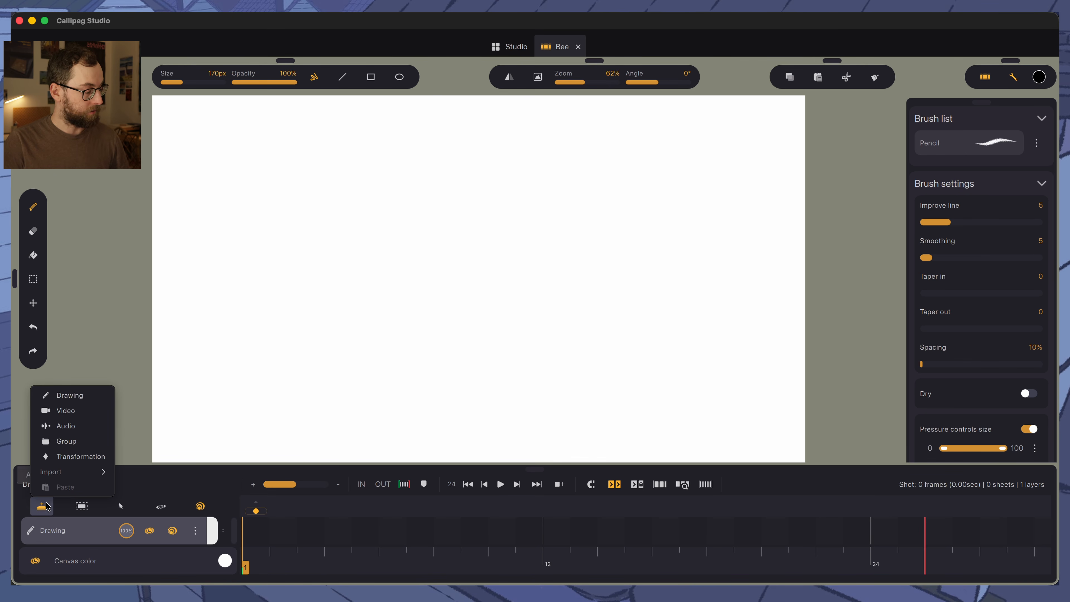
pyautogui.click(67, 504)
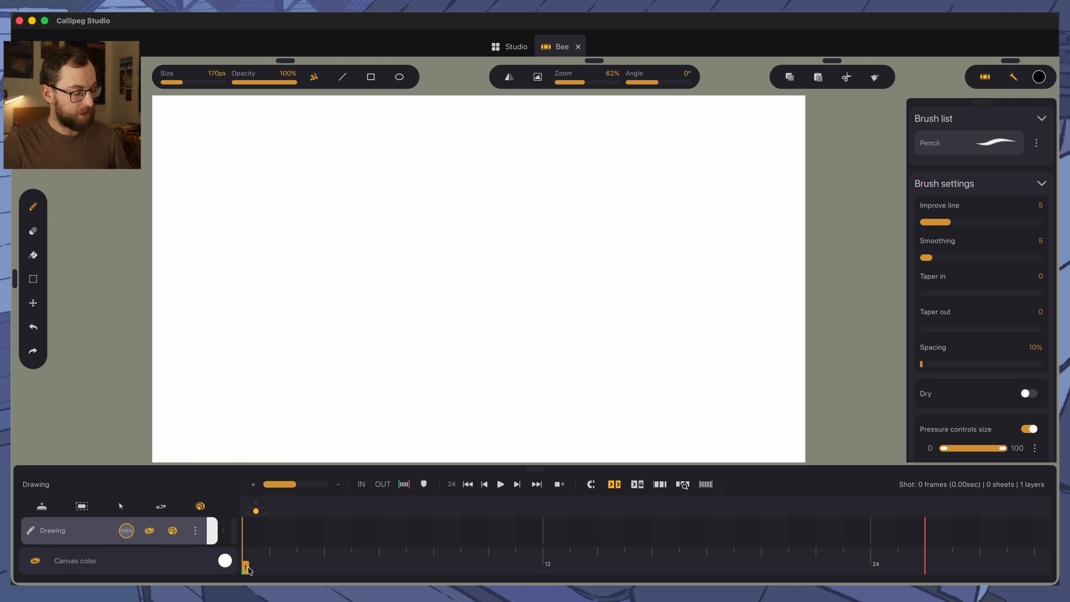
pyautogui.moveTo(249, 570); pyautogui.dragTo(305, 566)
pyautogui.moveTo(579, 558); pyautogui.dragTo(531, 561)
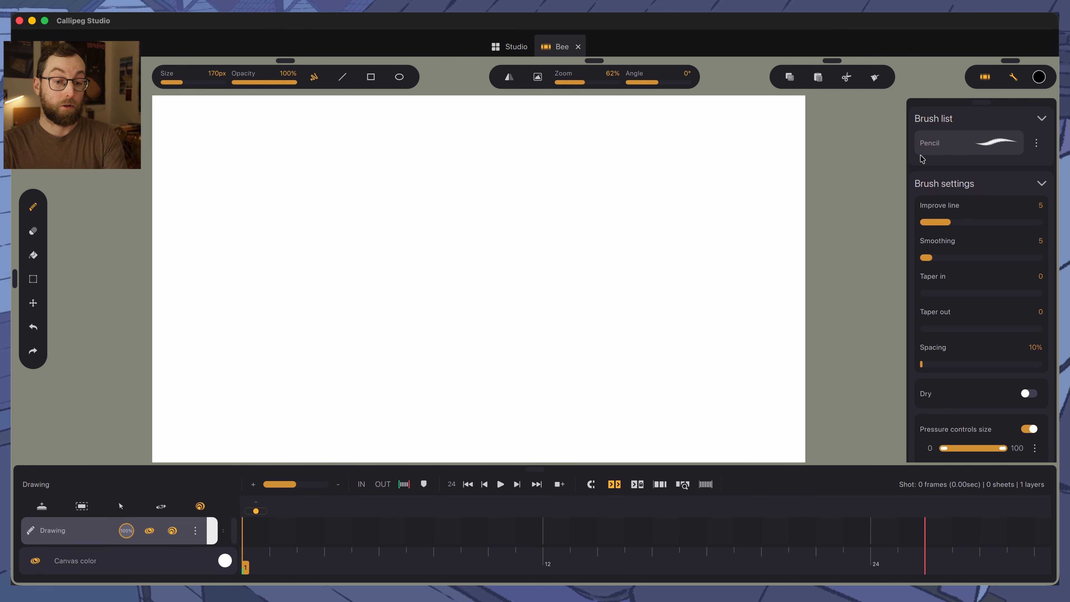
# Try the color, brush and timeline panels as floating windows, re-dock the brush and timeline panels, and close the color window
pyautogui.click(1041, 75)
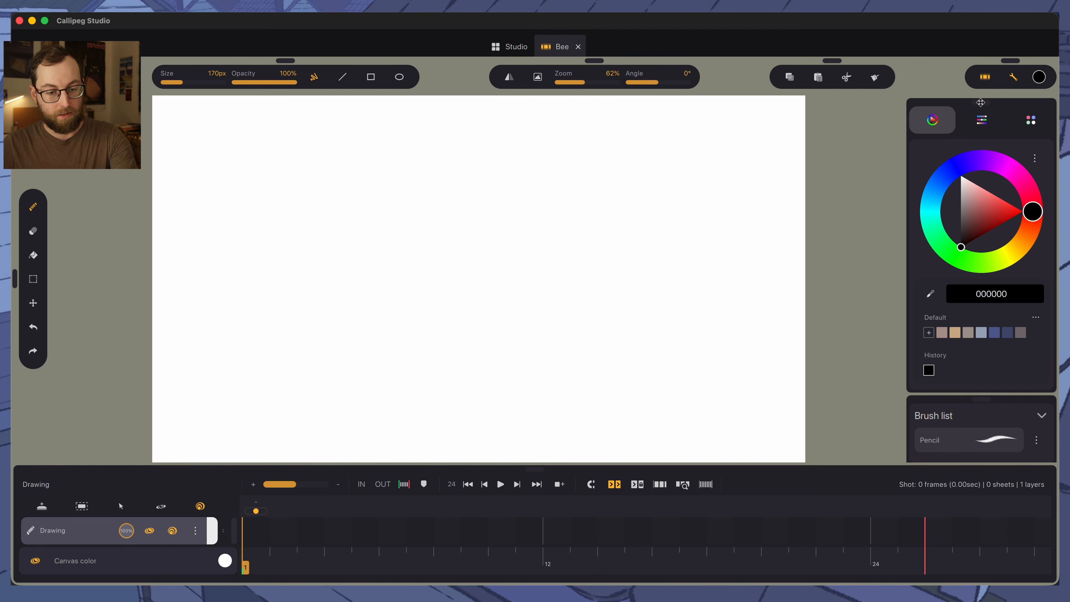
pyautogui.moveTo(982, 103); pyautogui.dragTo(278, 144)
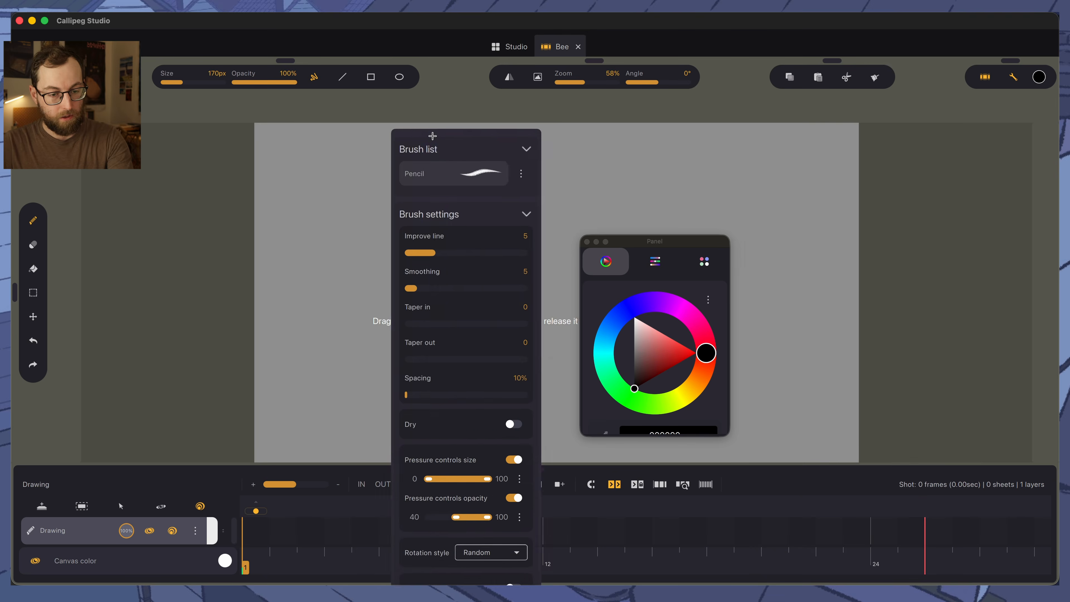
pyautogui.moveTo(473, 216); pyautogui.dragTo(378, 129)
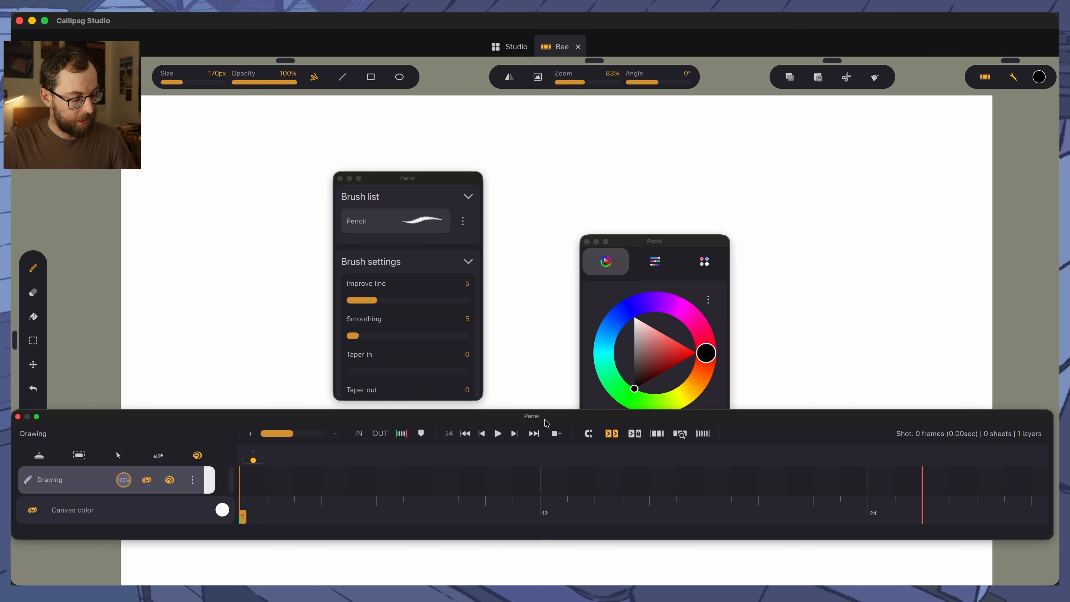
pyautogui.moveTo(1056, 422)
pyautogui.mouseDown()
pyautogui.moveTo(458, 332)
pyautogui.moveTo(487, 349)
pyautogui.mouseUp()
pyautogui.moveTo(188, 348); pyautogui.dragTo(303, 370)
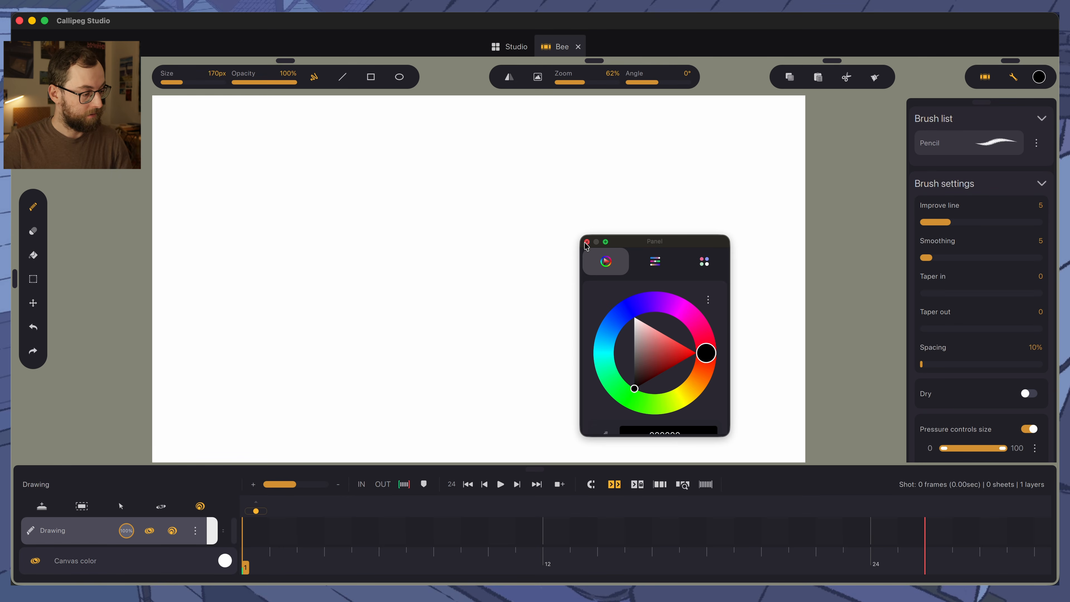
pyautogui.click(586, 242)
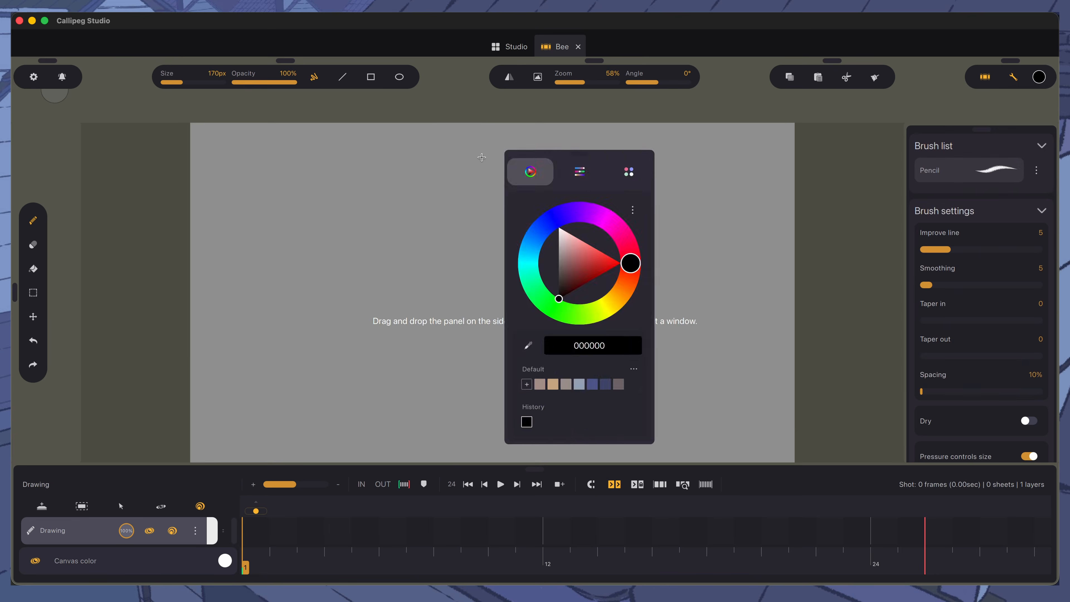
# Try docking the color panel beside the drawing tools and the timeline above the canvas, and restore the original layout
pyautogui.moveTo(561, 157); pyautogui.dragTo(56, 198)
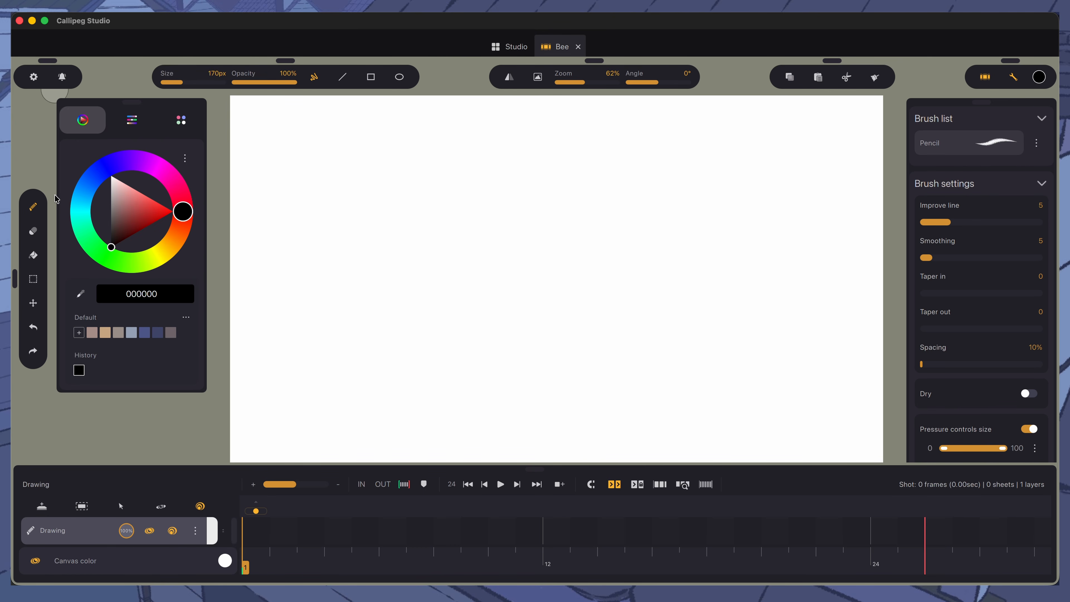
pyautogui.moveTo(535, 469); pyautogui.dragTo(518, 98)
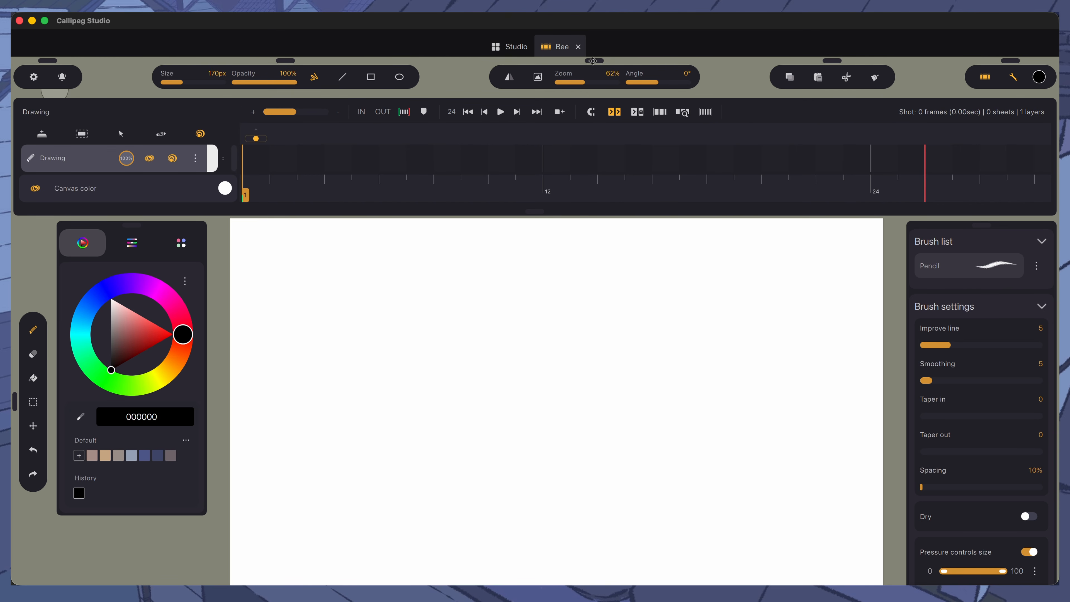
pyautogui.moveTo(593, 60); pyautogui.dragTo(535, 573)
pyautogui.moveTo(532, 209); pyautogui.dragTo(535, 482)
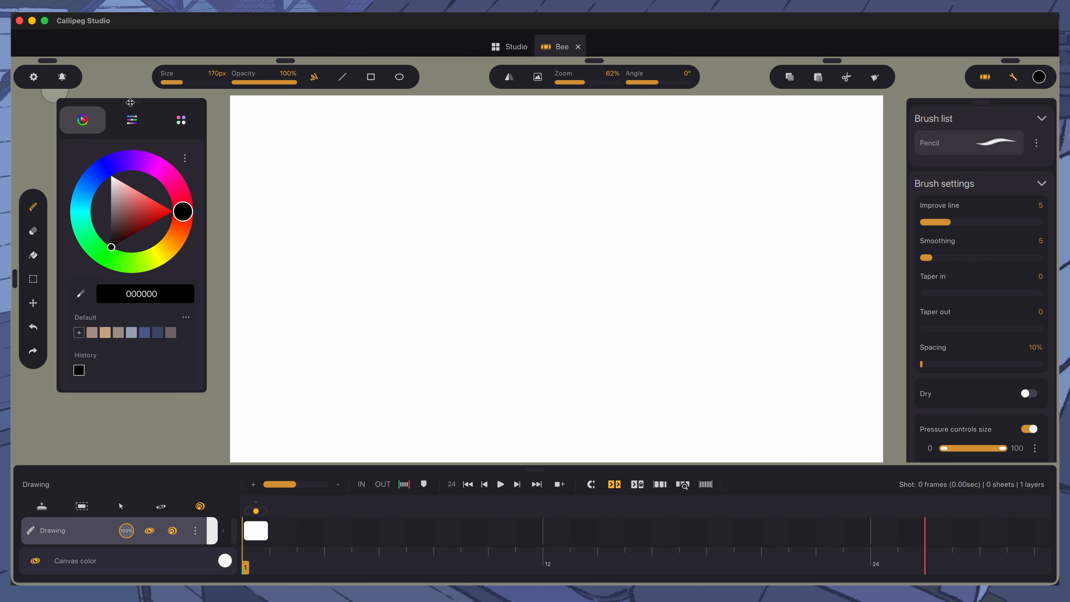
pyautogui.moveTo(130, 103); pyautogui.dragTo(982, 126)
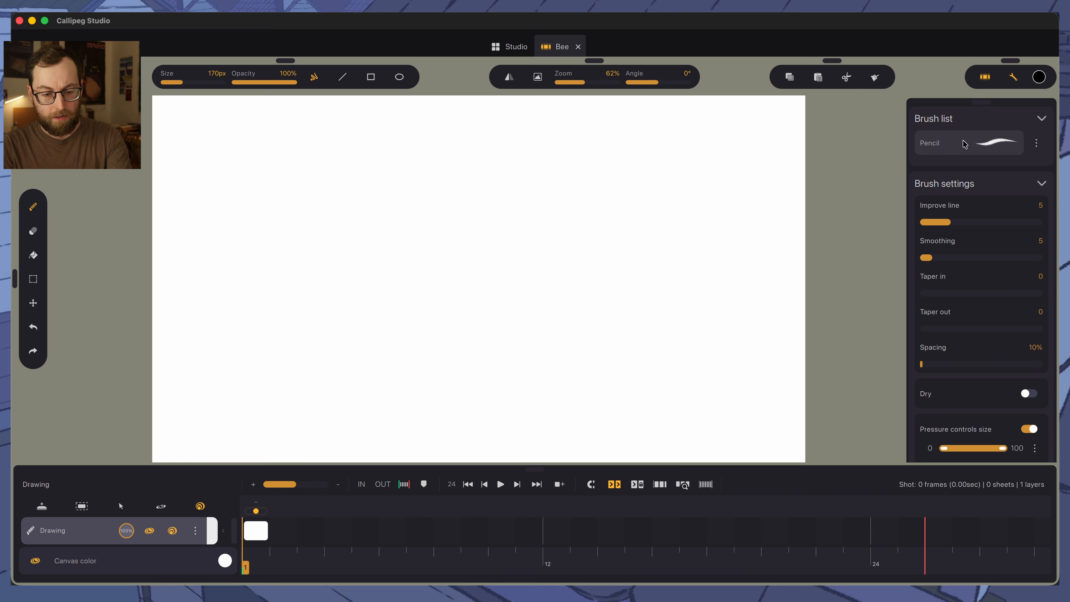
# Draw a winding test stroke across the middle of the canvas with the Pencil brush
pyautogui.click(968, 143)
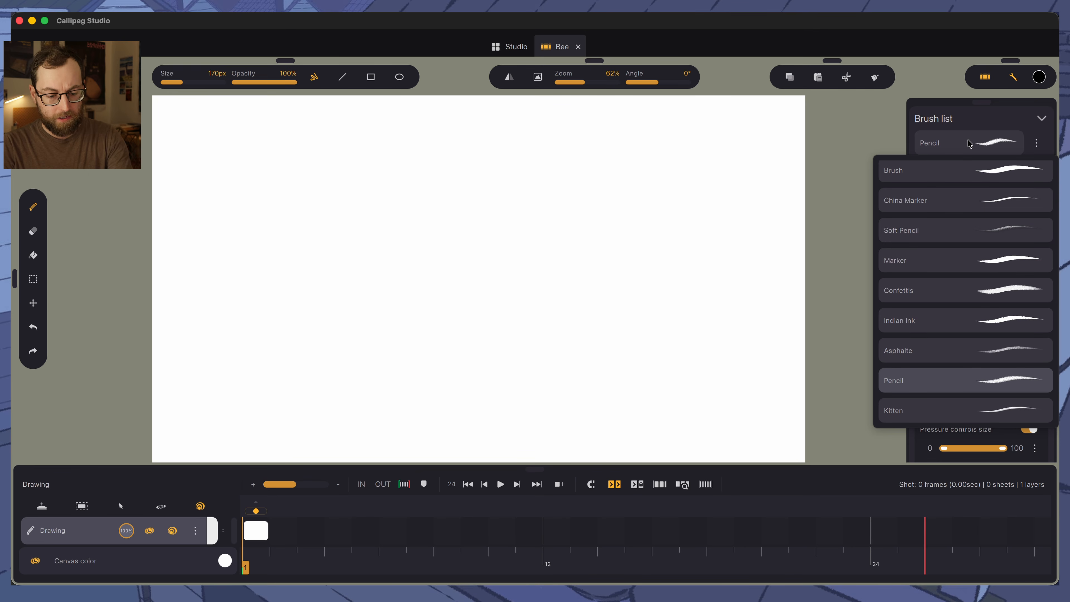
pyautogui.moveTo(502, 179)
pyautogui.mouseDown()
pyautogui.moveTo(574, 268)
pyautogui.moveTo(431, 204)
pyautogui.mouseUp()
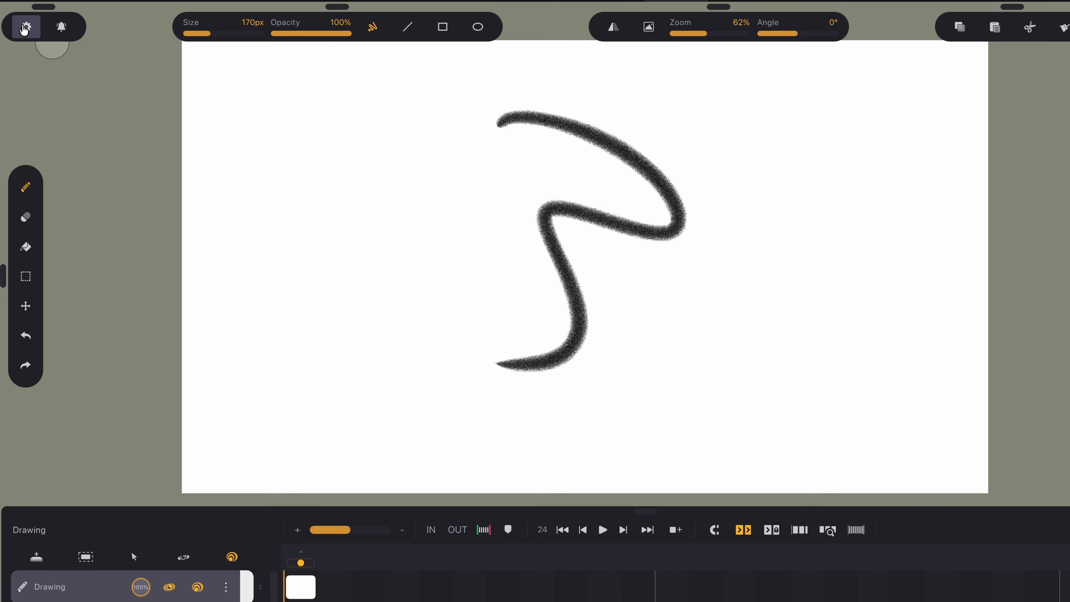
# Review the keyboard shortcut settings and search them for "bru"
pyautogui.click(25, 28)
pyautogui.click(425, 435)
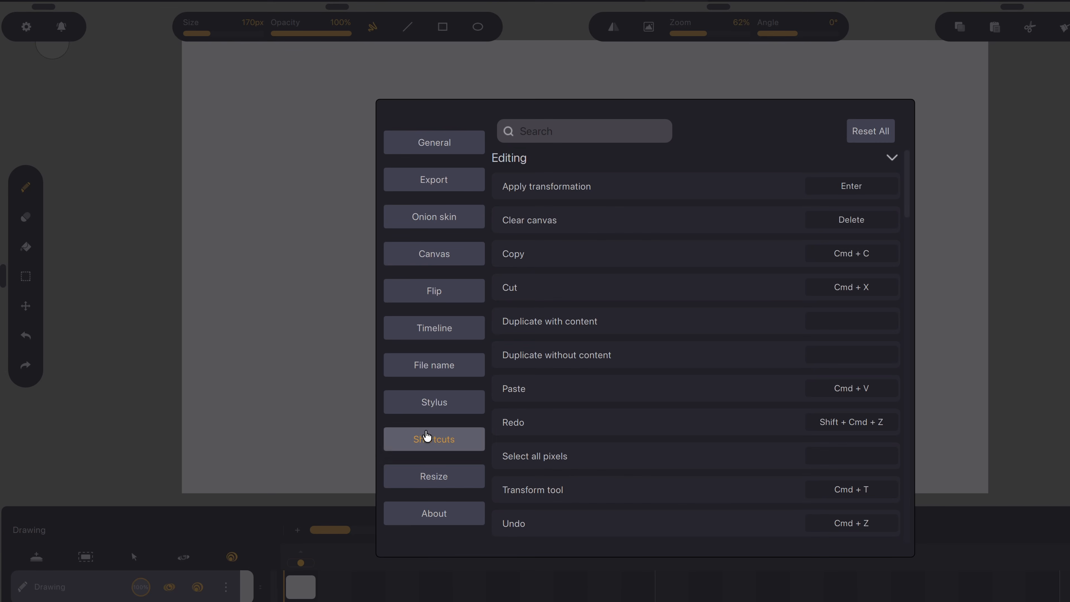
pyautogui.scroll(-12, 575, 479)
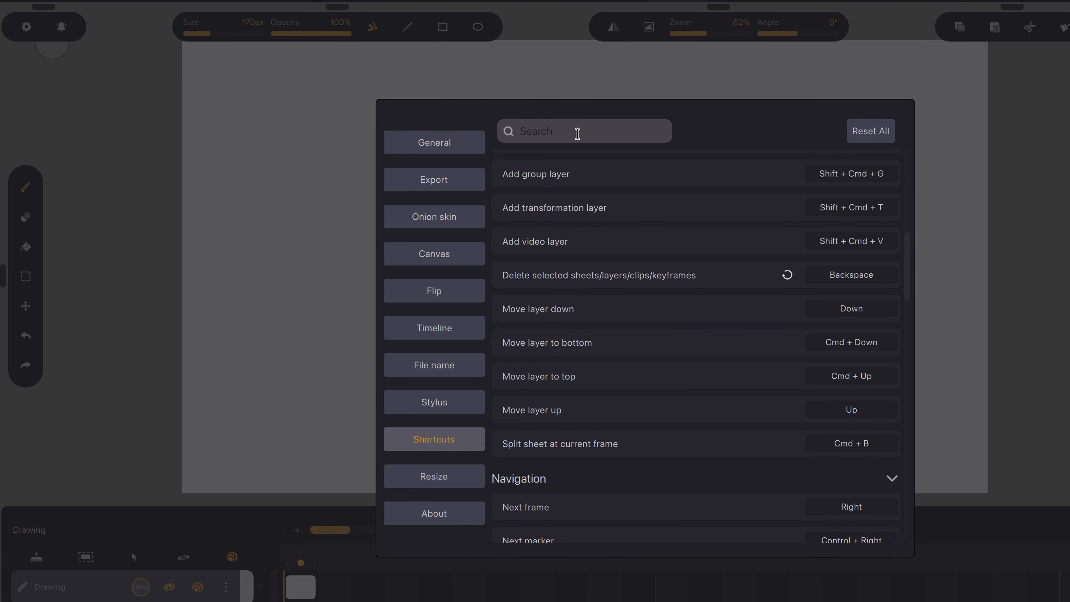
pyautogui.click(576, 131)
pyautogui.write('bru')
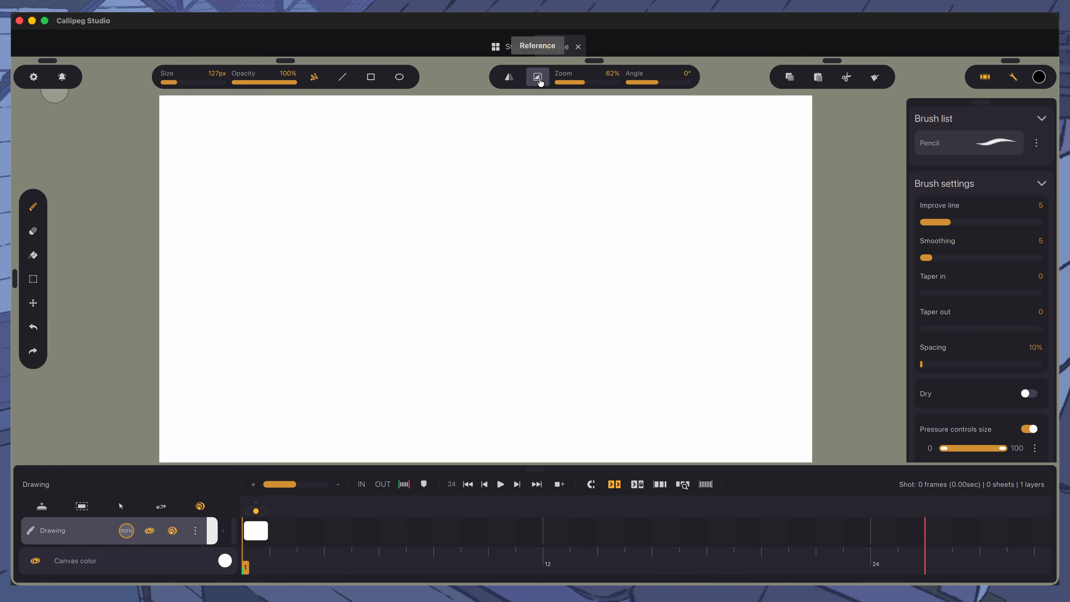
# Show the reference window beside the canvas and load the bee PNG image from the bee animation folder into it
pyautogui.click(543, 78)
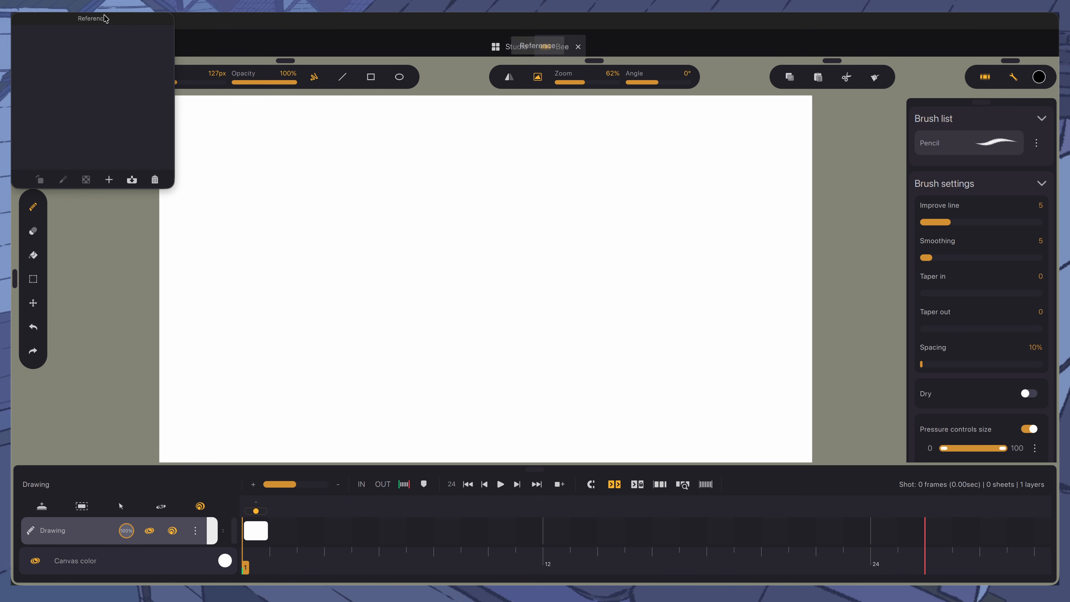
pyautogui.moveTo(104, 18); pyautogui.dragTo(801, 158)
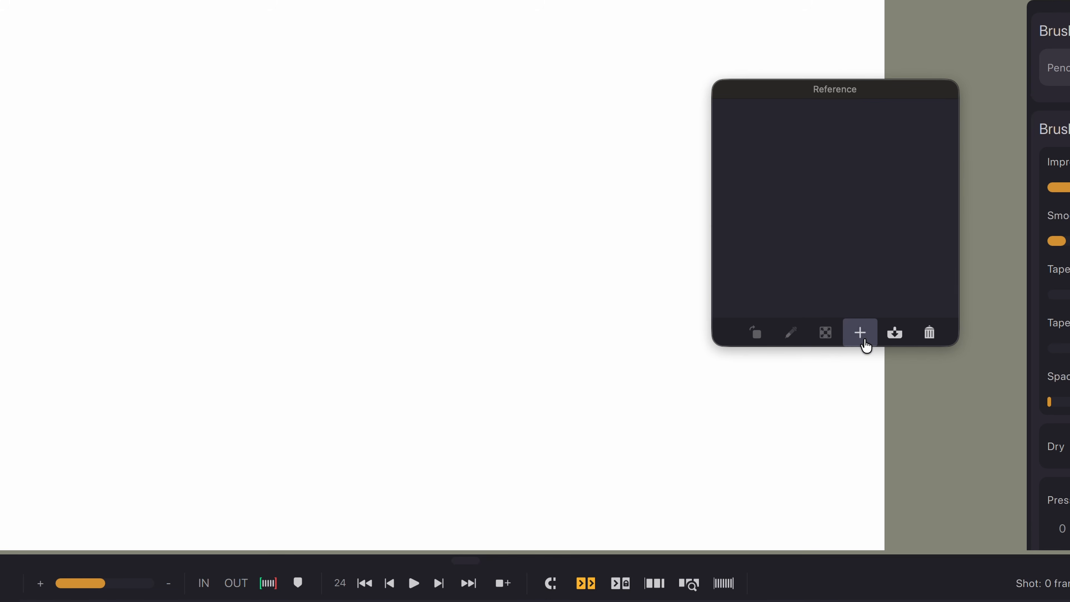
pyautogui.click(894, 332)
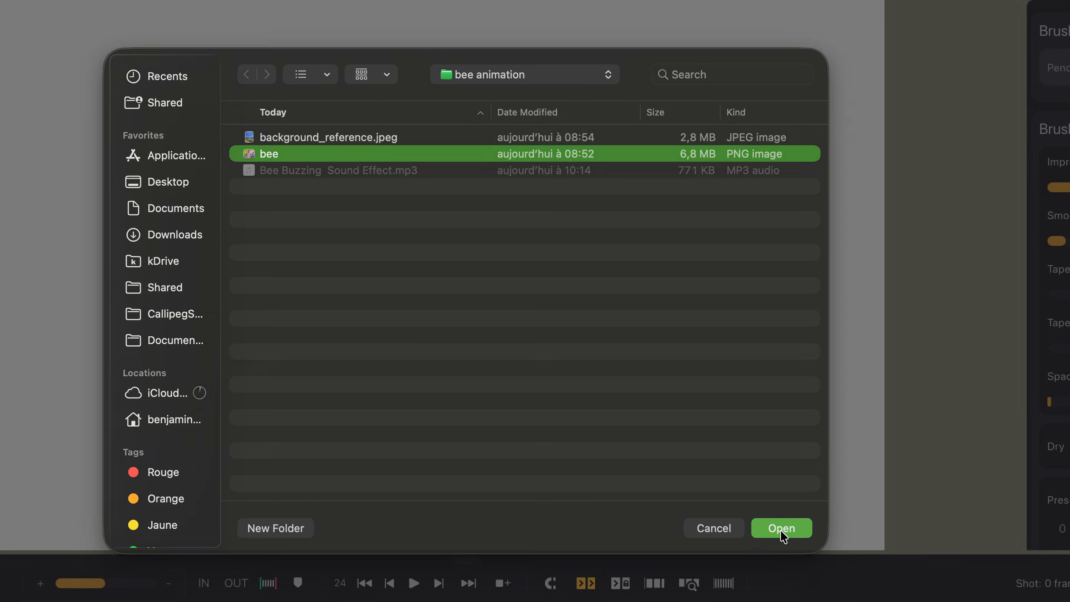
pyautogui.click(781, 531)
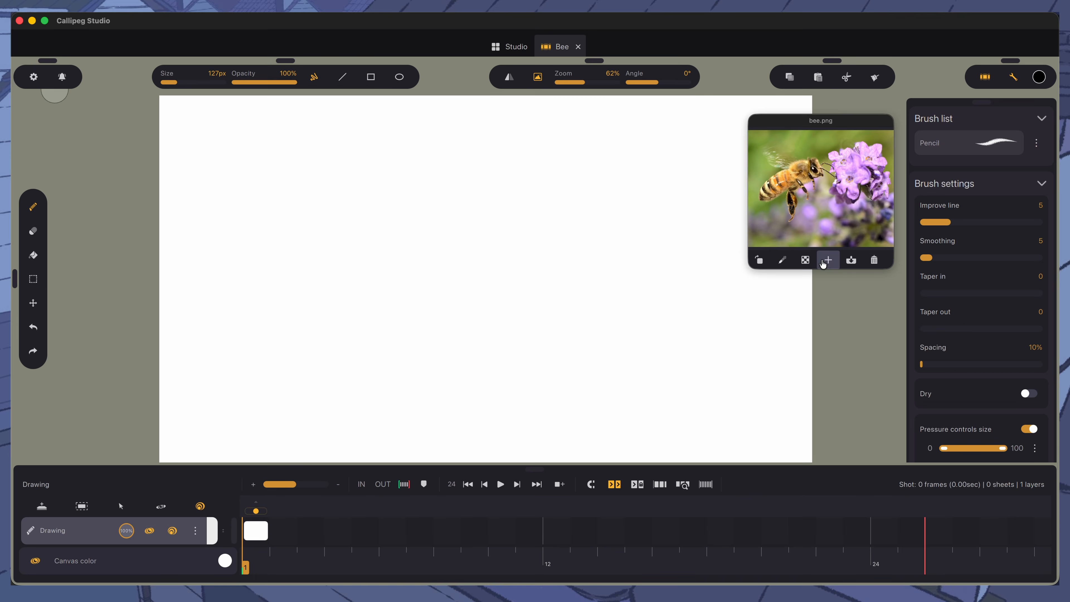
pyautogui.click(849, 331)
pyautogui.click(610, 374)
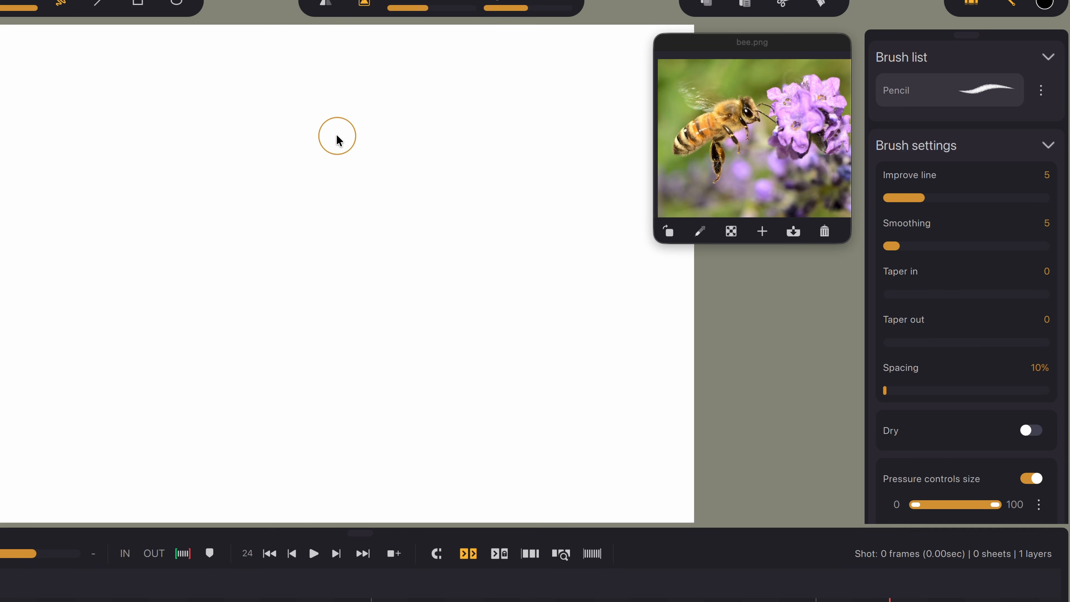
# Switch to the Indian Ink brush and examine its rotation style options
pyautogui.click(920, 94)
pyautogui.click(889, 339)
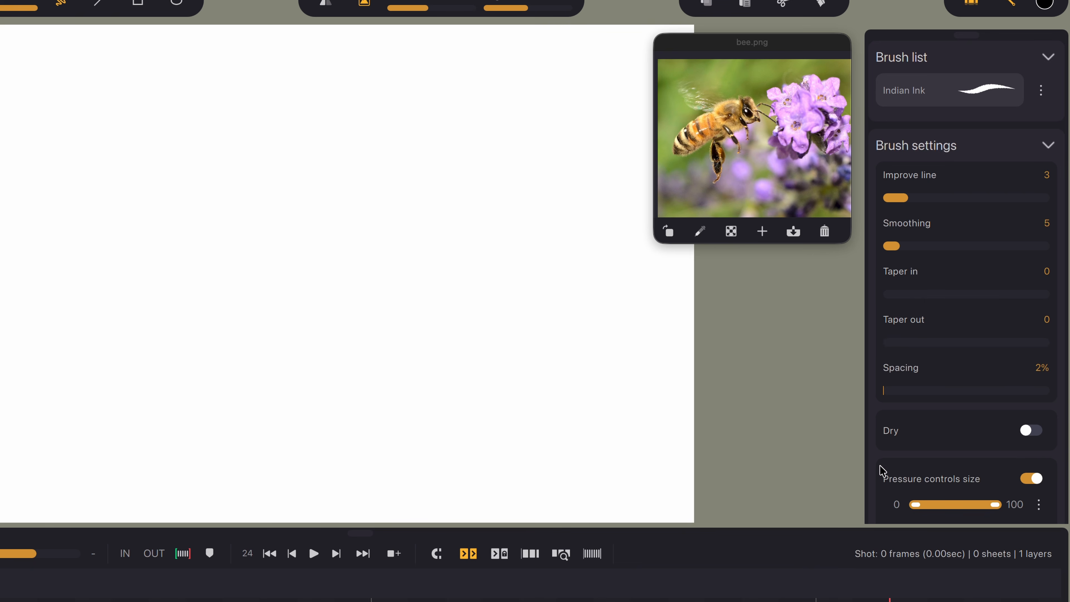
pyautogui.moveTo(883, 472); pyautogui.dragTo(883, 249)
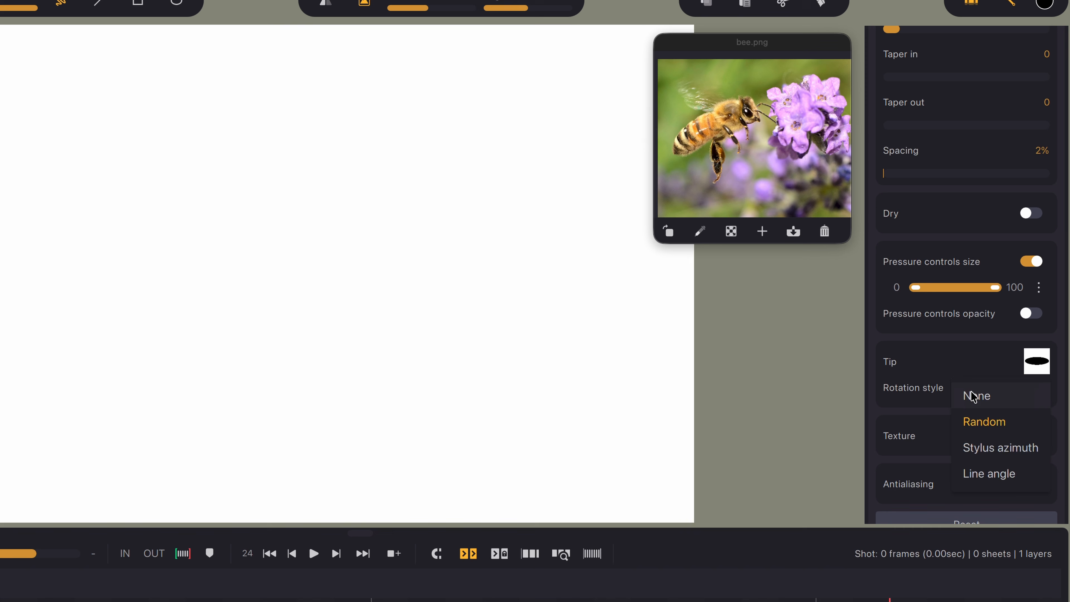
# Sketch the bee on frame 1: a round furry body outline, a circular face with two eyes, and two thick dark stripes
pyautogui.moveTo(333, 190); pyautogui.dragTo(125, 294)
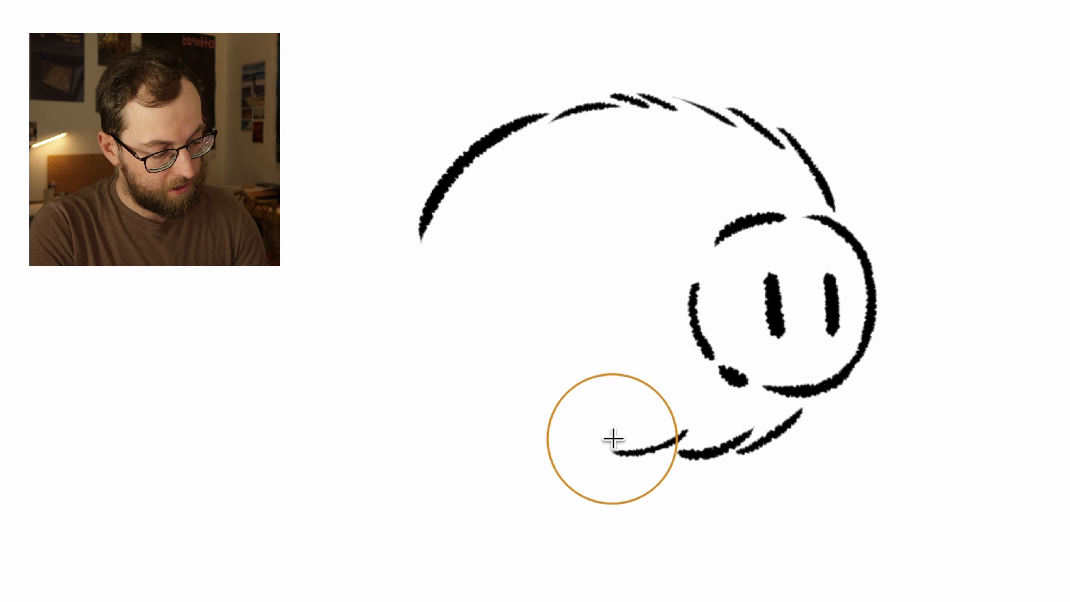
pyautogui.moveTo(495, 425)
pyautogui.mouseDown()
pyautogui.moveTo(474, 410)
pyautogui.moveTo(420, 305)
pyautogui.moveTo(413, 271)
pyautogui.mouseUp()
pyautogui.moveTo(525, 136)
pyautogui.mouseDown()
pyautogui.moveTo(578, 129)
pyautogui.moveTo(582, 143)
pyautogui.mouseUp()
pyautogui.moveTo(516, 155)
pyautogui.mouseDown()
pyautogui.moveTo(576, 151)
pyautogui.moveTo(571, 167)
pyautogui.mouseUp()
pyautogui.moveTo(507, 181)
pyautogui.mouseDown()
pyautogui.moveTo(562, 183)
pyautogui.moveTo(555, 201)
pyautogui.mouseUp()
pyautogui.moveTo(495, 217); pyautogui.dragTo(539, 220)
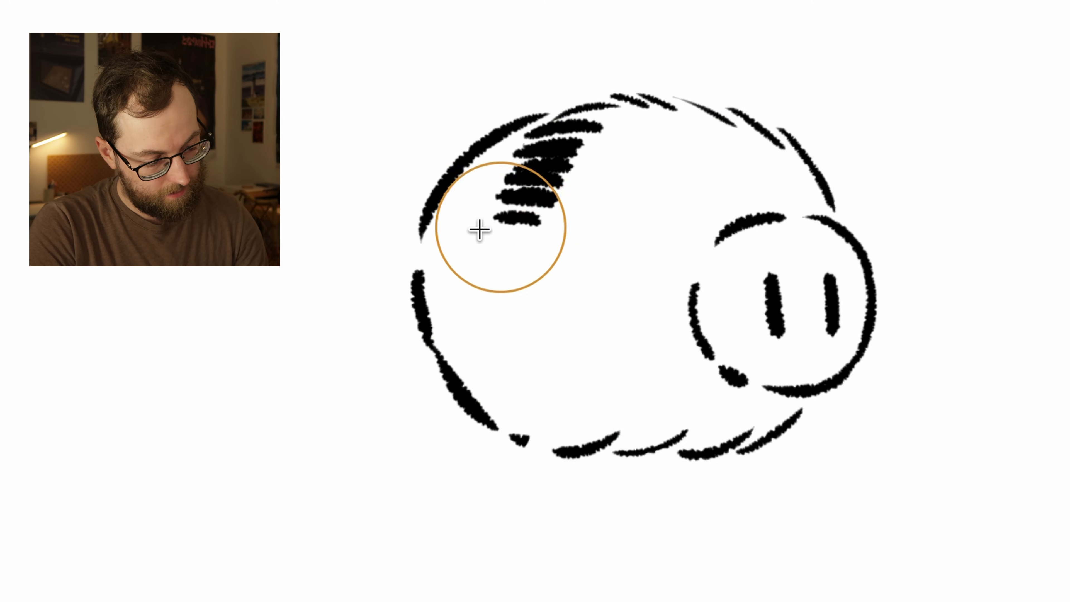
pyautogui.moveTo(477, 232); pyautogui.dragTo(532, 239)
pyautogui.moveTo(483, 253); pyautogui.dragTo(530, 254)
pyautogui.moveTo(470, 272); pyautogui.dragTo(527, 278)
pyautogui.moveTo(461, 295); pyautogui.dragTo(529, 304)
pyautogui.moveTo(468, 321); pyautogui.dragTo(535, 327)
pyautogui.moveTo(472, 345); pyautogui.dragTo(540, 352)
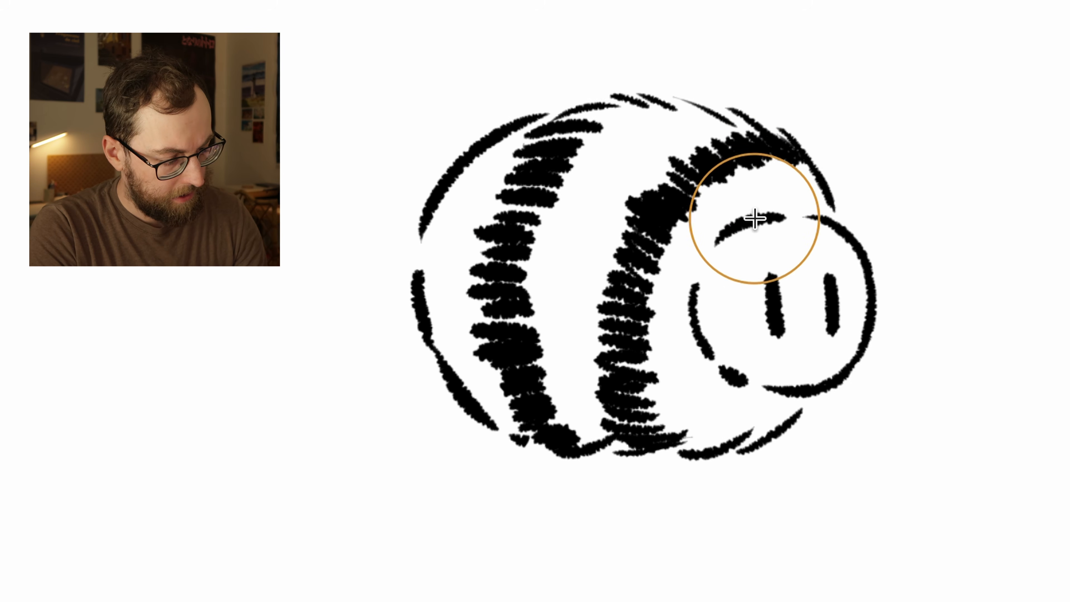
# Draw two short antennae on the bee's head and small legs under its body
pyautogui.moveTo(746, 217); pyautogui.dragTo(785, 186)
pyautogui.moveTo(841, 227); pyautogui.dragTo(881, 206)
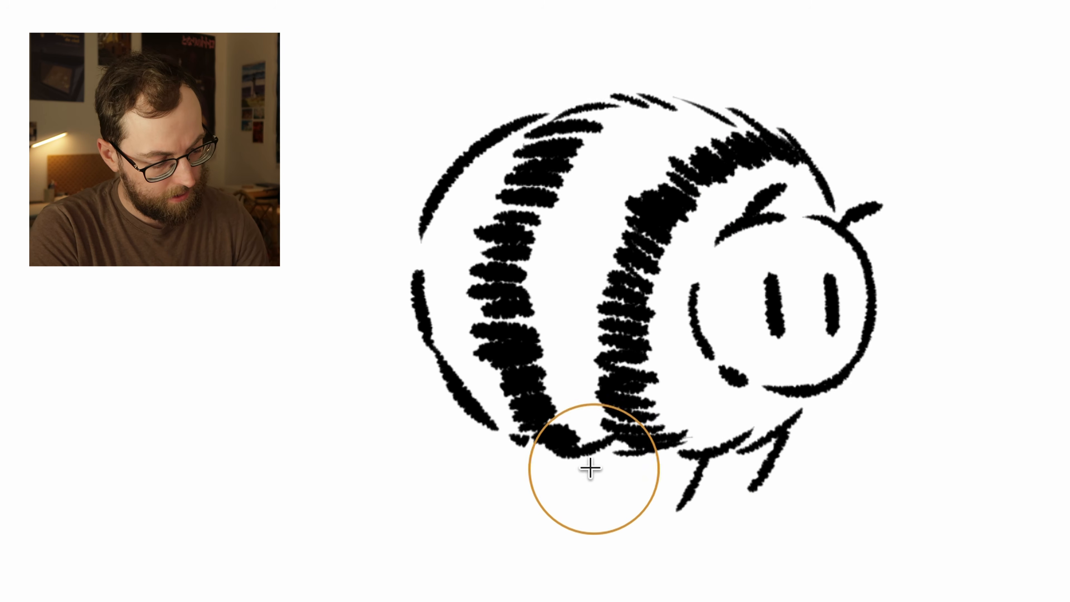
pyautogui.moveTo(562, 447); pyautogui.dragTo(502, 503)
pyautogui.moveTo(624, 440); pyautogui.dragTo(603, 476)
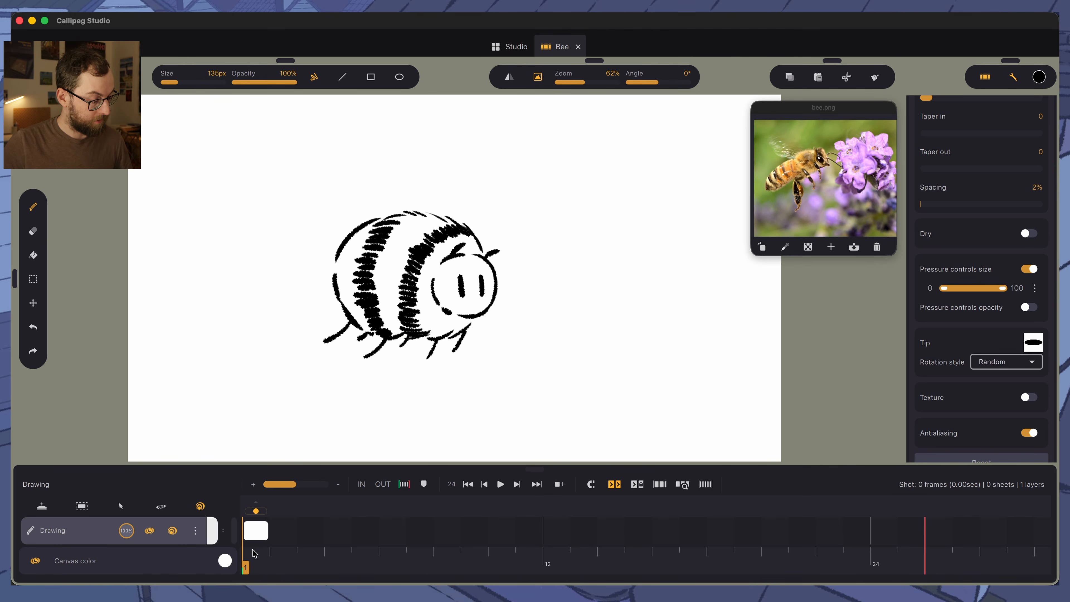
# Move the playhead to frame 2, stepping back and forth between frames 1 and 2 to compare them
pyautogui.moveTo(250, 565); pyautogui.dragTo(274, 564)
pyautogui.press('Left')
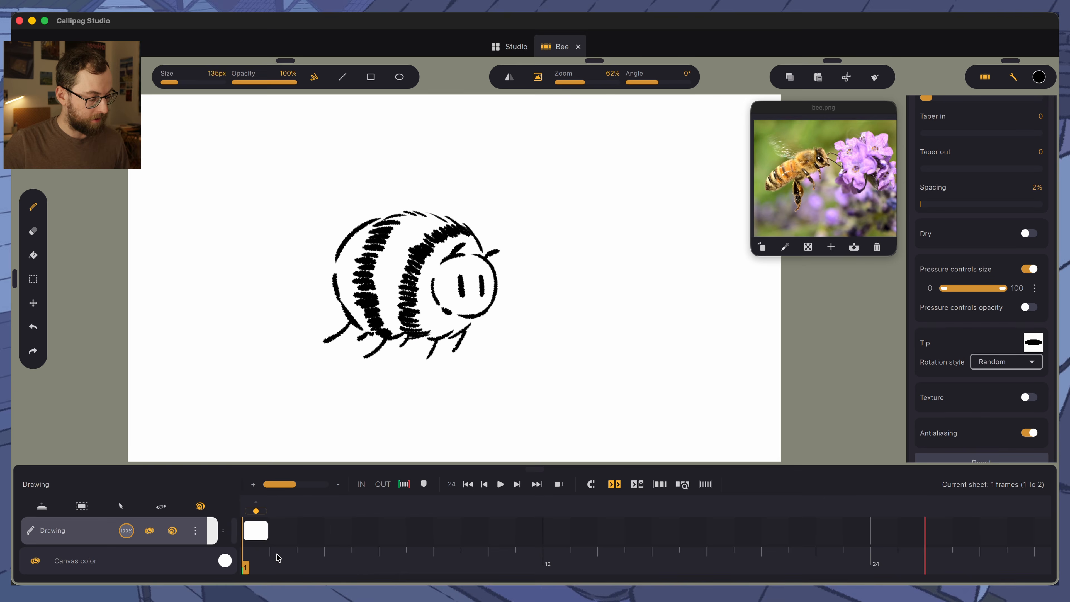
pyautogui.press('Right')
pyautogui.press('Left')
pyautogui.press('Right')
pyautogui.press('Left')
pyautogui.press('Right')
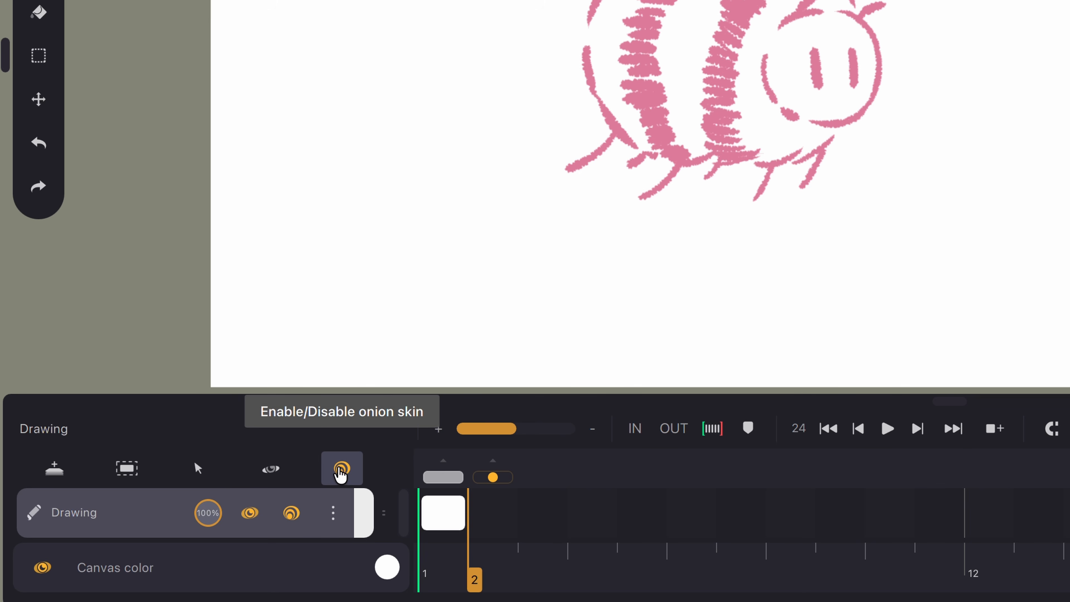
# Try the onion skin toggles for the whole timeline, the Drawing layer and frame 1, turning each off and on again
pyautogui.click(343, 476)
pyautogui.click(342, 477)
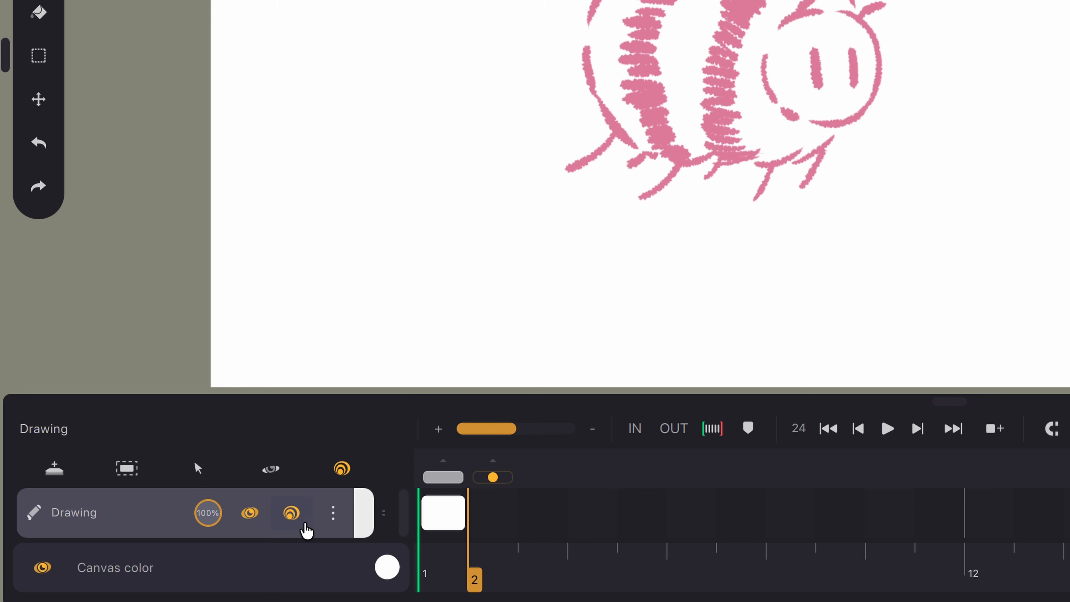
pyautogui.click(291, 512)
pyautogui.click(291, 512)
pyautogui.click(443, 477)
pyautogui.click(443, 477)
pyautogui.click(445, 478)
pyautogui.click(443, 477)
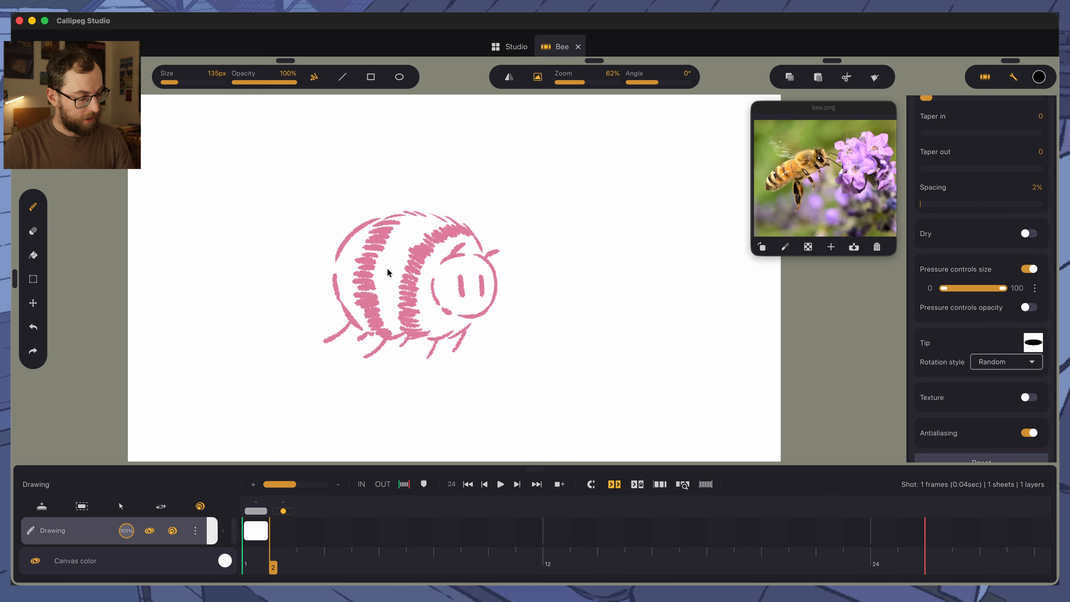
# Trace the onion-skinned bee on frame 2 with black strokes, covering its face, eyes, antenna, stripes and front legs
pyautogui.moveTo(387, 271)
pyautogui.mouseDown()
pyautogui.moveTo(566, 389)
pyautogui.moveTo(493, 319)
pyautogui.moveTo(535, 353)
pyautogui.moveTo(450, 311)
pyautogui.mouseUp()
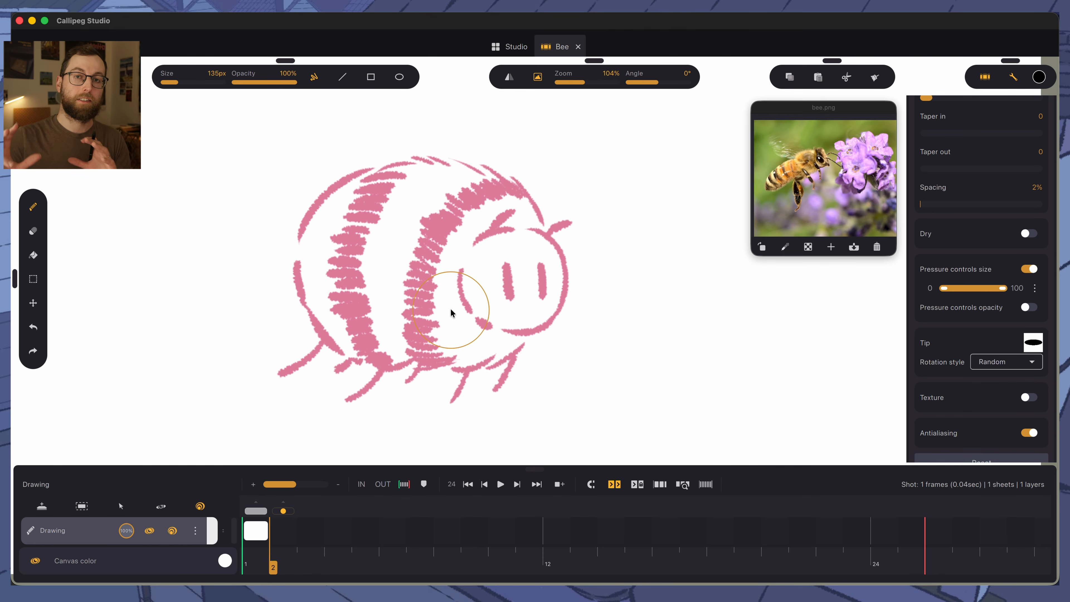
pyautogui.moveTo(526, 229); pyautogui.dragTo(477, 323)
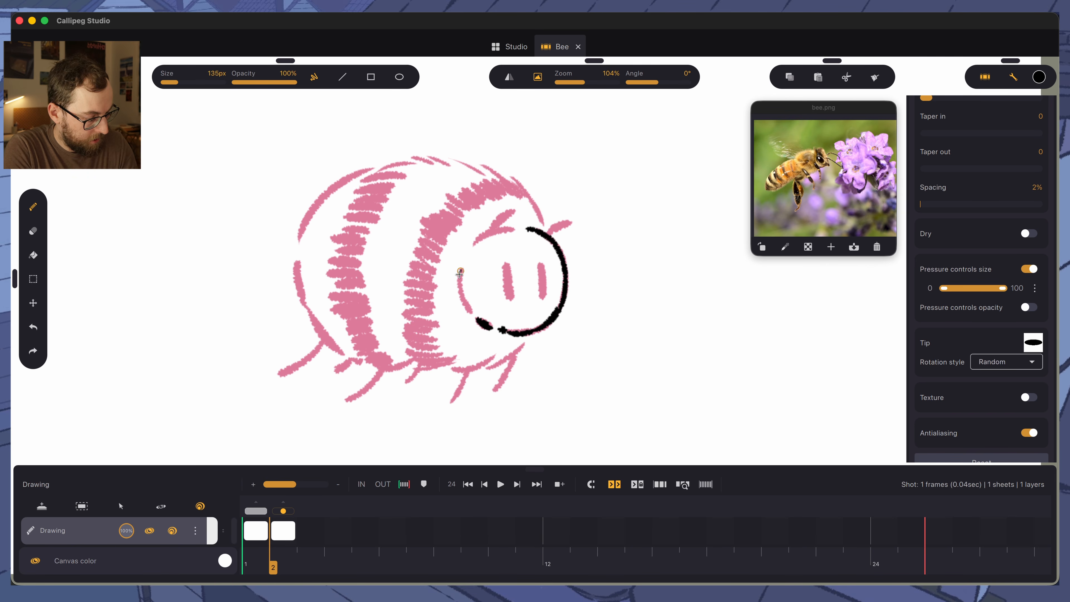
pyautogui.moveTo(506, 267); pyautogui.dragTo(509, 299)
pyautogui.moveTo(541, 264); pyautogui.dragTo(543, 295)
pyautogui.moveTo(514, 213); pyautogui.dragTo(472, 244)
pyautogui.moveTo(543, 223); pyautogui.dragTo(447, 229)
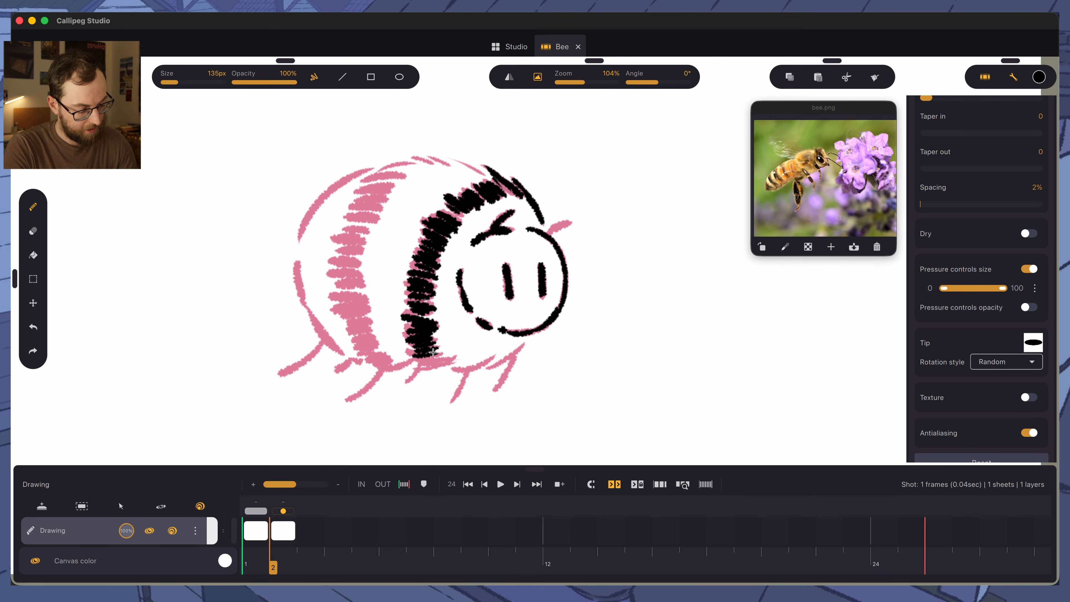
pyautogui.moveTo(440, 280); pyautogui.dragTo(378, 332)
pyautogui.moveTo(525, 328); pyautogui.dragTo(574, 238)
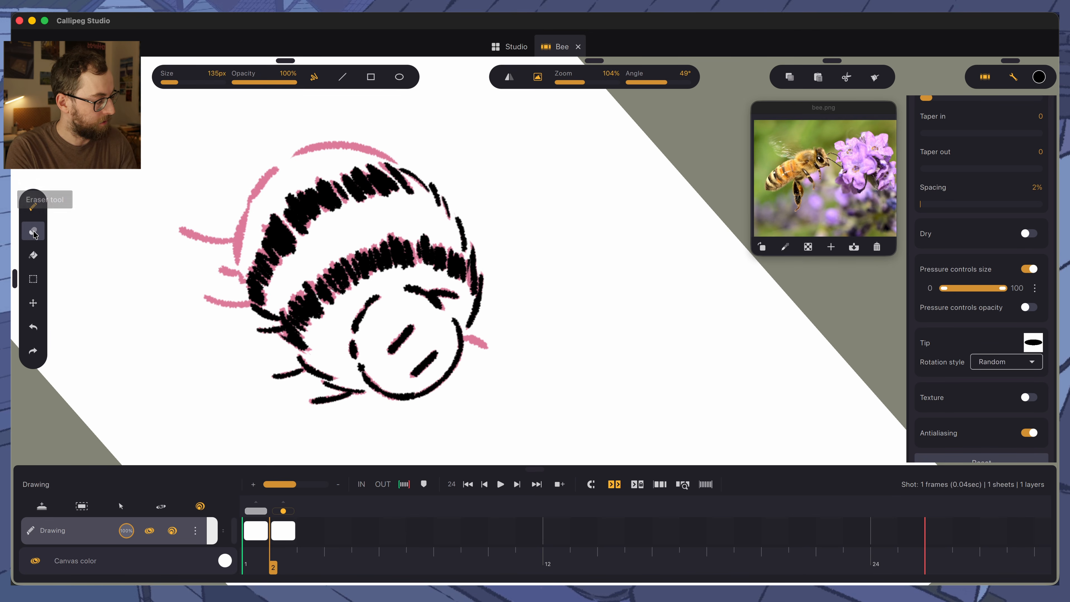
# Activate the Eraser tool and open its brush choices
pyautogui.click(33, 233)
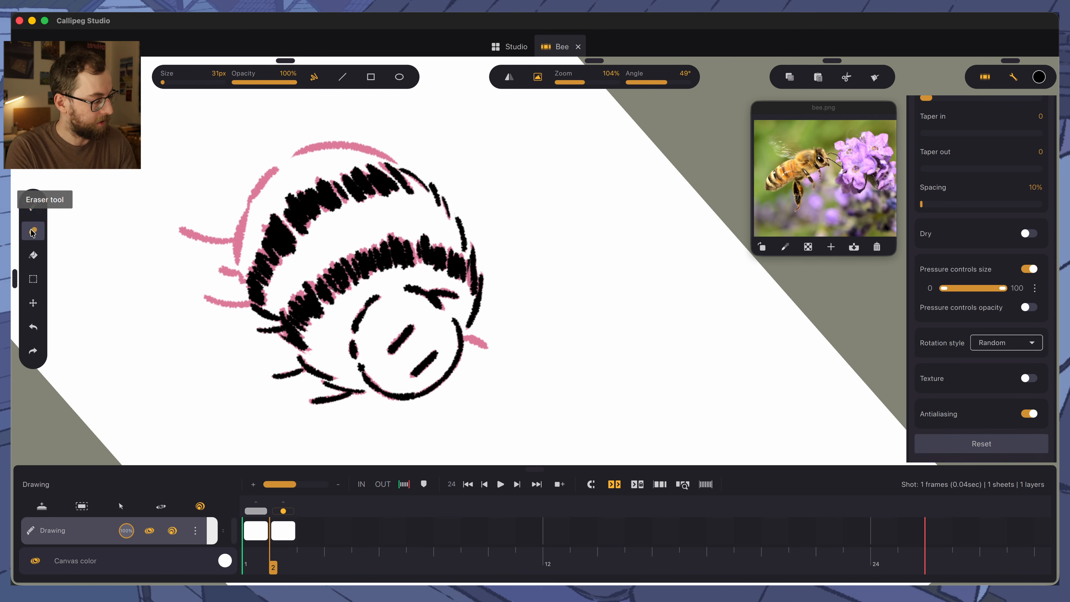
pyautogui.scroll(5, 977, 253)
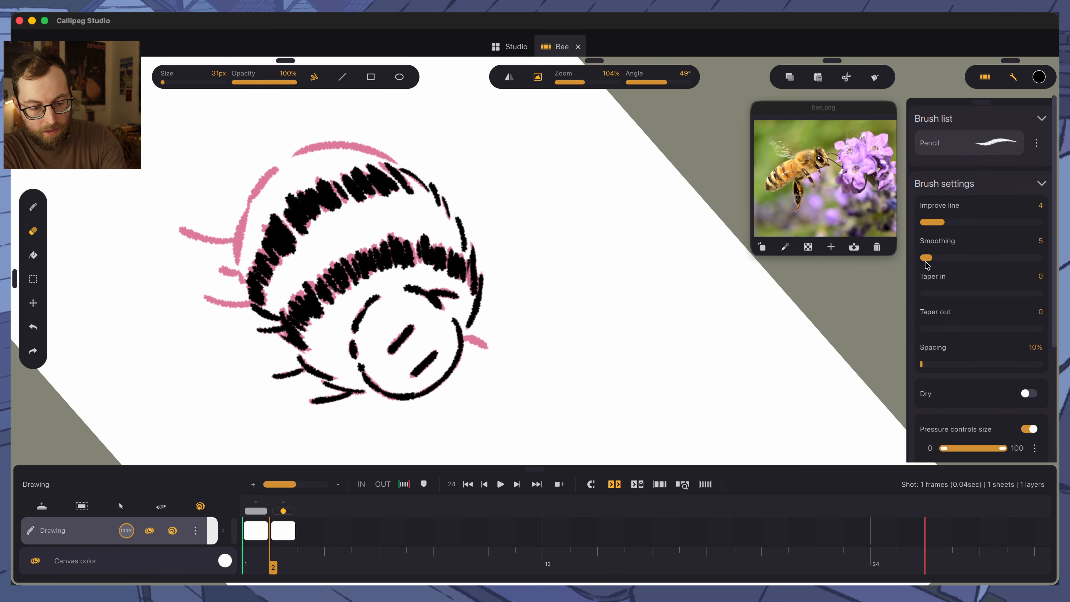
pyautogui.click(947, 146)
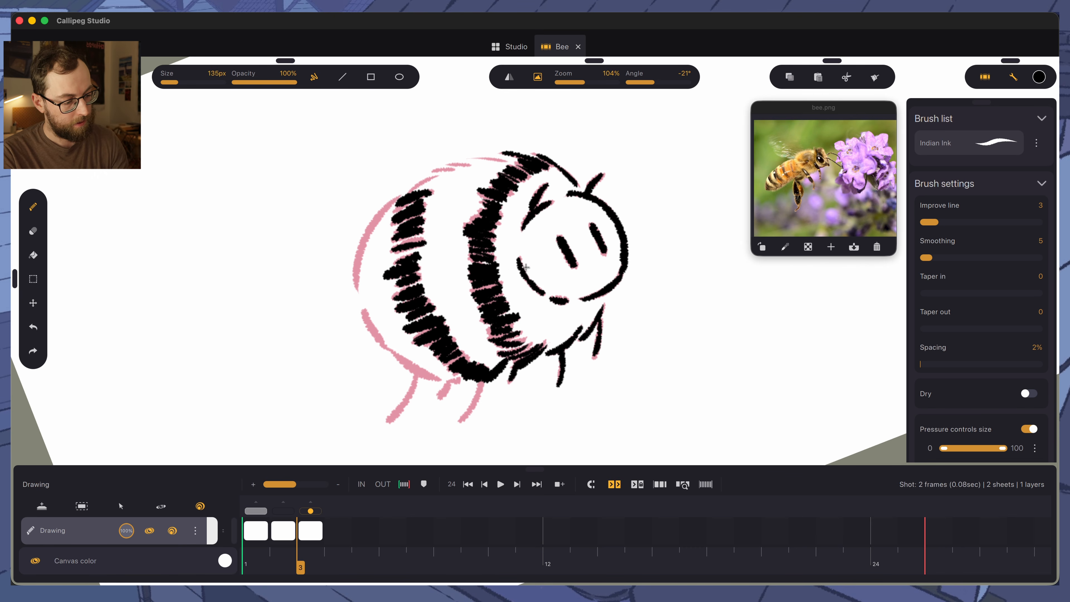
# Trace the short fur strokes along the bee's back on frame 3, following the onion skin
pyautogui.moveTo(505, 159); pyautogui.dragTo(474, 157)
pyautogui.moveTo(470, 165); pyautogui.dragTo(447, 163)
pyautogui.moveTo(455, 169); pyautogui.dragTo(433, 170)
pyautogui.moveTo(437, 176); pyautogui.dragTo(409, 191)
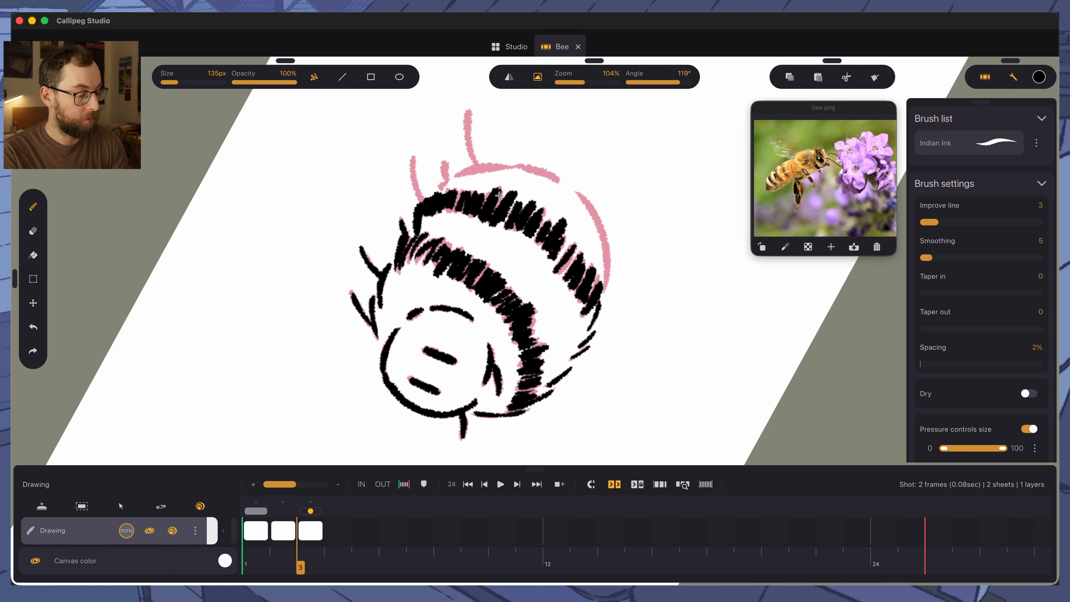
pyautogui.moveTo(499, 195); pyautogui.dragTo(505, 179)
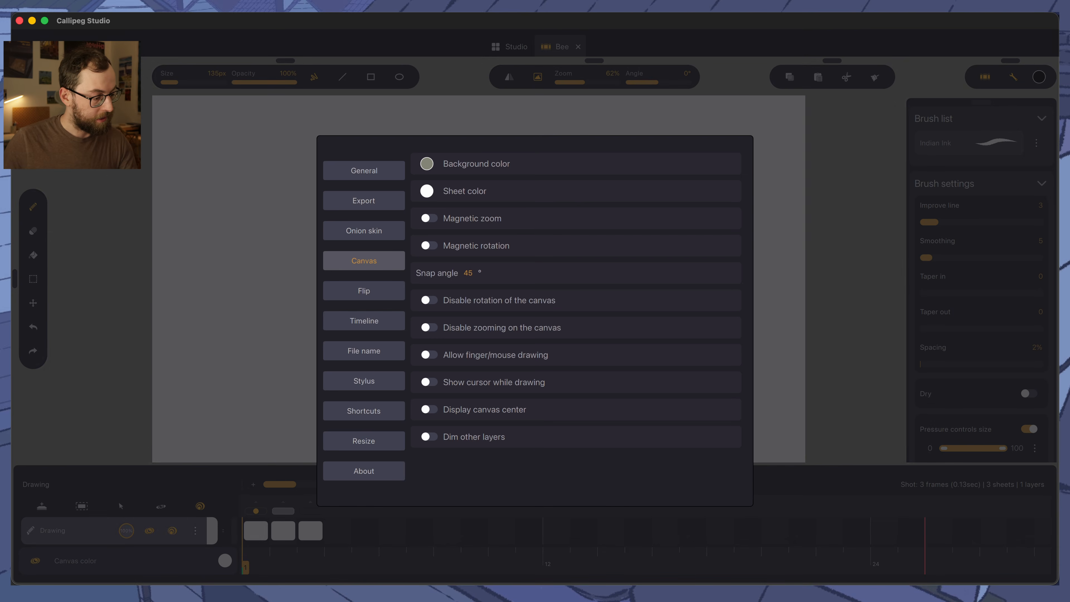
# View the timeline settings and scrub the playhead across the three frames to preview the drawings
pyautogui.click(349, 320)
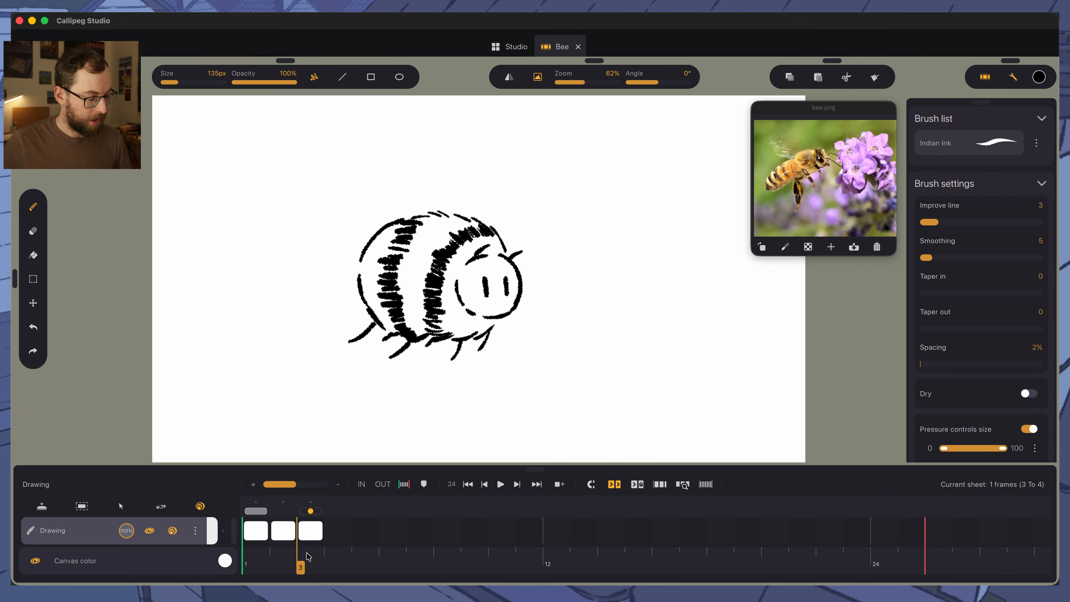
pyautogui.moveTo(299, 559)
pyautogui.mouseDown()
pyautogui.moveTo(270, 564)
pyautogui.moveTo(299, 560)
pyautogui.mouseUp()
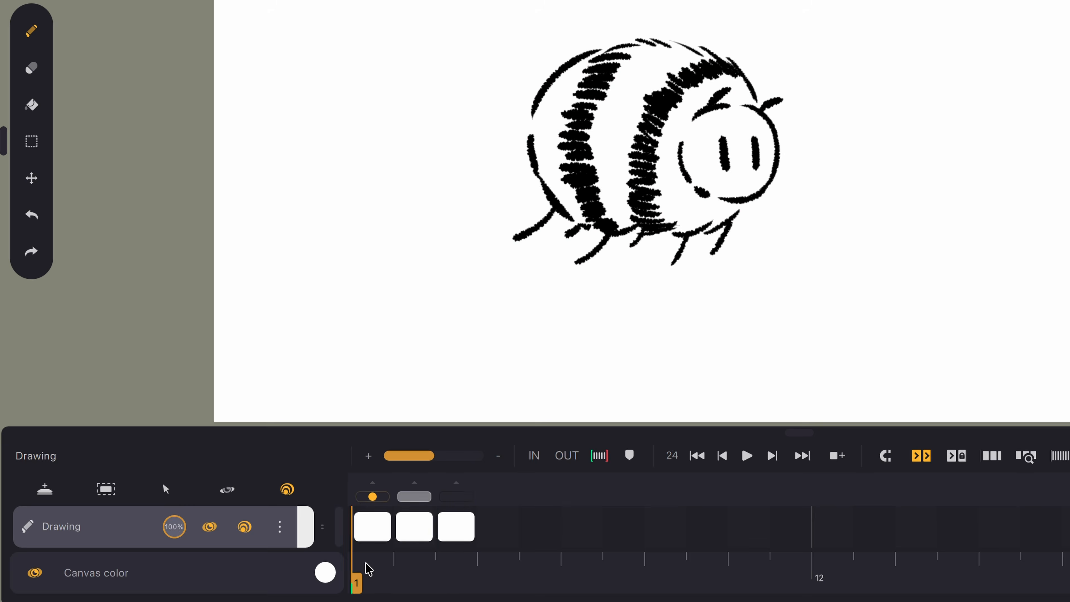
pyautogui.moveTo(356, 579); pyautogui.dragTo(440, 581)
# Reposition the round flip controller beside the bee and use it to flip through the sheets
pyautogui.moveTo(80, 161)
pyautogui.mouseDown()
pyautogui.moveTo(84, 196)
pyautogui.moveTo(70, 117)
pyautogui.moveTo(96, 196)
pyautogui.moveTo(89, 173)
pyautogui.mouseUp()
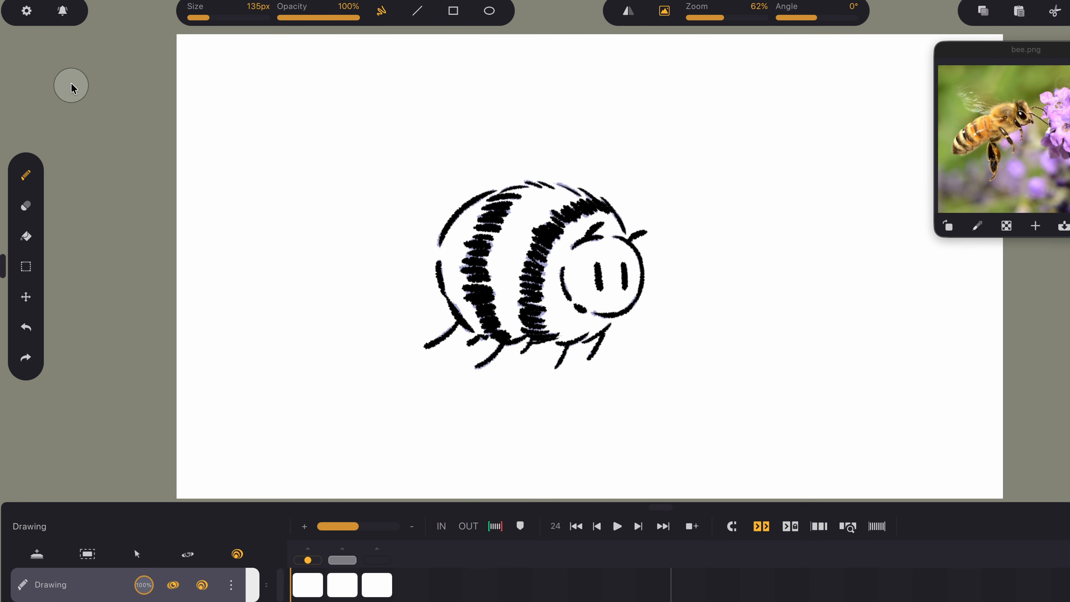
pyautogui.moveTo(72, 84)
pyautogui.mouseDown()
pyautogui.moveTo(82, 97)
pyautogui.moveTo(433, 128)
pyautogui.moveTo(268, 200)
pyautogui.moveTo(271, 266)
pyautogui.moveTo(257, 132)
pyautogui.mouseUp()
pyautogui.moveTo(268, 214); pyautogui.dragTo(267, 196)
# Set the flip controller to Circular style with Flip loop enabled, and flip around through the sheets
pyautogui.click(261, 197)
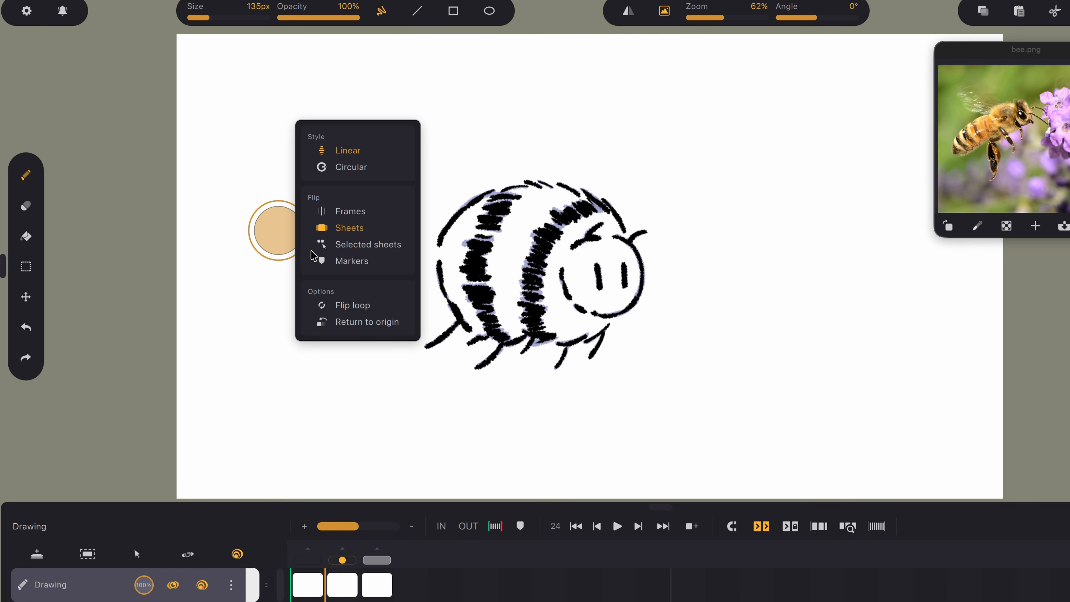
pyautogui.click(332, 163)
pyautogui.moveTo(280, 230)
pyautogui.mouseDown()
pyautogui.moveTo(253, 243)
pyautogui.moveTo(309, 259)
pyautogui.moveTo(293, 245)
pyautogui.mouseUp()
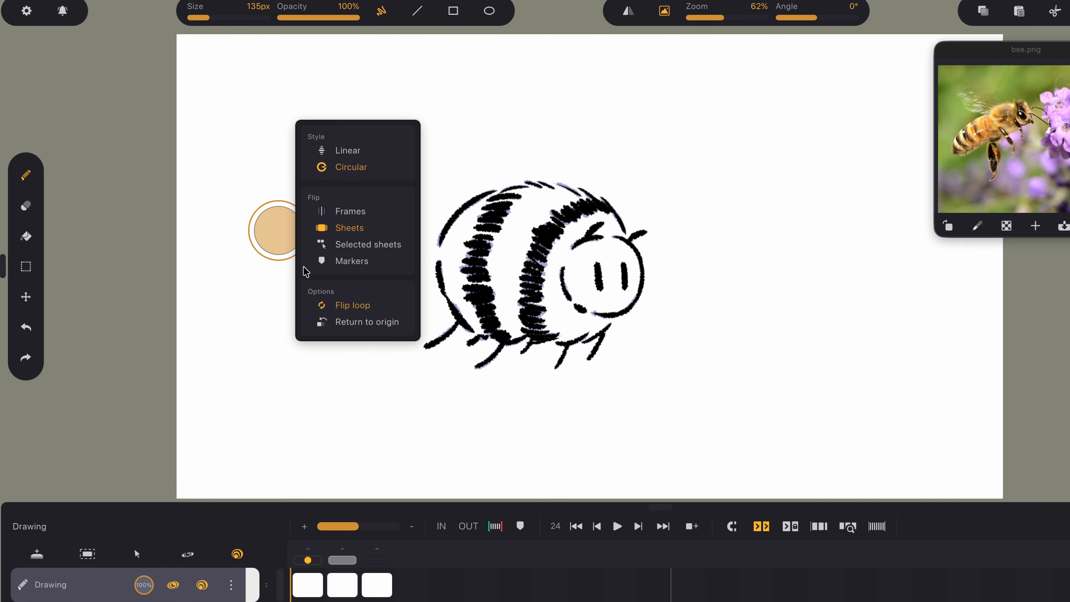
pyautogui.moveTo(275, 232); pyautogui.dragTo(230, 214)
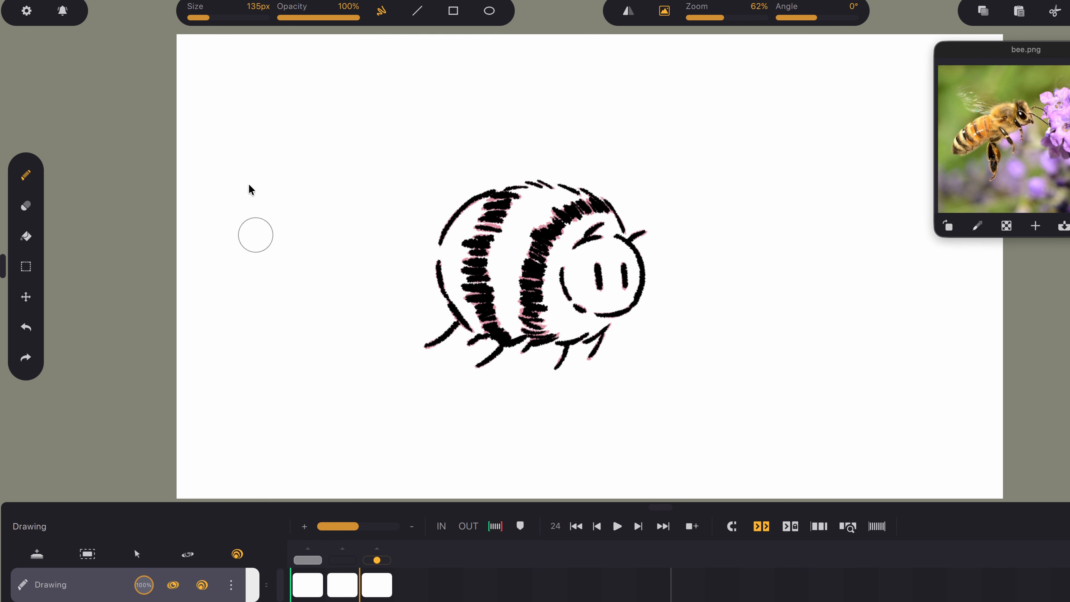
# Review the Flip section of the settings
pyautogui.click(26, 10)
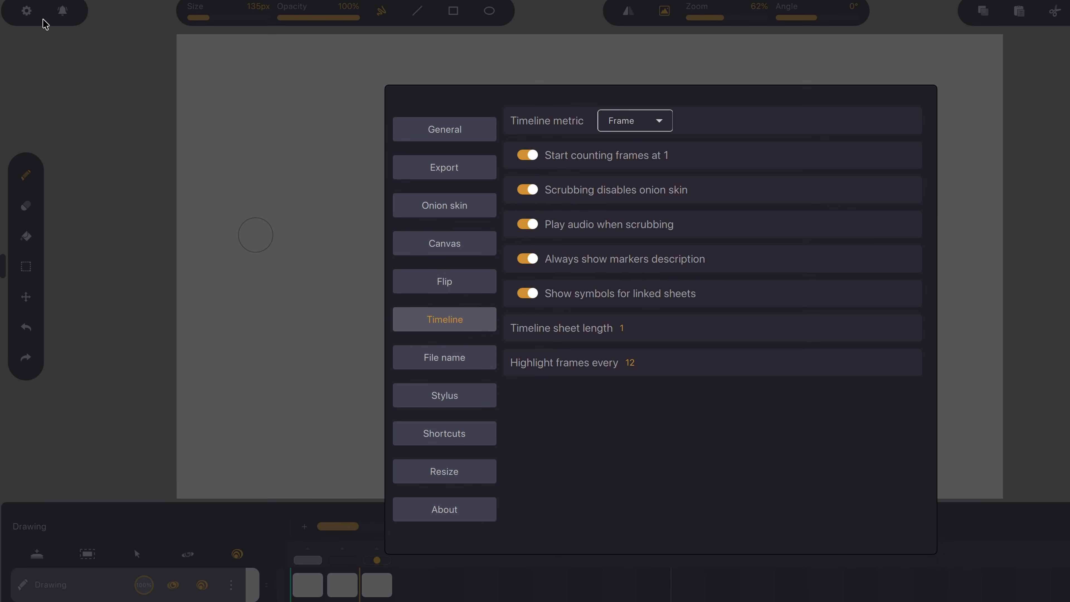
pyautogui.click(424, 286)
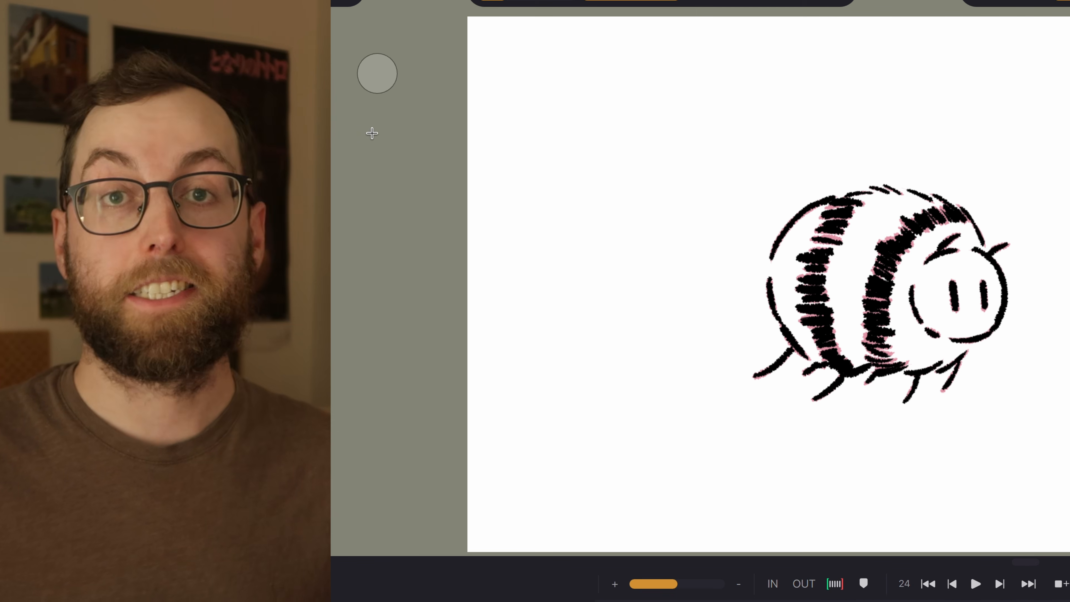
# Try the flip controller again and play the three-frame bee animation
pyautogui.click(378, 75)
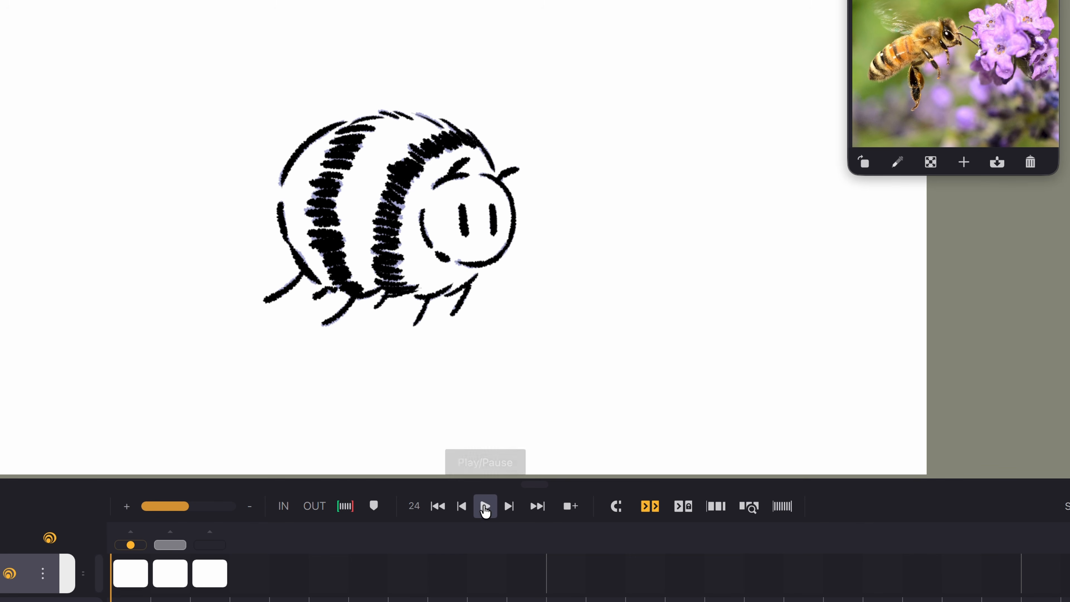
pyautogui.click(486, 508)
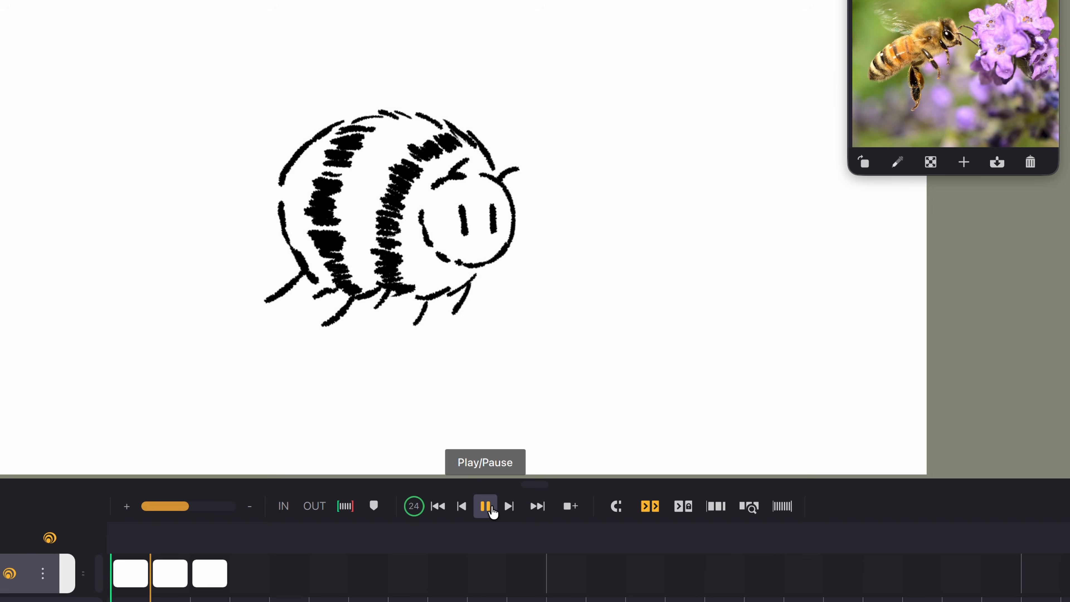
# Stop the playback, select the three bee sheets and set their timing to 2 frames each
pyautogui.click(495, 513)
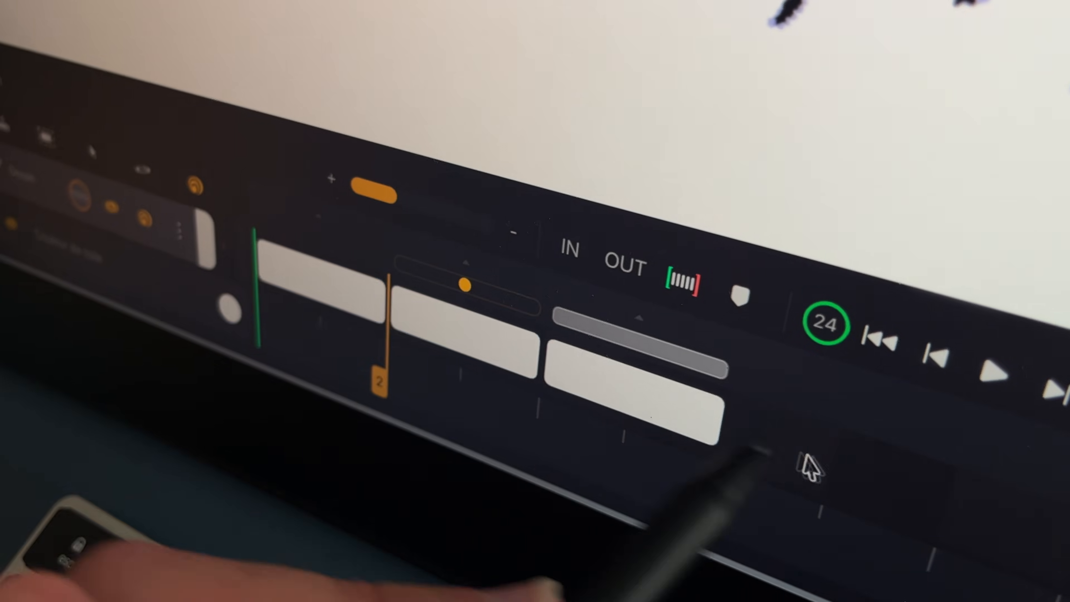
pyautogui.moveTo(253, 581); pyautogui.dragTo(116, 567)
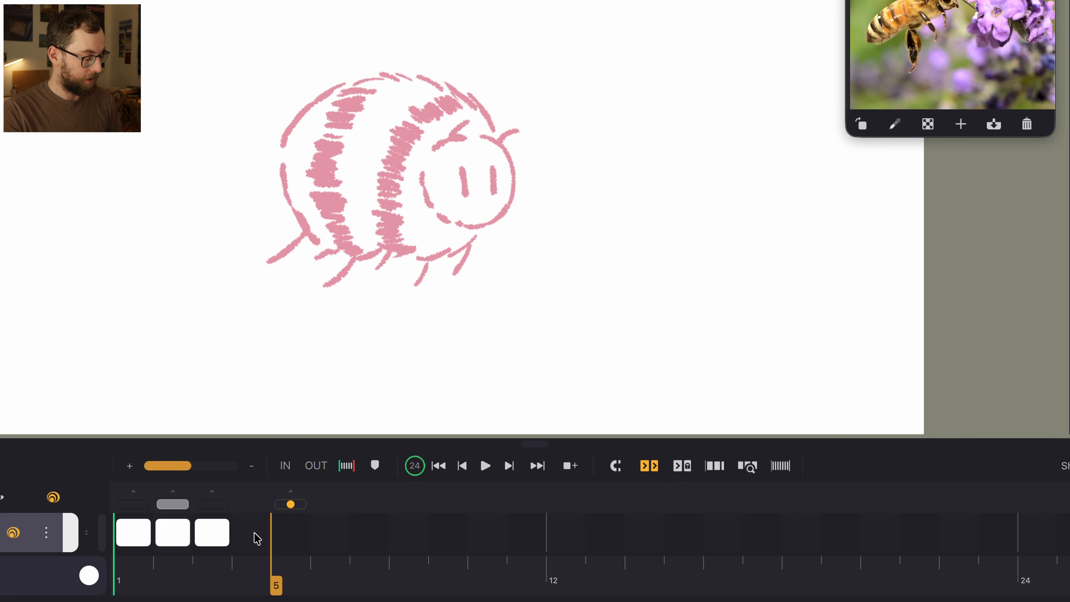
pyautogui.moveTo(257, 539); pyautogui.dragTo(113, 528)
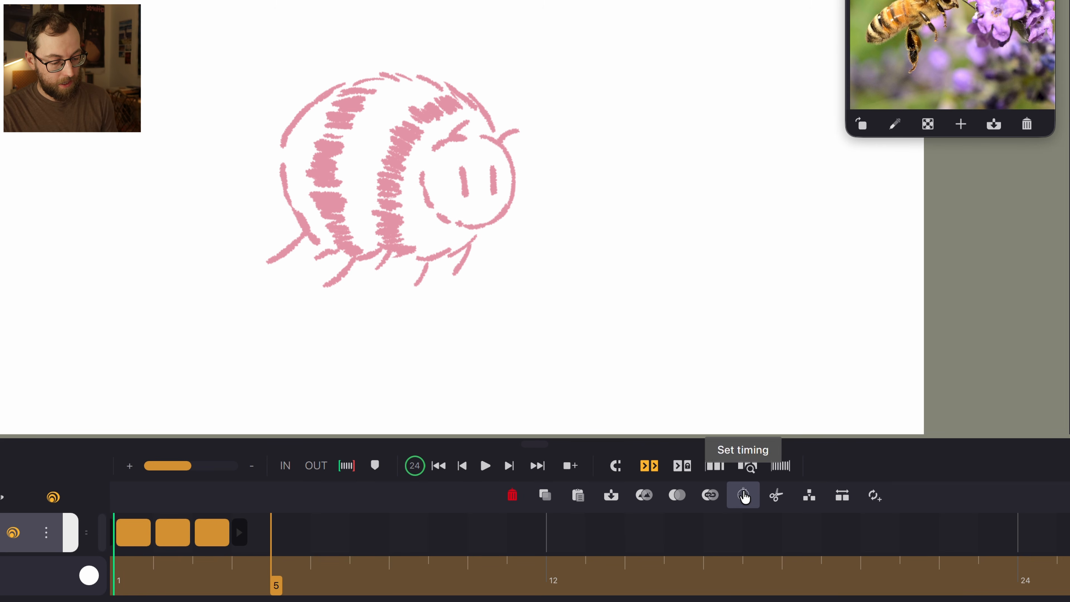
pyautogui.click(744, 498)
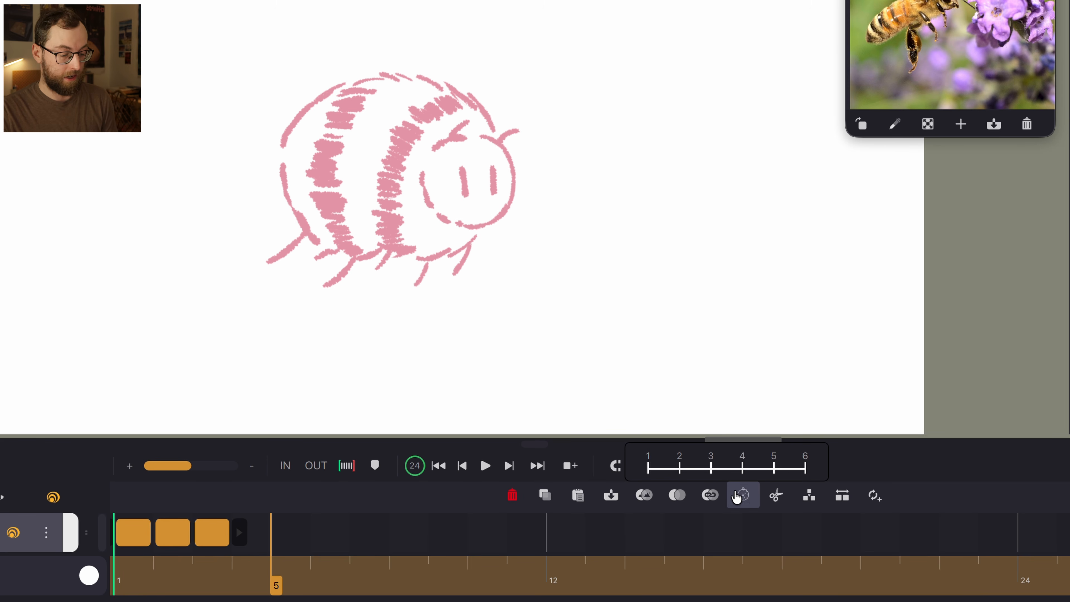
pyautogui.click(679, 467)
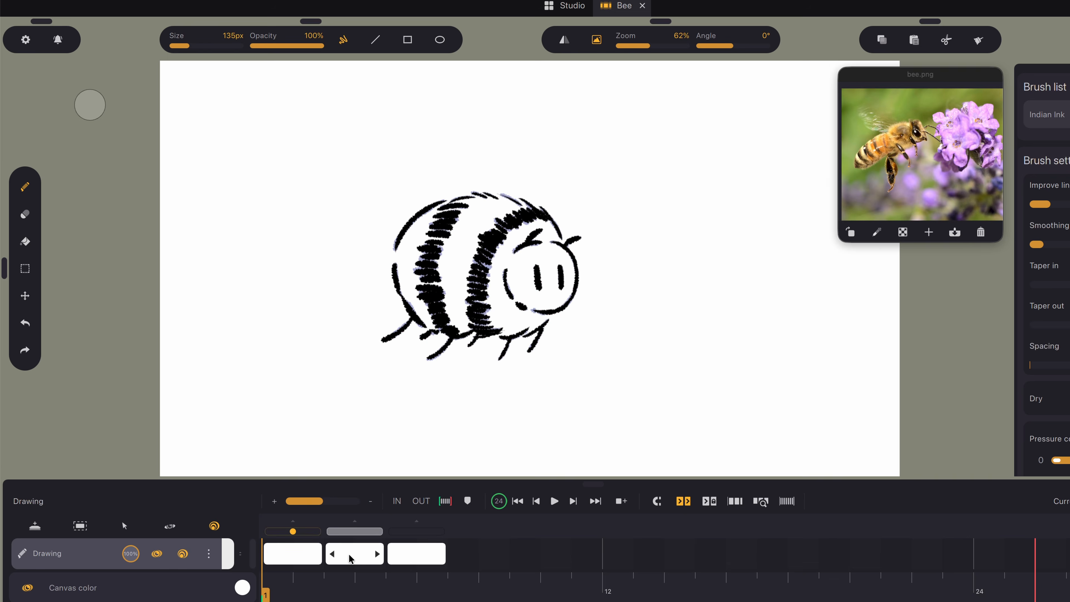
# Use the flip controller, then step back and forth through the retimed bee sheets to compare the drawings
pyautogui.click(97, 103)
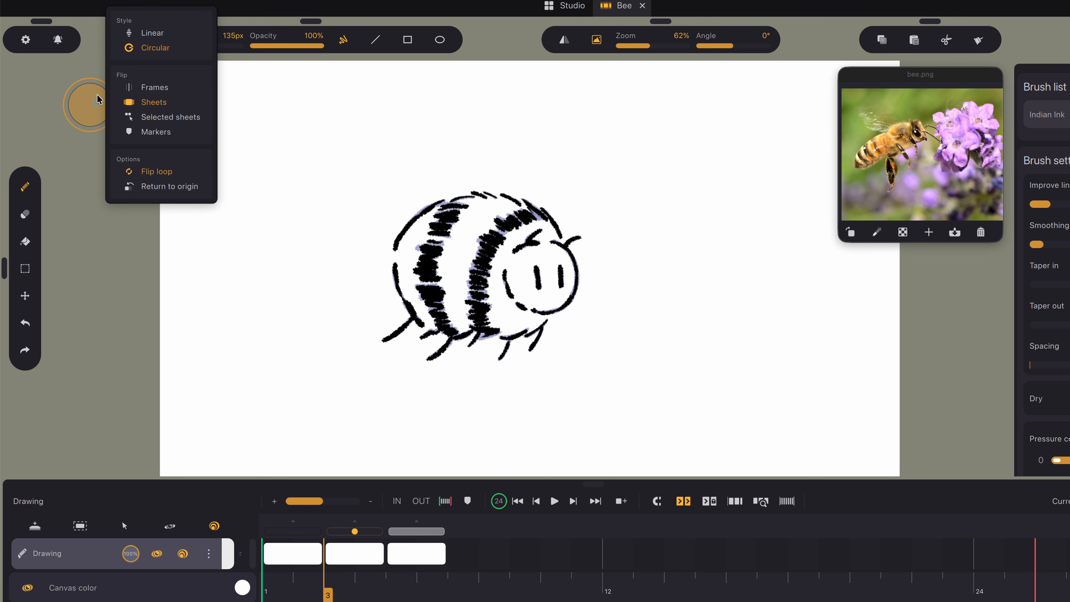
pyautogui.click(130, 253)
pyautogui.press('Right')
pyautogui.press('Right')
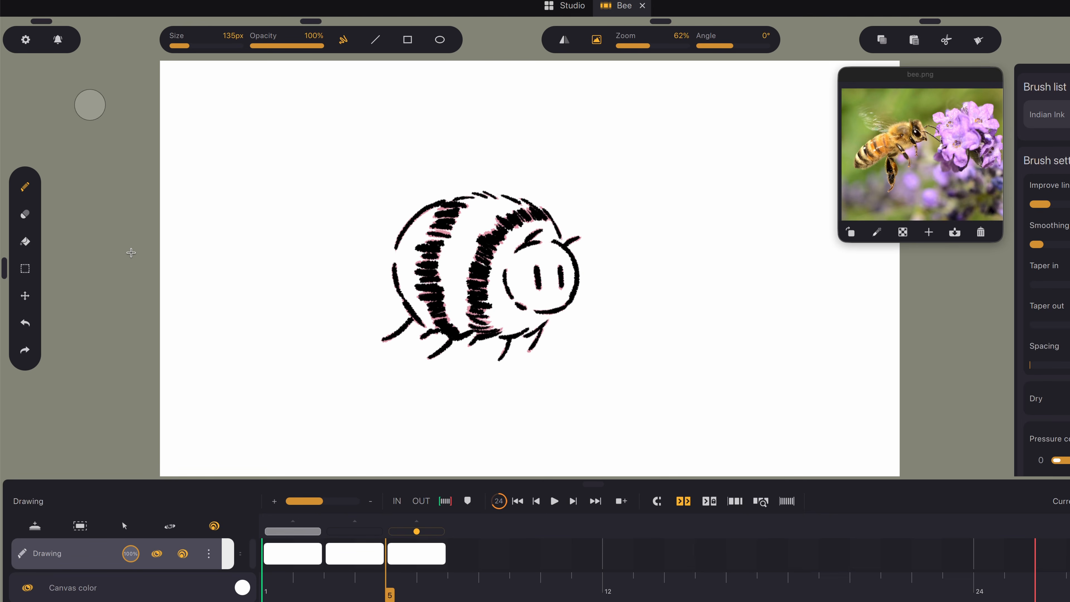
pyautogui.press('Left')
pyautogui.press('Right')
pyautogui.moveTo(456, 587)
pyautogui.mouseDown()
pyautogui.moveTo(557, 586)
pyautogui.moveTo(456, 585)
pyautogui.mouseUp()
pyautogui.press('Left')
pyautogui.press('Left')
pyautogui.click(457, 589)
pyautogui.press('Left')
pyautogui.press('Left')
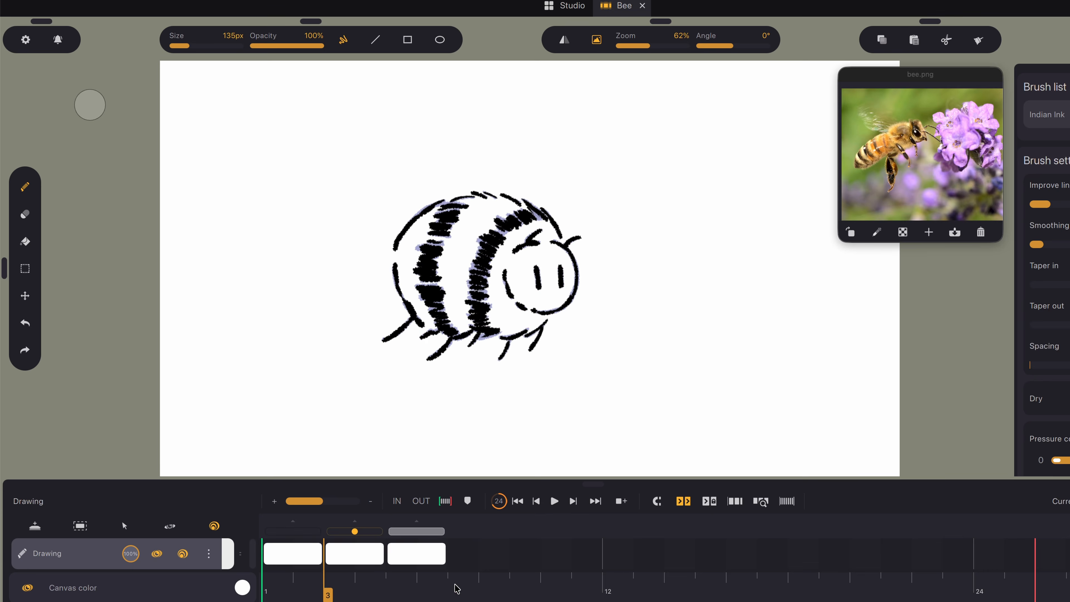
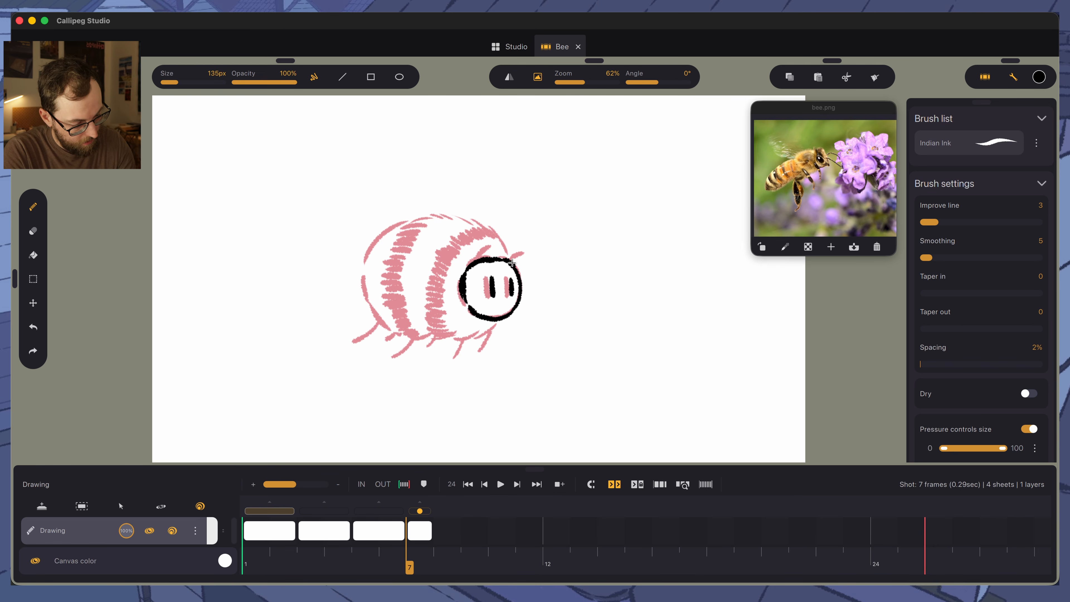
# Add the antenna and the short belly strokes to the fourth-sheet bee, comparing it with the previous sheet
pyautogui.moveTo(489, 260); pyautogui.dragTo(501, 249)
pyautogui.moveTo(495, 324); pyautogui.dragTo(484, 337)
pyautogui.moveTo(467, 335); pyautogui.dragTo(453, 340)
pyautogui.moveTo(444, 336); pyautogui.dragTo(427, 341)
pyautogui.press('Left')
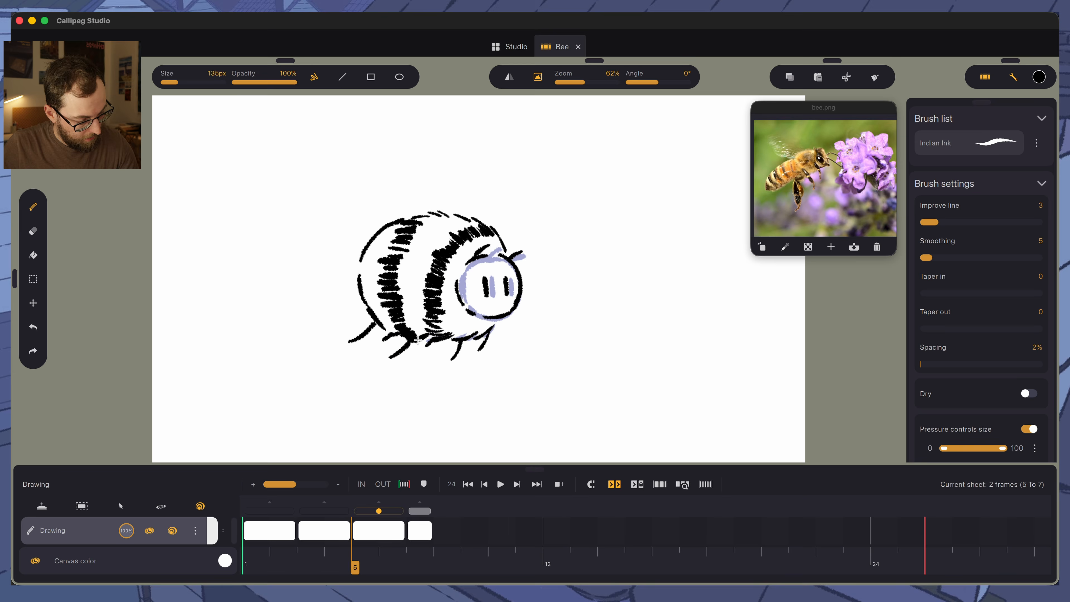
pyautogui.press('Right')
# Draw the bee's rounded back outline, both black stripes and the remaining legs on the fourth sheet
pyautogui.moveTo(388, 228); pyautogui.dragTo(403, 334)
pyautogui.moveTo(436, 222); pyautogui.dragTo(406, 297)
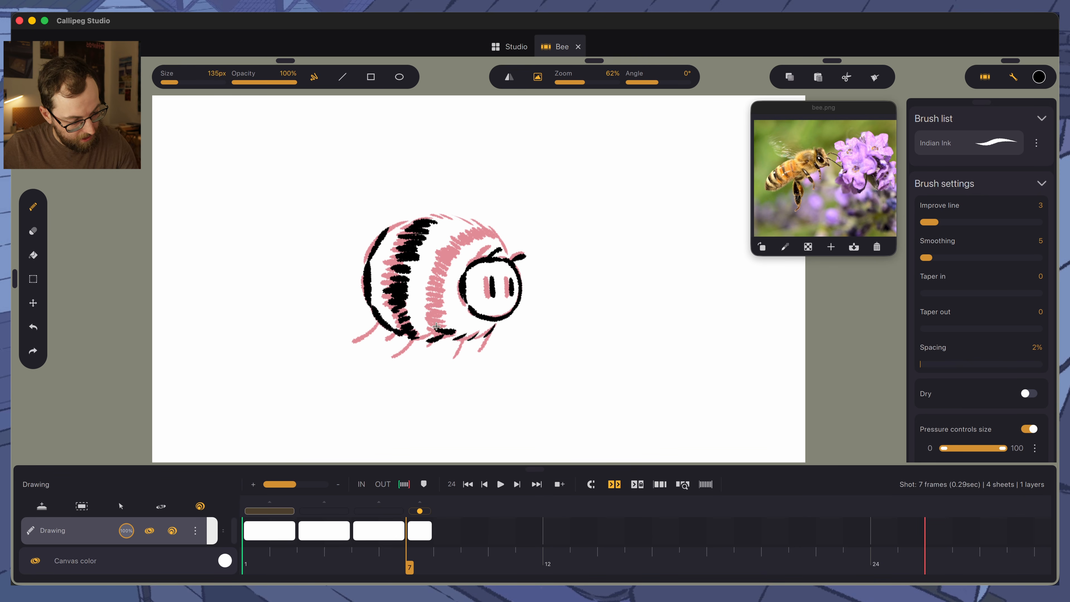
pyautogui.moveTo(491, 230); pyautogui.dragTo(432, 295)
pyautogui.moveTo(492, 333); pyautogui.dragTo(483, 342)
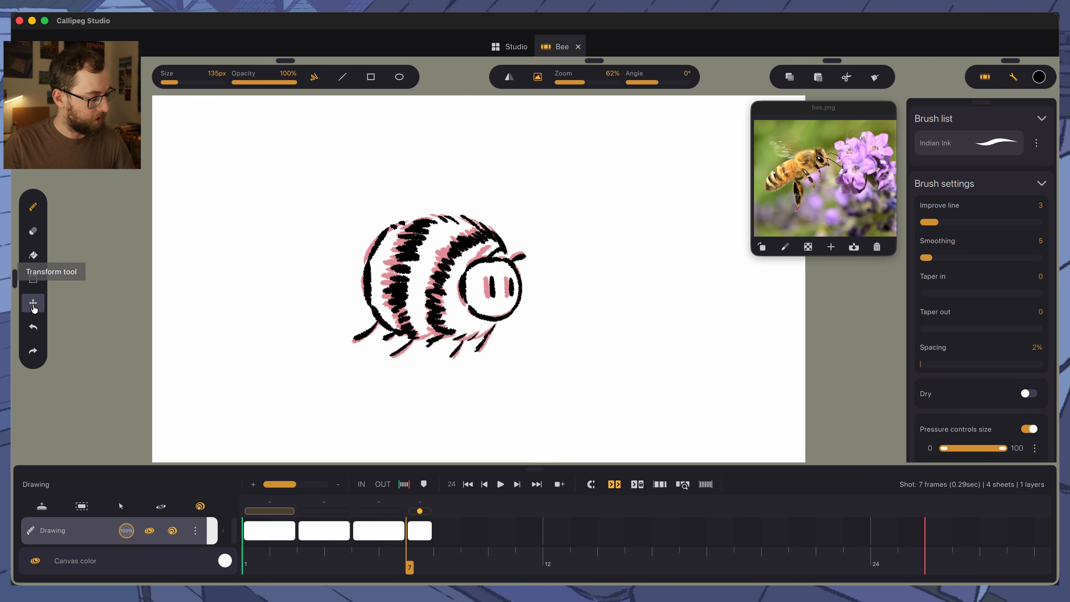
# Slightly distort the fourth-sheet bee at all four corners with a Perspective transformation
pyautogui.click(34, 304)
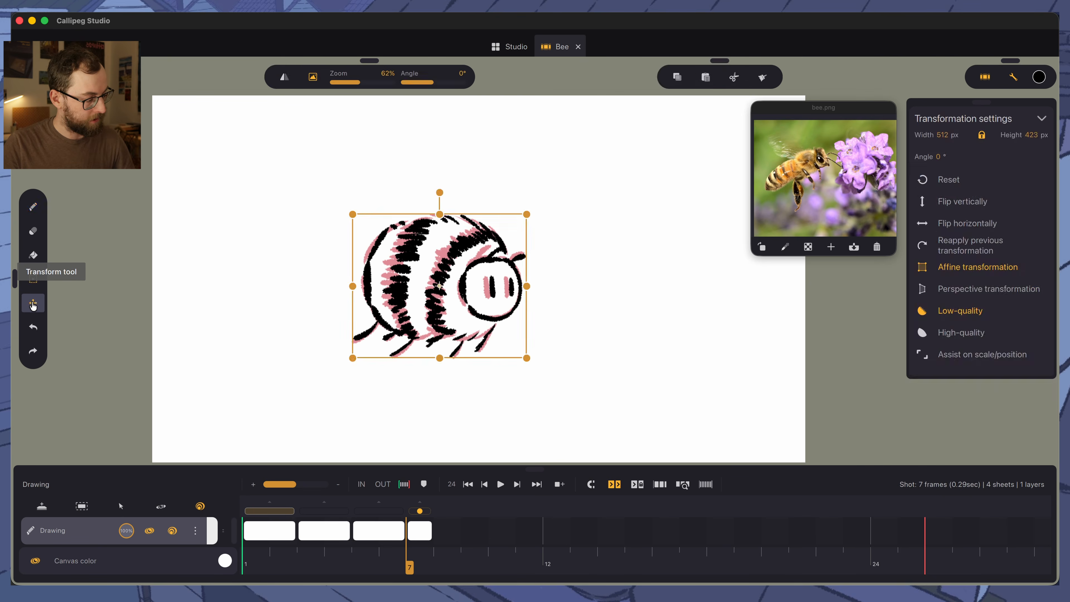
pyautogui.click(920, 292)
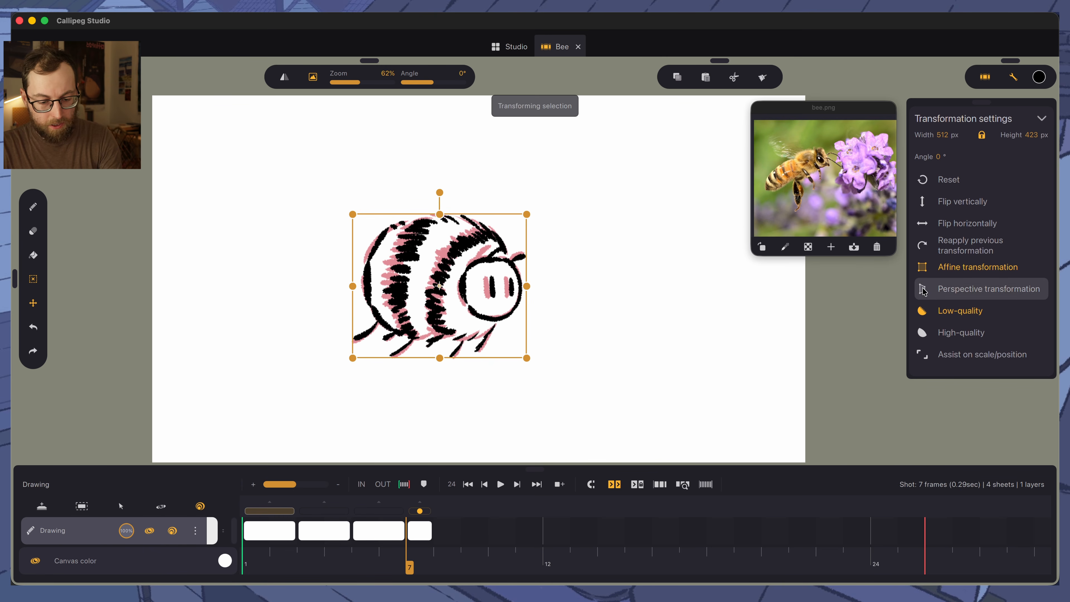
pyautogui.moveTo(352, 214); pyautogui.dragTo(351, 211)
pyautogui.moveTo(352, 358); pyautogui.dragTo(351, 362)
pyautogui.moveTo(527, 358); pyautogui.dragTo(525, 357)
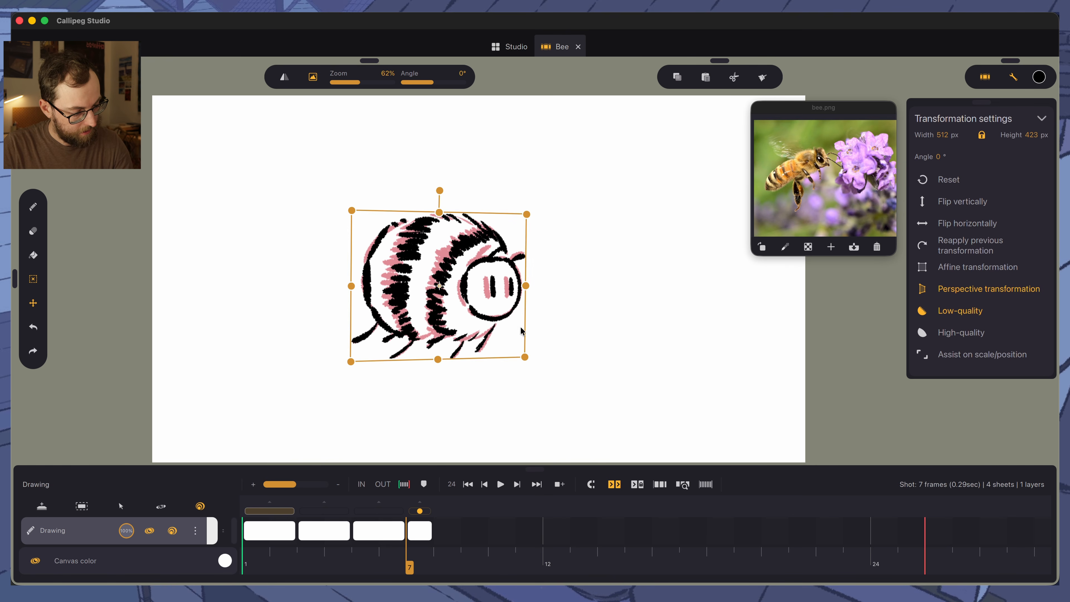
pyautogui.moveTo(526, 214); pyautogui.dragTo(526, 217)
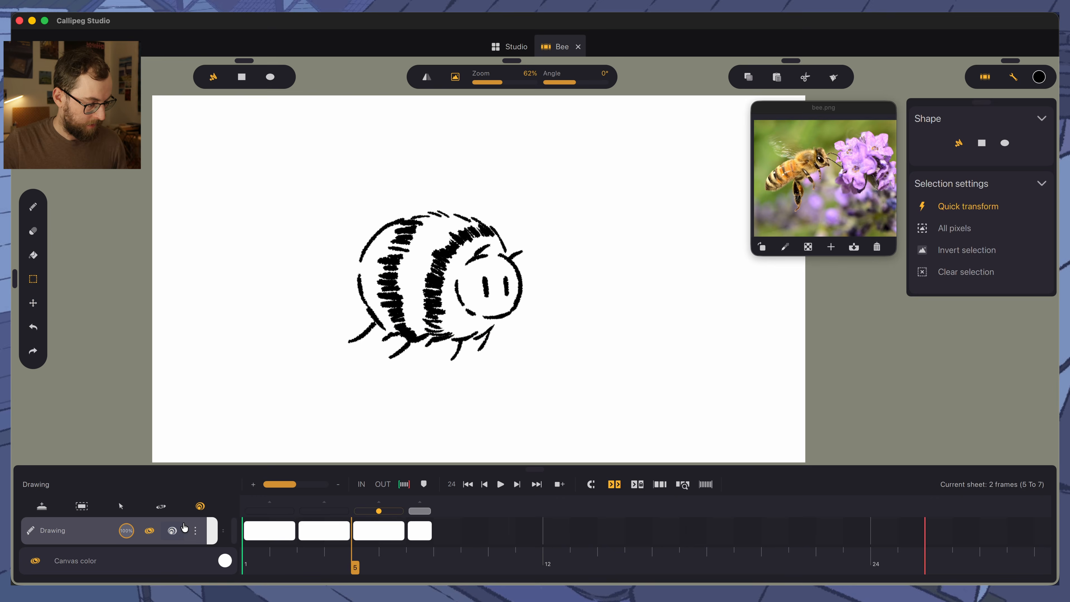
# Erase and redraw the bee's eyes on the fourth sheet and touch up the lines above its head
pyautogui.press('Right')
pyautogui.click(32, 230)
pyautogui.moveTo(492, 288); pyautogui.dragTo(510, 288)
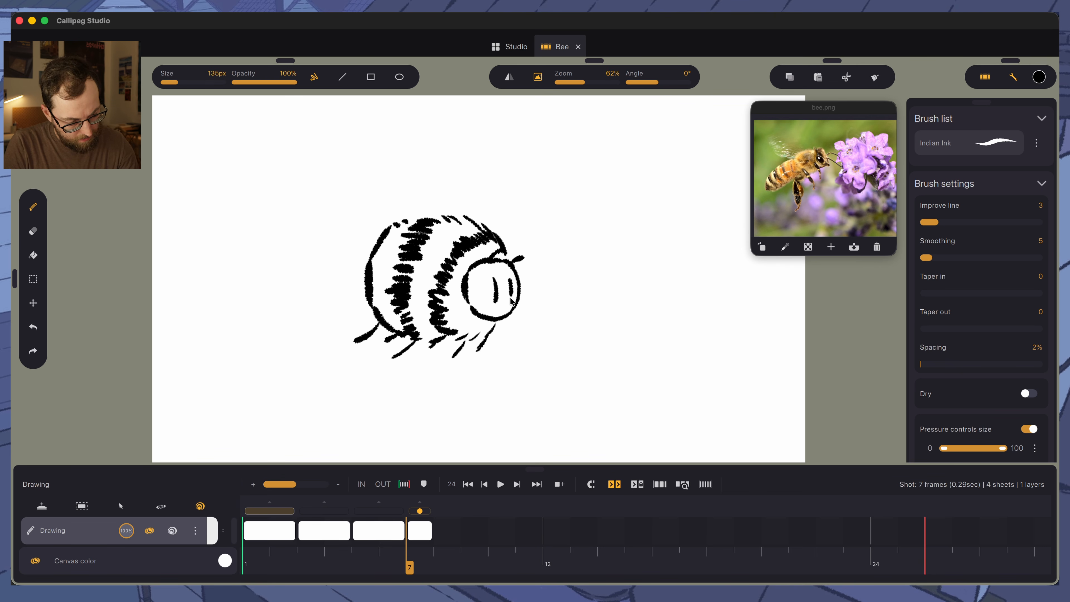
pyautogui.moveTo(502, 249); pyautogui.dragTo(488, 255)
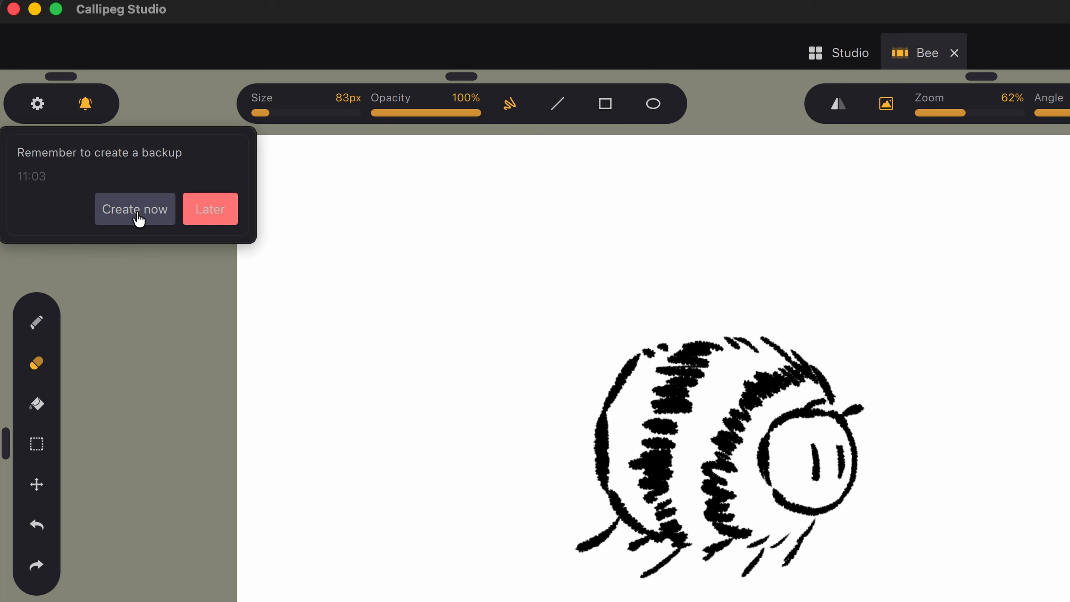
# Create a backup of the project from the reminder and open the General settings
pyautogui.click(132, 199)
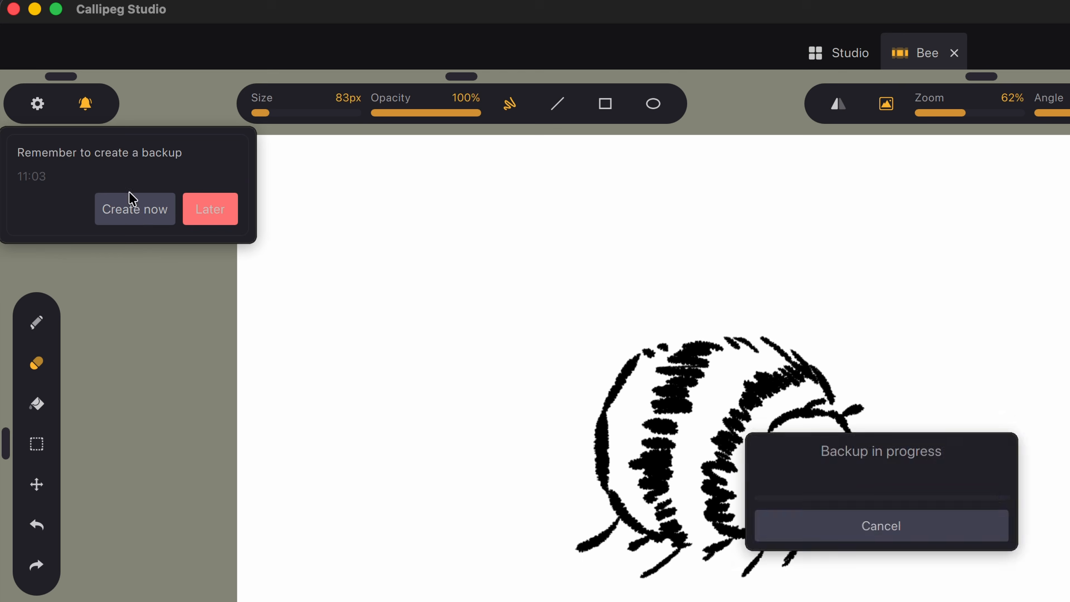
pyautogui.click(38, 103)
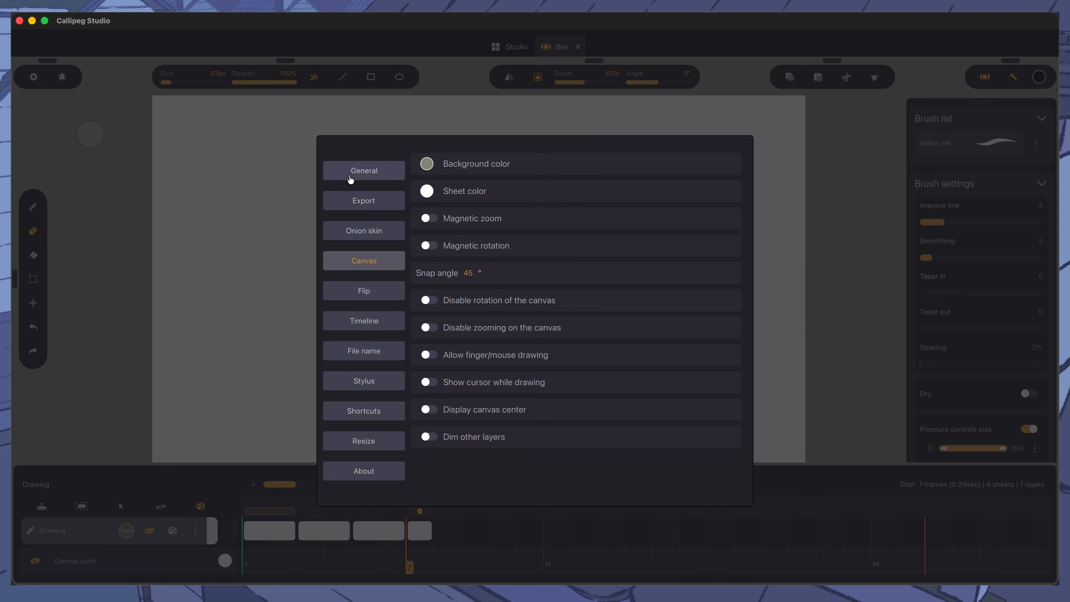
pyautogui.click(350, 176)
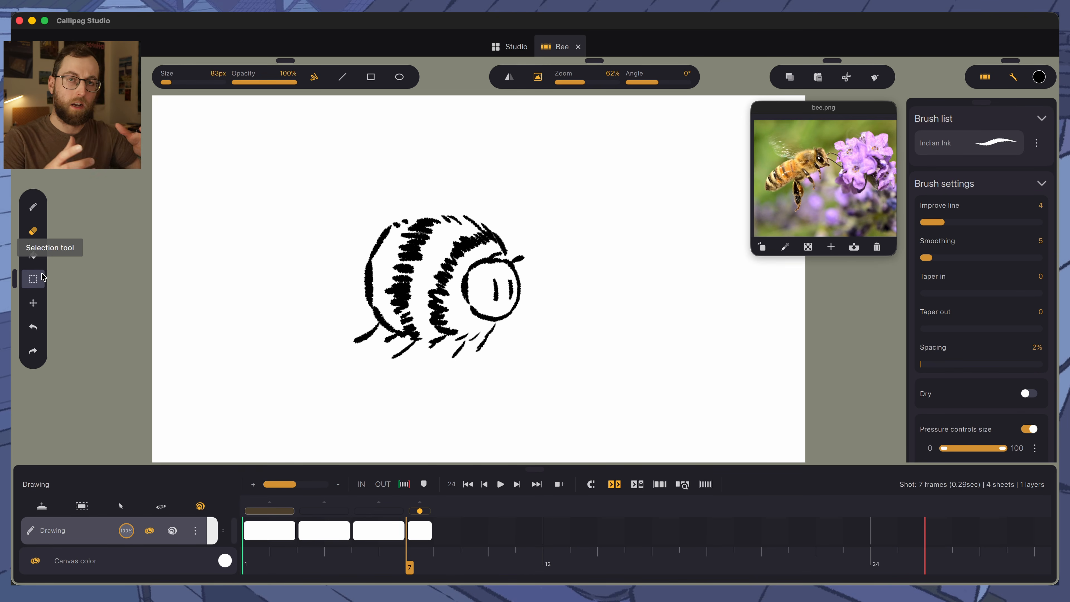
# Scale the fourth-sheet bee up to about 526 by 441 px with an Affine transformation and apply it
pyautogui.click(37, 310)
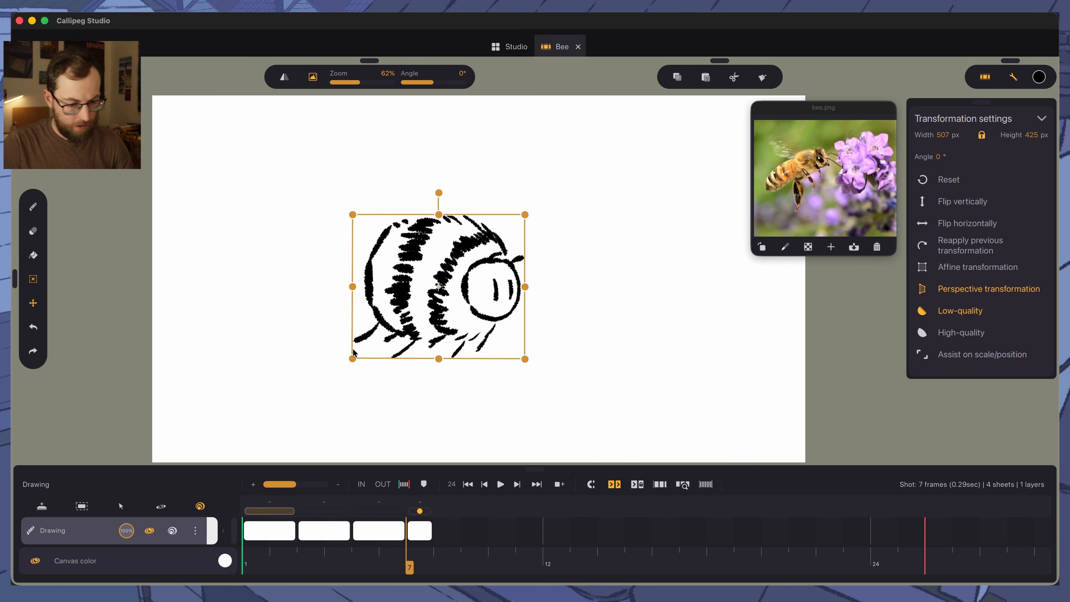
pyautogui.click(926, 269)
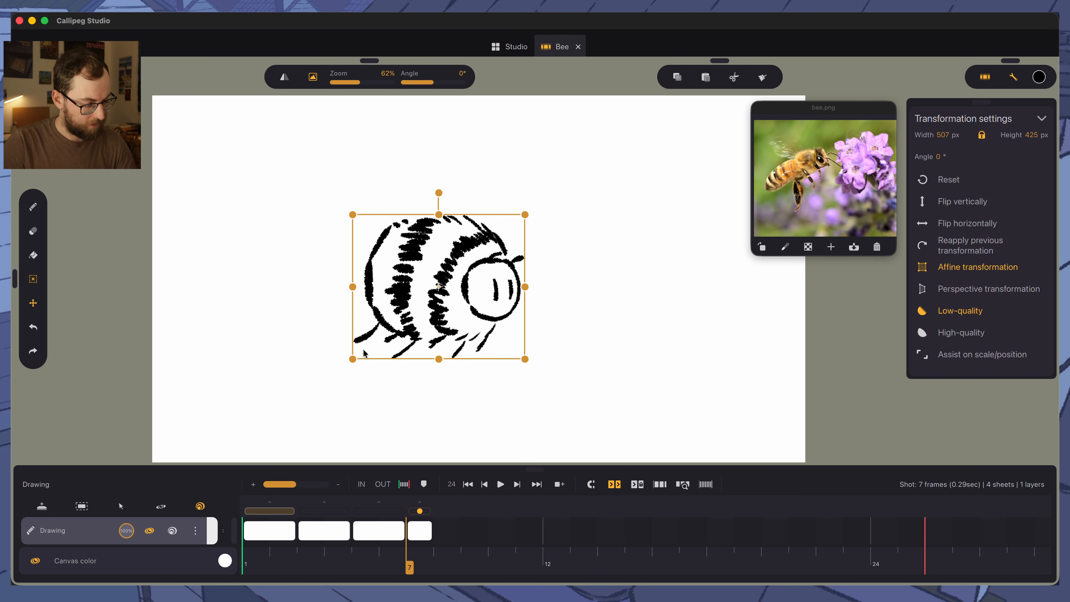
pyautogui.moveTo(352, 357); pyautogui.dragTo(350, 351)
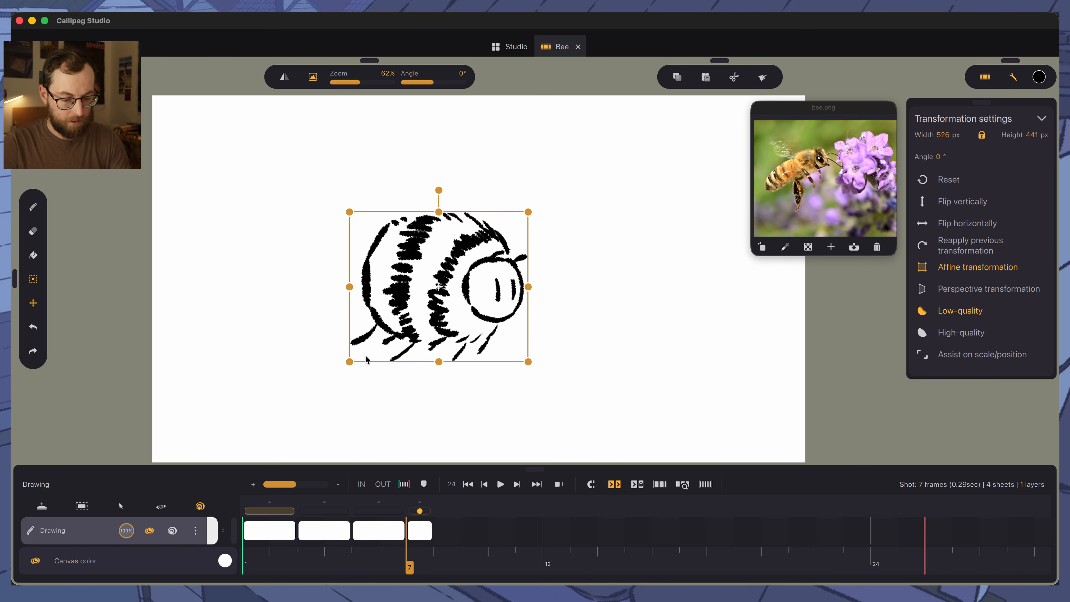
pyautogui.moveTo(398, 552); pyautogui.dragTo(435, 554)
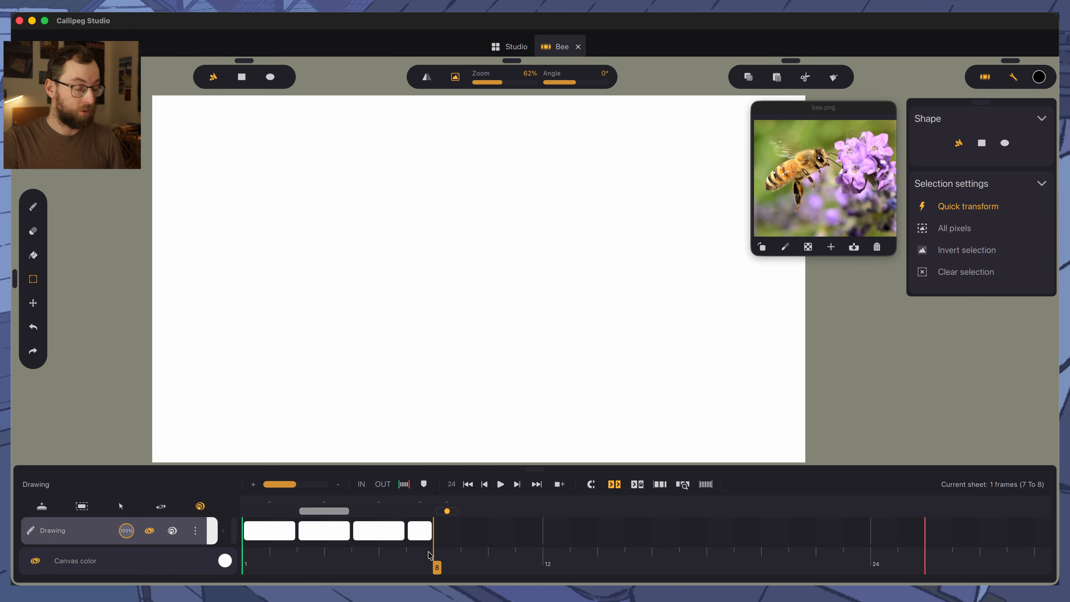
# Set the timing of the fourth sheet, starting at frame 7, to 2 frames
pyautogui.click(418, 530)
pyautogui.click(423, 531)
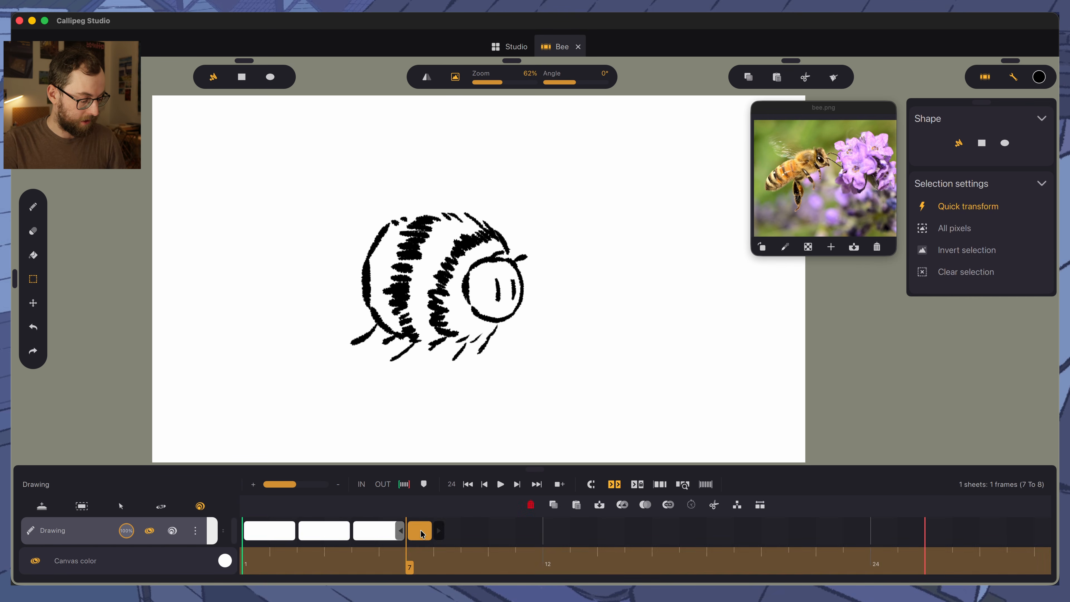
pyautogui.click(670, 504)
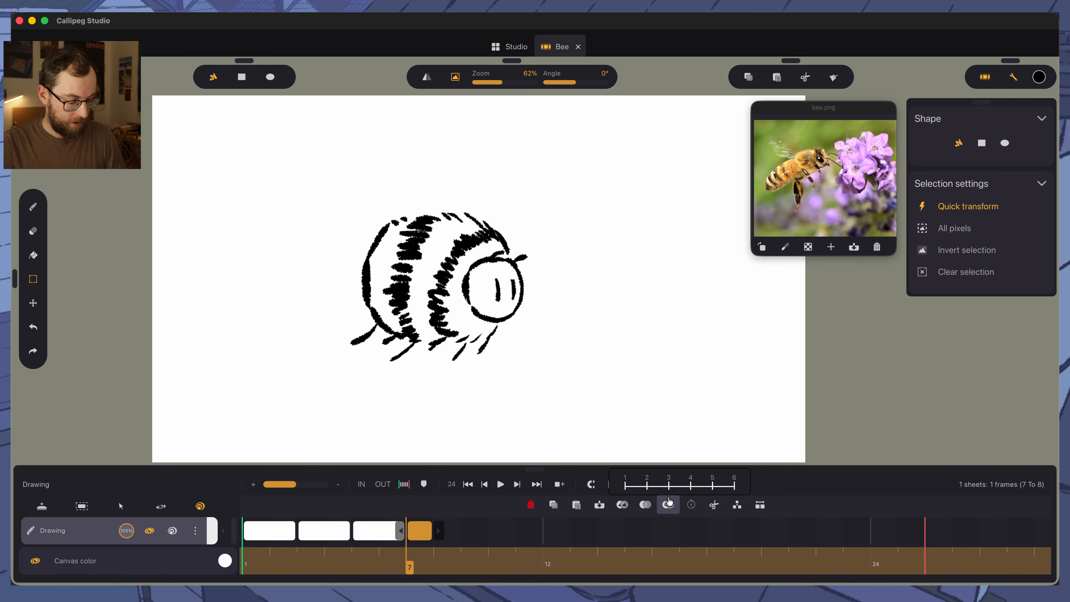
pyautogui.click(425, 530)
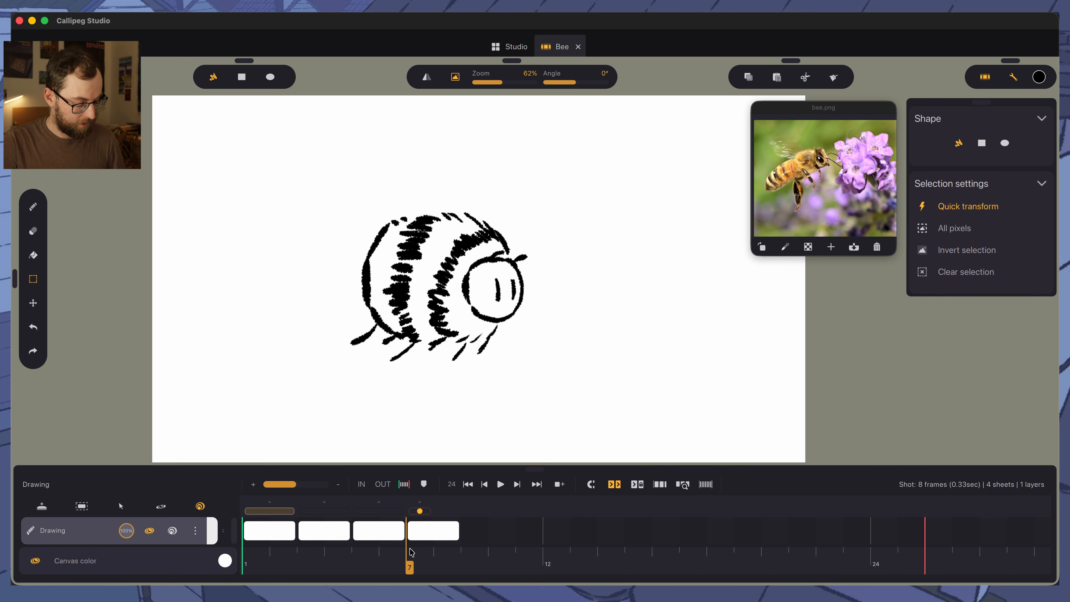
# Zoom the timeline in and out around the last sheet and try adjusting a sheet's duration by its end edge
pyautogui.scroll(-2, 423, 554)
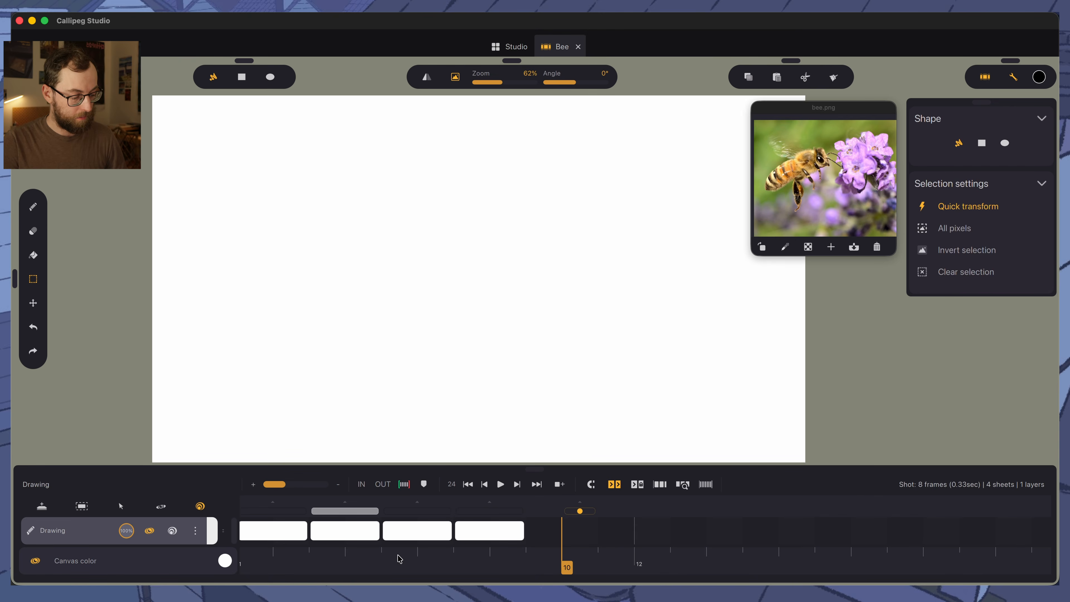
pyautogui.click(509, 535)
pyautogui.scroll(-5, 527, 536)
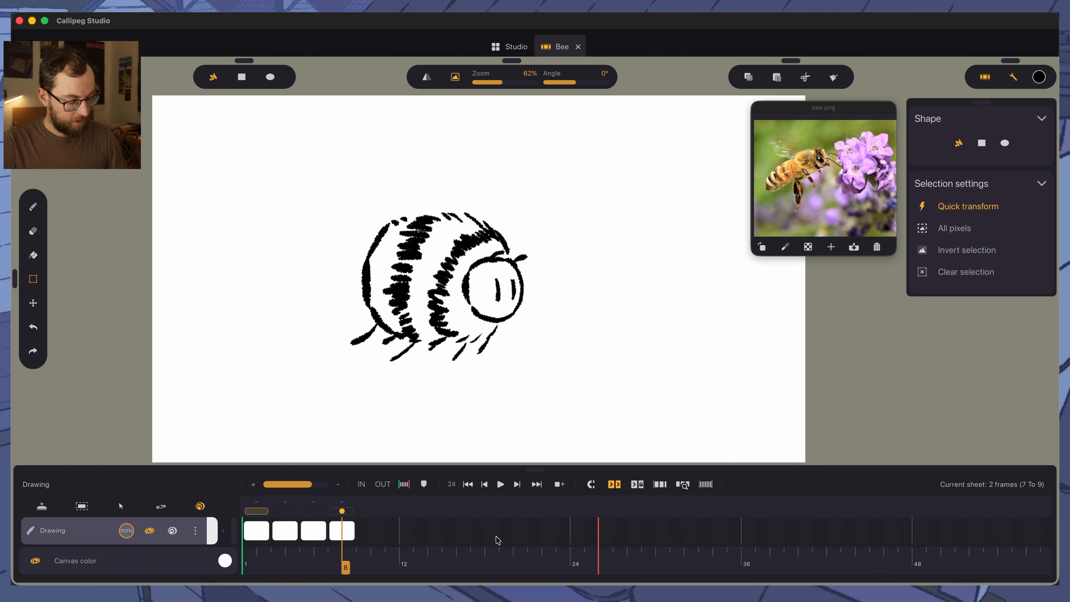
pyautogui.scroll(4, 512, 539)
pyautogui.scroll(-3, 527, 538)
pyautogui.scroll(2, 519, 538)
pyautogui.moveTo(577, 535); pyautogui.dragTo(456, 537)
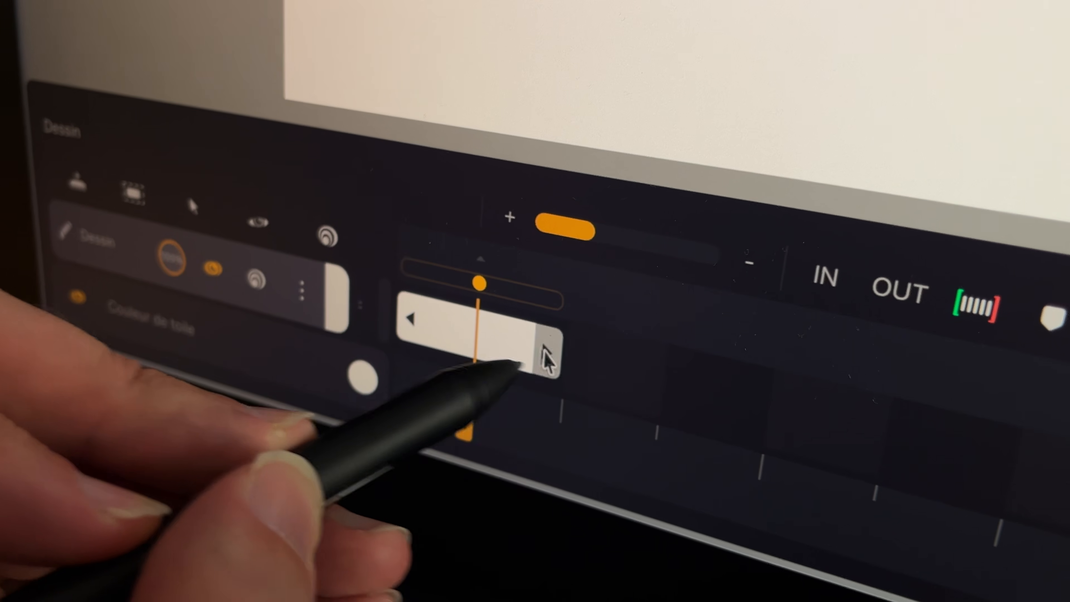
pyautogui.moveTo(546, 359); pyautogui.dragTo(457, 339)
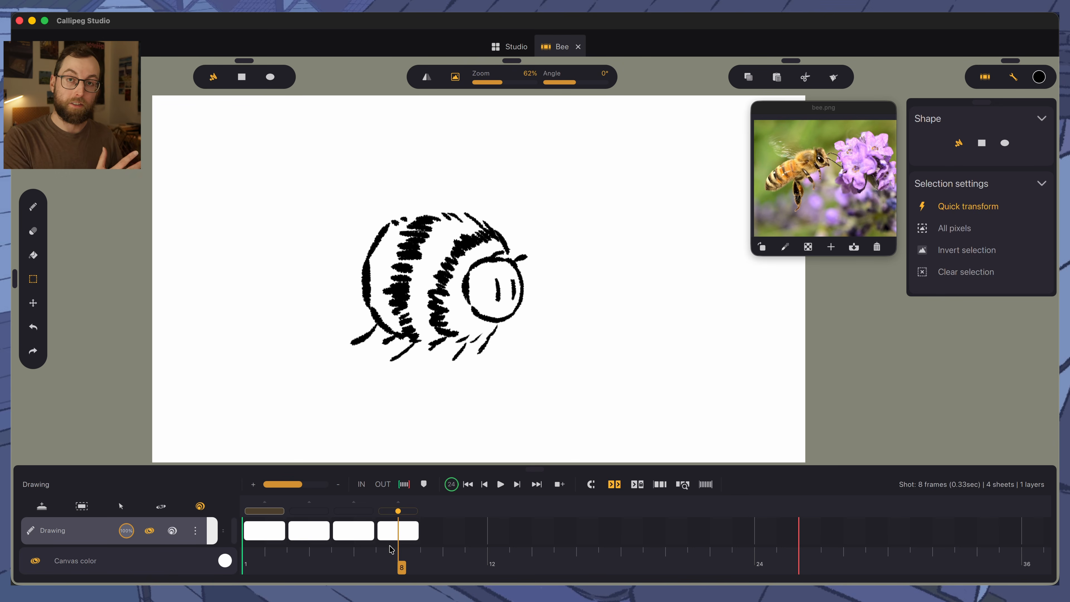
# Go to the empty frame 9 and turn on onion skin for the Drawing layer
pyautogui.click(423, 565)
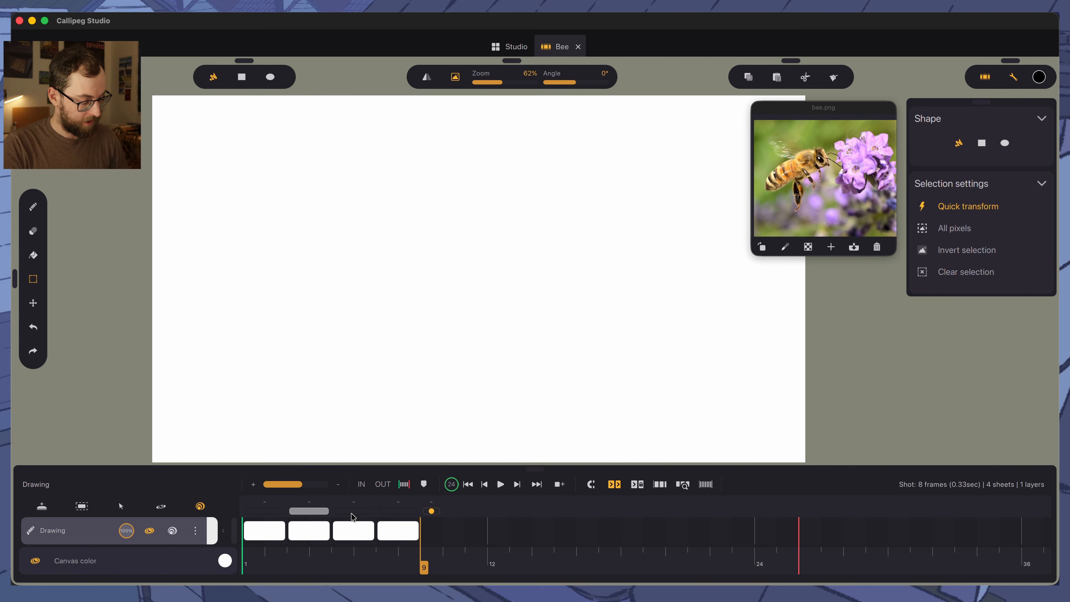
pyautogui.click(180, 529)
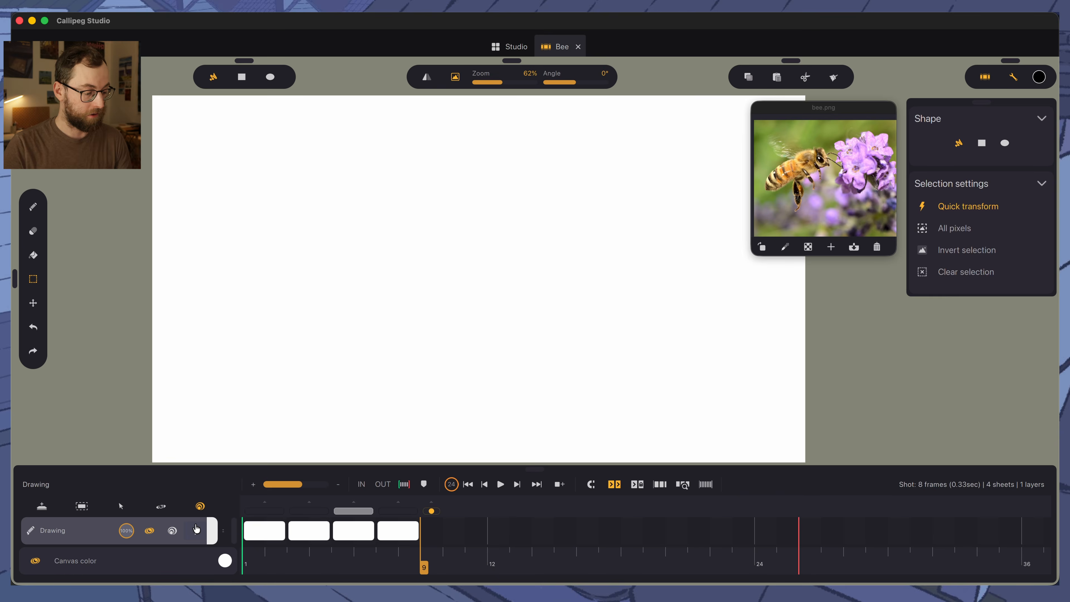
pyautogui.click(172, 530)
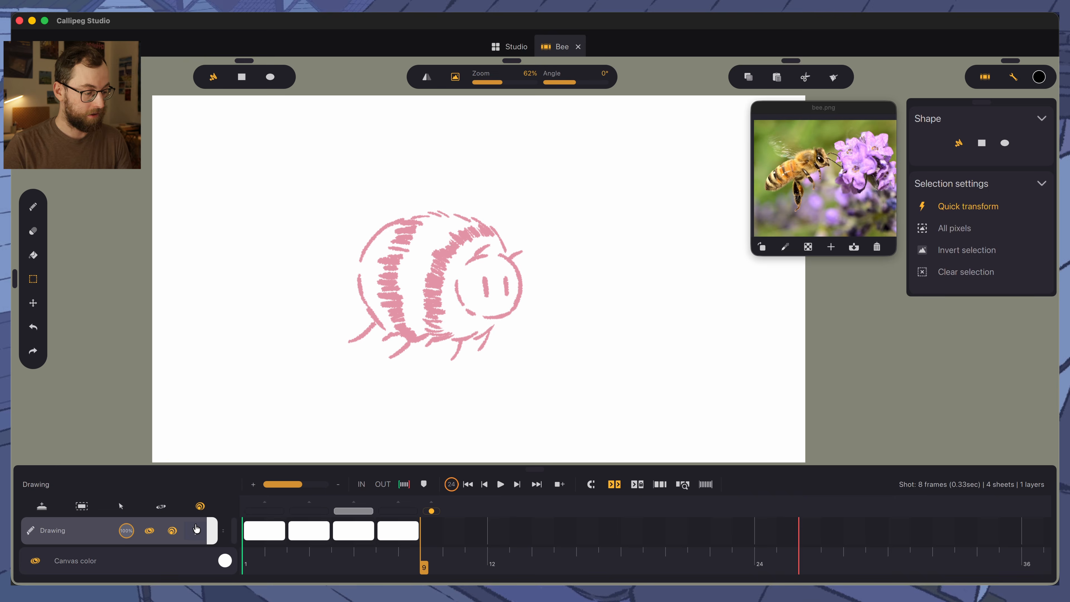
# Draw the bee's round body outline and face on frame 9 and enlarge the drawing slightly with an Affine transformation to about 575 by 561 px
pyautogui.press('b')
pyautogui.moveTo(436, 278); pyautogui.dragTo(440, 271)
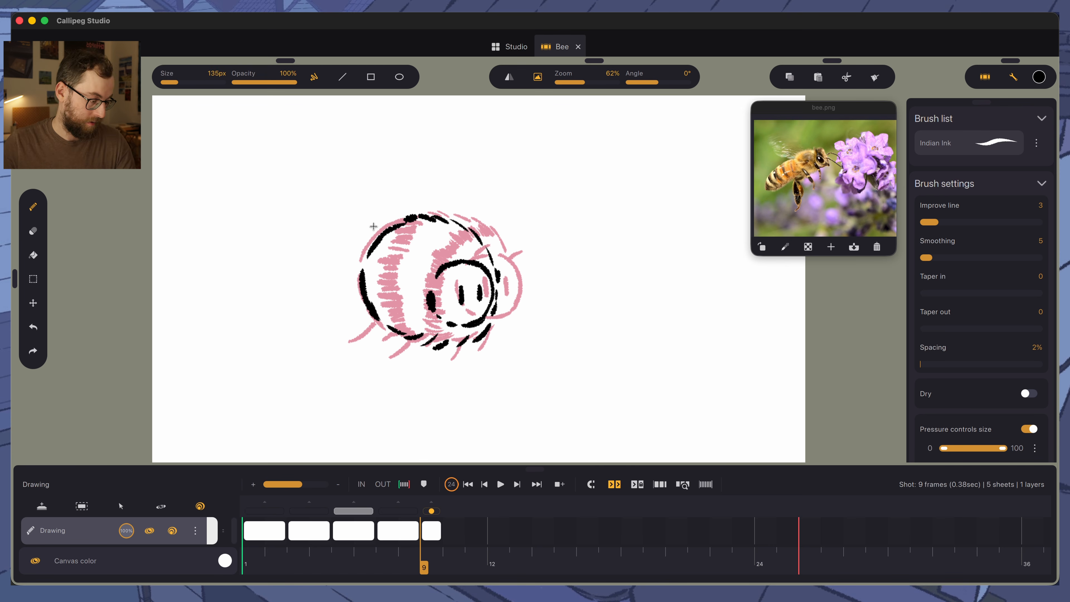
pyautogui.press('space')
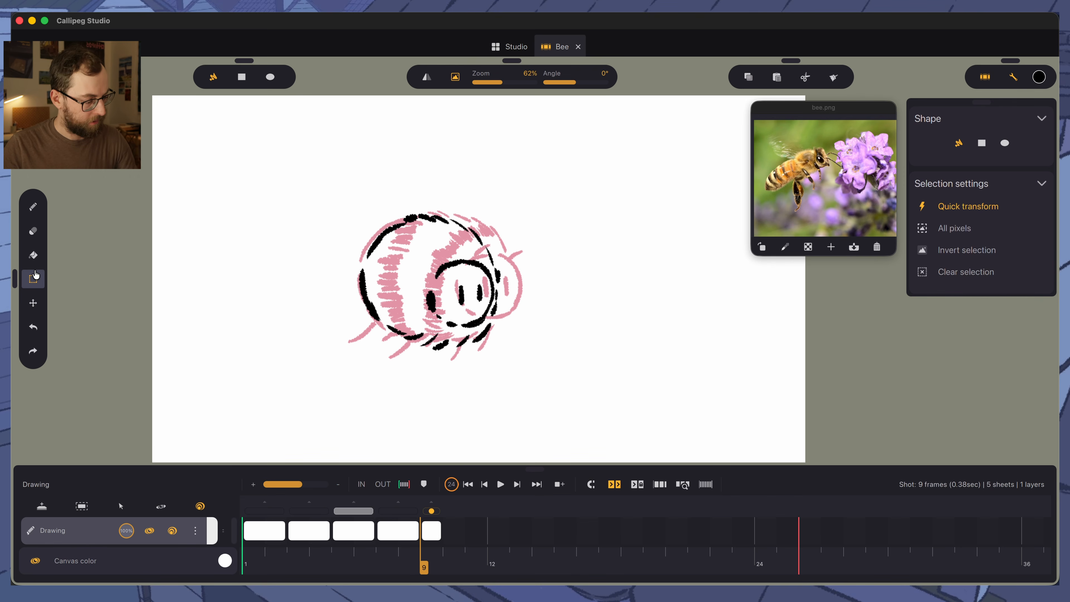
pyautogui.moveTo(373, 195)
pyautogui.mouseDown()
pyautogui.moveTo(504, 340)
pyautogui.moveTo(495, 303)
pyautogui.moveTo(505, 236)
pyautogui.moveTo(373, 196)
pyautogui.mouseUp()
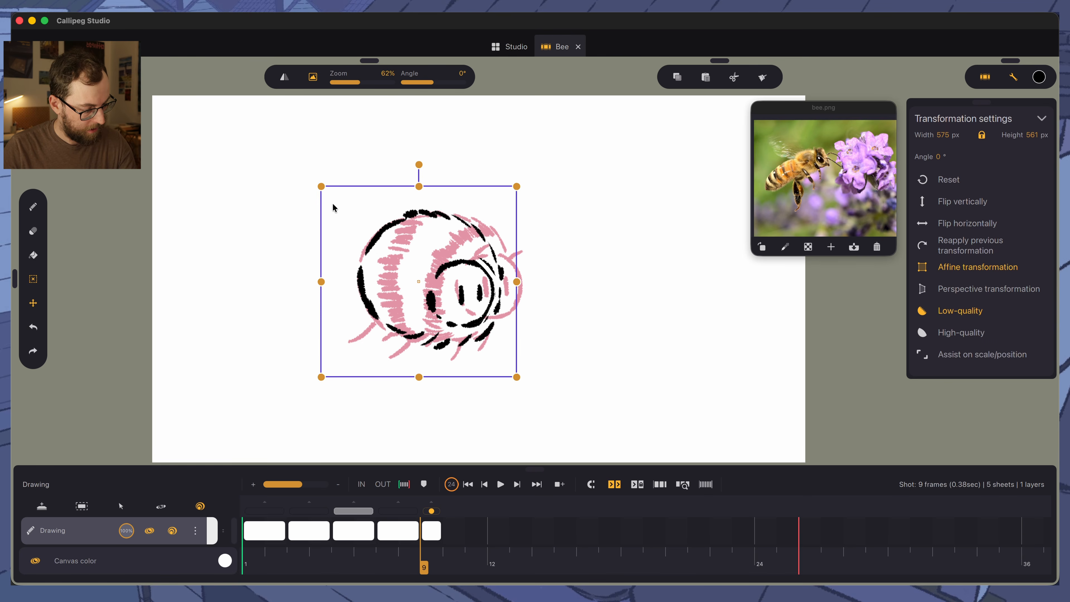
pyautogui.press('b')
# Turn off the layer's onion skin and add stripes, legs and antennae to the frame 9 bee, flipping to the previous sheet to compare
pyautogui.click(173, 531)
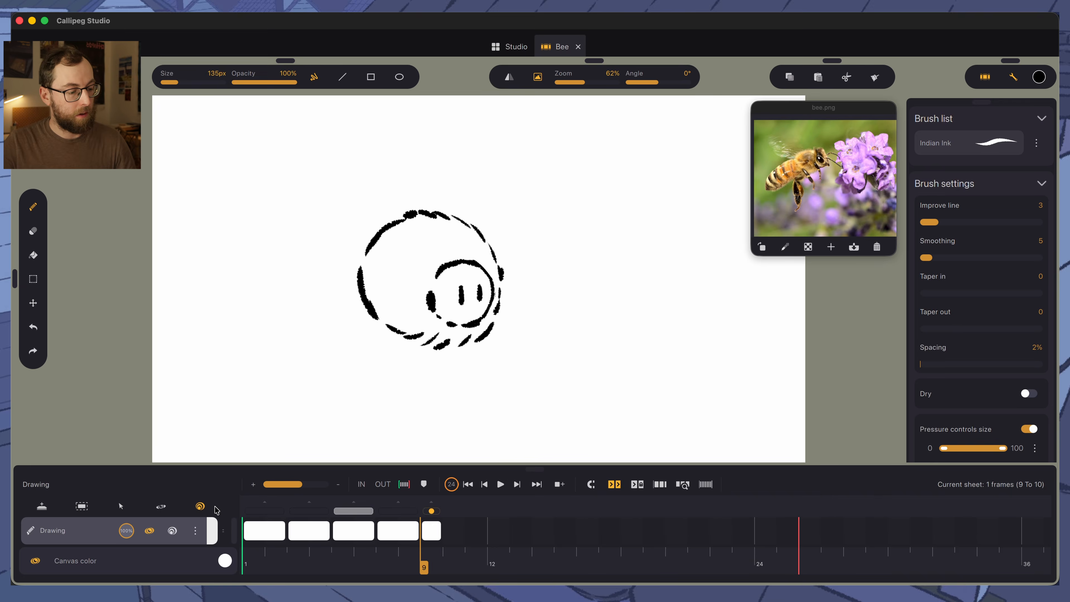
pyautogui.press('space')
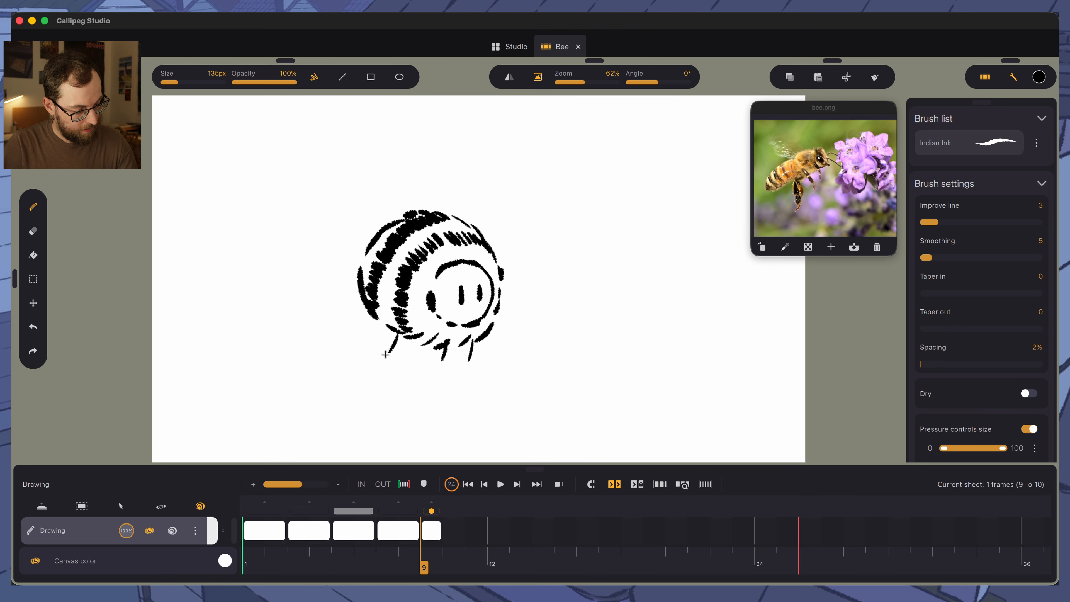
pyautogui.press('Left')
pyautogui.press('Right')
pyautogui.moveTo(424, 343); pyautogui.dragTo(422, 348)
pyautogui.moveTo(371, 316); pyautogui.dragTo(361, 338)
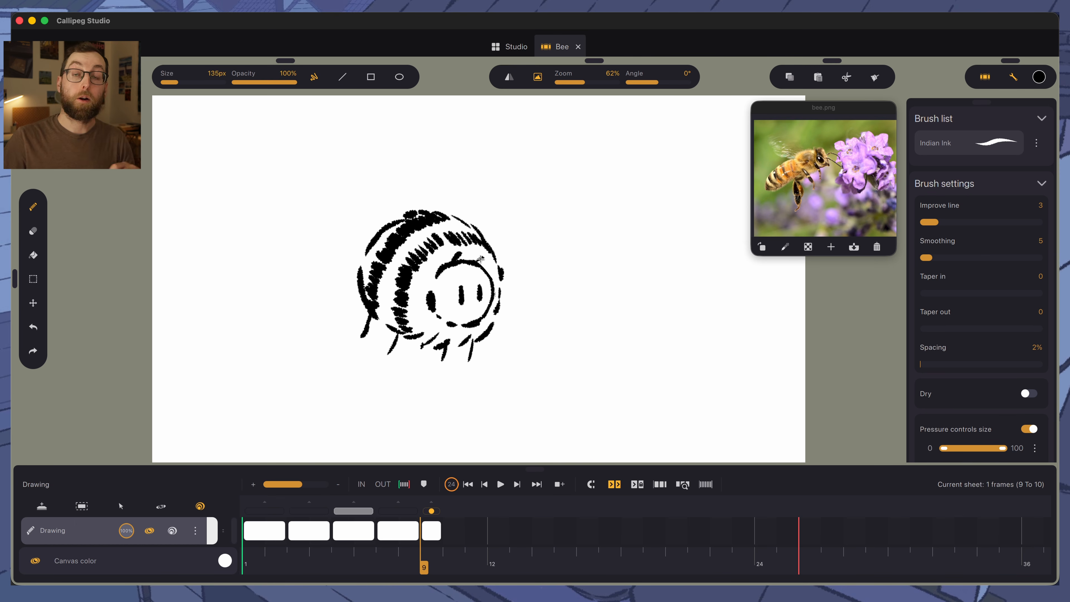
pyautogui.press('Left')
pyautogui.press('Right')
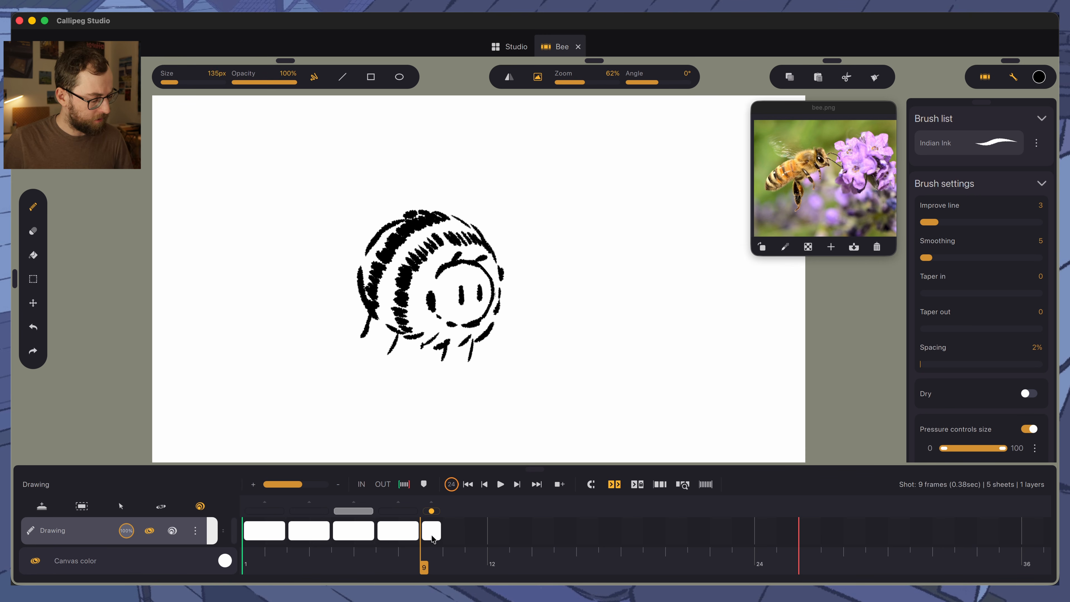
# Set the default timeline sheet length to 2 frames in the timeline preferences
pyautogui.click(434, 536)
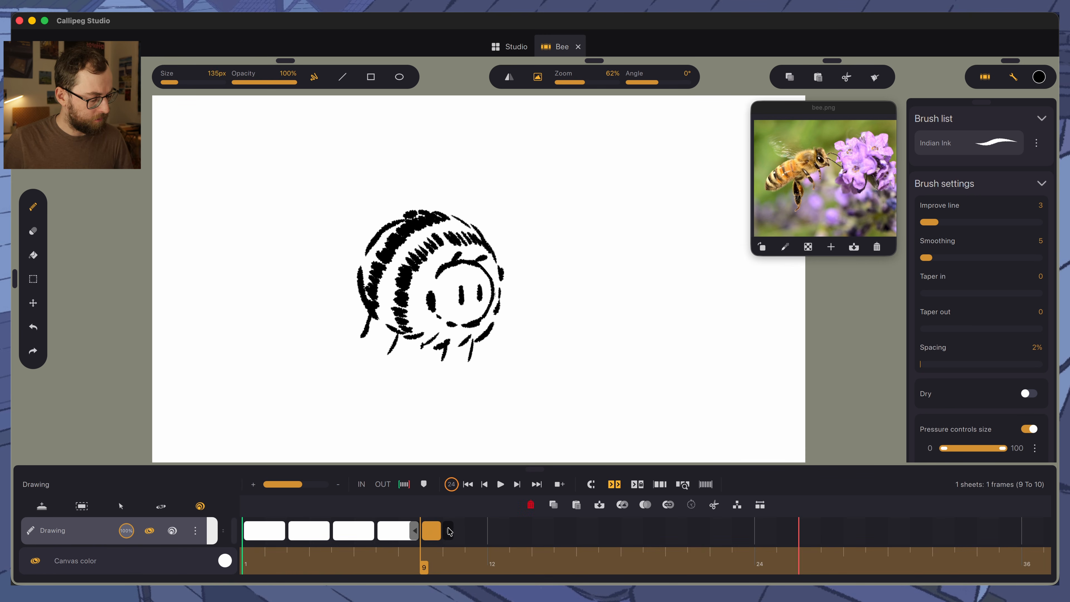
pyautogui.click(433, 534)
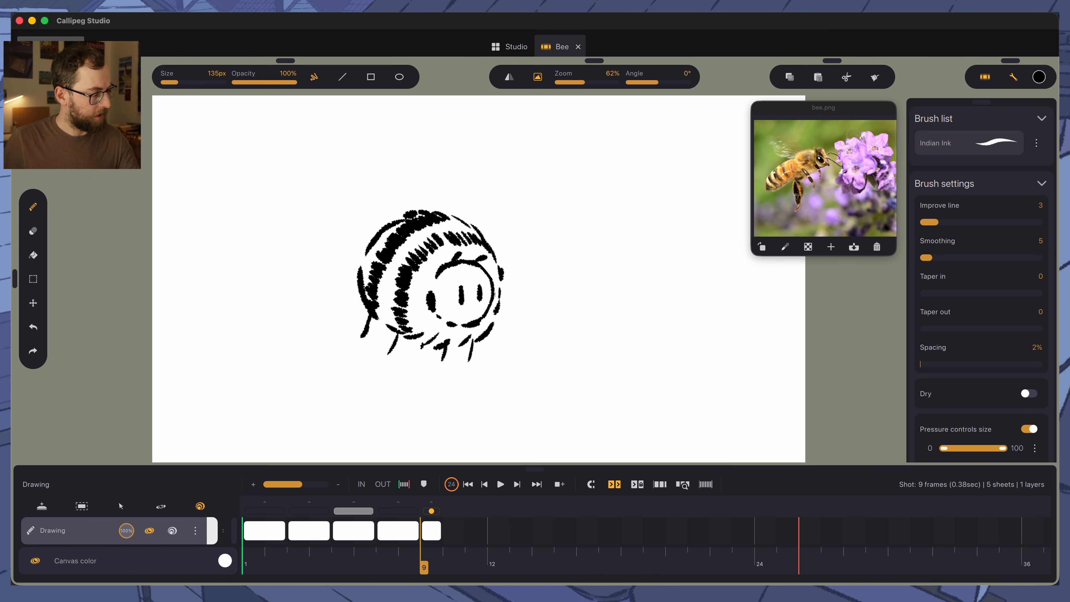
pyautogui.click(51, 47)
pyautogui.click(337, 171)
pyautogui.click(353, 321)
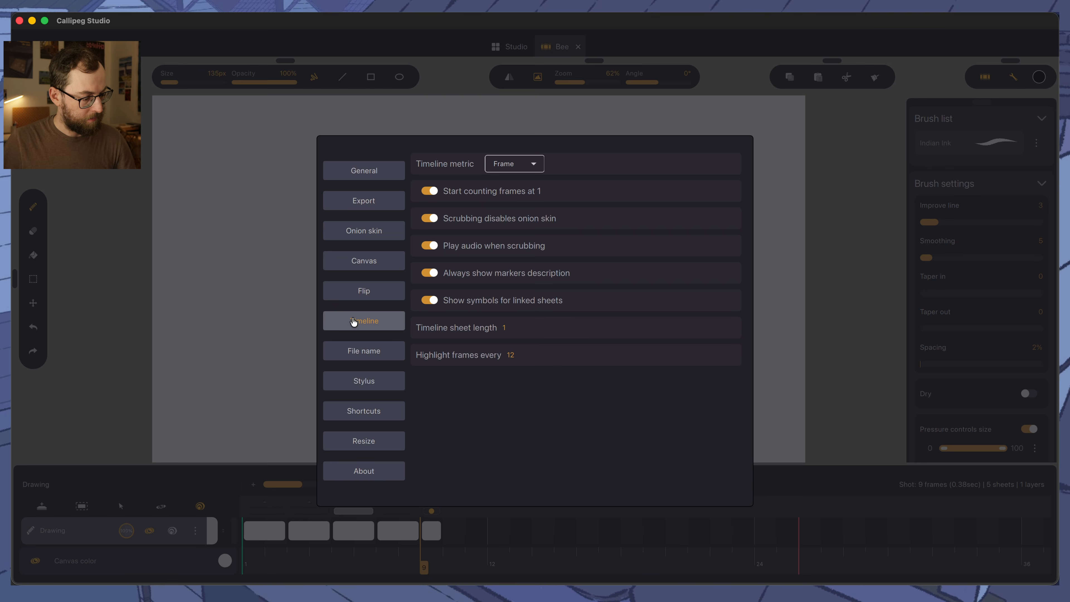
pyautogui.click(505, 329)
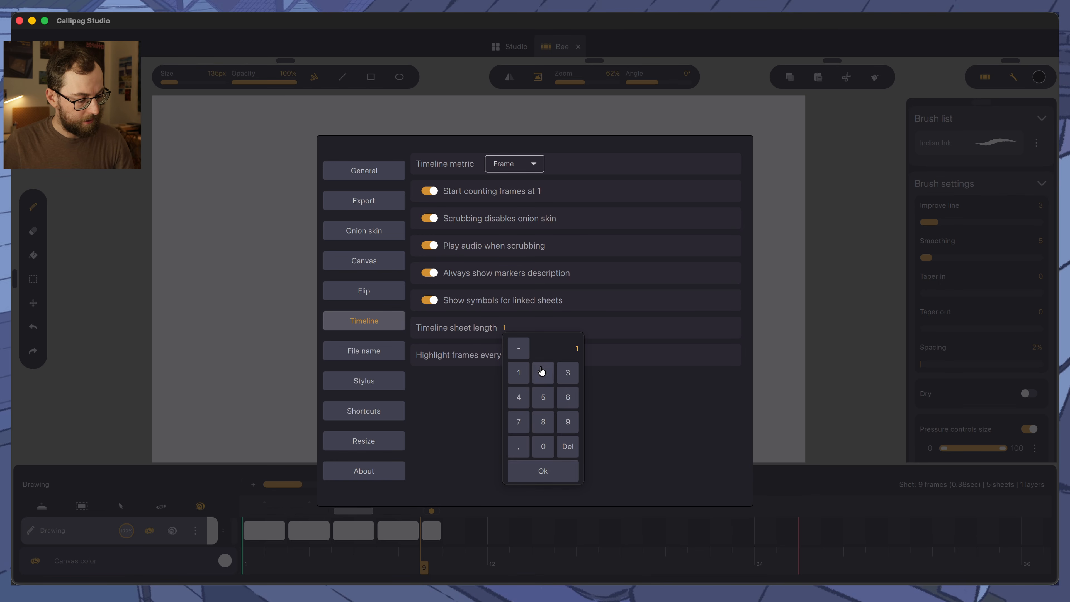
pyautogui.click(530, 478)
# Draw a test stroke on the empty frame 12 to create a sheet and delete that sheet
pyautogui.click(489, 562)
pyautogui.moveTo(521, 206); pyautogui.dragTo(449, 360)
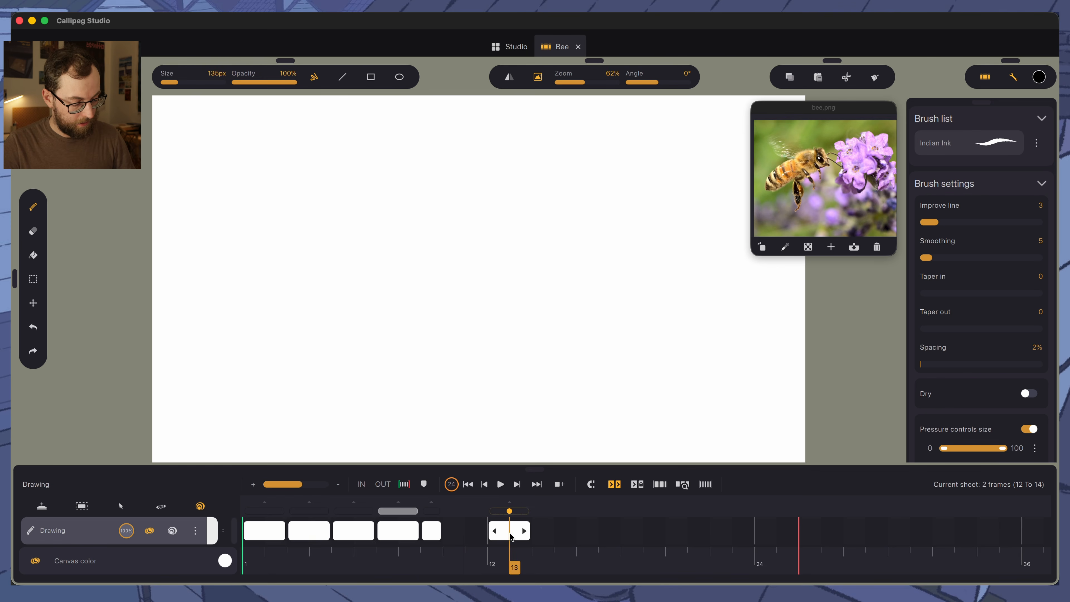
pyautogui.click(529, 522)
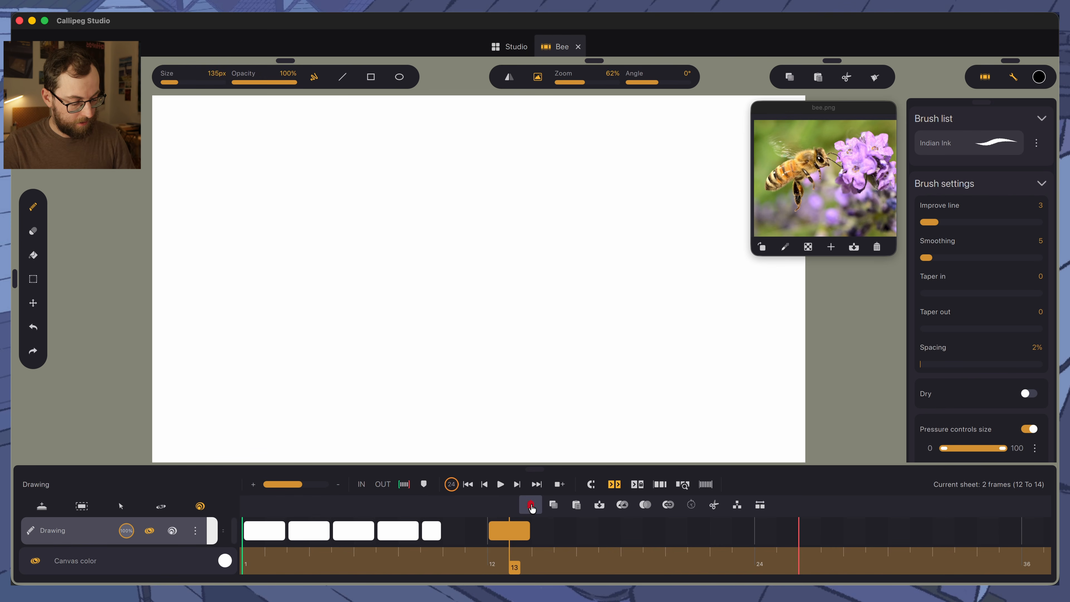
pyautogui.click(532, 508)
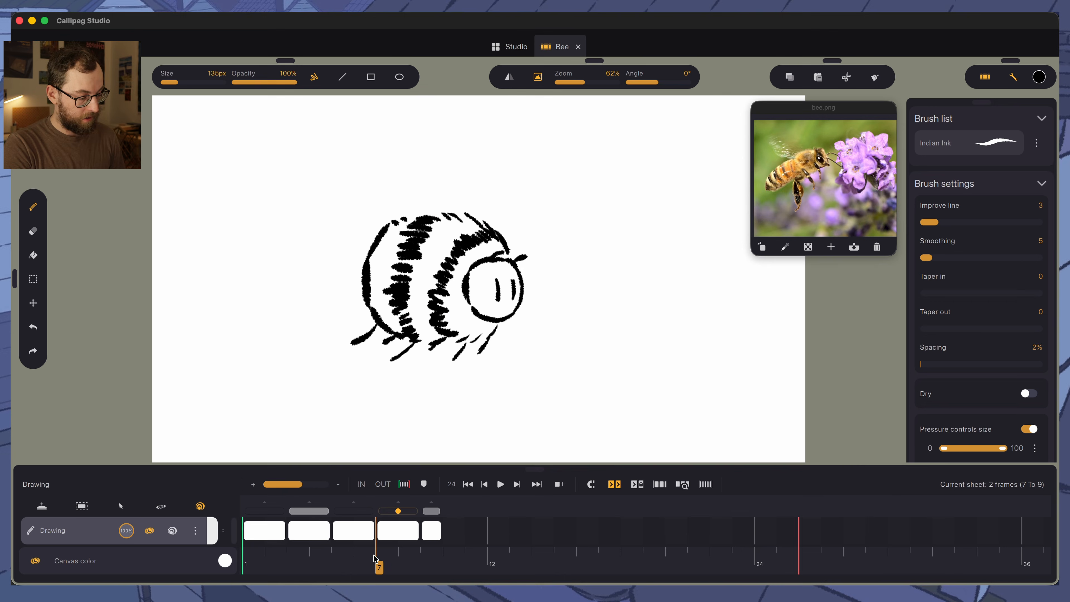
# Extend the last sheet, starting at frame 9, to 2 frames and lengthen the third sheet, starting at frame 5, to 4 frames
pyautogui.click(358, 559)
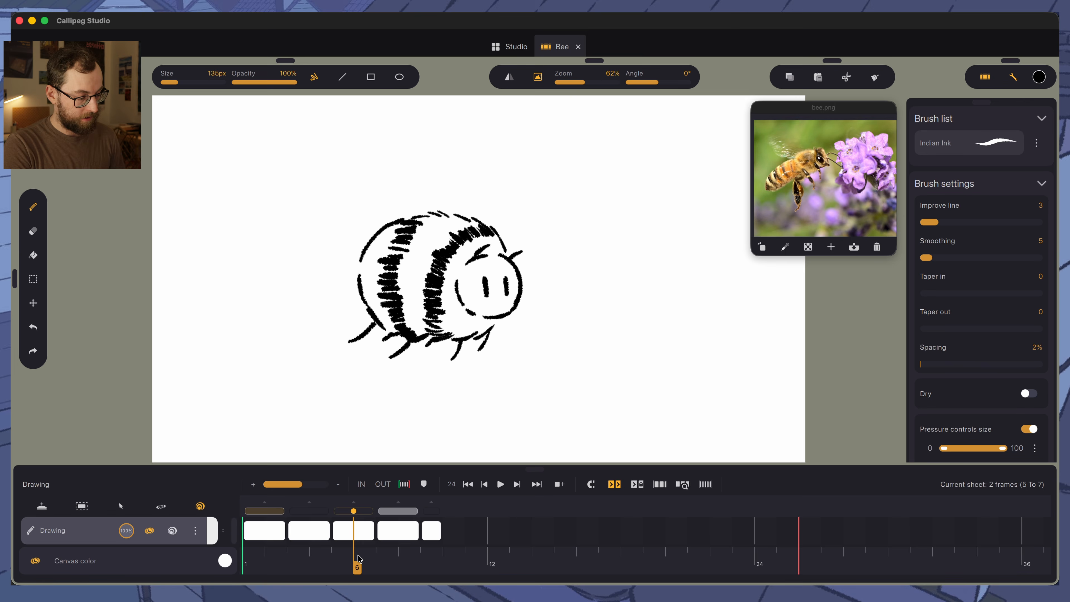
pyautogui.moveTo(352, 554); pyautogui.dragTo(421, 560)
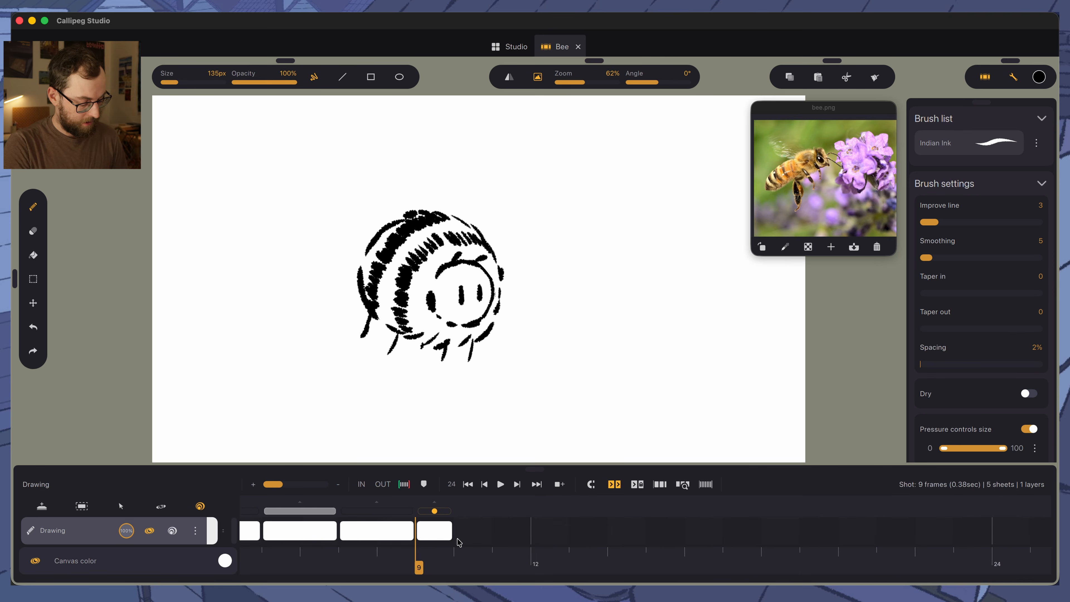
pyautogui.click(428, 530)
pyautogui.moveTo(428, 531); pyautogui.dragTo(522, 534)
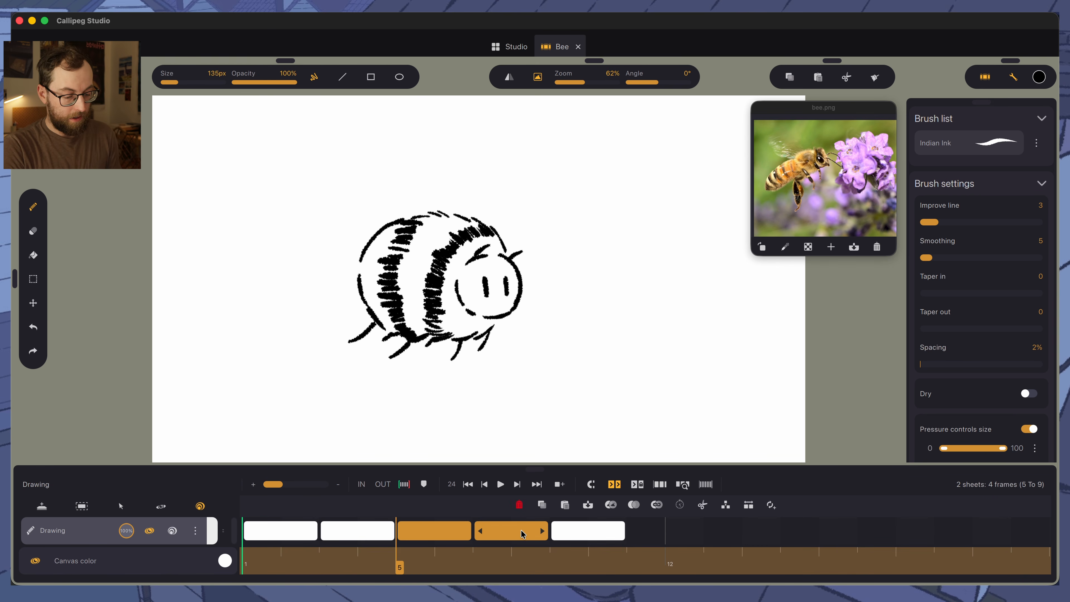
pyautogui.click(727, 505)
pyautogui.moveTo(468, 534); pyautogui.dragTo(494, 535)
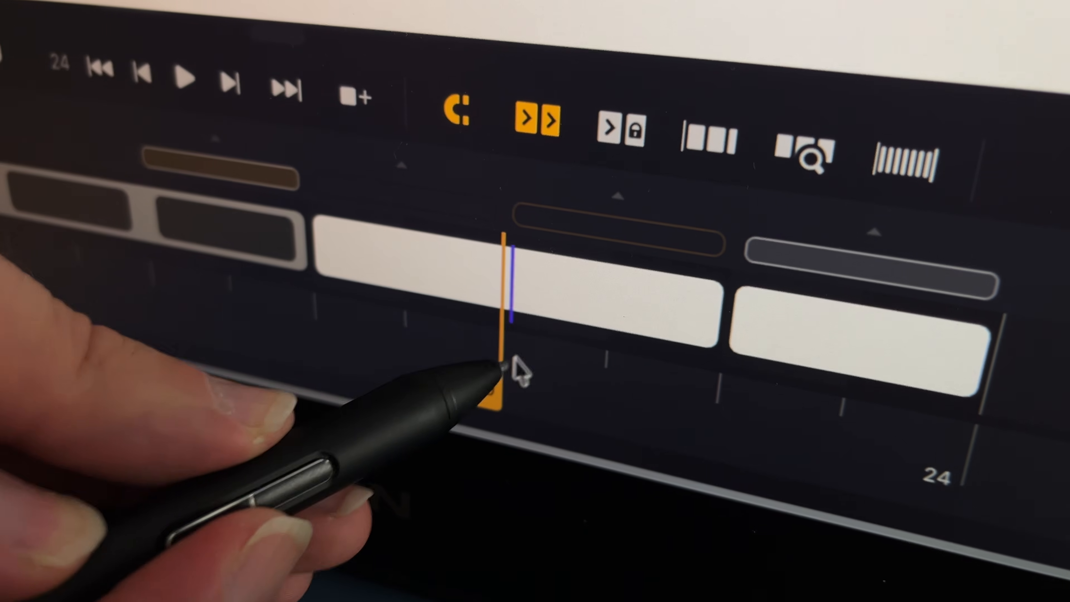
# Split the 4-frame third sheet at frame 7 to insert a blank sheet, and show both neighbouring sheets as onion skin
pyautogui.click(512, 263)
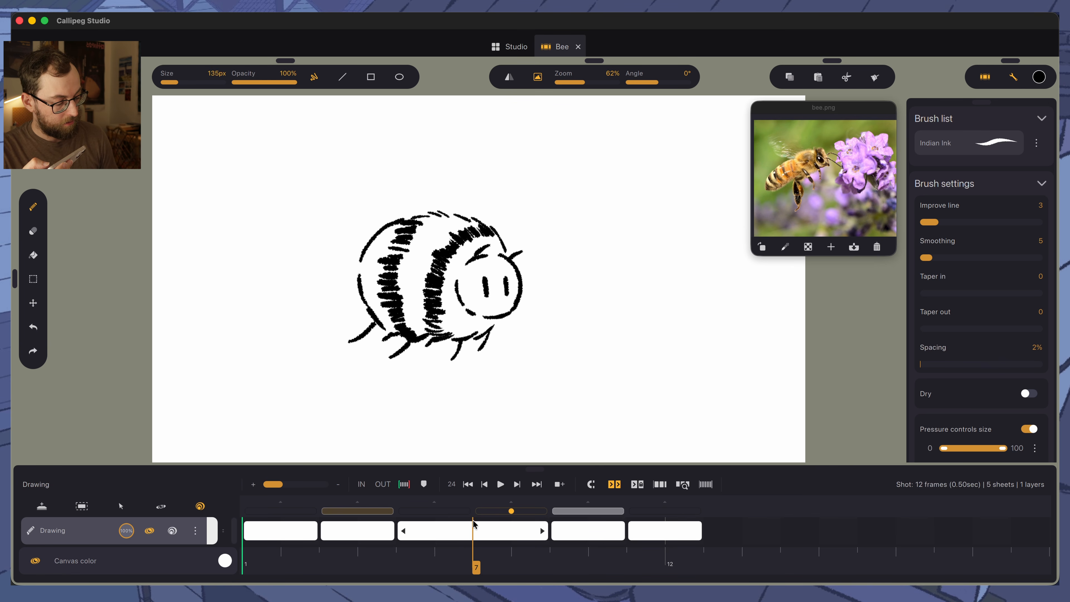
pyautogui.click(473, 524)
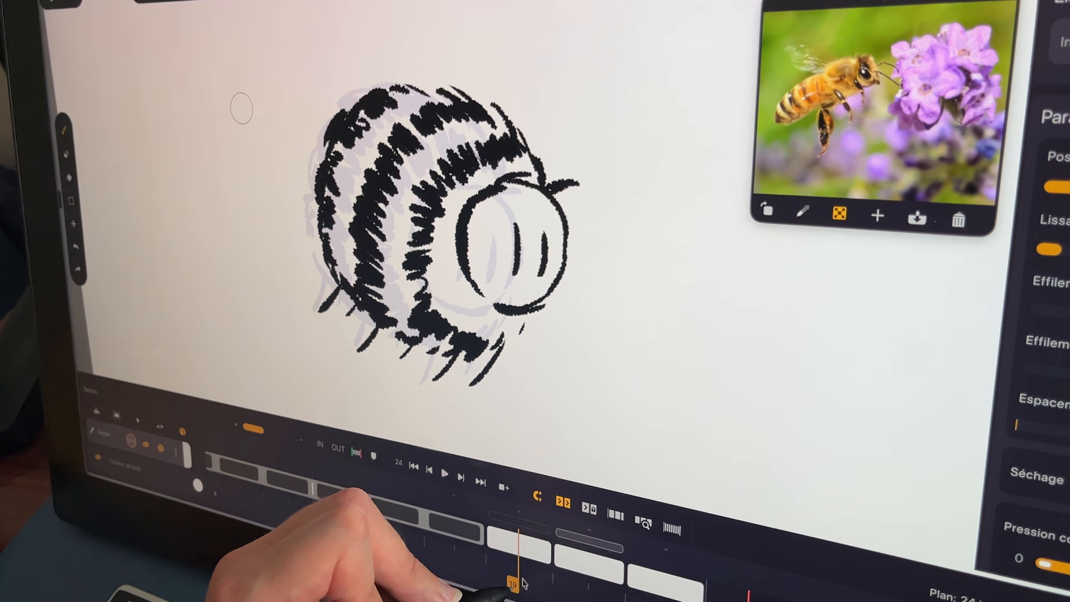
pyautogui.moveTo(512, 585); pyautogui.dragTo(586, 601)
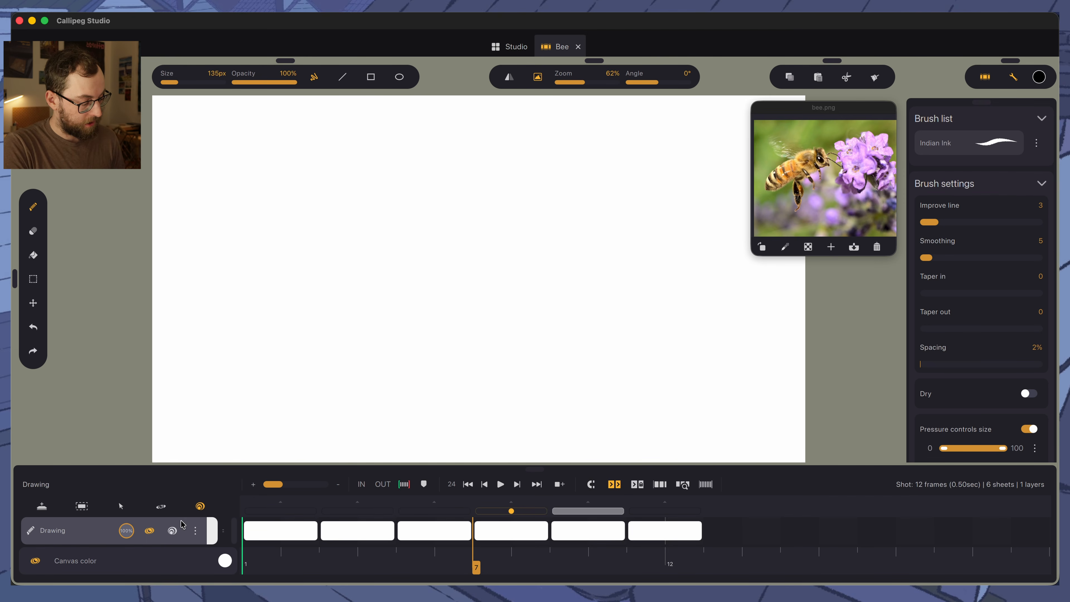
pyautogui.click(172, 531)
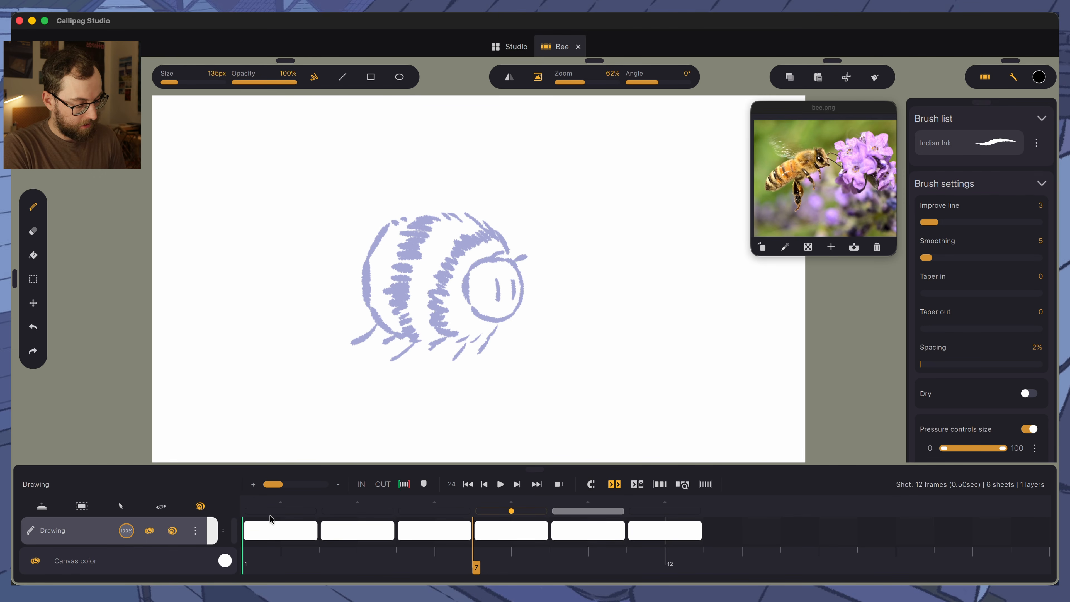
pyautogui.click(450, 509)
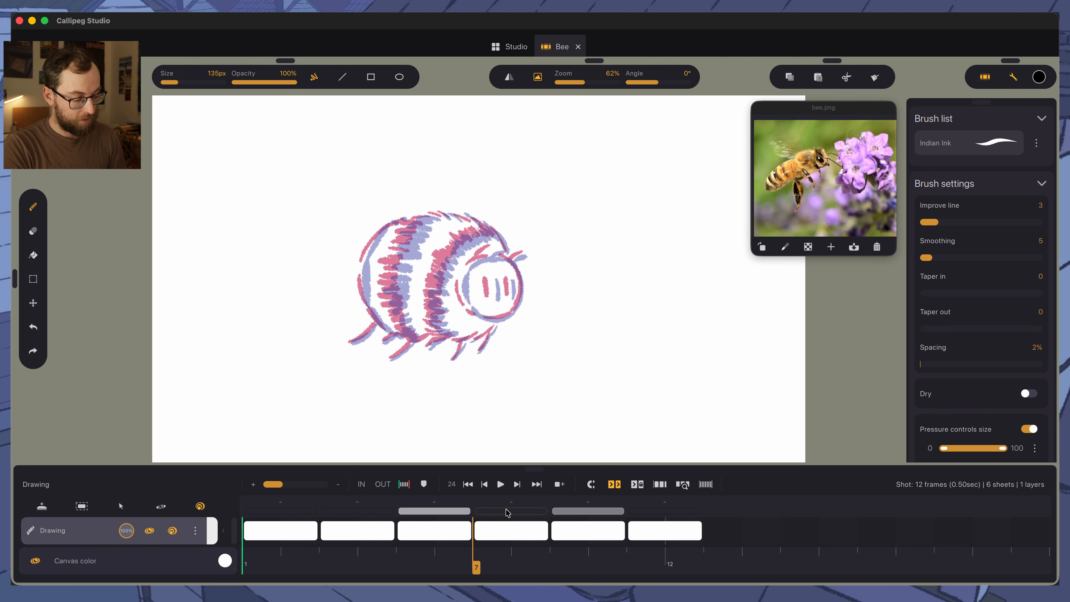
# Start Inbetween assist with two reference points, marking the top of one eye and the bottom of the other on both neighbouring drawings
pyautogui.rightClick(436, 504)
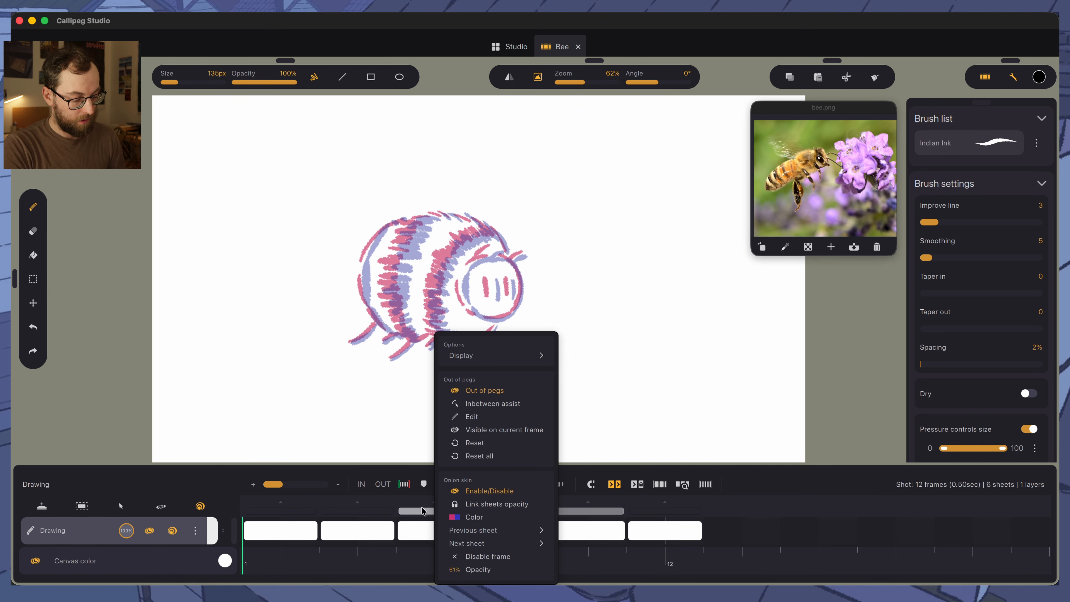
pyautogui.click(478, 404)
pyautogui.scroll(5, 612, 385)
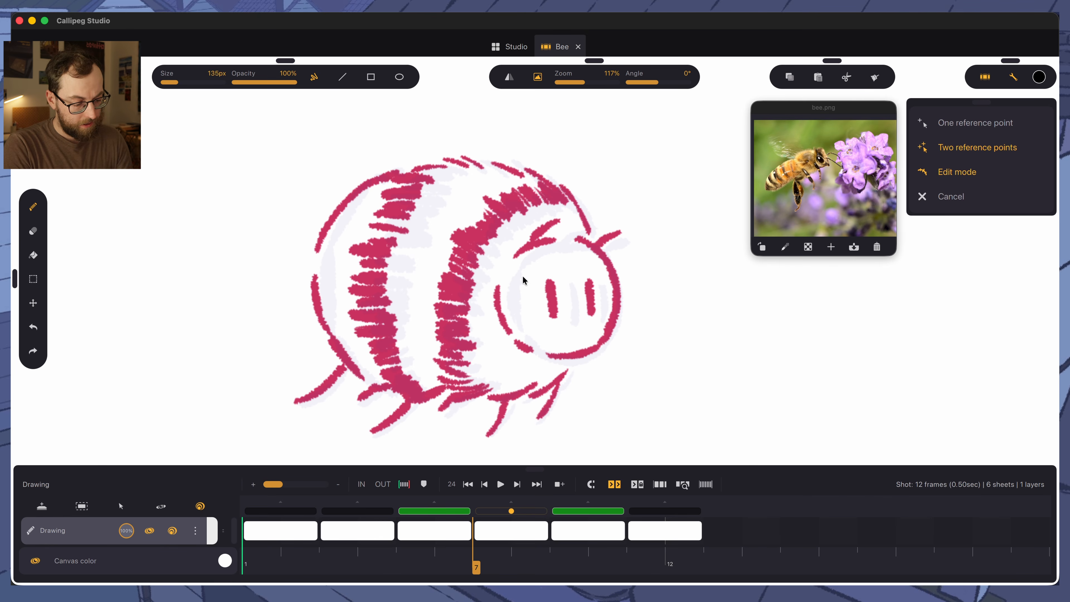
pyautogui.click(550, 280)
pyautogui.click(592, 315)
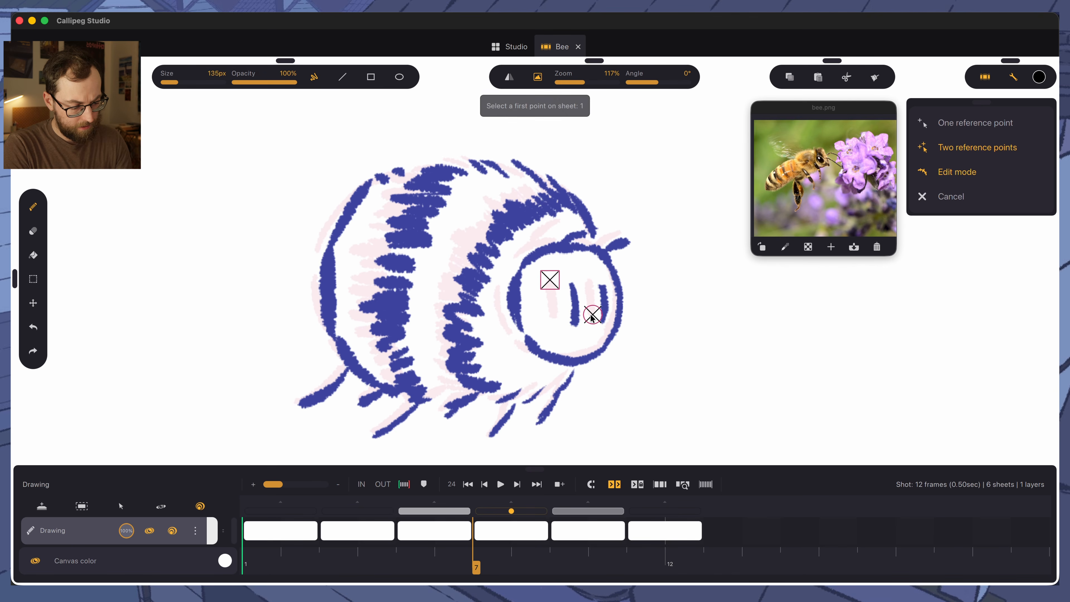
pyautogui.click(572, 284)
pyautogui.click(606, 323)
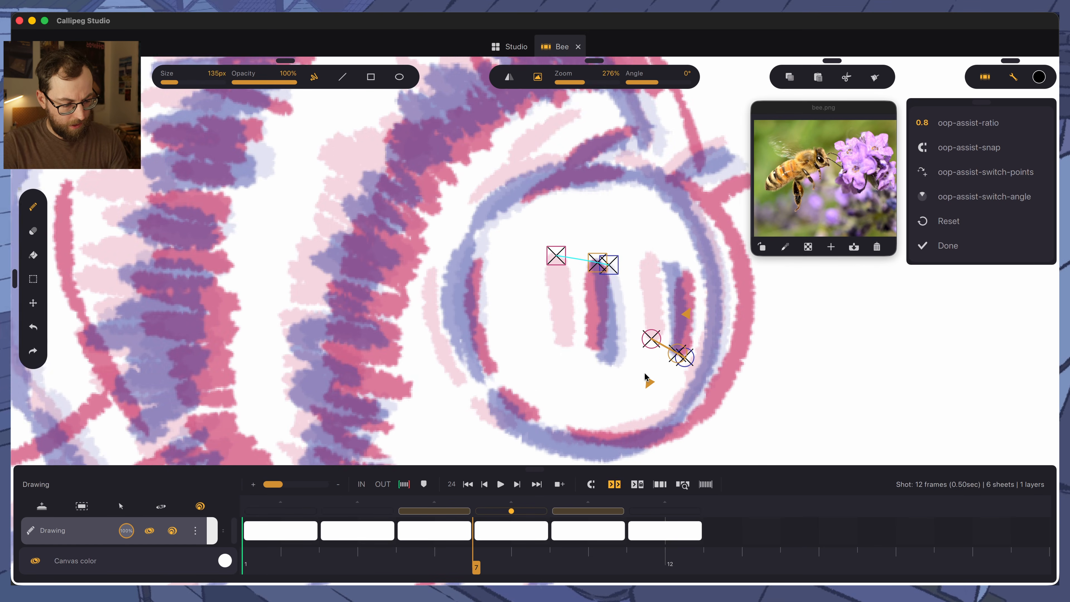
# Set the inbetween assist ratio to 1/2 and finish the alignment of the neighbouring sheets
pyautogui.moveTo(677, 358)
pyautogui.mouseDown()
pyautogui.moveTo(664, 353)
pyautogui.moveTo(674, 356)
pyautogui.mouseUp()
pyautogui.click(923, 123)
pyautogui.click(926, 125)
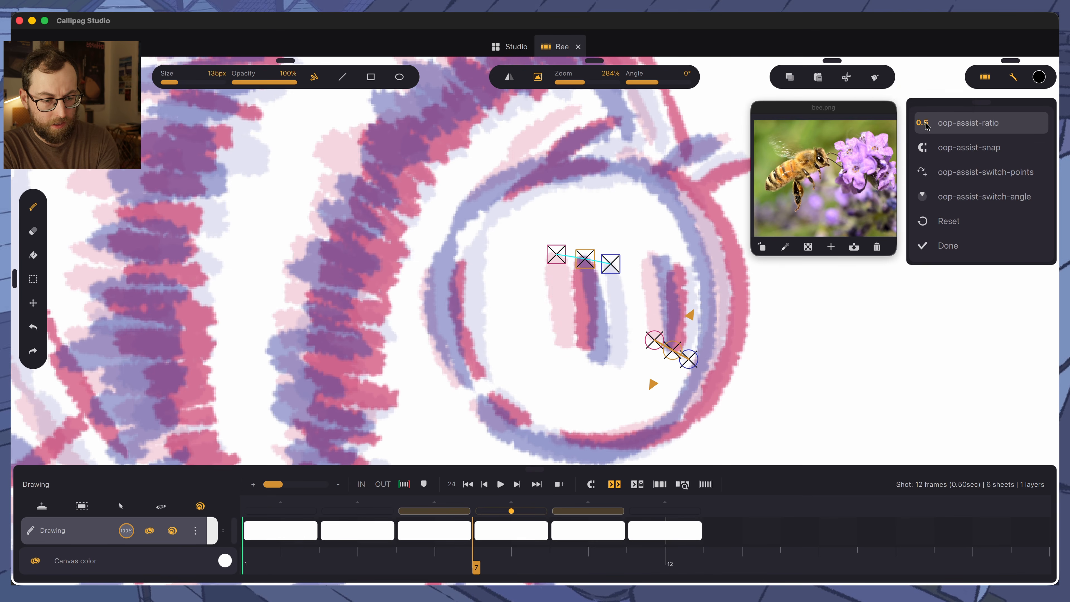
pyautogui.click(927, 126)
pyautogui.click(917, 103)
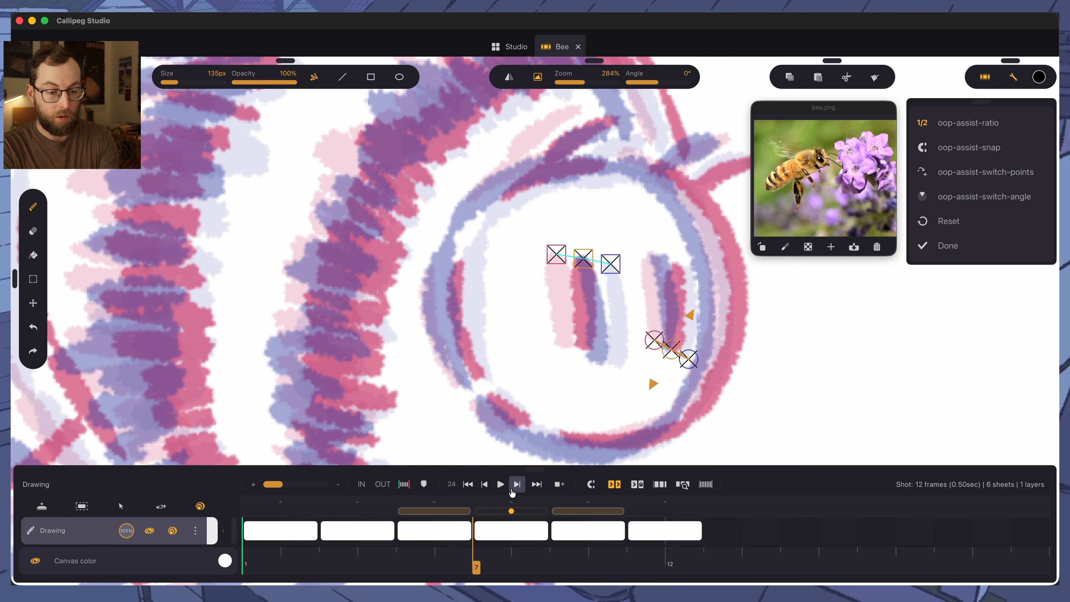
pyautogui.click(926, 246)
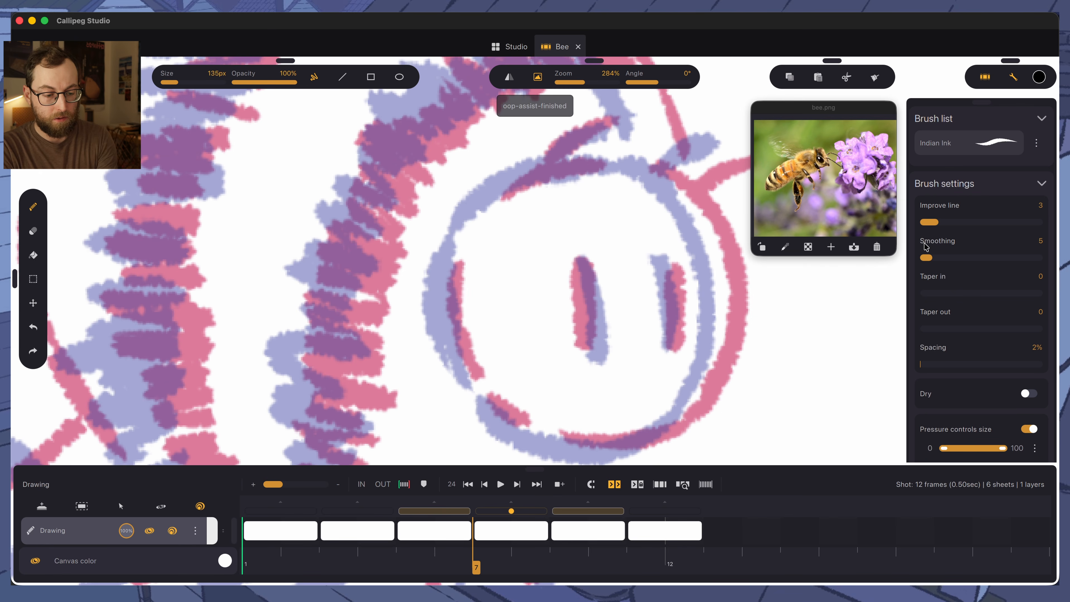
# Draw the inbetween bee on frame 7 over the aligned onion skins, with eyes, face, body outline, stripes and legs
pyautogui.click(442, 510)
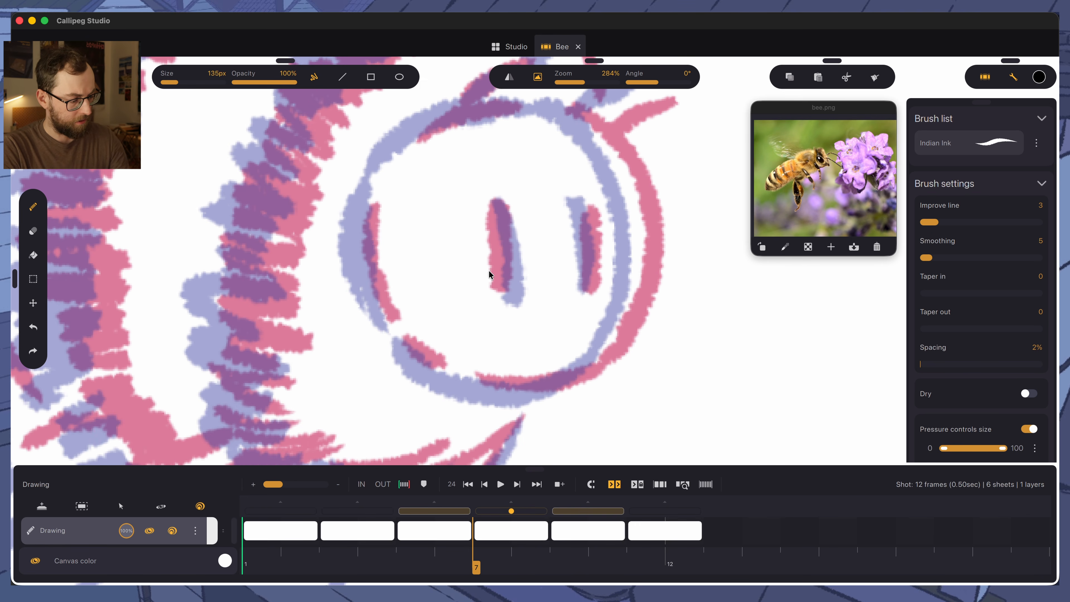
pyautogui.moveTo(501, 203); pyautogui.dragTo(501, 293)
pyautogui.moveTo(585, 198); pyautogui.dragTo(579, 289)
pyautogui.moveTo(552, 108)
pyautogui.mouseDown()
pyautogui.moveTo(610, 158)
pyautogui.moveTo(627, 235)
pyautogui.moveTo(617, 309)
pyautogui.moveTo(587, 354)
pyautogui.moveTo(541, 391)
pyautogui.mouseUp()
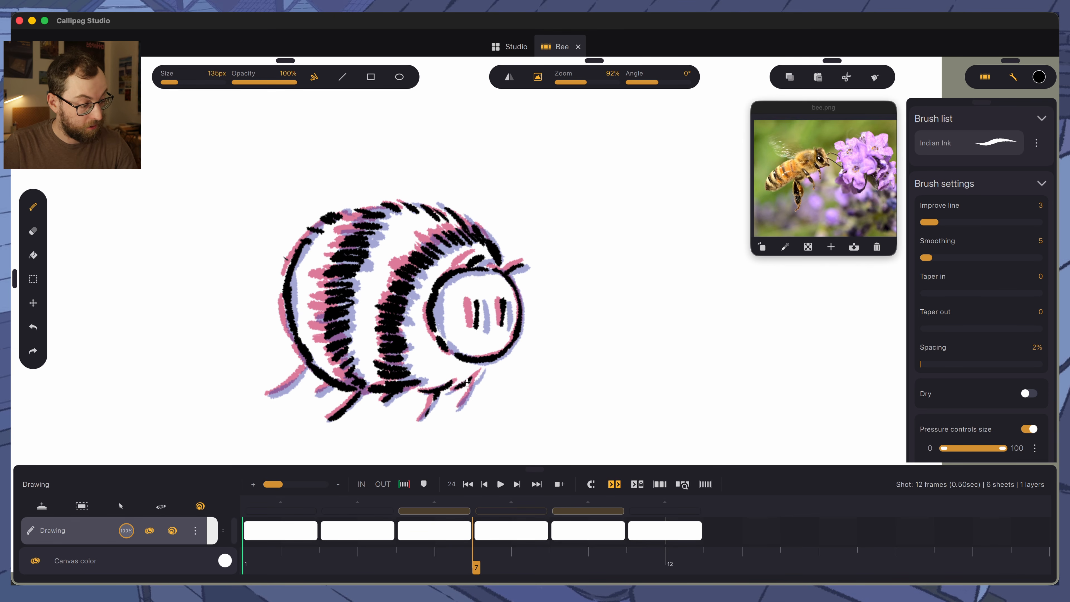
# Turn off the Drawing layer's onion skin and flip back and forth through the sheets to check the motion
pyautogui.click(172, 530)
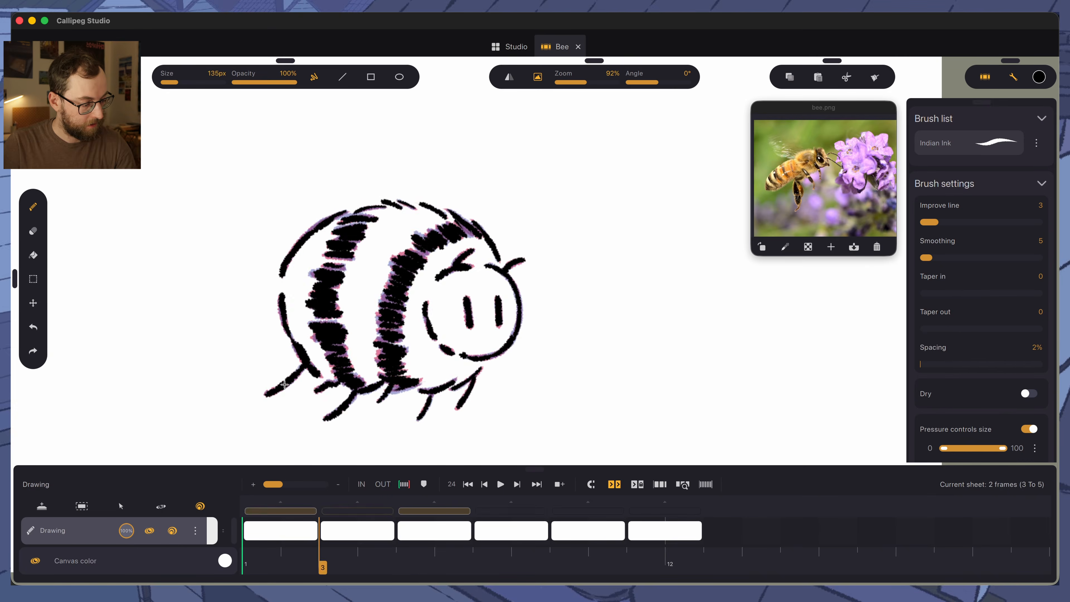
pyautogui.press('Left')
pyautogui.press('Left')
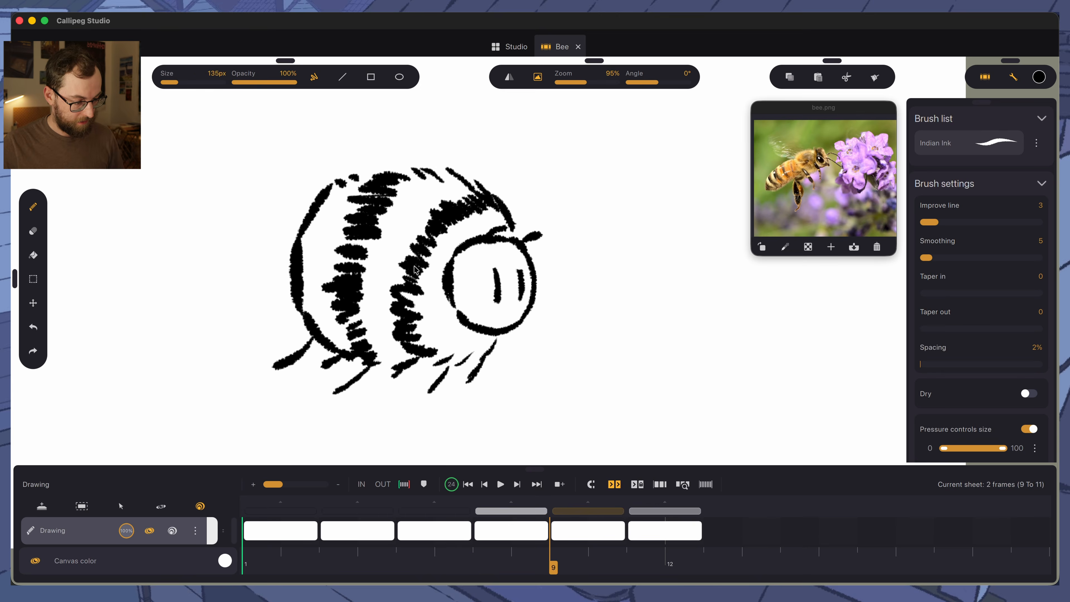
pyautogui.press('Right')
pyautogui.press('Left')
pyautogui.press('Left')
pyautogui.press('Left')
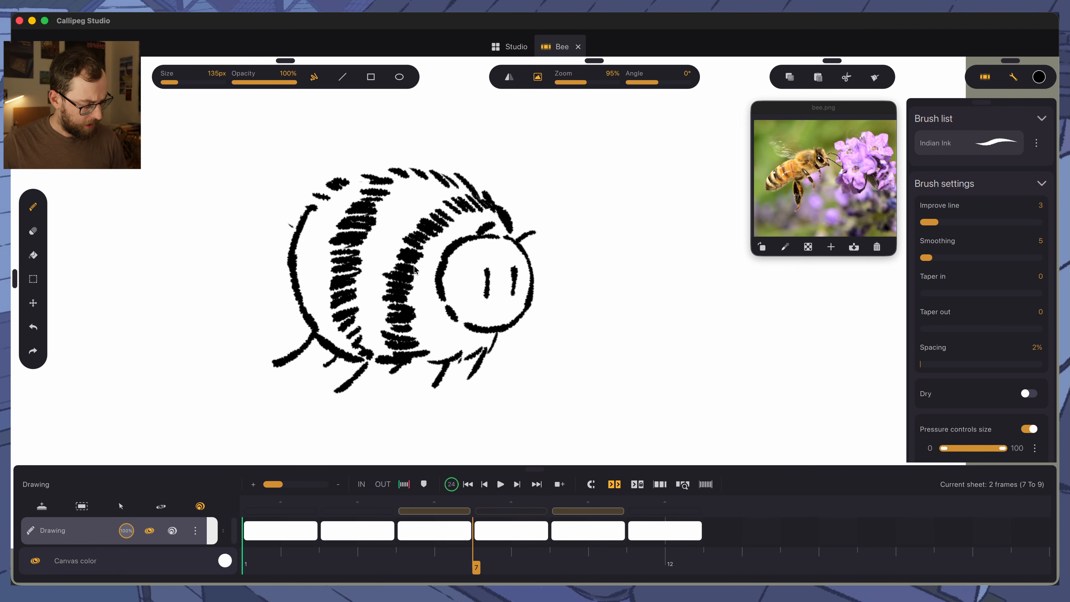
# Duplicate the second sheet with its content and place the copy at frame 11, just before the last drawing
pyautogui.click(365, 529)
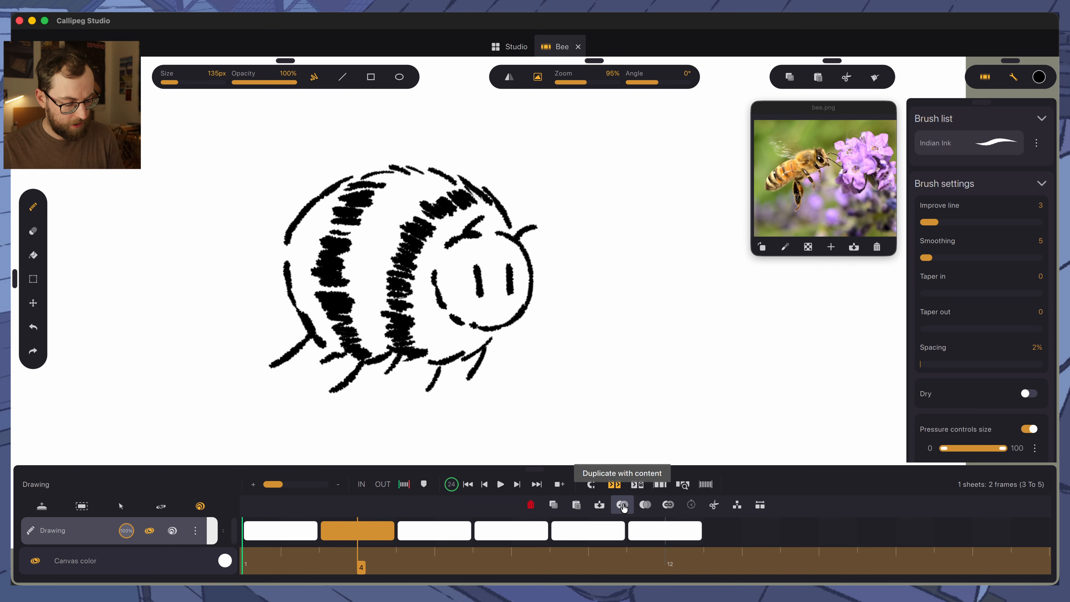
pyautogui.click(621, 506)
pyautogui.click(652, 534)
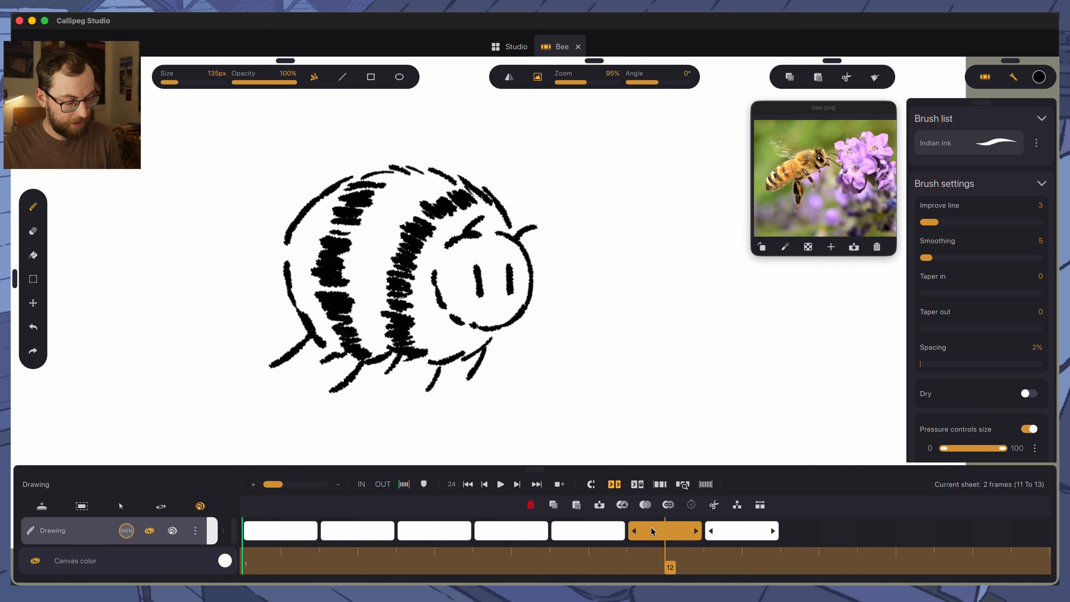
pyautogui.click(644, 545)
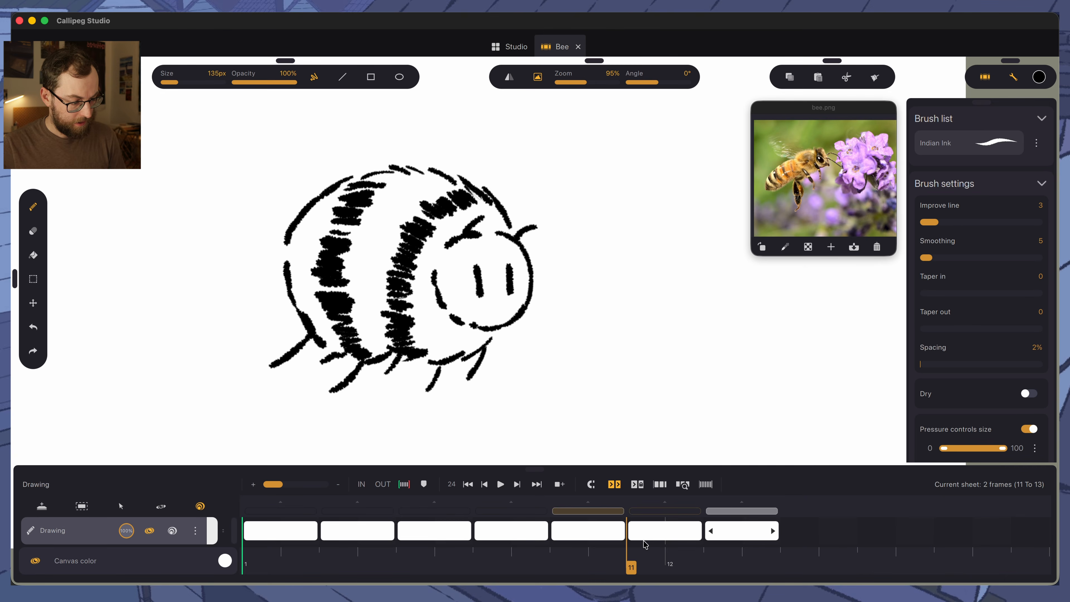
# Select the bee's face in the frame 11 drawing and move it slightly down and forward, comparing with the neighbouring sheets
pyautogui.press('Right')
pyautogui.press('Left')
pyautogui.press('Right')
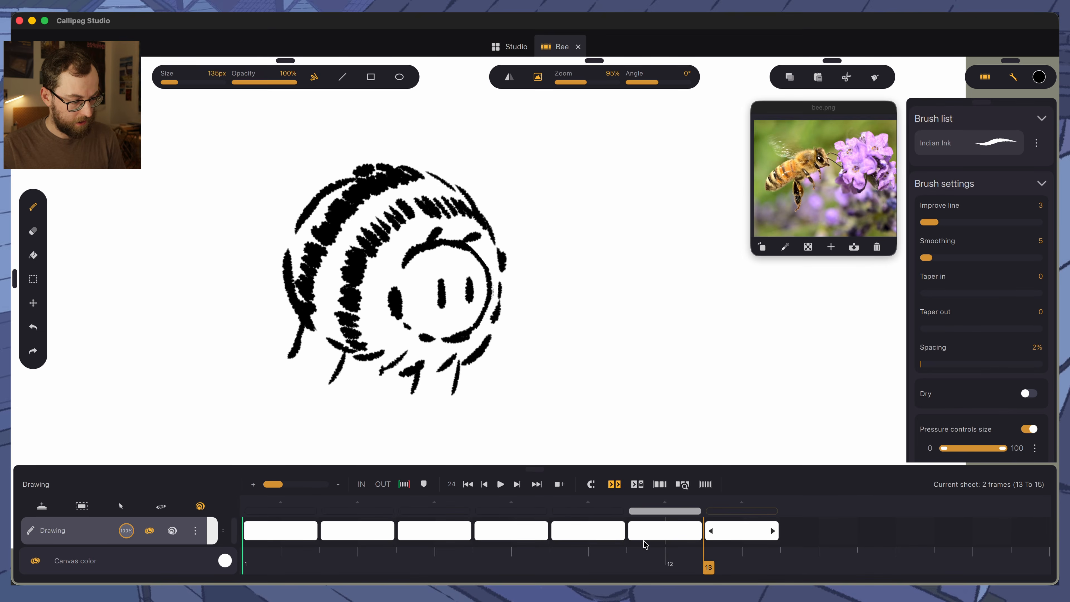
pyautogui.press('Left')
pyautogui.press('Left')
pyautogui.press('Left')
pyautogui.press('Right')
pyautogui.press('Right')
pyautogui.click(33, 279)
pyautogui.moveTo(424, 280)
pyautogui.mouseDown()
pyautogui.moveTo(463, 220)
pyautogui.moveTo(538, 217)
pyautogui.moveTo(420, 305)
pyautogui.mouseUp()
pyautogui.moveTo(486, 278); pyautogui.dragTo(490, 288)
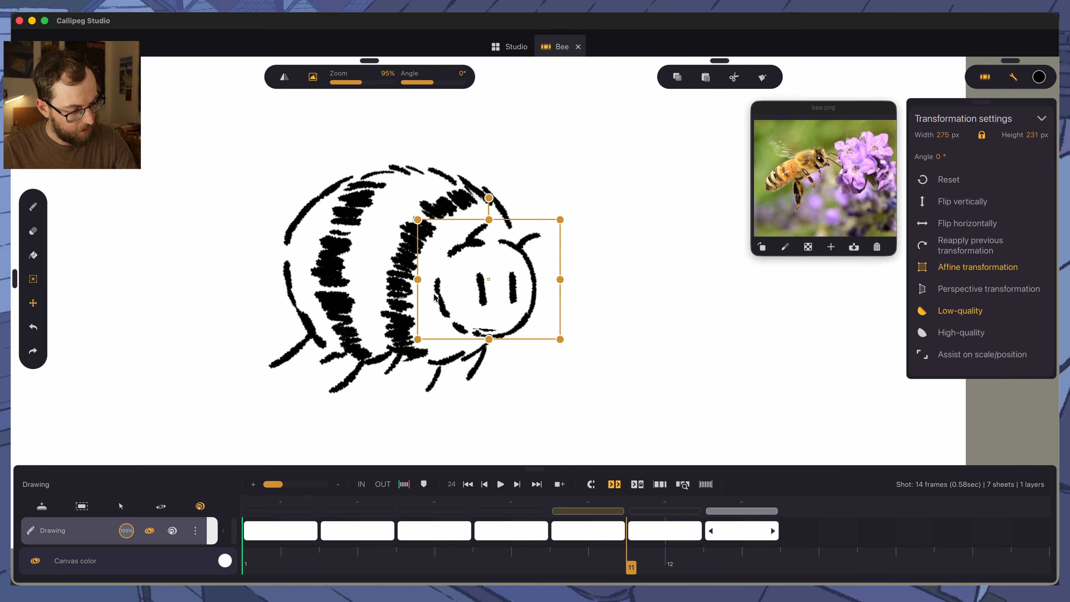
pyautogui.click(35, 206)
# Select the face in the turned bee drawing on frame 13 and shift it slightly to match the motion
pyautogui.press('Left')
pyautogui.press('Left')
pyautogui.press('Right')
pyautogui.press('Right')
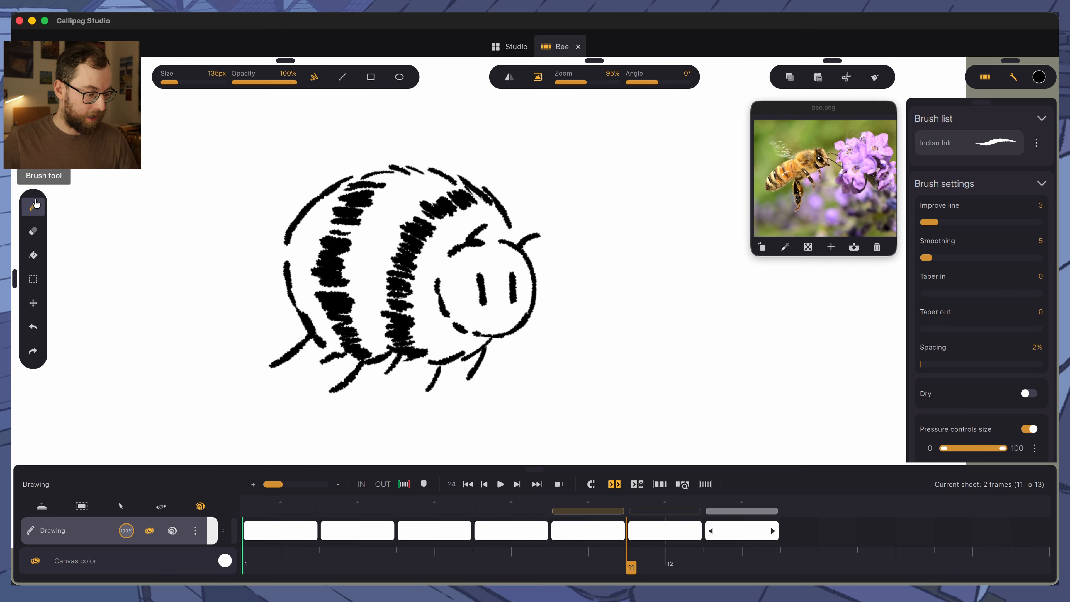
pyautogui.press('Right')
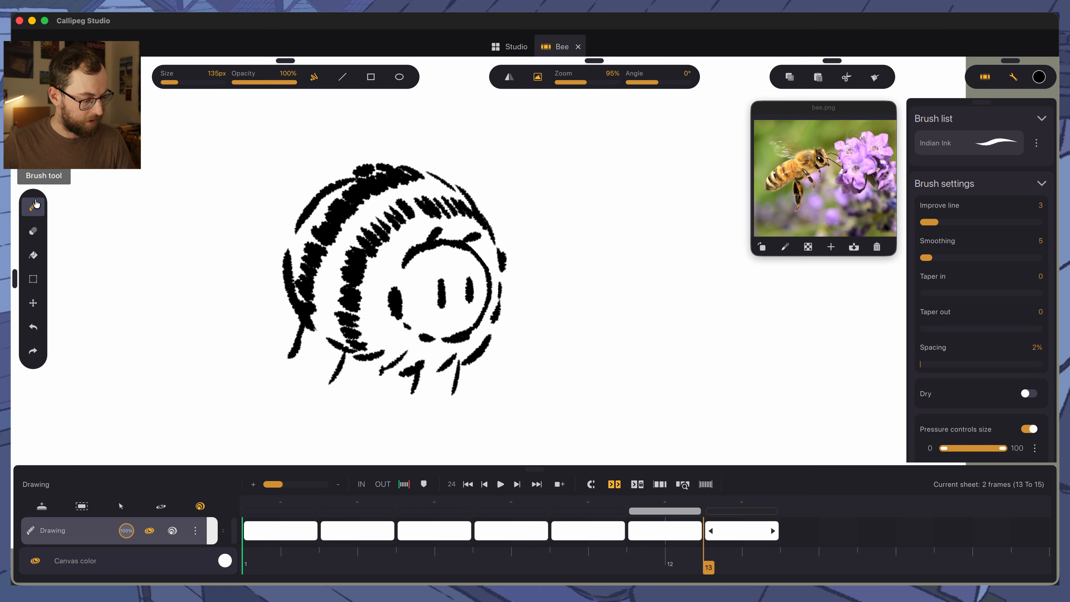
pyautogui.click(33, 278)
pyautogui.moveTo(383, 278)
pyautogui.mouseDown()
pyautogui.moveTo(421, 230)
pyautogui.moveTo(480, 234)
pyautogui.moveTo(498, 285)
pyautogui.moveTo(483, 337)
pyautogui.moveTo(386, 309)
pyautogui.mouseUp()
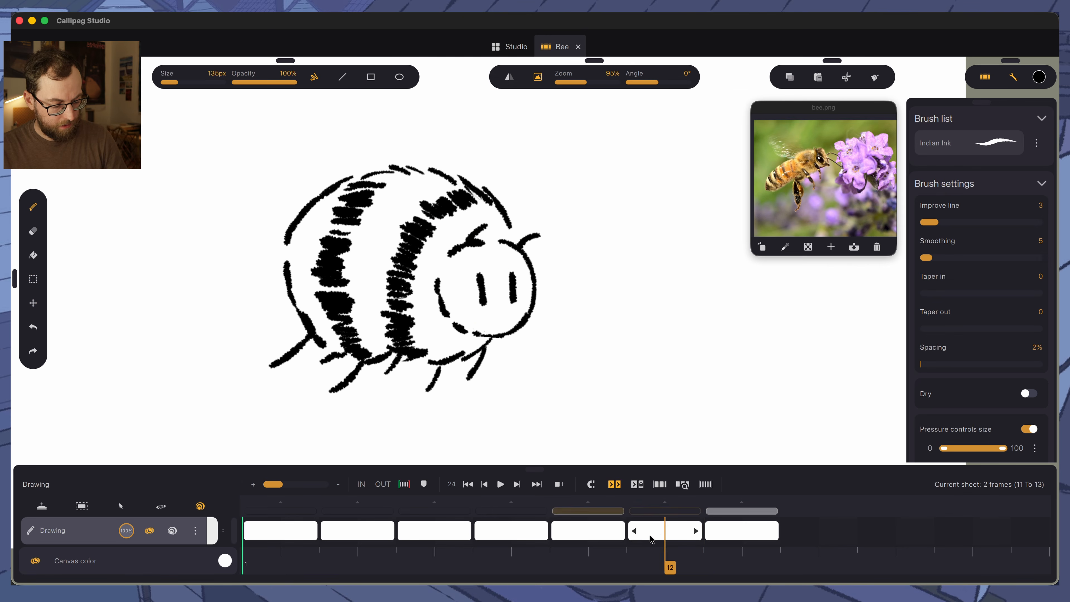
# Insert an empty inbetween sheet between the last two drawings and turn on the Drawing layer's onion skin
pyautogui.moveTo(666, 532); pyautogui.dragTo(764, 531)
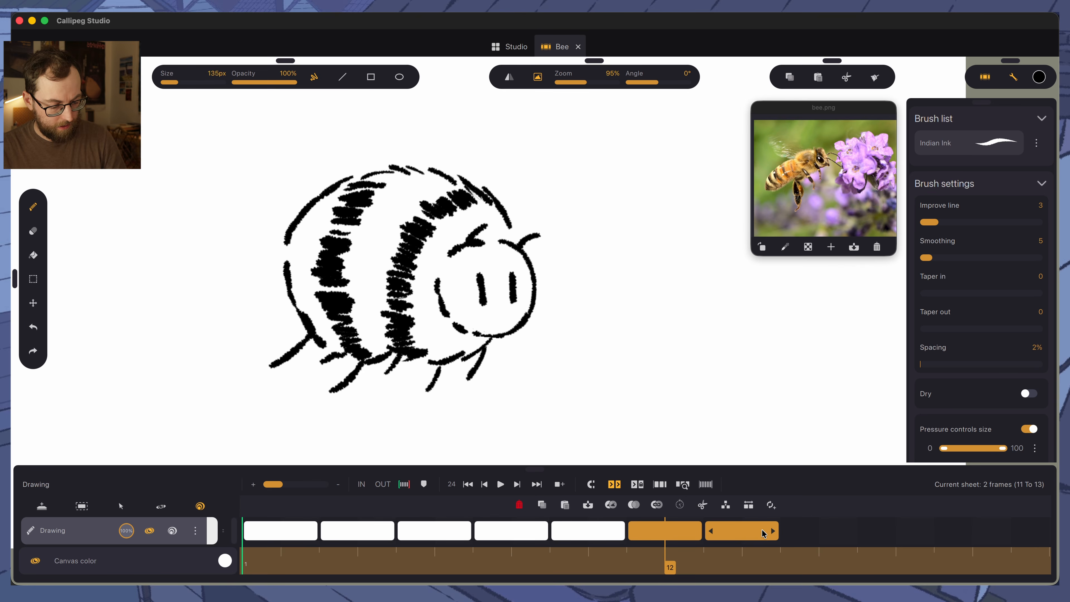
pyautogui.click(732, 507)
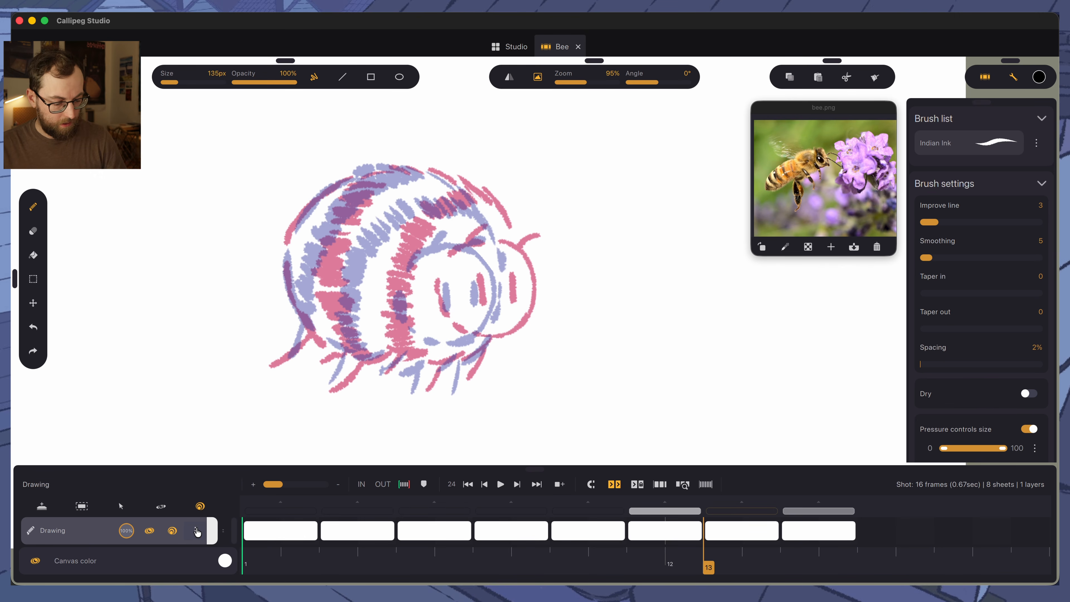
# Align the neighbouring sheets with Inbetween assist, using two reference points at the bottoms of both eyes on each drawing
pyautogui.click(668, 505)
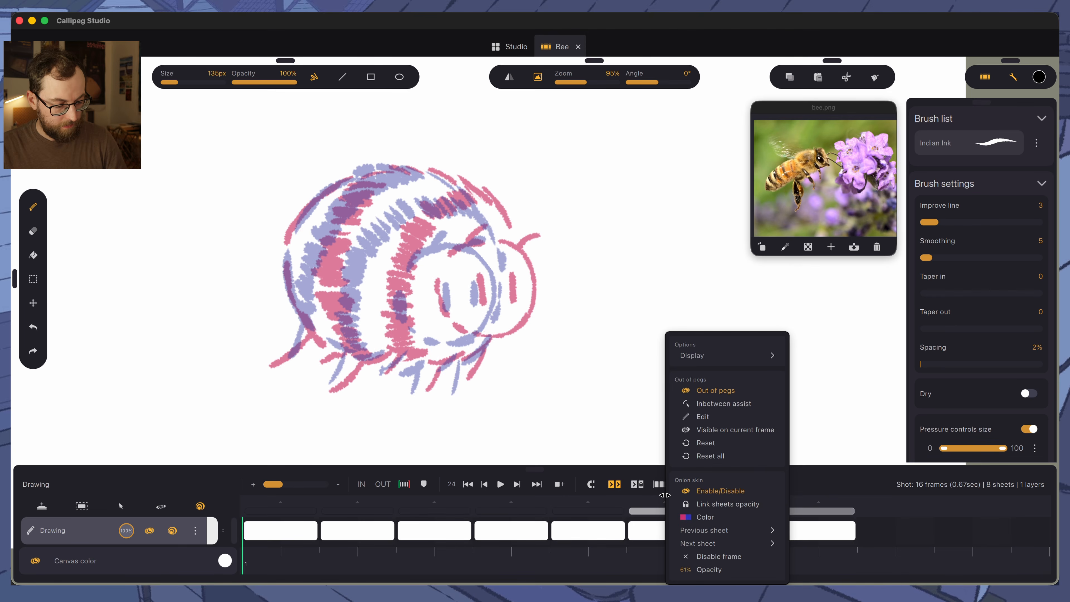
pyautogui.click(700, 402)
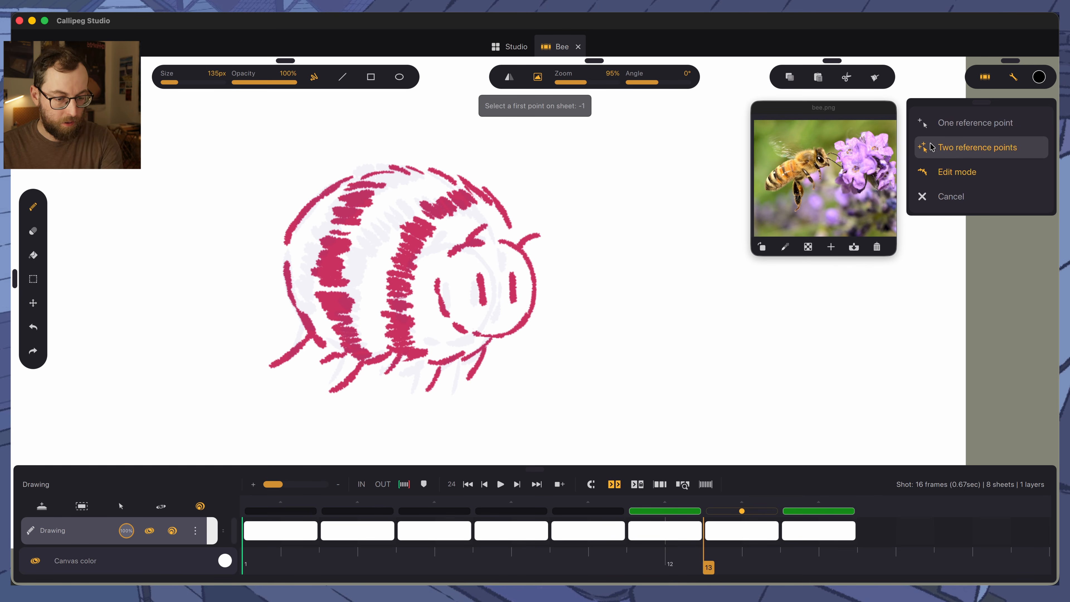
pyautogui.click(484, 306)
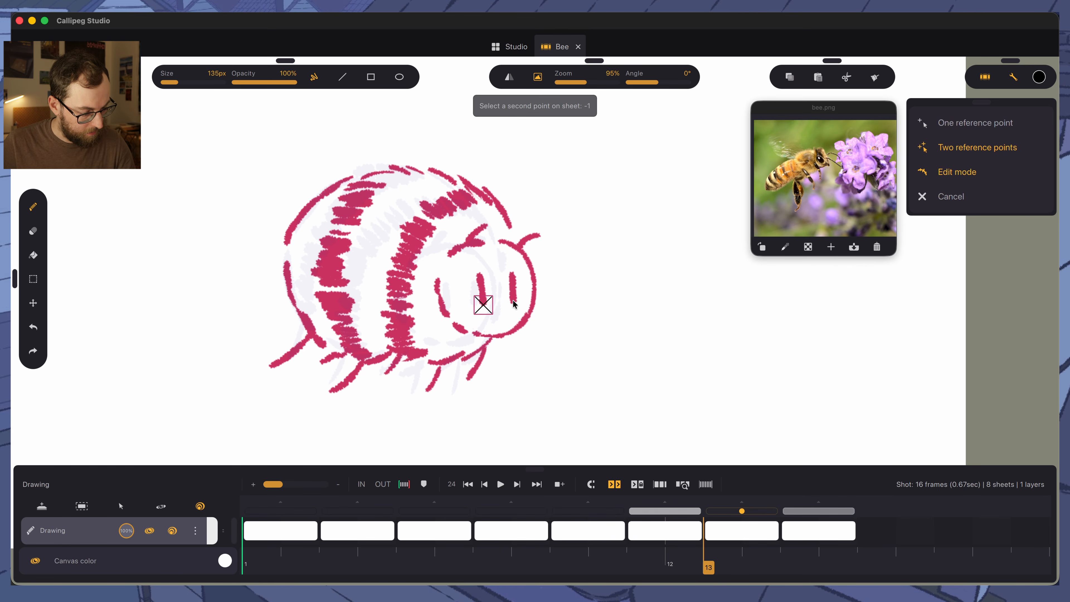
pyautogui.click(448, 311)
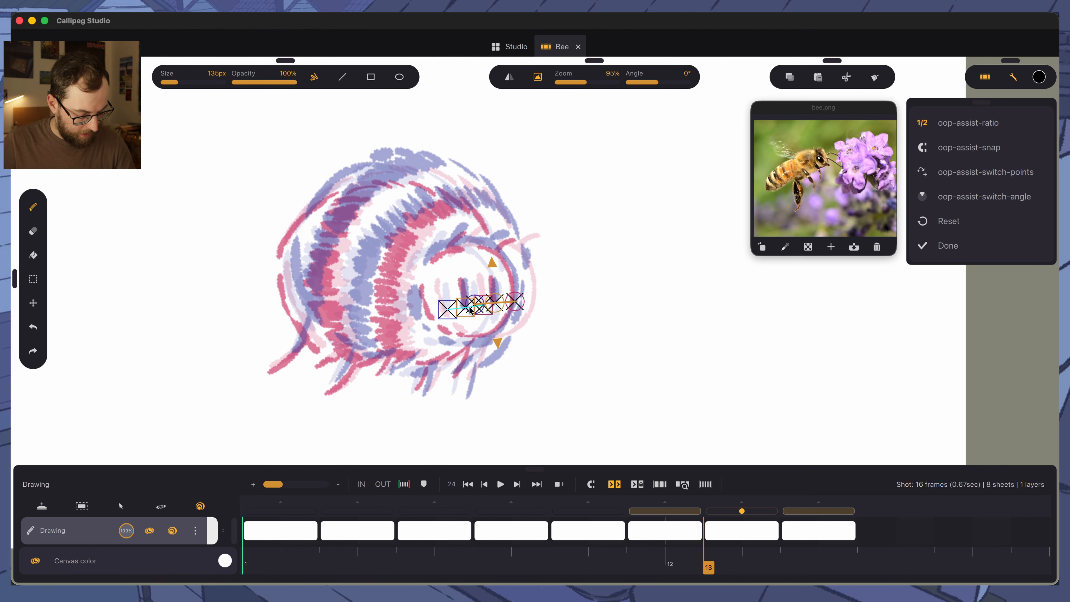
pyautogui.scroll(10, 399, 278)
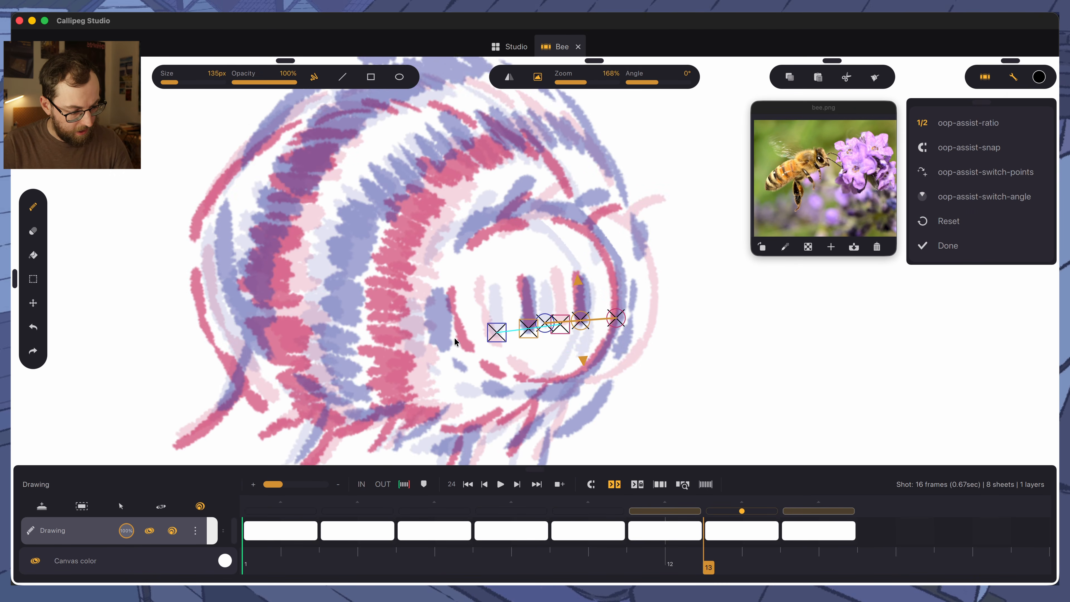
pyautogui.moveTo(613, 361); pyautogui.dragTo(616, 373)
# Flip back and forth between the new empty sheet and its neighbouring drawings to study the motion
pyautogui.press('Right')
pyautogui.press('Left')
pyautogui.press('Left')
pyautogui.press('Right')
pyautogui.press('Right')
pyautogui.press('Left')
pyautogui.press('Left')
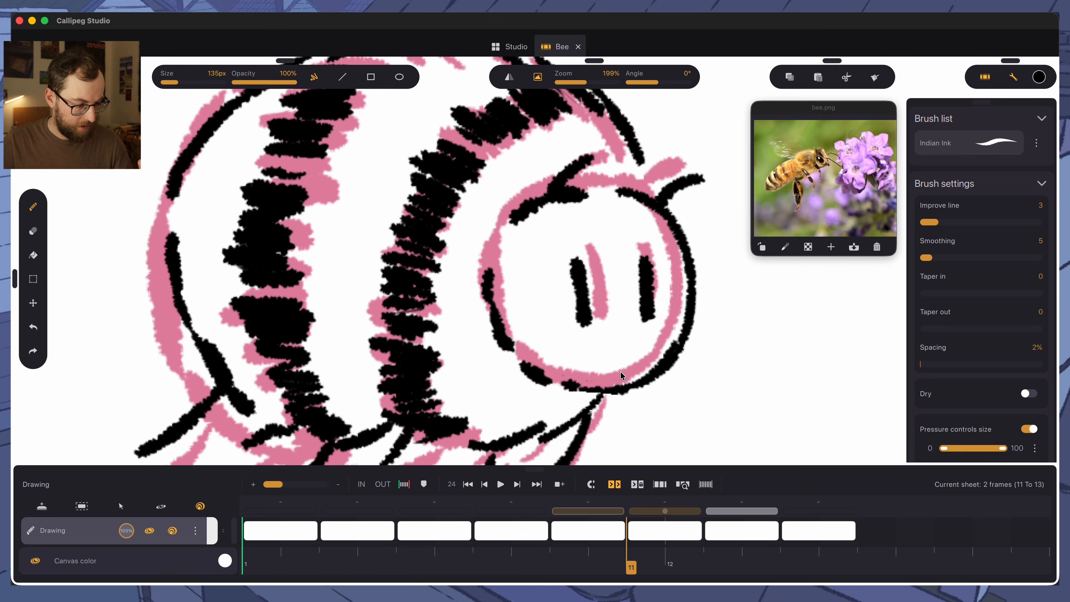
pyautogui.press('Right')
pyautogui.press('Right')
pyautogui.press('Left')
pyautogui.press('Left')
pyautogui.press('Right')
pyautogui.press('Right')
pyautogui.press('Left')
pyautogui.press('Left')
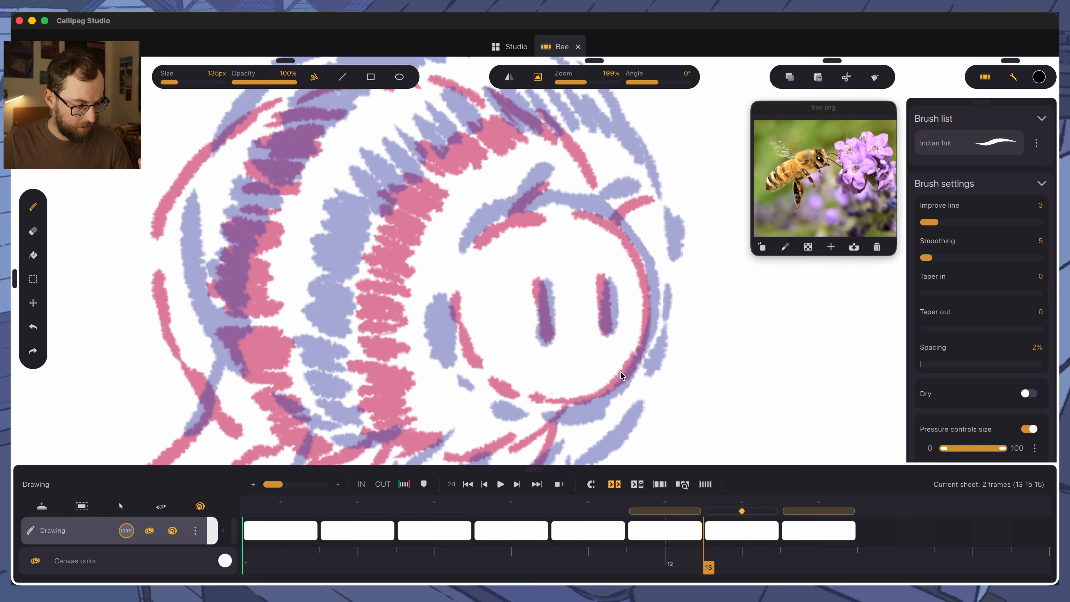
# Draw the inbetween bee's eyes, face outline, antennae and the body outline beside the head on frame 13
pyautogui.moveTo(464, 251)
pyautogui.mouseDown()
pyautogui.moveTo(522, 196)
pyautogui.moveTo(611, 209)
pyautogui.moveTo(645, 268)
pyautogui.moveTo(568, 407)
pyautogui.moveTo(489, 395)
pyautogui.moveTo(459, 261)
pyautogui.mouseUp()
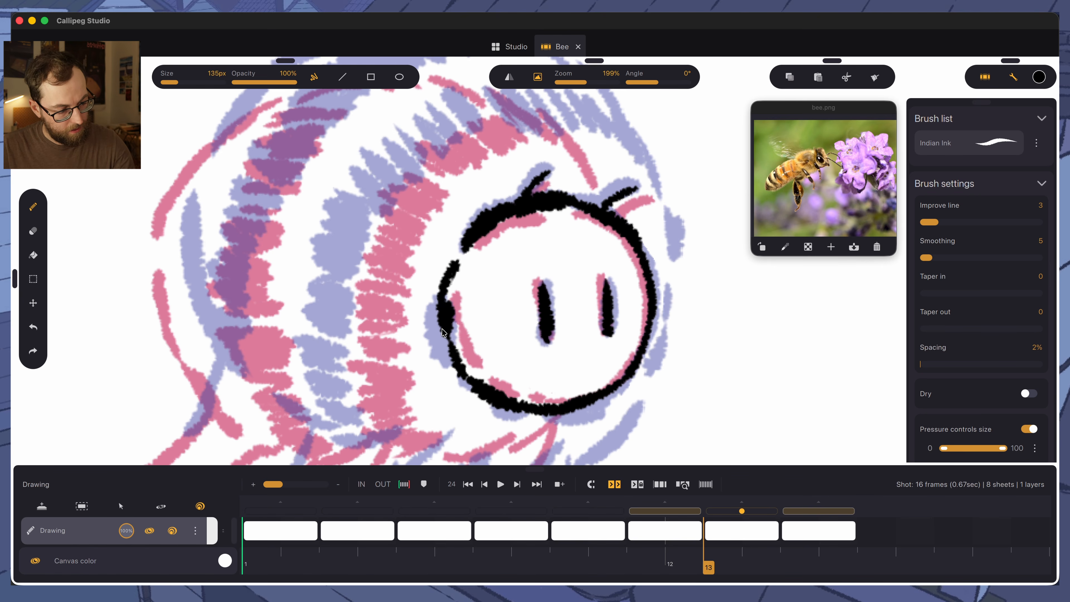
pyautogui.press('Left')
pyautogui.press('Right')
pyautogui.moveTo(585, 126)
pyautogui.mouseDown()
pyautogui.moveTo(520, 40)
pyautogui.moveTo(517, 189)
pyautogui.mouseUp()
pyautogui.press('Right')
# Draw the legs and underside of the inbetween bee on frame 13 between the onion skins
pyautogui.moveTo(490, 346)
pyautogui.mouseDown()
pyautogui.moveTo(461, 406)
pyautogui.moveTo(456, 357)
pyautogui.mouseUp()
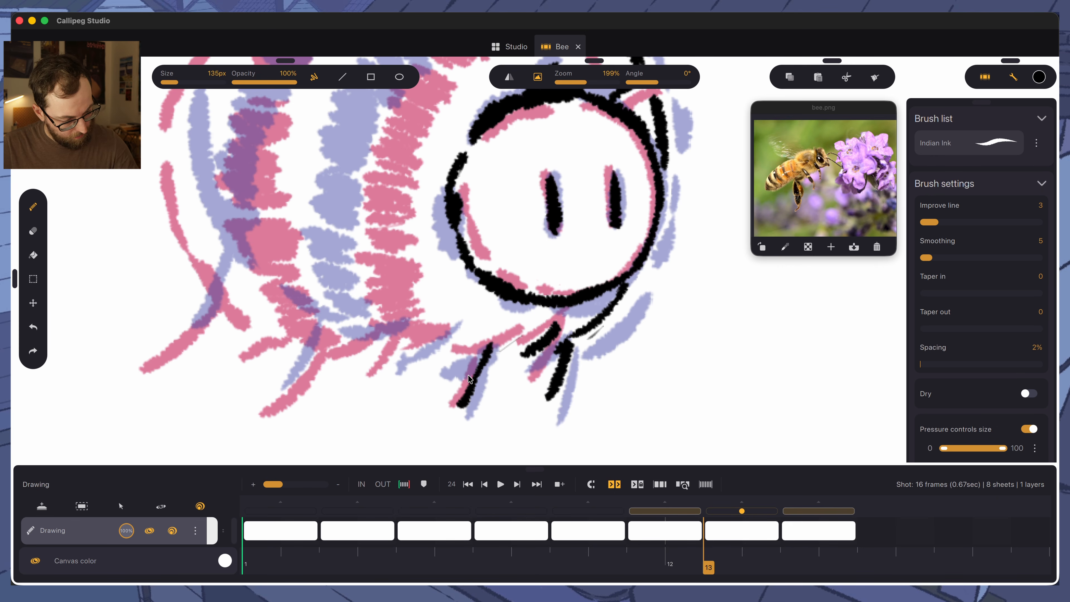
pyautogui.moveTo(462, 329); pyautogui.dragTo(410, 358)
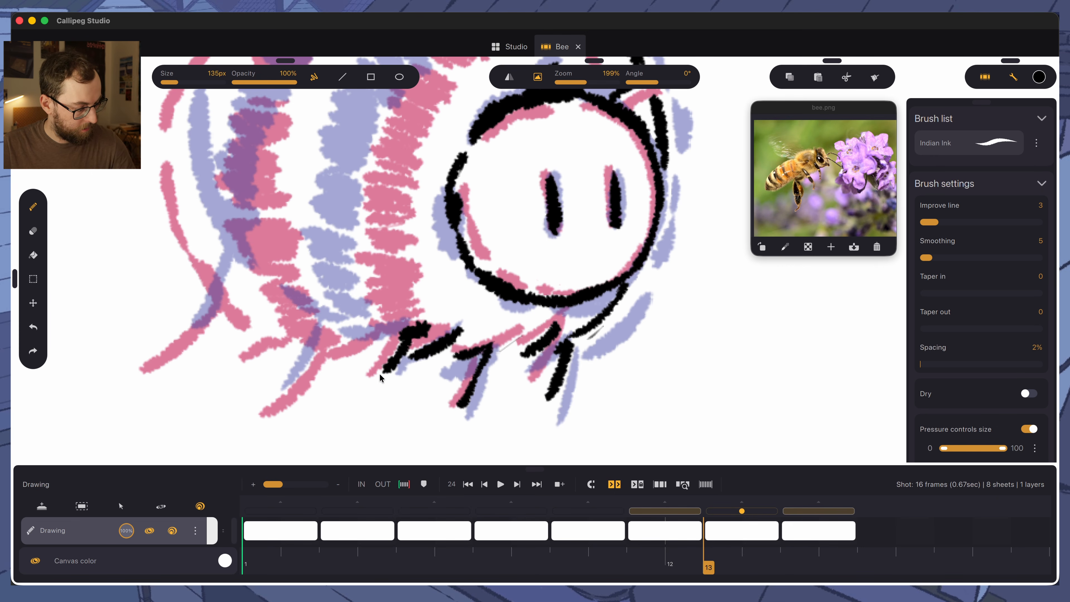
pyautogui.moveTo(338, 327); pyautogui.dragTo(308, 373)
pyautogui.moveTo(307, 372); pyautogui.dragTo(270, 409)
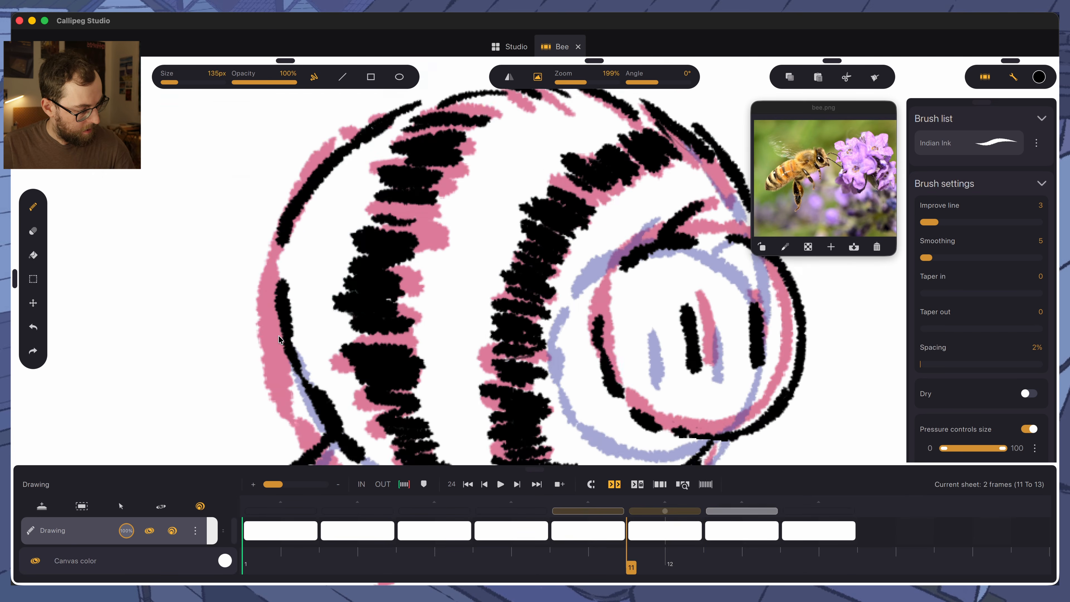
# Complete the back outline and draw both body stripes of the inbetween bee on frame 13
pyautogui.press('Right')
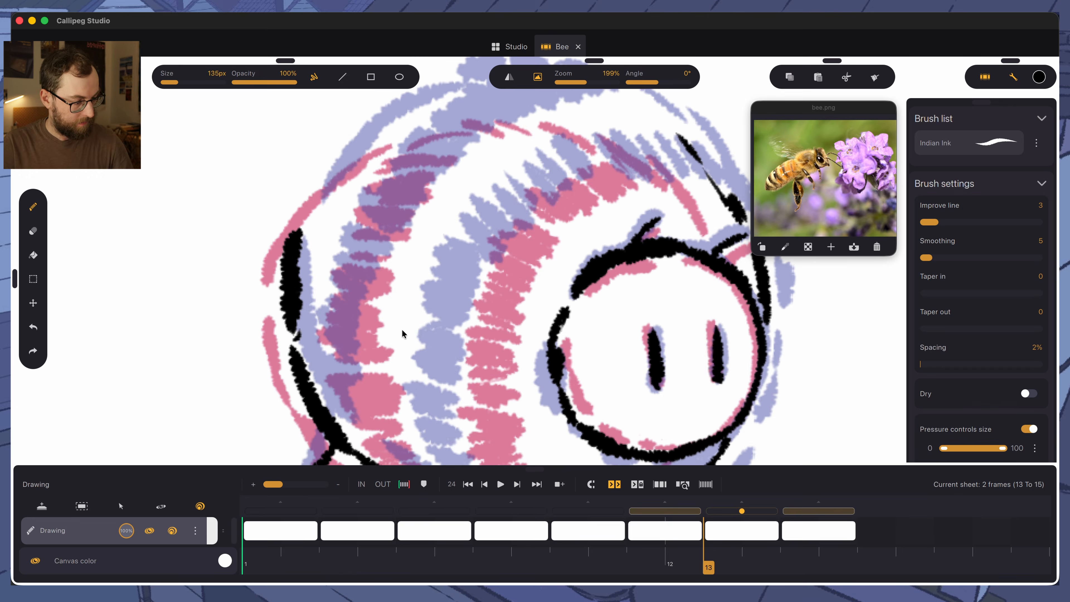
pyautogui.press('Left')
pyautogui.press('Left')
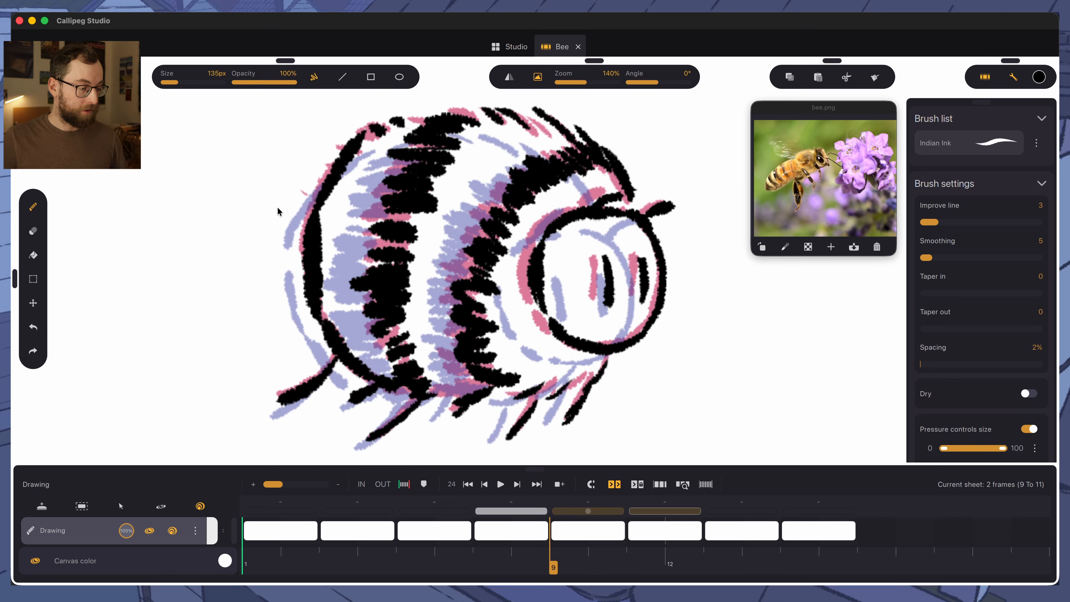
pyautogui.press('Right')
pyautogui.press('Right')
pyautogui.press('Right')
pyautogui.press('Left')
pyautogui.press('Left')
pyautogui.moveTo(293, 243); pyautogui.dragTo(286, 271)
pyautogui.press('Right')
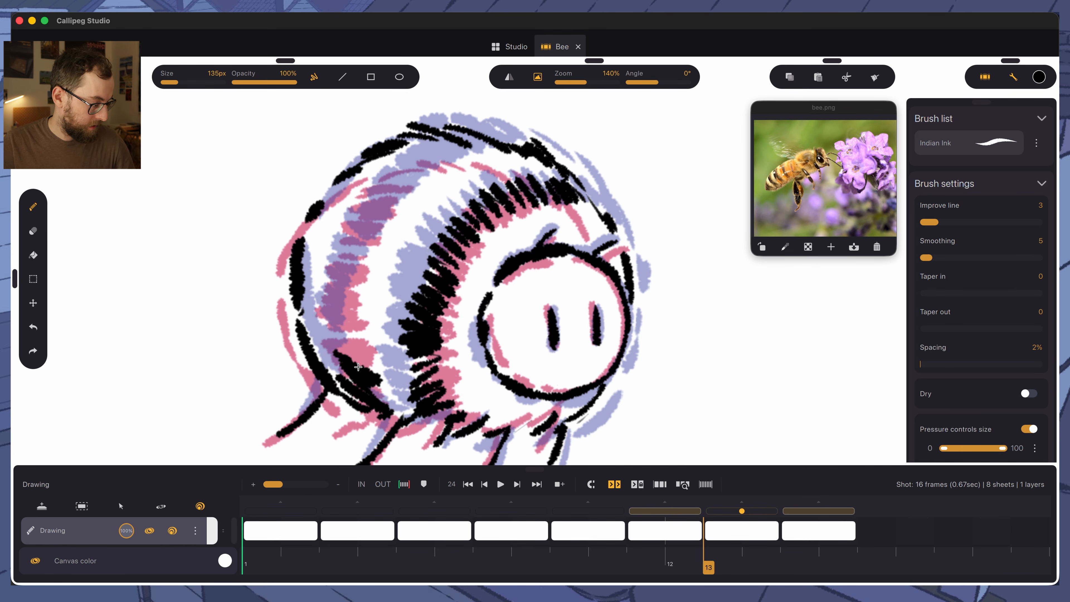
pyautogui.moveTo(358, 367)
pyautogui.mouseDown()
pyautogui.moveTo(347, 269)
pyautogui.moveTo(334, 248)
pyautogui.moveTo(380, 181)
pyautogui.mouseUp()
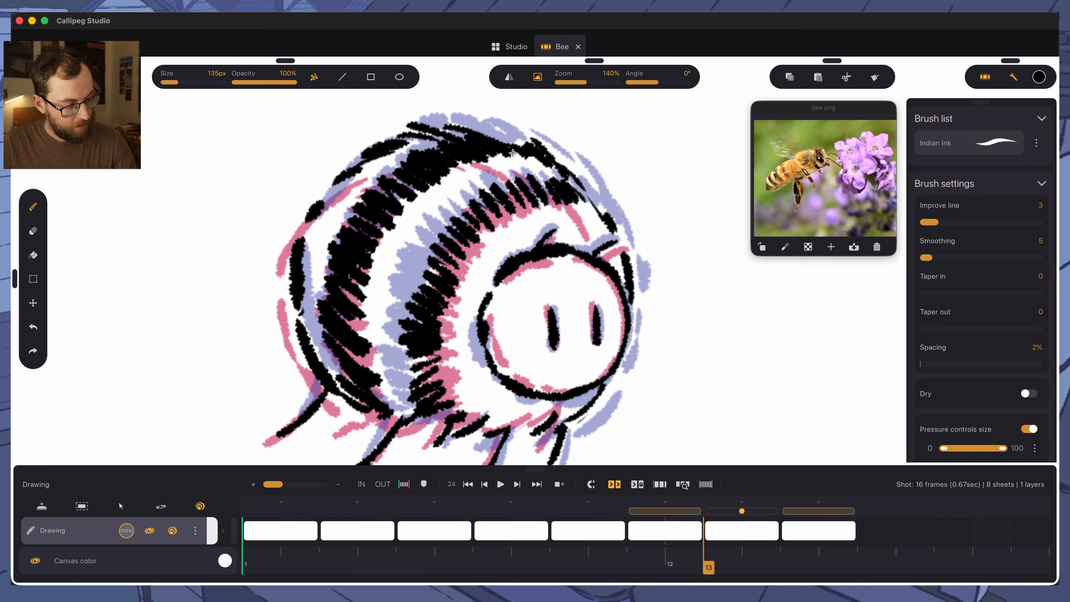
# Compare the last sheets by flipping, and shift the selected face in the frame 15 drawing slightly right and down
pyautogui.press('Left')
pyautogui.press('Right')
pyautogui.press('Right')
pyautogui.press('Left')
pyautogui.press('Left')
pyautogui.press('Right')
pyautogui.press('Right')
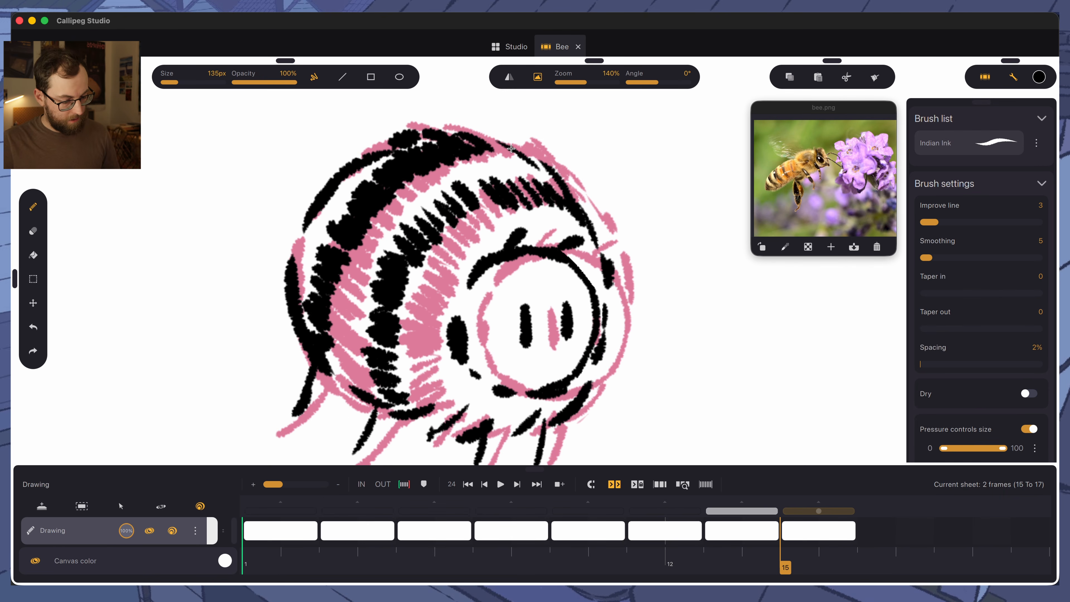
pyautogui.press('s')
pyautogui.moveTo(467, 258)
pyautogui.mouseDown()
pyautogui.moveTo(590, 253)
pyautogui.moveTo(602, 332)
pyautogui.moveTo(554, 409)
pyautogui.moveTo(430, 351)
pyautogui.moveTo(438, 311)
pyautogui.mouseUp()
pyautogui.moveTo(454, 333); pyautogui.dragTo(463, 346)
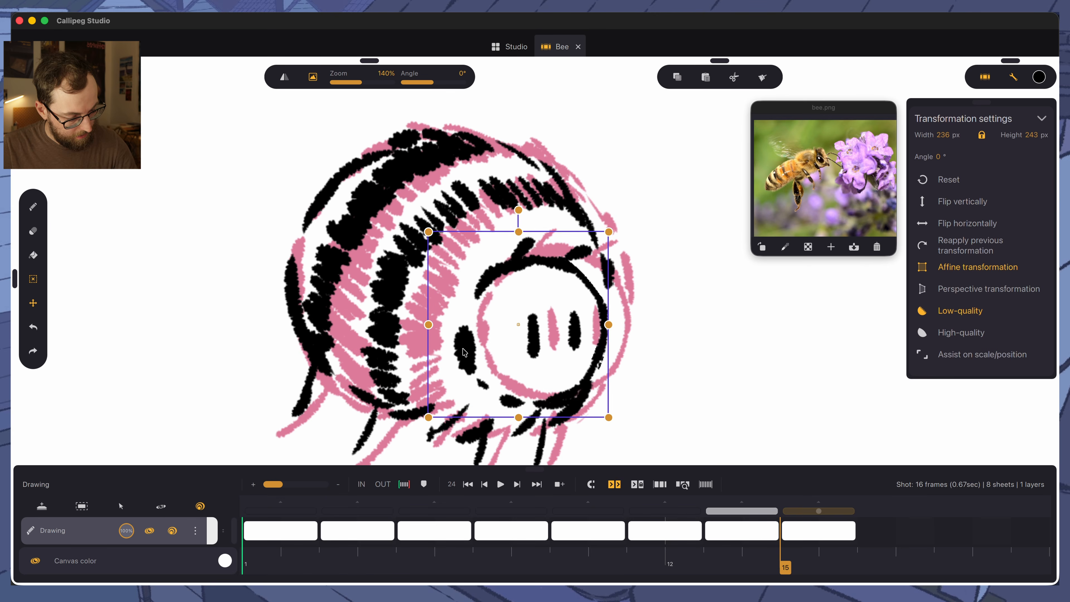
pyautogui.press('Left')
pyautogui.press('Right')
pyautogui.press('Left')
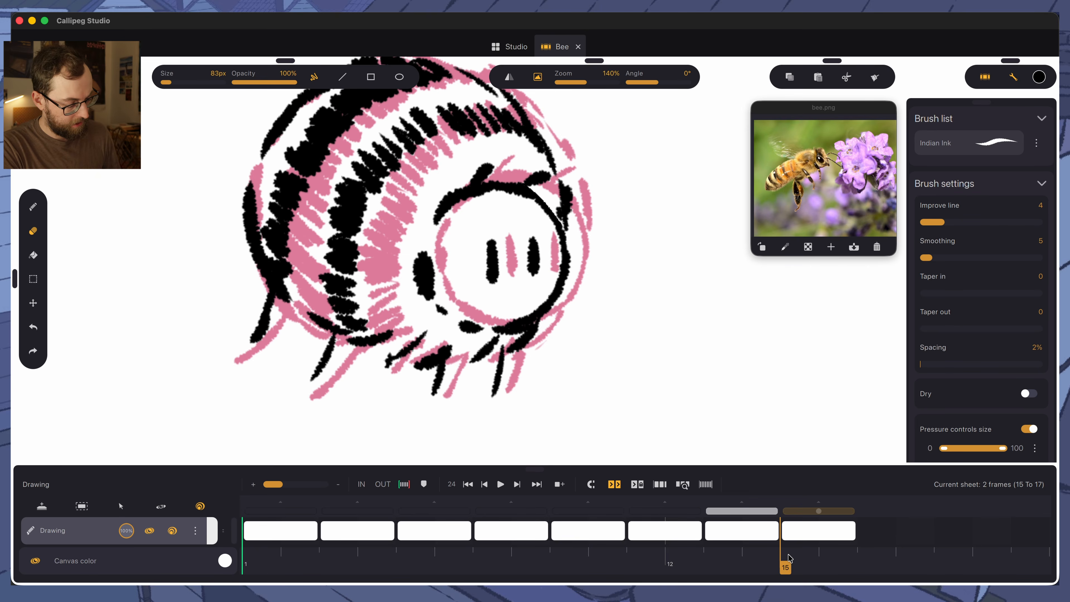
# Duplicate the two sheets at frames 11 to 15 and place the copies after the last sheet, from frame 17
pyautogui.click(277, 547)
pyautogui.click(710, 563)
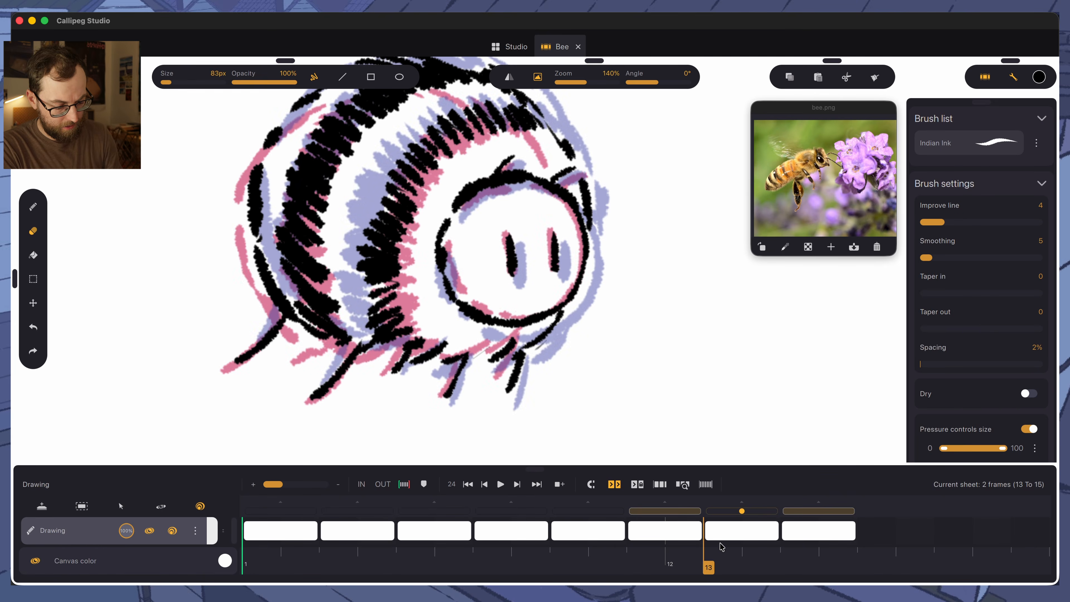
pyautogui.moveTo(721, 543); pyautogui.dragTo(746, 537)
pyautogui.click(649, 531)
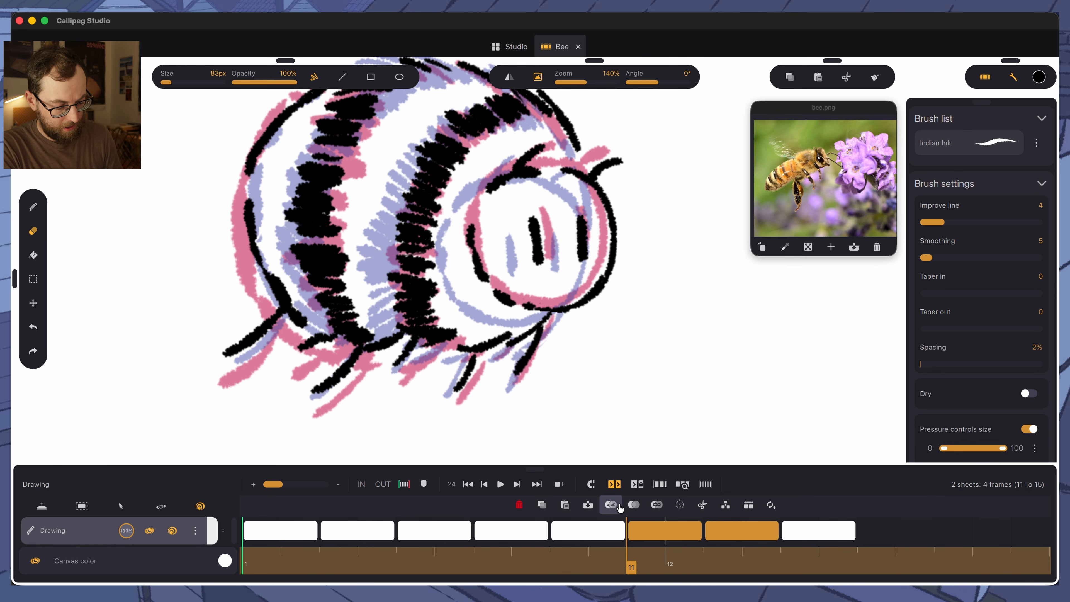
pyautogui.moveTo(632, 506); pyautogui.dragTo(913, 527)
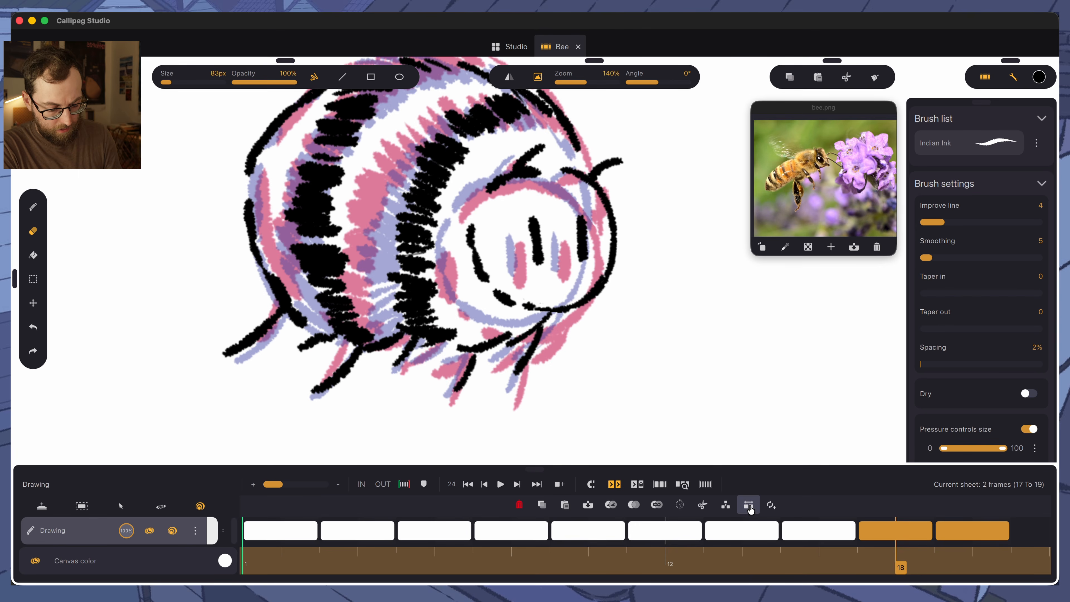
# Turn off the Drawing layer's onion skin and switch back to the Brush tool
pyautogui.doubleClick(613, 76)
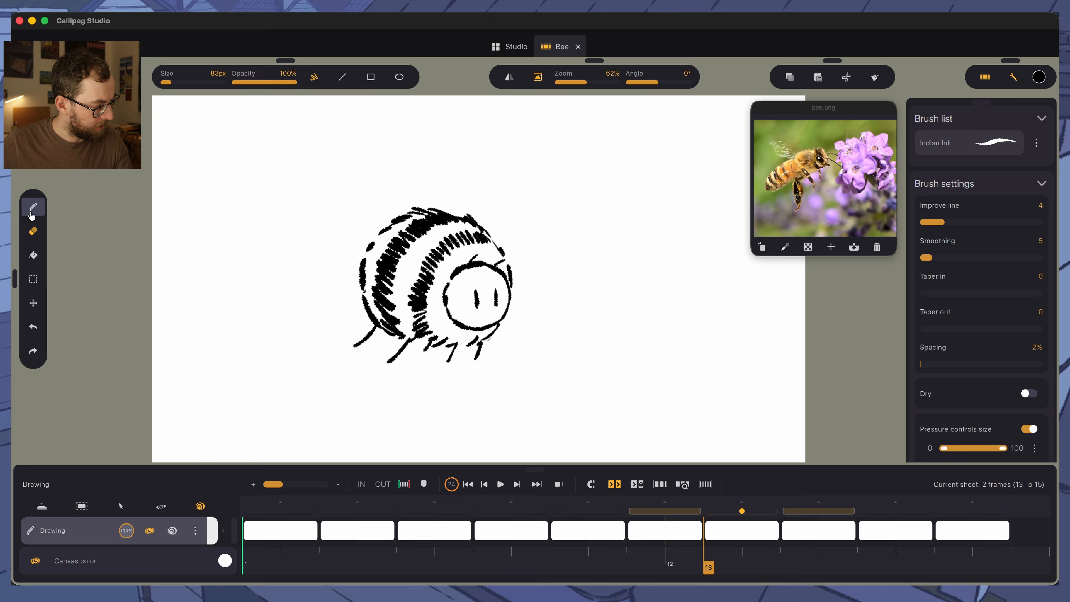
pyautogui.click(33, 207)
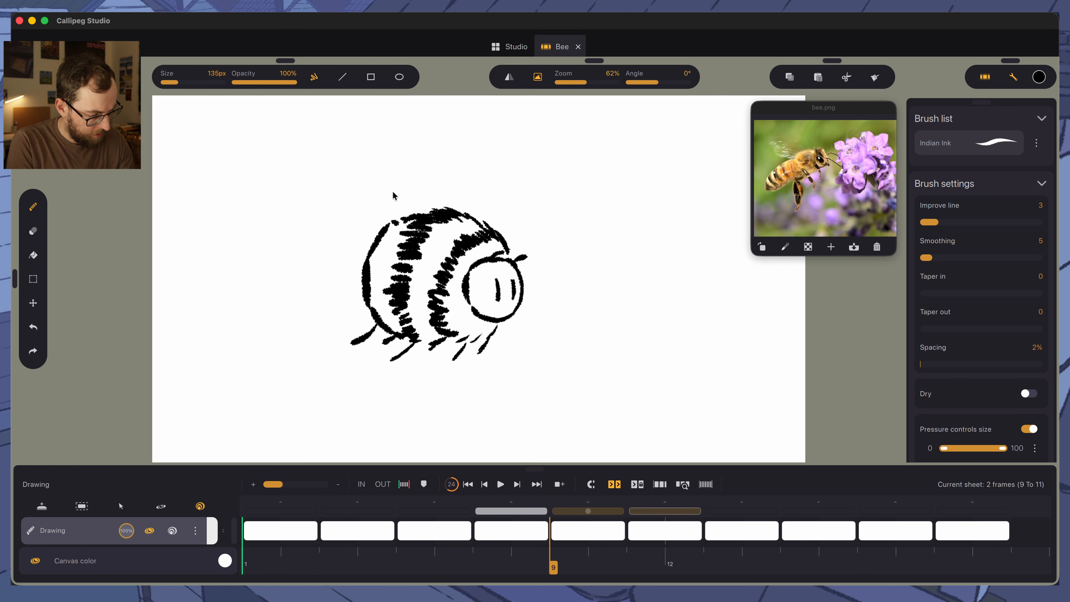
# Extend the seven sheets from frame 7 onward to four frames each and return to frame 1
pyautogui.moveTo(472, 552); pyautogui.dragTo(659, 538)
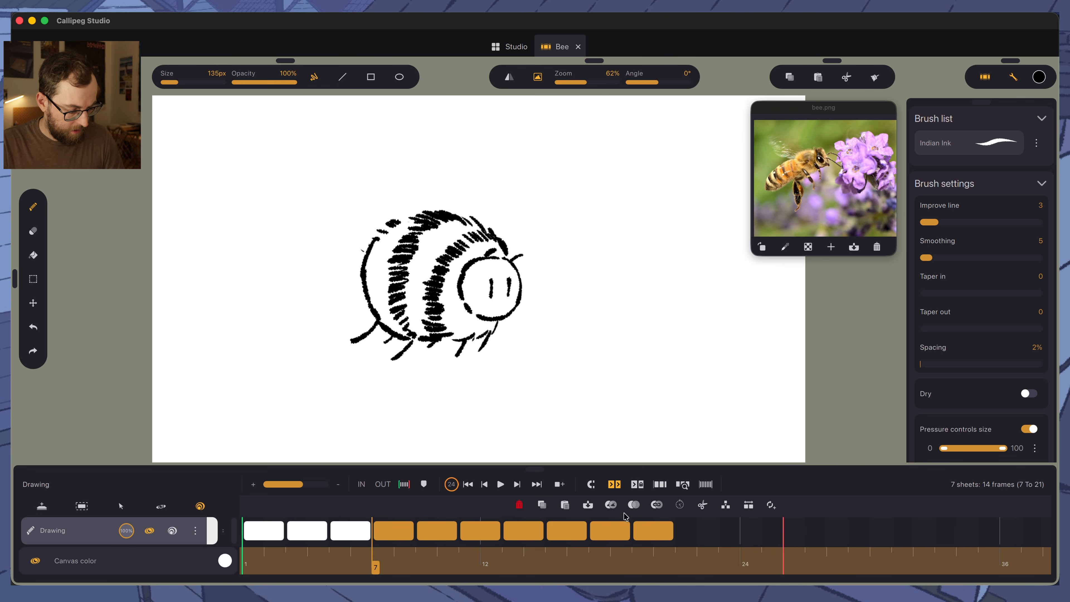
pyautogui.click(678, 507)
pyautogui.click(680, 485)
pyautogui.moveTo(522, 558); pyautogui.dragTo(224, 559)
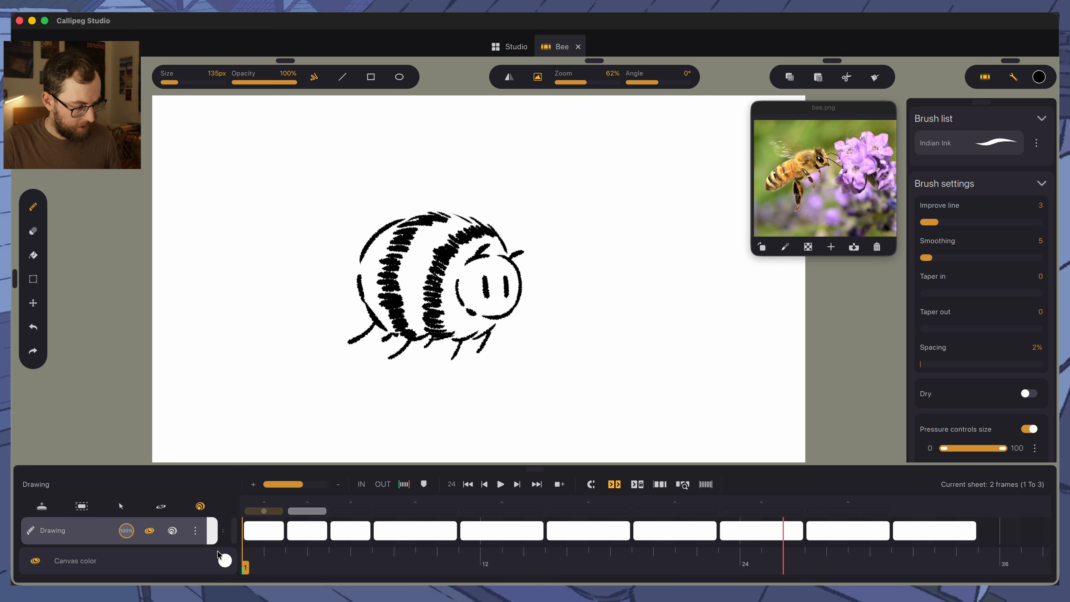
# Extend the first three sheets to four frames each and play back the shot
pyautogui.press('space')
pyautogui.moveTo(354, 532); pyautogui.dragTo(258, 531)
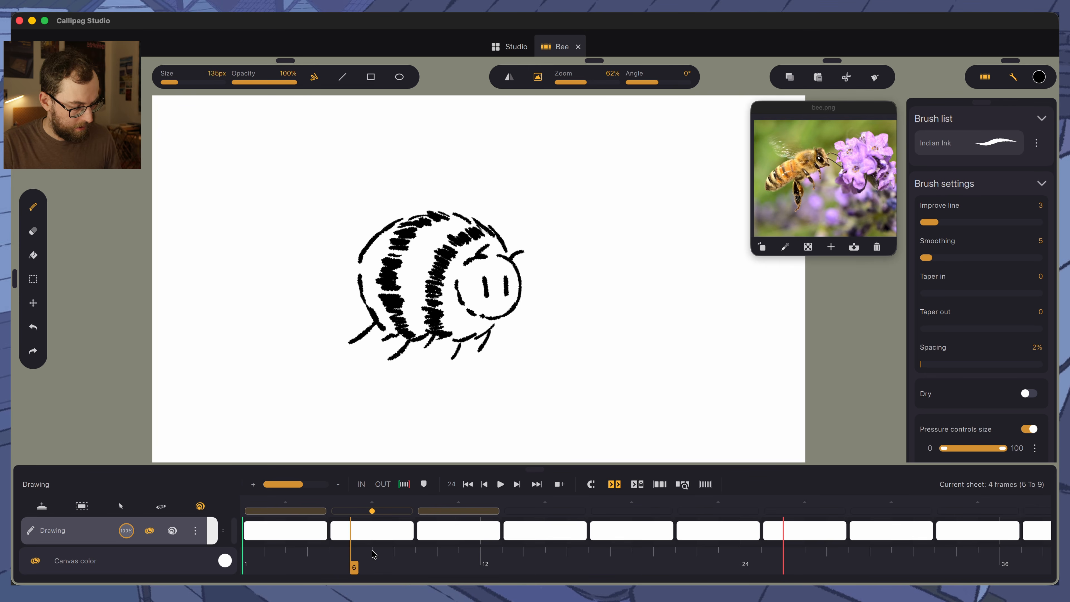
pyautogui.press('space')
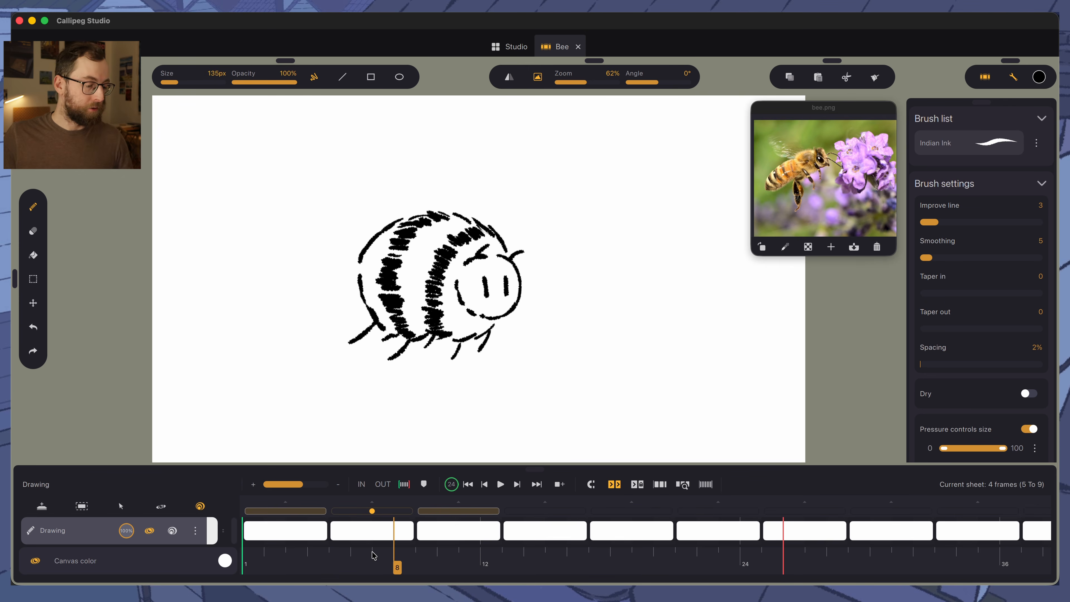
pyautogui.moveTo(373, 556)
pyautogui.mouseDown()
pyautogui.moveTo(956, 565)
pyautogui.moveTo(831, 563)
pyautogui.moveTo(939, 565)
pyautogui.moveTo(877, 565)
pyautogui.moveTo(897, 565)
pyautogui.mouseUp()
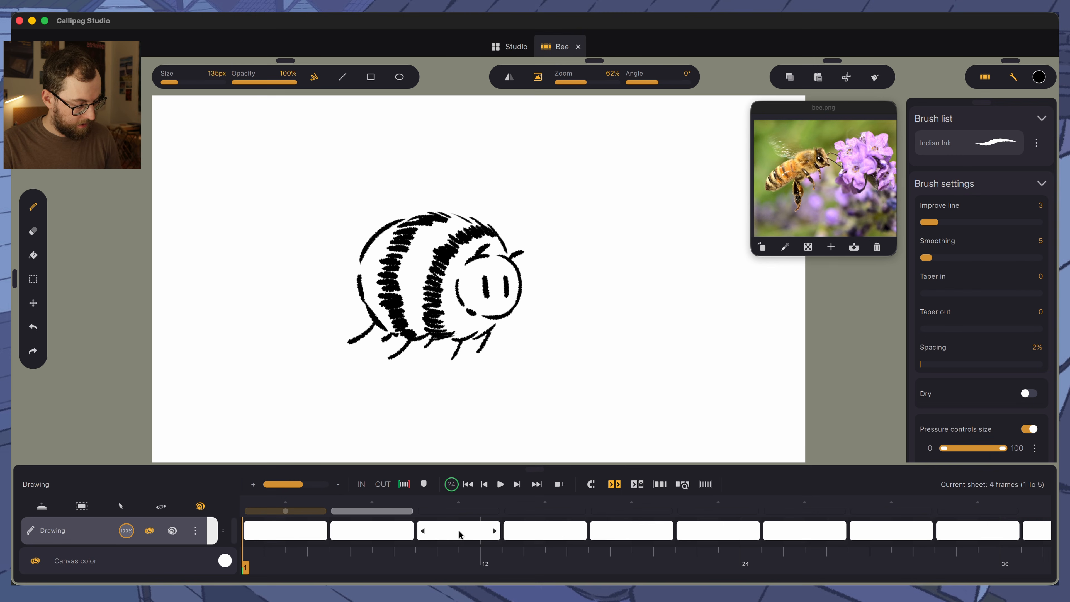
# Set the timing of the first three sheets to two frames each and switch on the magnet mode to join them
pyautogui.moveTo(461, 535); pyautogui.dragTo(286, 532)
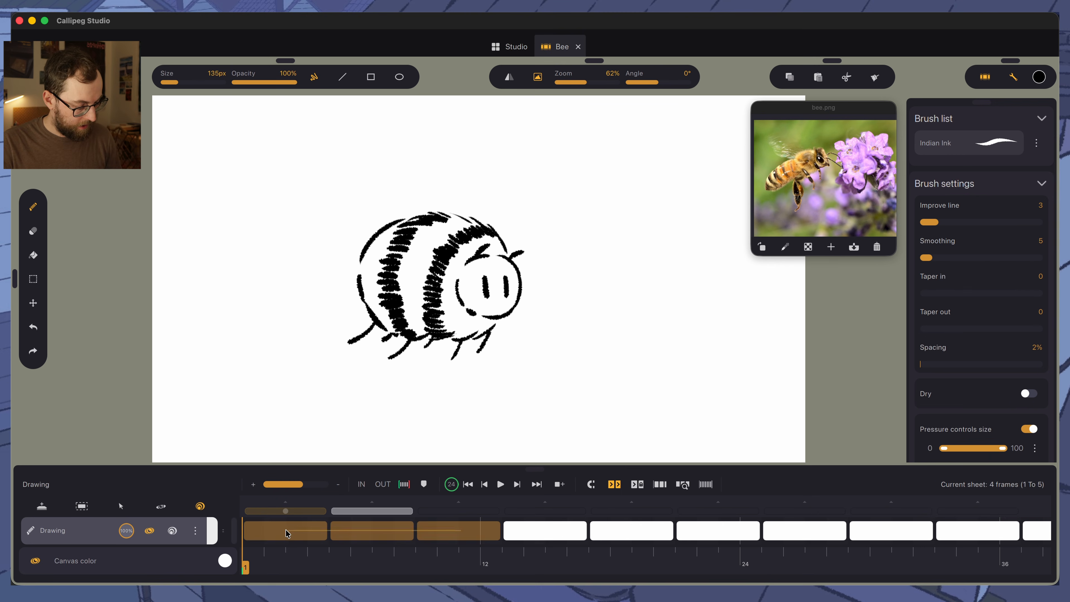
pyautogui.click(680, 506)
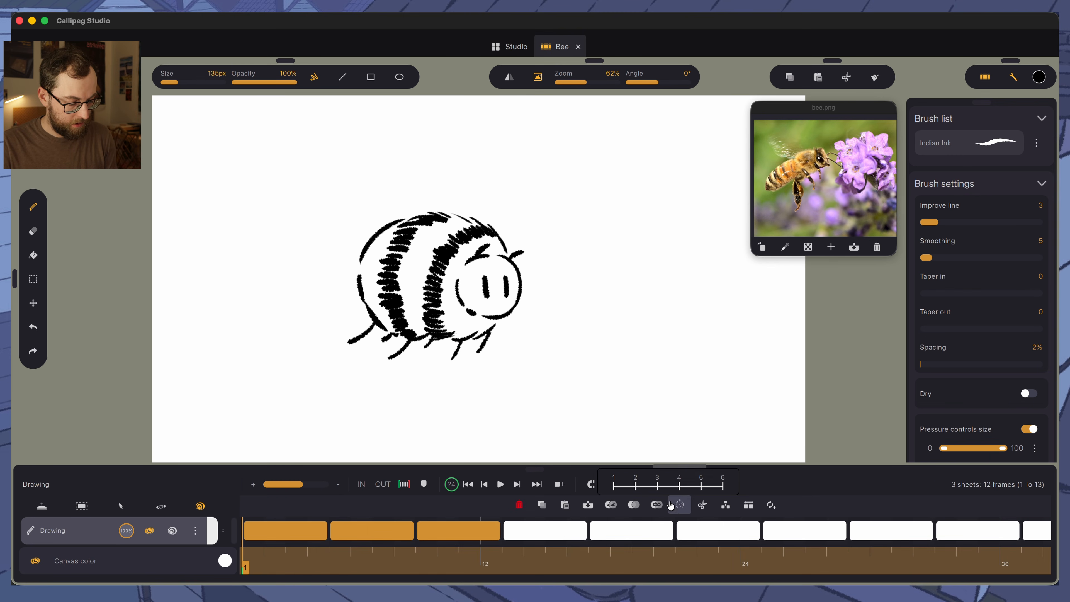
pyautogui.click(635, 485)
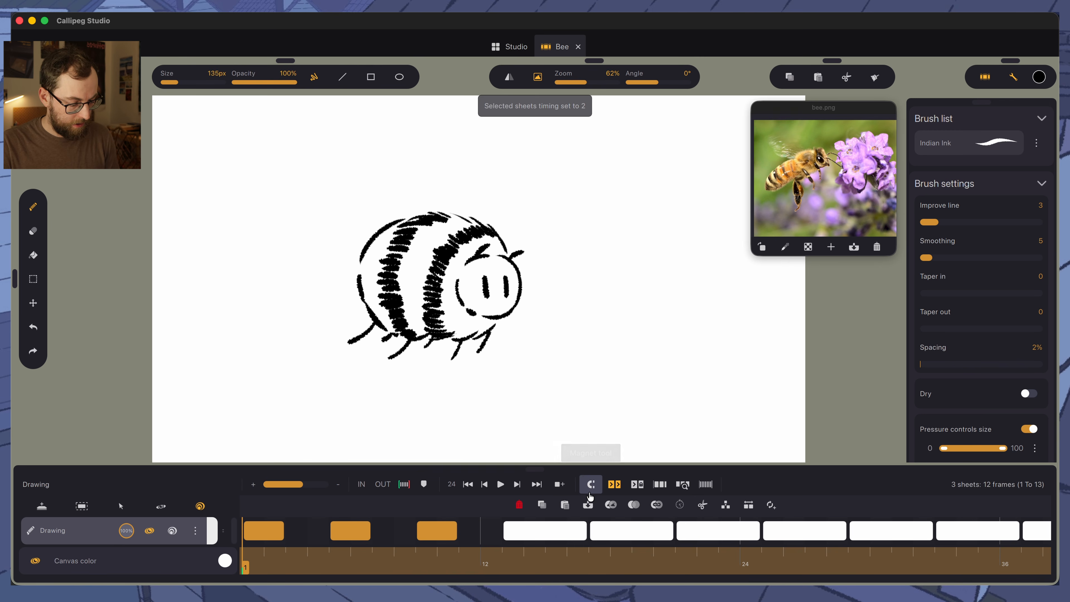
pyautogui.click(591, 486)
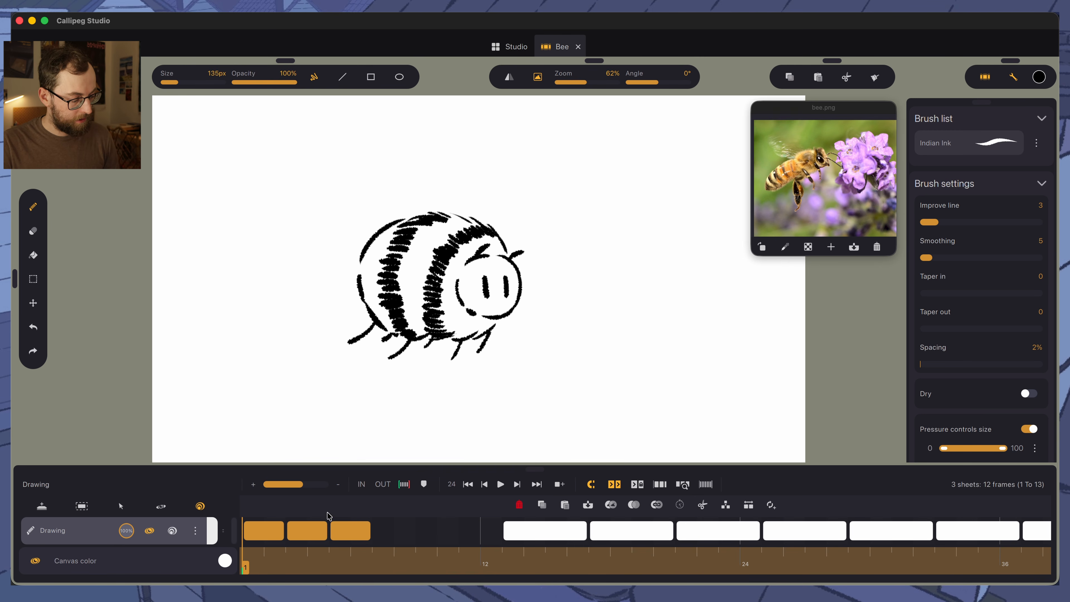
# Close the gap between the first three sheets and the following sheets, and switch off the magnet mode
pyautogui.click(347, 533)
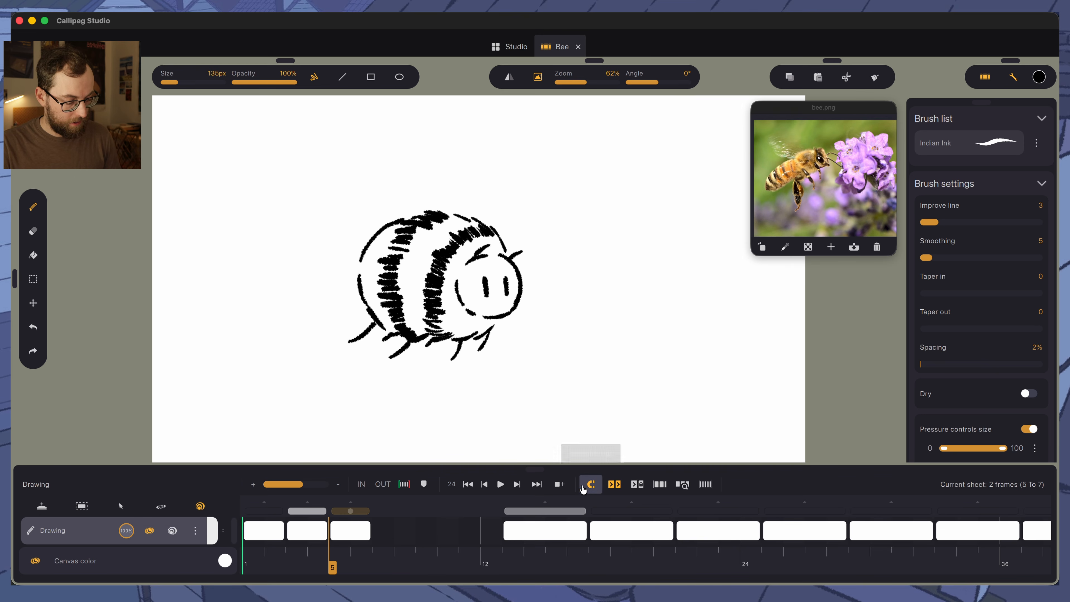
pyautogui.moveTo(266, 531); pyautogui.dragTo(360, 532)
pyautogui.click(395, 531)
pyautogui.moveTo(262, 531); pyautogui.dragTo(346, 531)
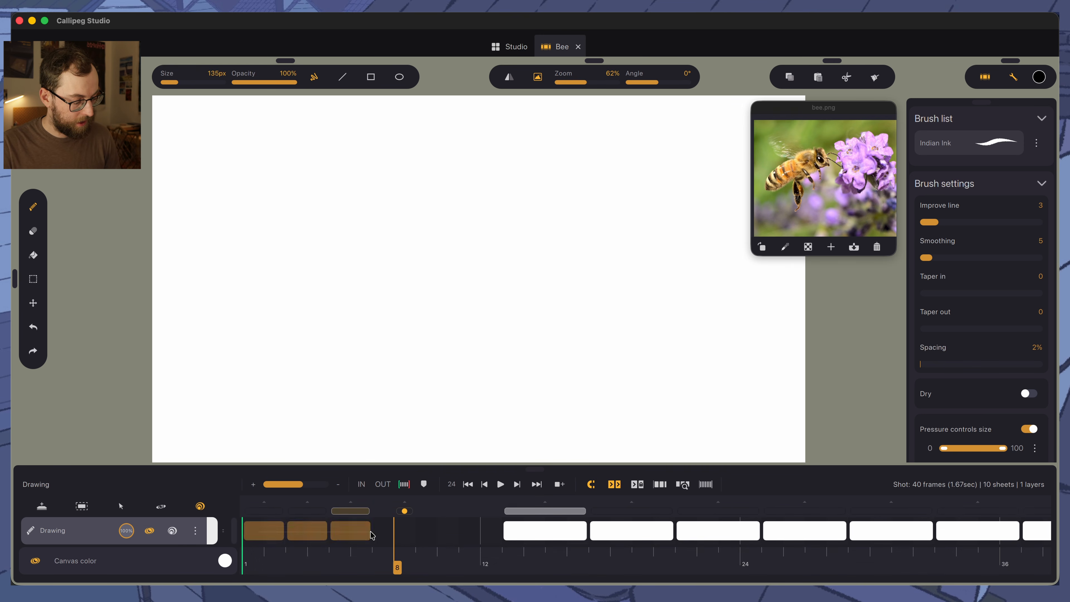
pyautogui.click(351, 532)
pyautogui.click(592, 485)
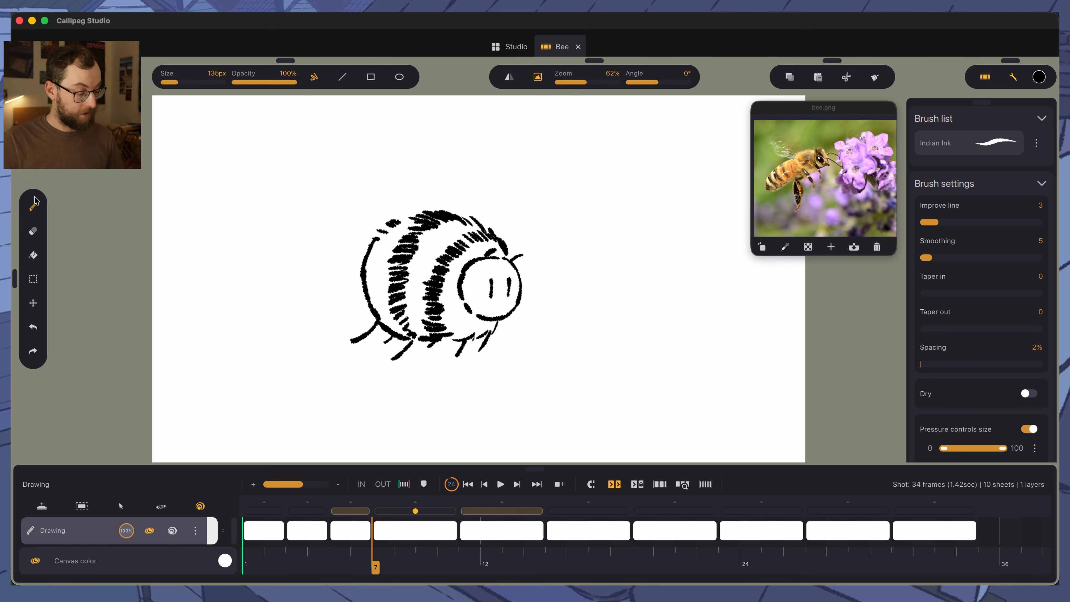
# Scrub through the first three sheets and turn them into a cycle
pyautogui.moveTo(270, 561); pyautogui.dragTo(351, 562)
pyautogui.moveTo(260, 528); pyautogui.dragTo(360, 528)
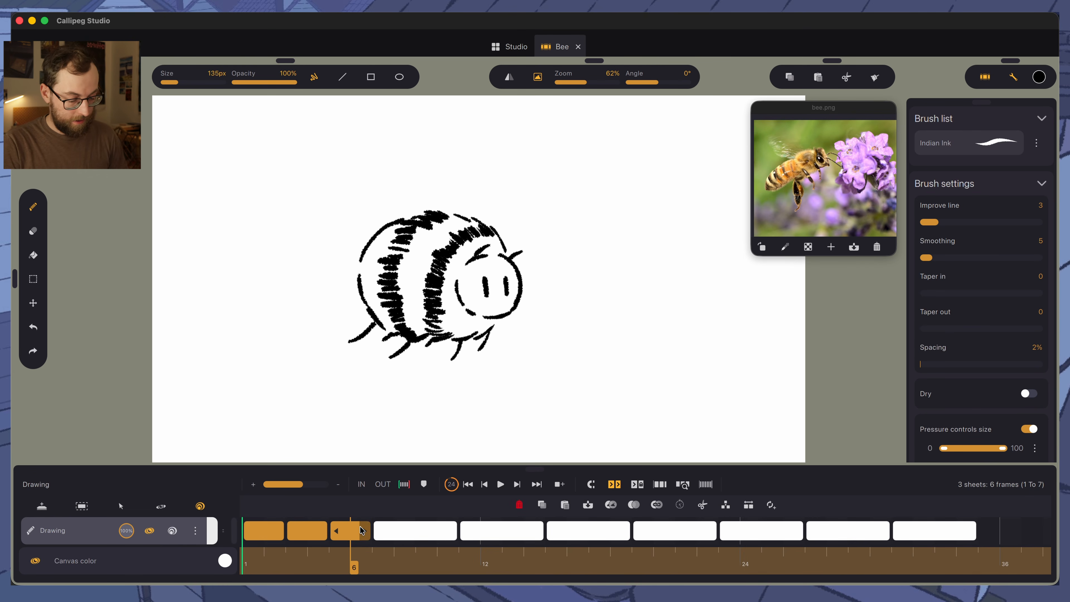
pyautogui.click(773, 510)
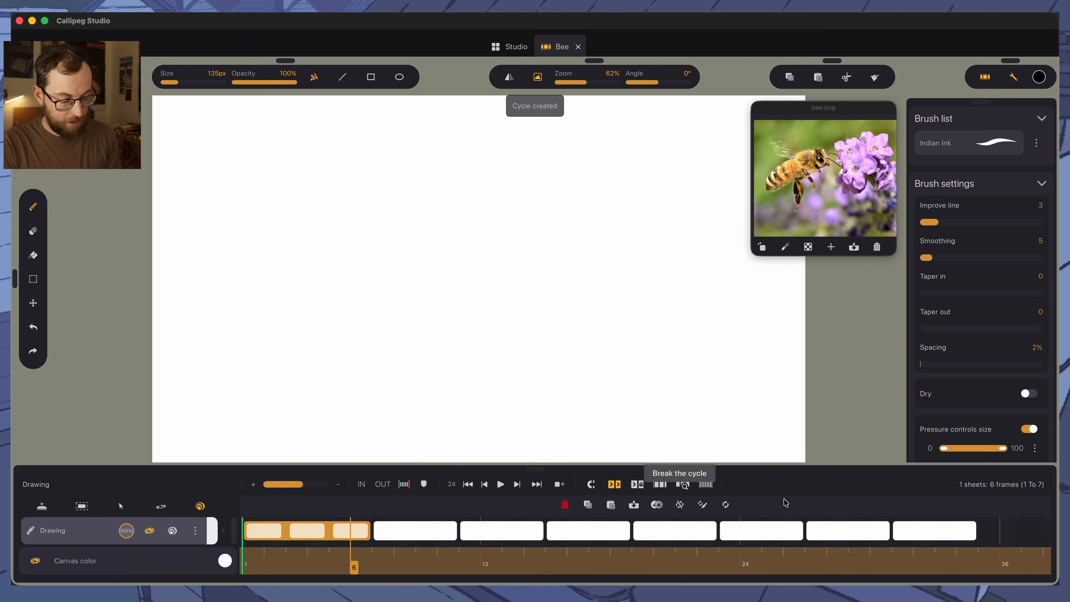
# Extend the cycle through frame 24 and adjust the timeline to fit the current layer's content
pyautogui.moveTo(398, 539); pyautogui.dragTo(765, 537)
pyautogui.click(720, 528)
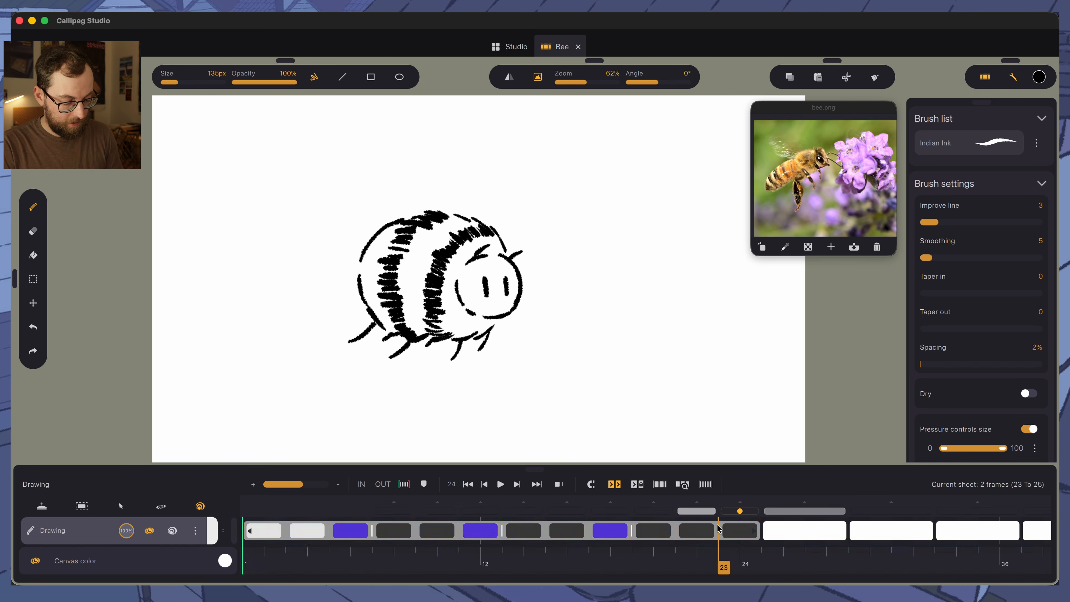
pyautogui.click(698, 484)
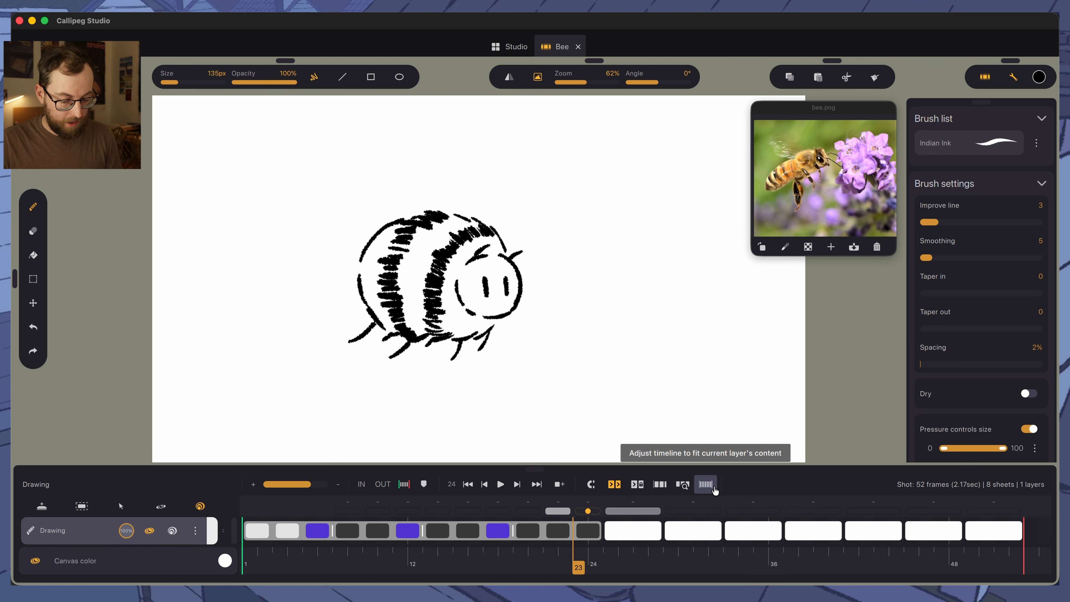
# Play back the shot and shorten the last two sheets to two frames each
pyautogui.press('space')
pyautogui.click(997, 535)
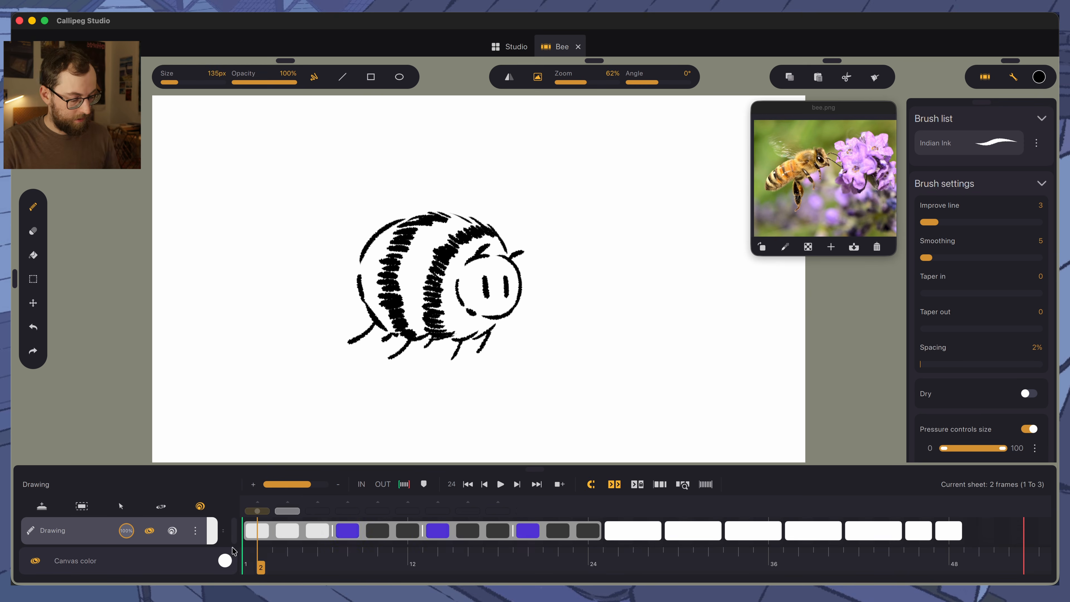
# Adjust the bee's face in the last sheets with the Selection tool and erase the overlapping lines around it
pyautogui.moveTo(260, 564); pyautogui.dragTo(638, 564)
pyautogui.click(33, 279)
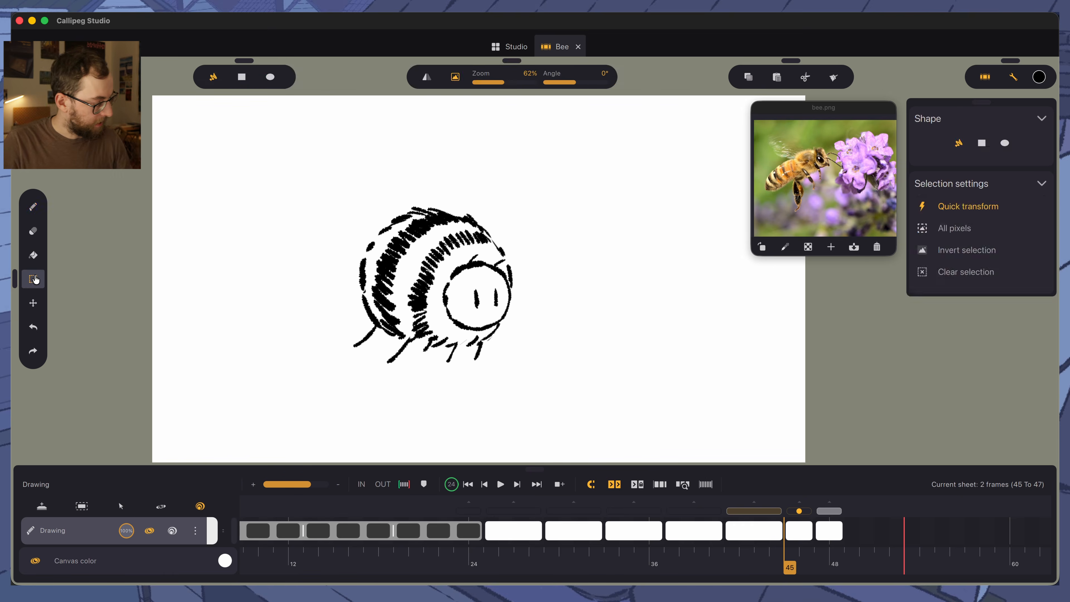
pyautogui.moveTo(463, 258)
pyautogui.mouseDown()
pyautogui.moveTo(471, 253)
pyautogui.moveTo(489, 335)
pyautogui.moveTo(438, 265)
pyautogui.mouseUp()
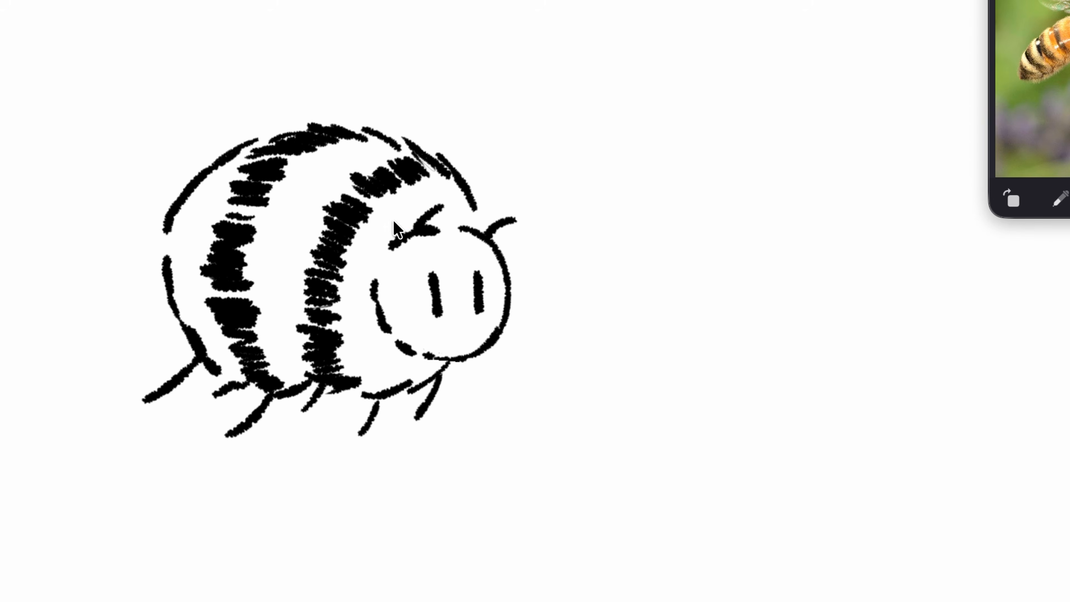
pyautogui.moveTo(396, 229)
pyautogui.mouseDown()
pyautogui.moveTo(508, 217)
pyautogui.moveTo(443, 367)
pyautogui.moveTo(345, 266)
pyautogui.mouseUp()
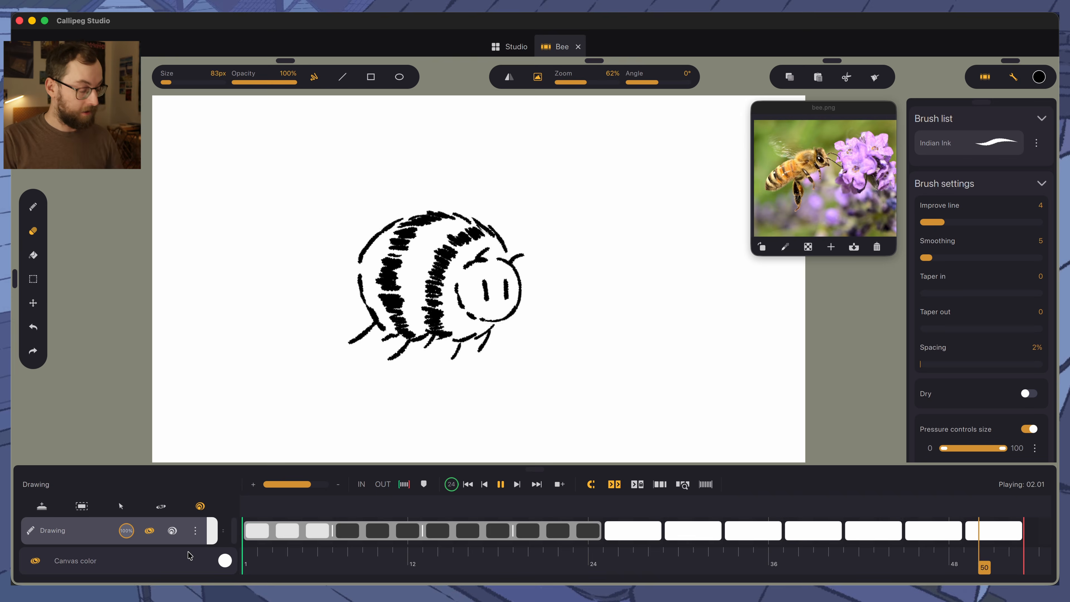
# Stop playback and rename the Drawing layer "bee body"
pyautogui.press('space')
pyautogui.doubleClick(52, 532)
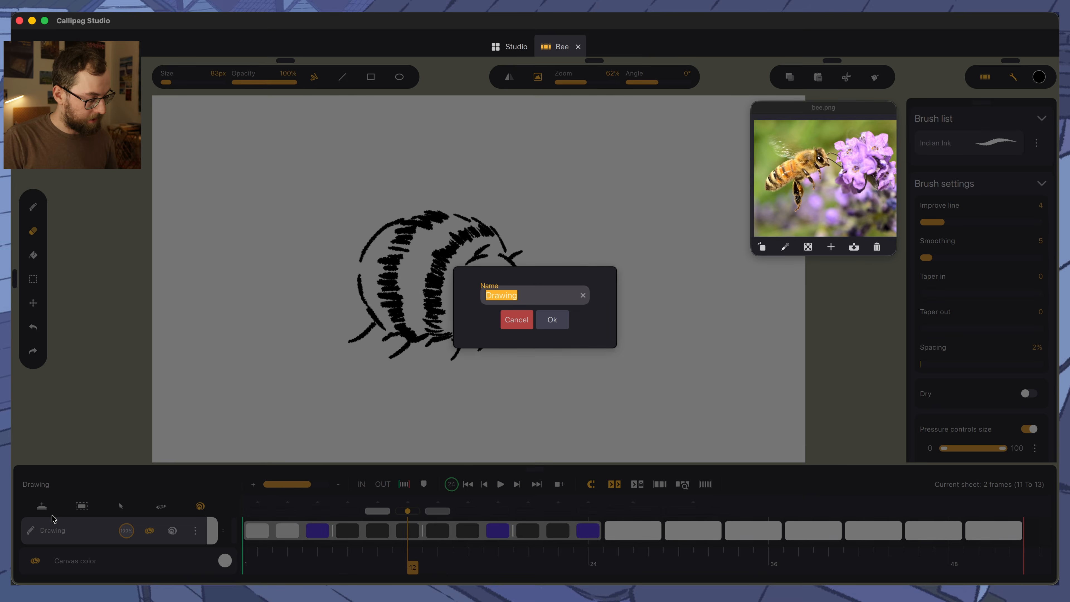
pyautogui.write('bee')
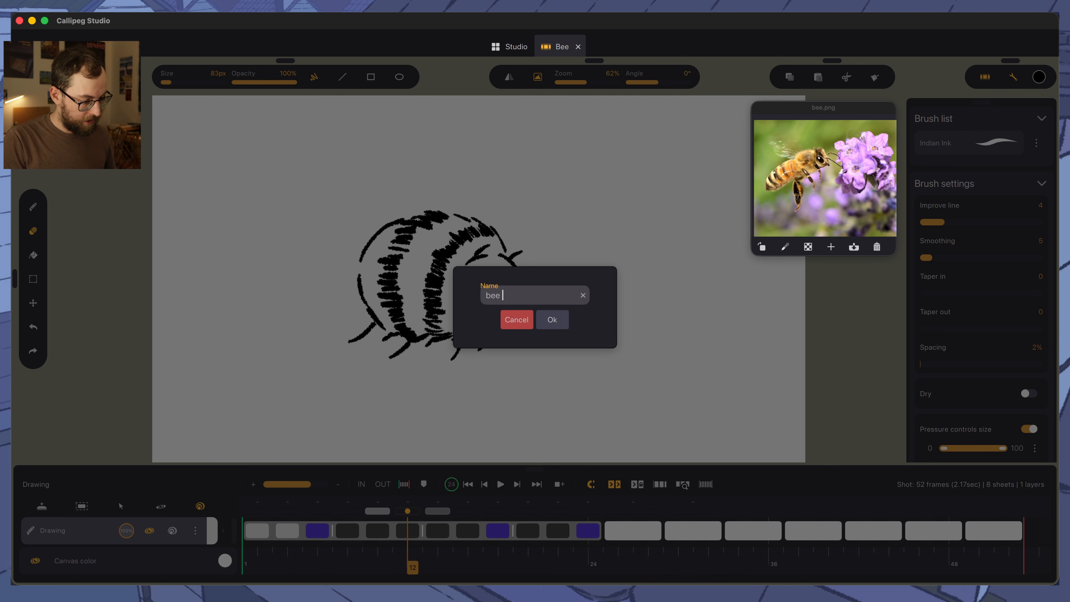
pyautogui.write(' body')
pyautogui.press('Return')
# Hide the bee body layer and show it again
pyautogui.moveTo(186, 527)
pyautogui.mouseDown()
pyautogui.moveTo(186, 586)
pyautogui.moveTo(192, 506)
pyautogui.mouseUp()
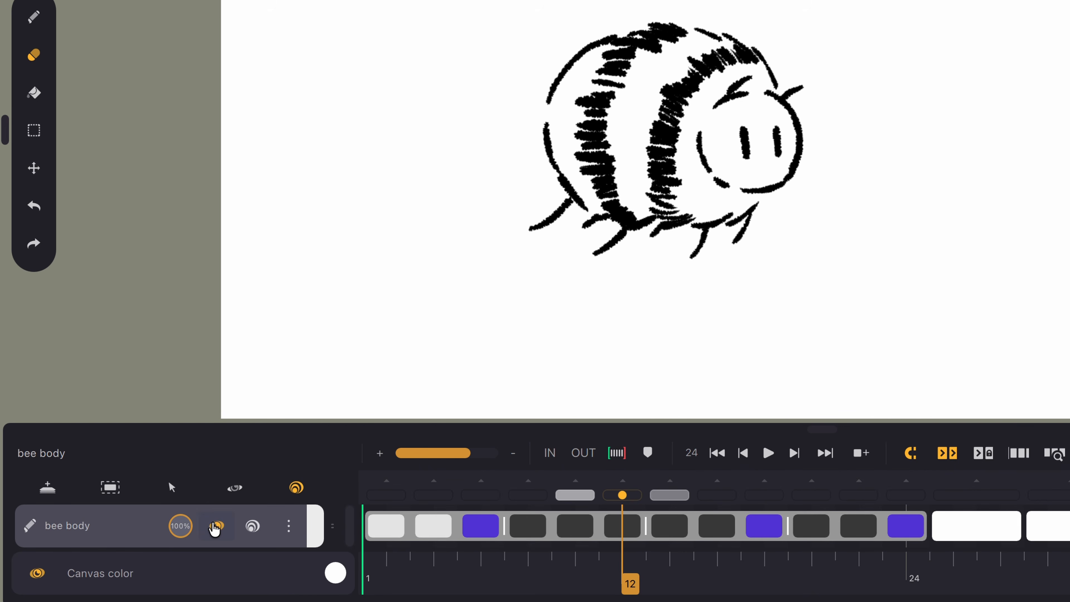
pyautogui.click(213, 529)
pyautogui.click(213, 530)
pyautogui.click(211, 531)
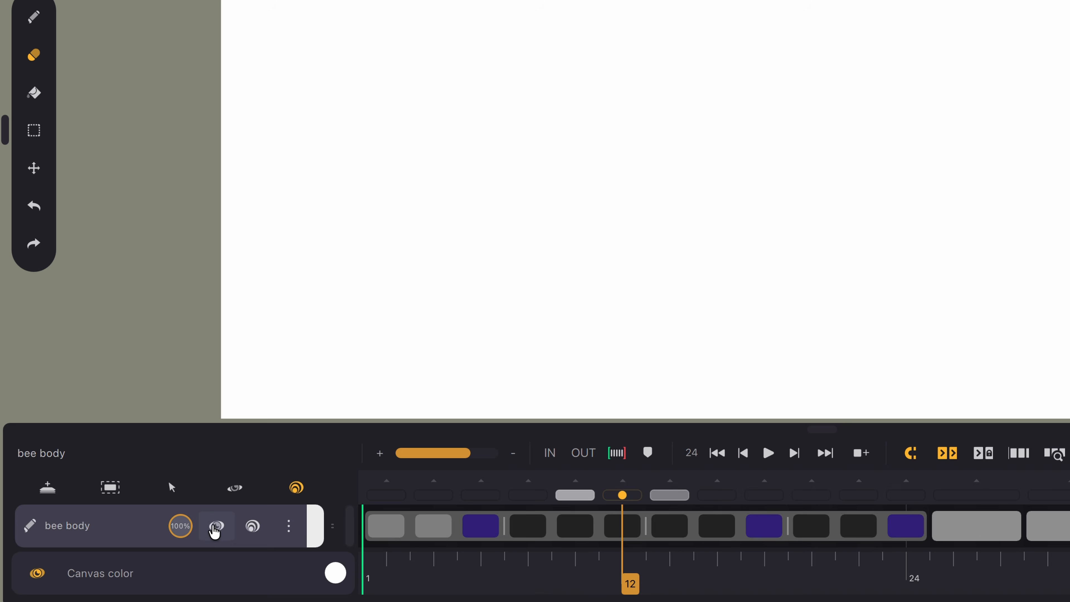
pyautogui.click(213, 531)
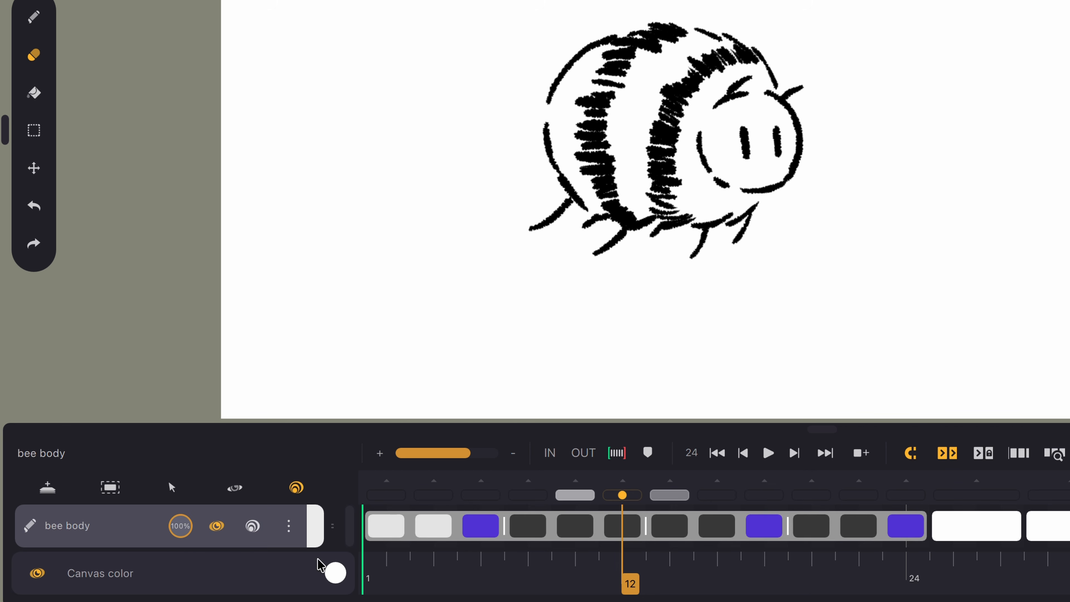
# Narrow the layer list beside the timeline and view the bee body layer's options
pyautogui.click(289, 526)
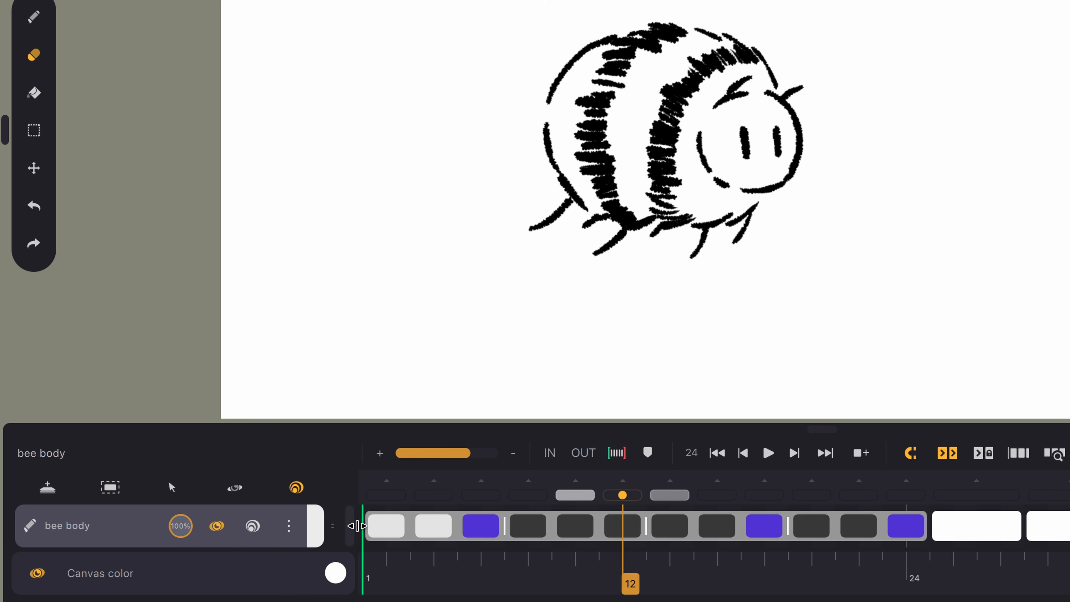
pyautogui.moveTo(356, 523); pyautogui.dragTo(499, 532)
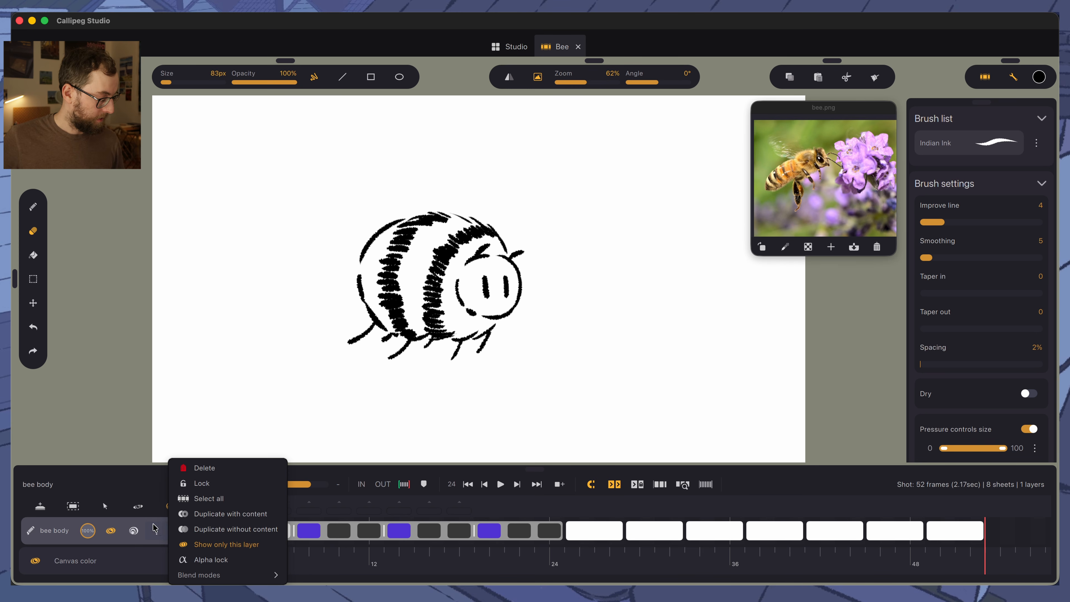
pyautogui.moveTo(168, 523); pyautogui.dragTo(100, 521)
pyautogui.click(69, 520)
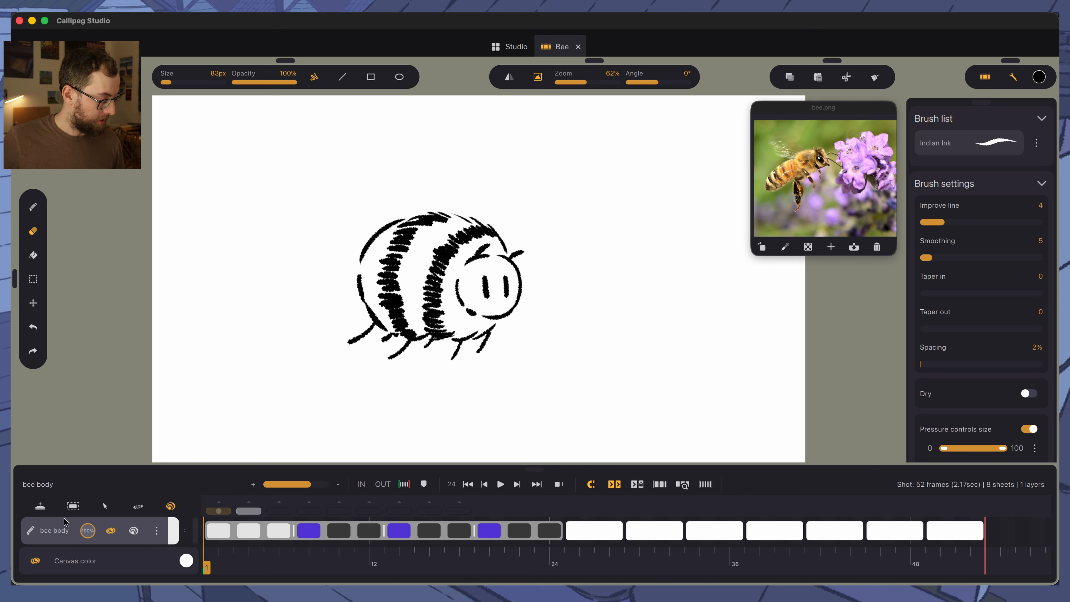
# Duplicate the bee body layer without content and rename the copy "bee wings"
pyautogui.click(156, 531)
pyautogui.click(209, 531)
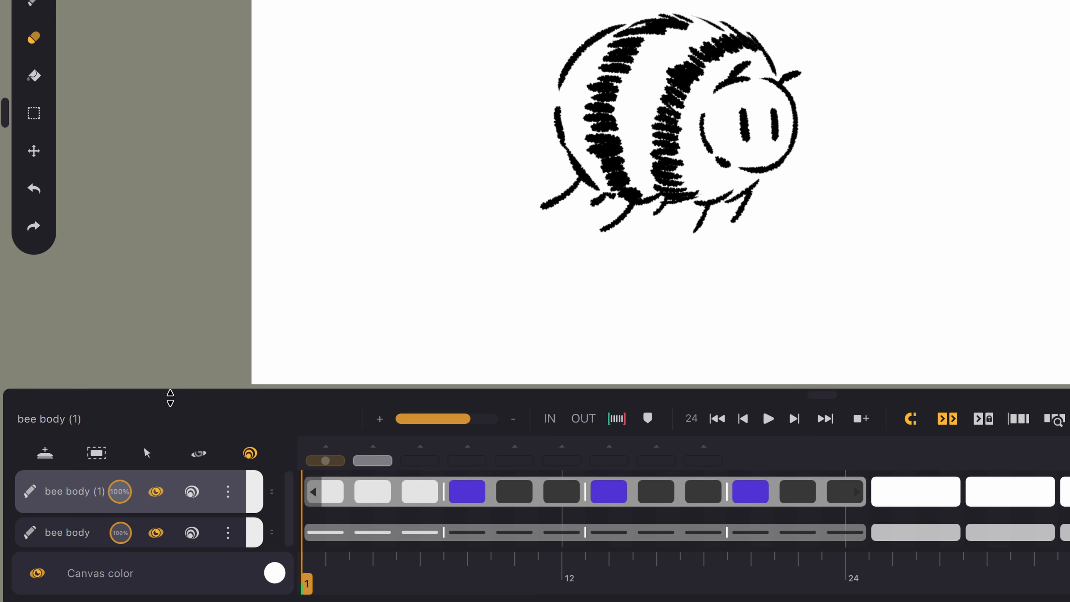
pyautogui.moveTo(171, 398); pyautogui.dragTo(168, 441)
pyautogui.doubleClick(79, 490)
pyautogui.write('bee wings')
pyautogui.press('Return')
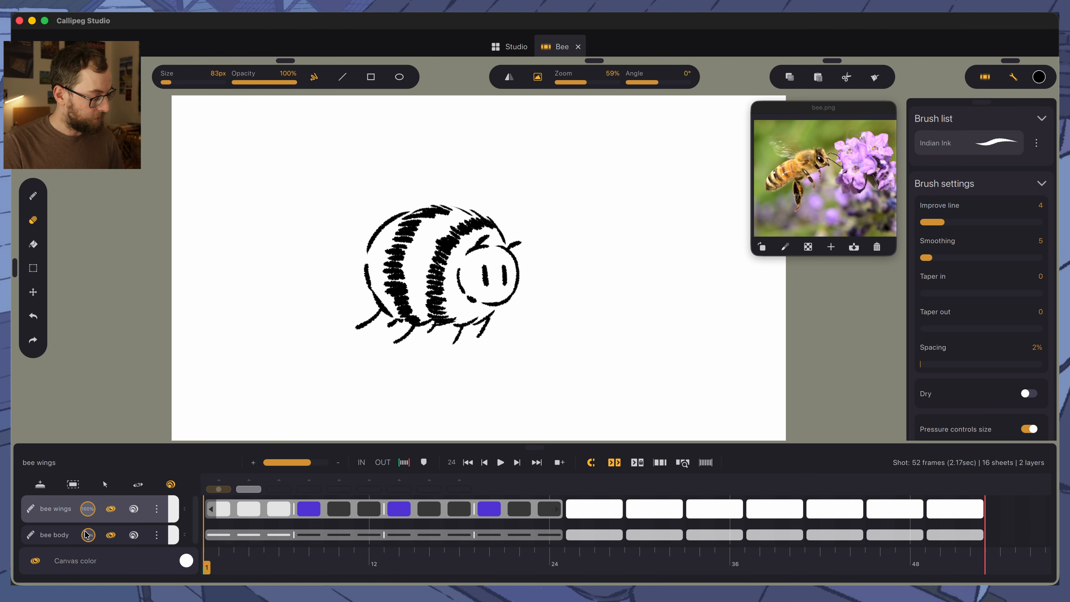
# Dim the layers other than bee wings and adjust the dimming so the bee body appears fainter
pyautogui.moveTo(88, 535)
pyautogui.mouseDown()
pyautogui.moveTo(91, 560)
pyautogui.moveTo(64, 485)
pyautogui.moveTo(84, 458)
pyautogui.mouseUp()
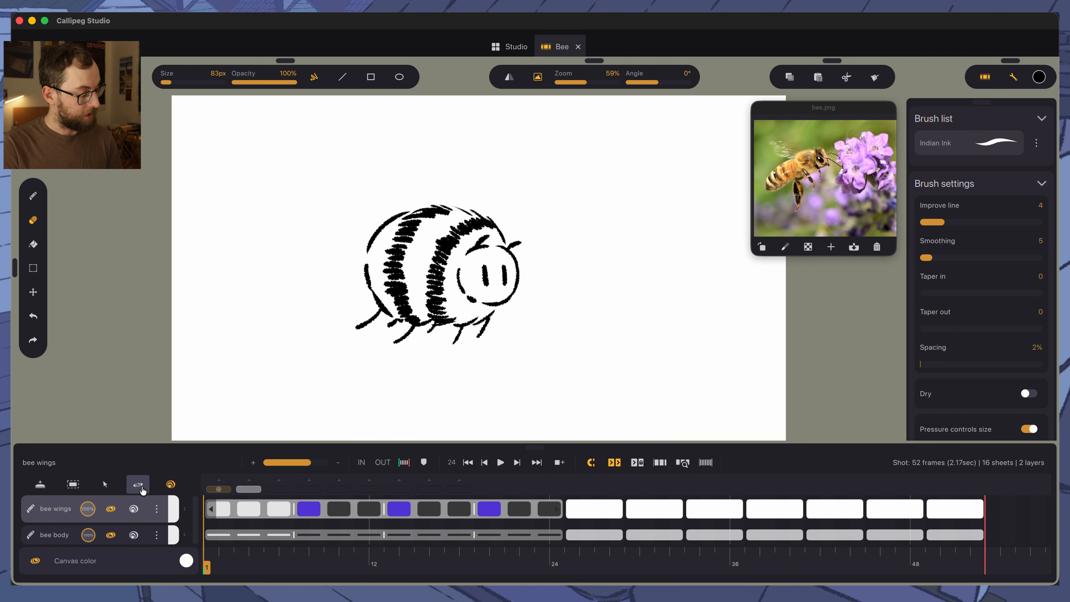
pyautogui.click(137, 486)
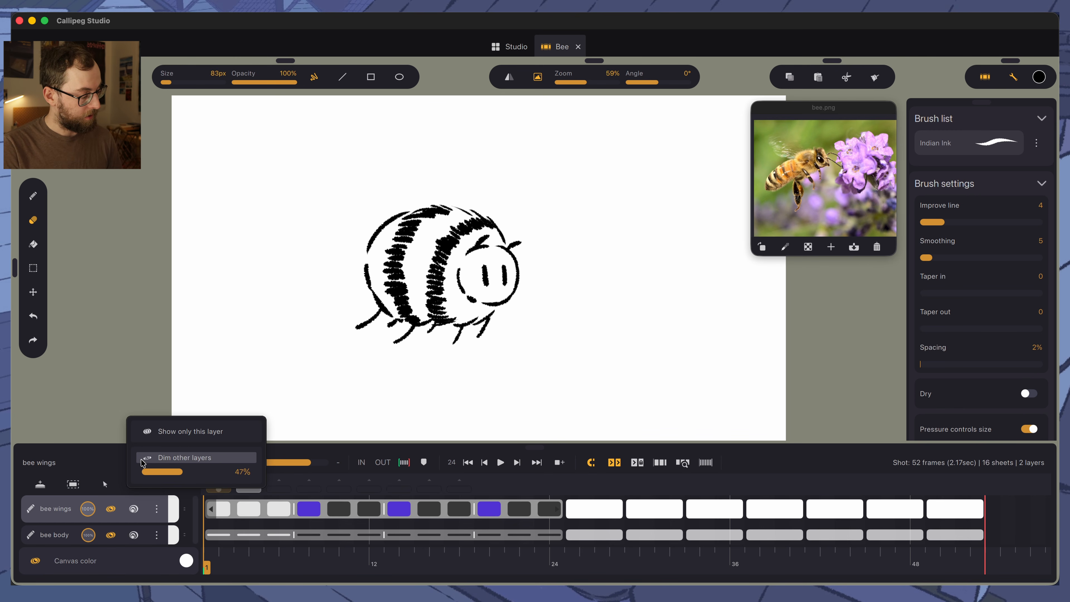
pyautogui.click(162, 464)
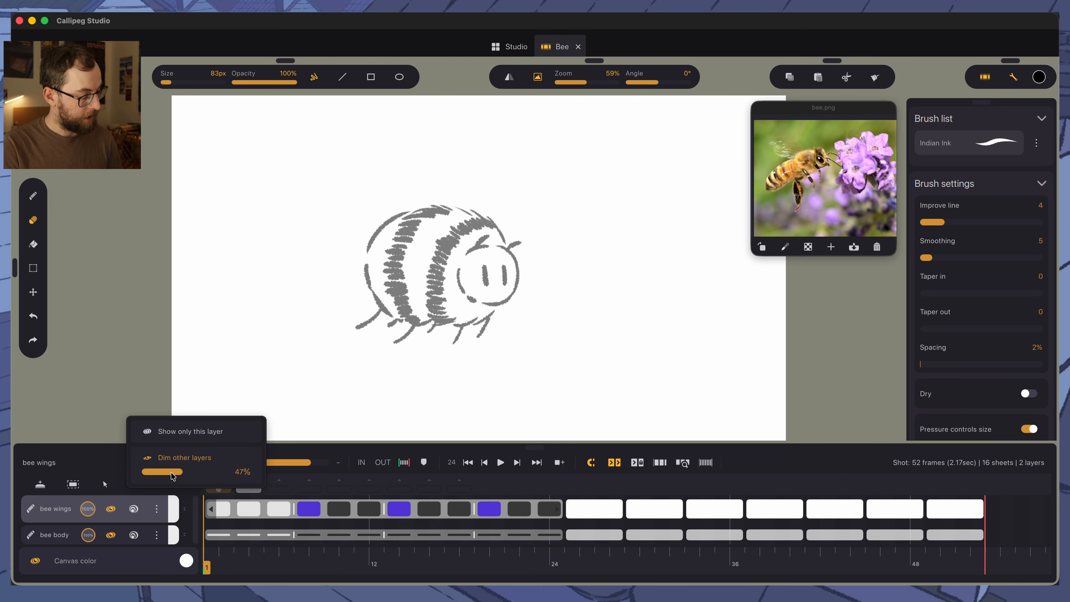
pyautogui.moveTo(180, 472); pyautogui.dragTo(215, 472)
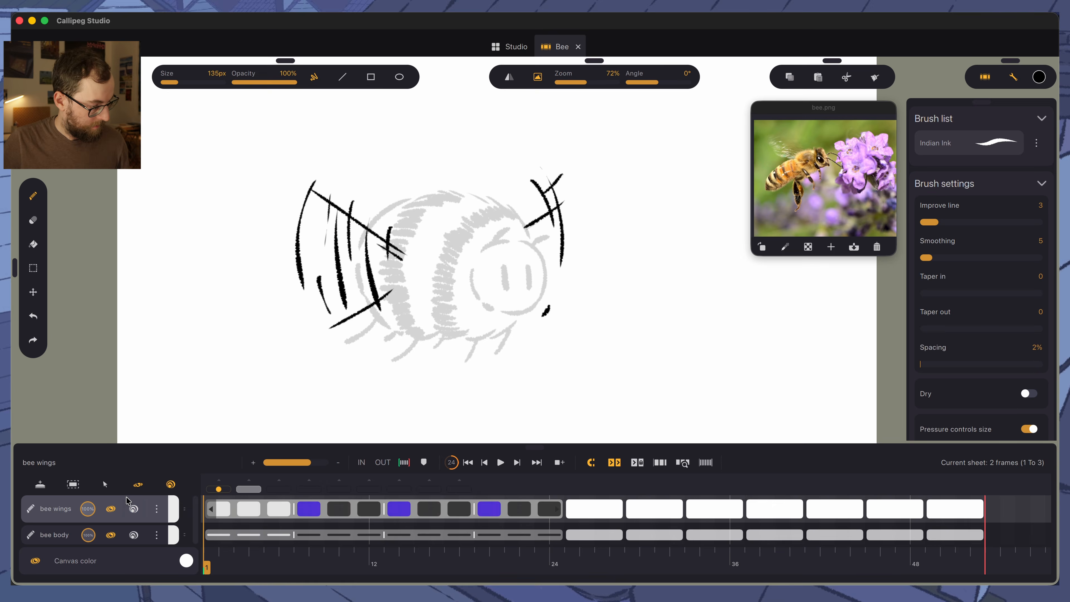
# Draw the flapping wing strokes on the bee wings sheets at frames 3 and 5 using onion skin, and play back the shot
pyautogui.press('Right')
pyautogui.press('Left')
pyautogui.press('Right')
pyautogui.press('Right')
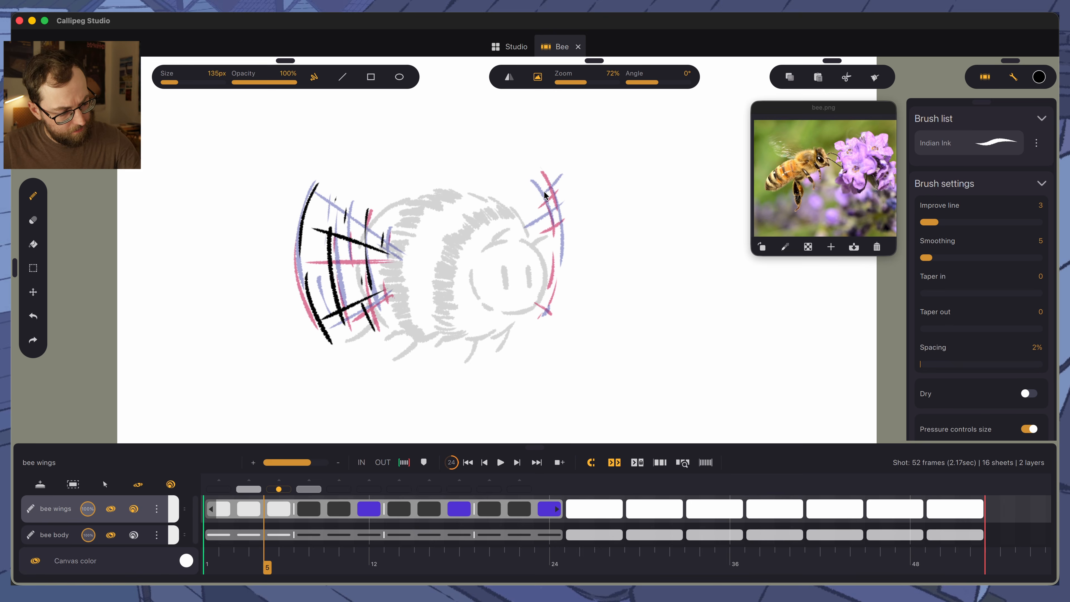
pyautogui.press('space')
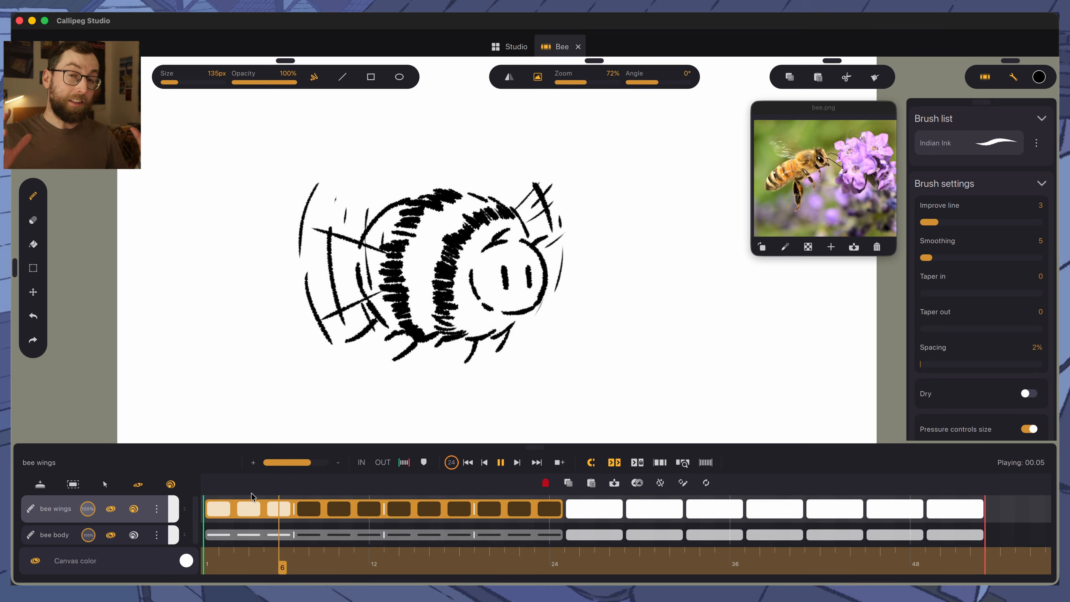
pyautogui.press('space')
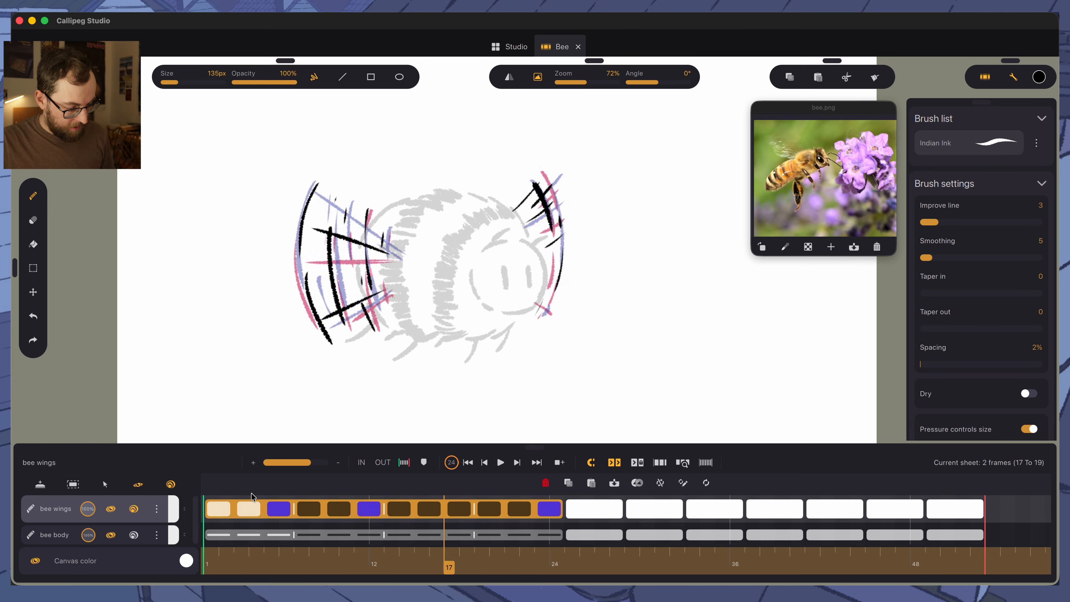
# Delete the seven blank sheets from frames 25 to 53 on the bee wings layer
pyautogui.press('Right')
pyautogui.press('Right')
pyautogui.click(549, 509)
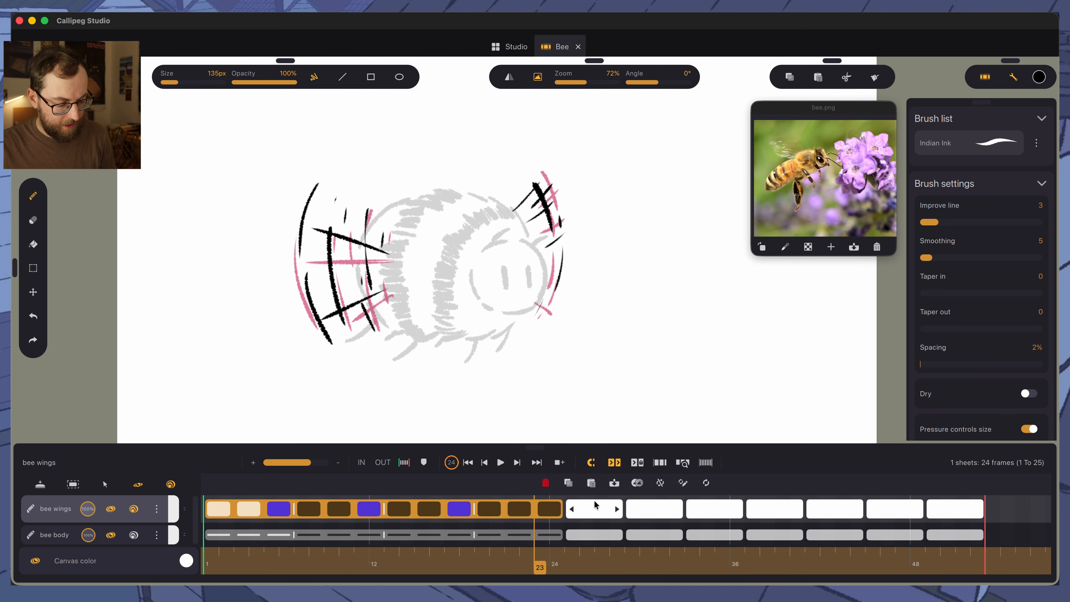
pyautogui.moveTo(596, 504); pyautogui.dragTo(969, 509)
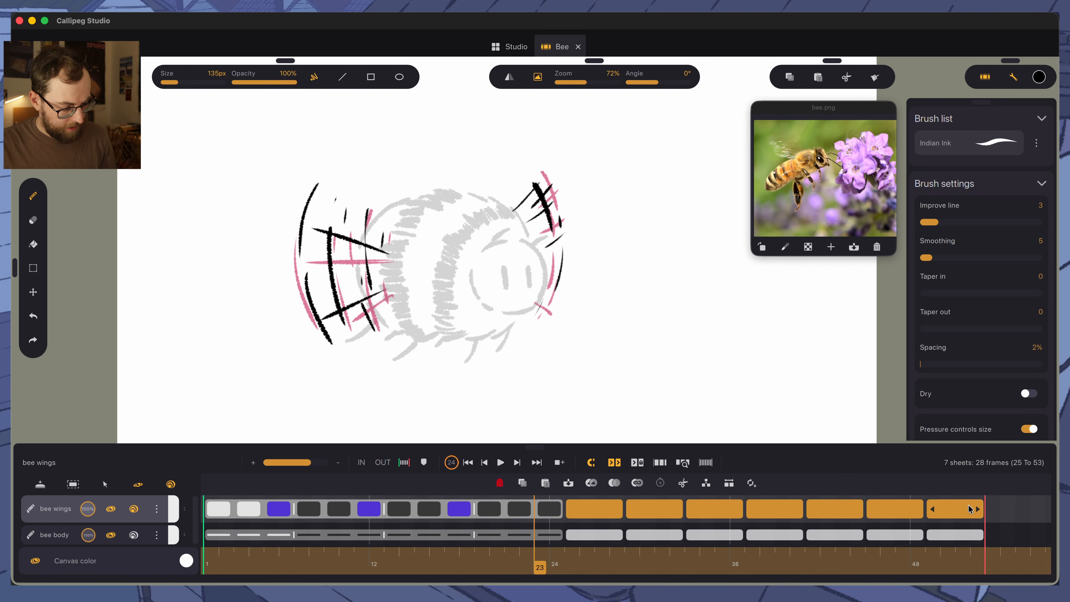
pyautogui.click(501, 485)
pyautogui.press('space')
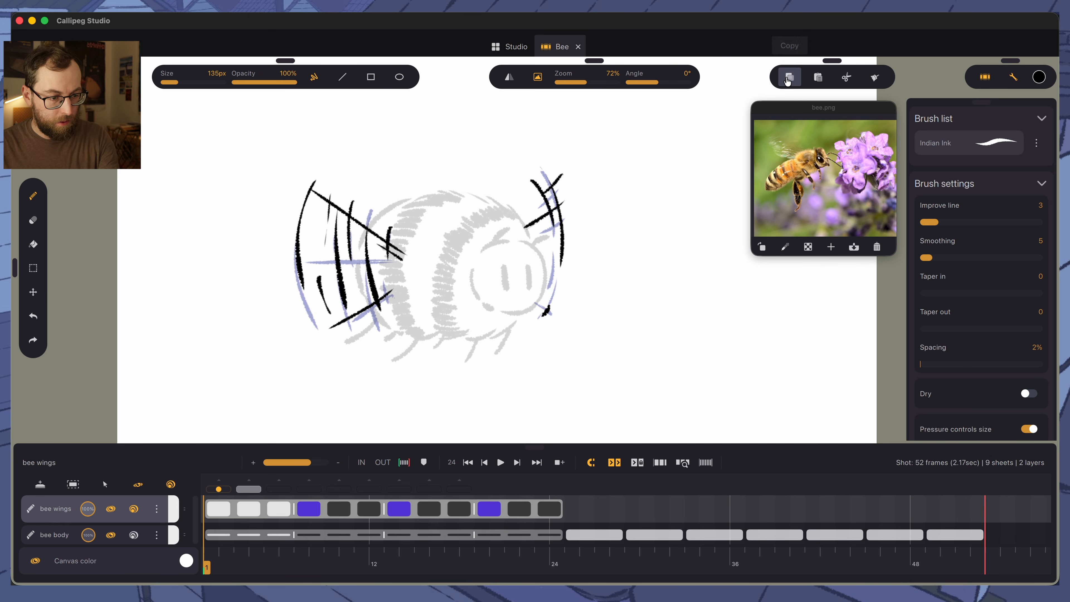
# Copy the wing drawing on the first bee wings sheet and paste it at frame 25
pyautogui.click(792, 78)
pyautogui.press('space')
pyautogui.press('space')
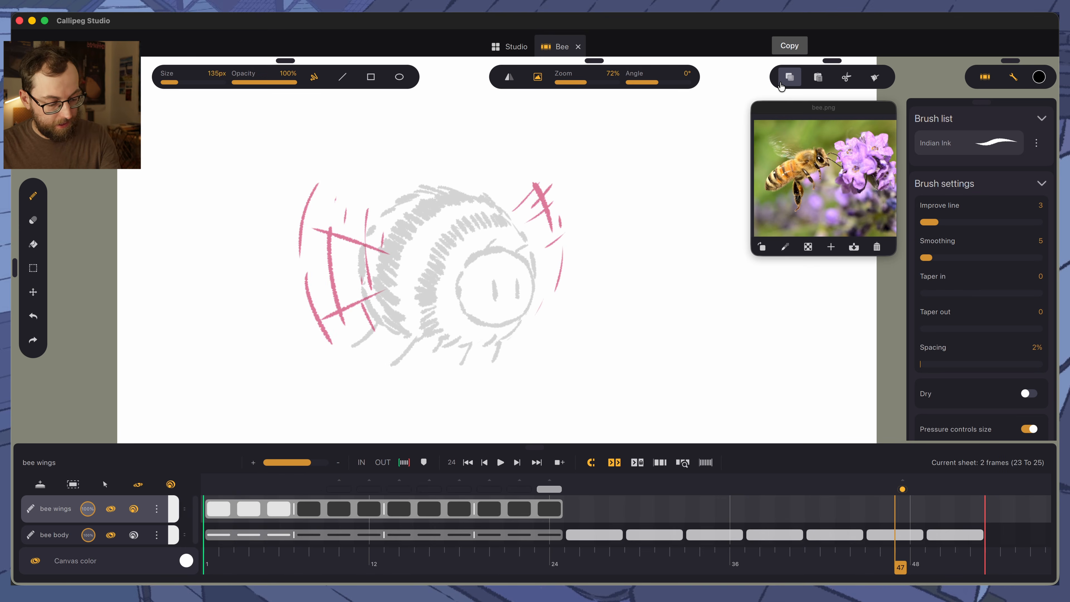
pyautogui.press('Left')
pyautogui.press('Right')
pyautogui.click(819, 77)
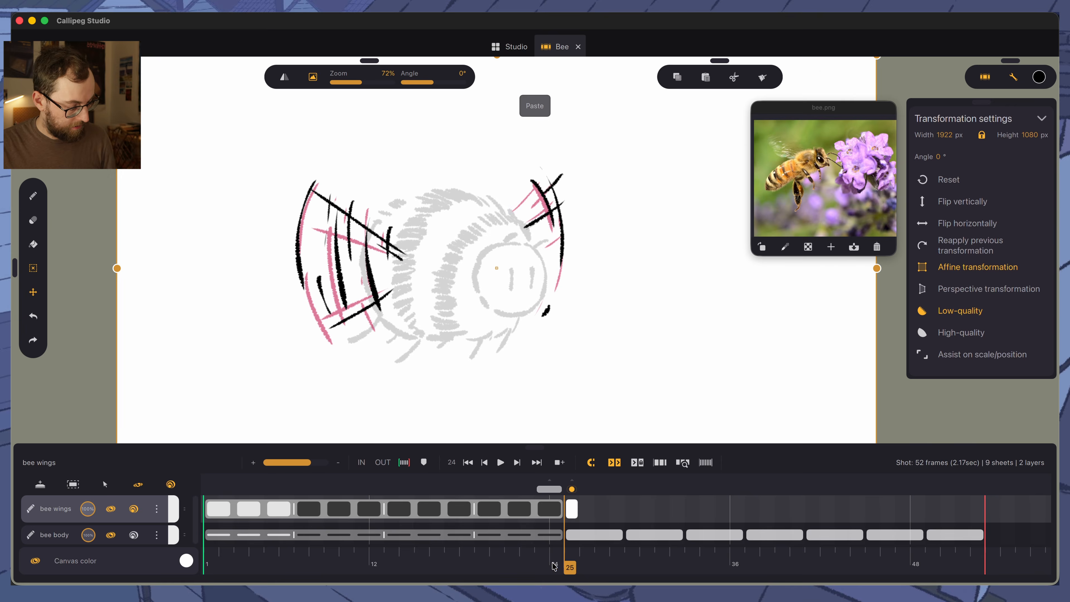
# Copy the wing drawings from the sheets at frames 3 and 5 and paste them at frames 26 and 27
pyautogui.click(254, 557)
pyautogui.click(749, 79)
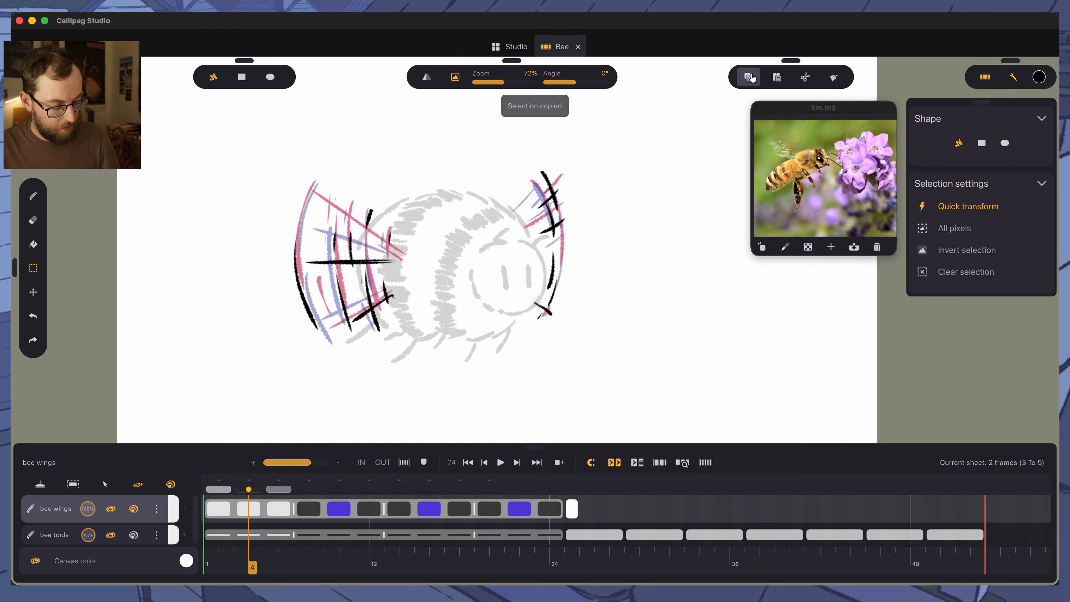
pyautogui.press('super+Right')
pyautogui.click(777, 78)
pyautogui.moveTo(266, 563); pyautogui.dragTo(279, 561)
pyautogui.click(748, 77)
pyautogui.click(604, 547)
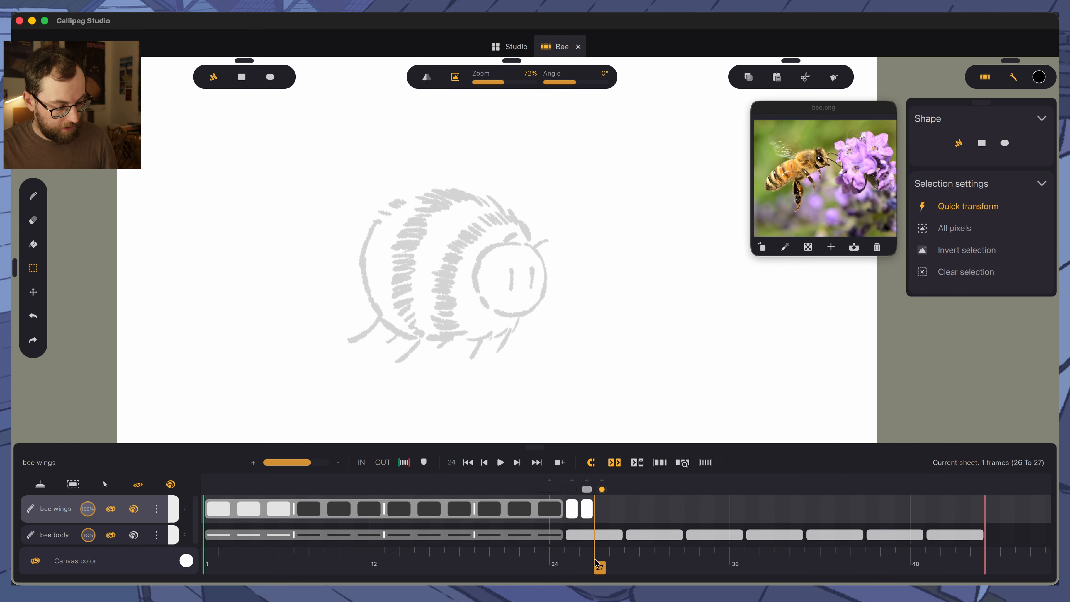
pyautogui.click(776, 78)
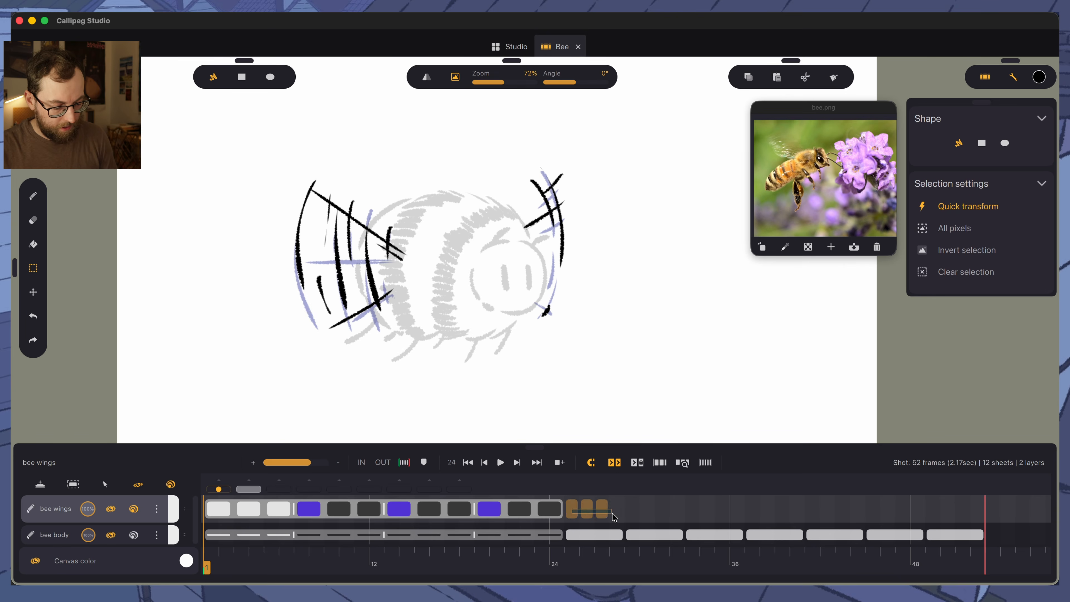
# Set the three pasted wing sheets to two frames each and repeat the first two drawings at frames 31 and 33
pyautogui.moveTo(572, 509); pyautogui.dragTo(628, 509)
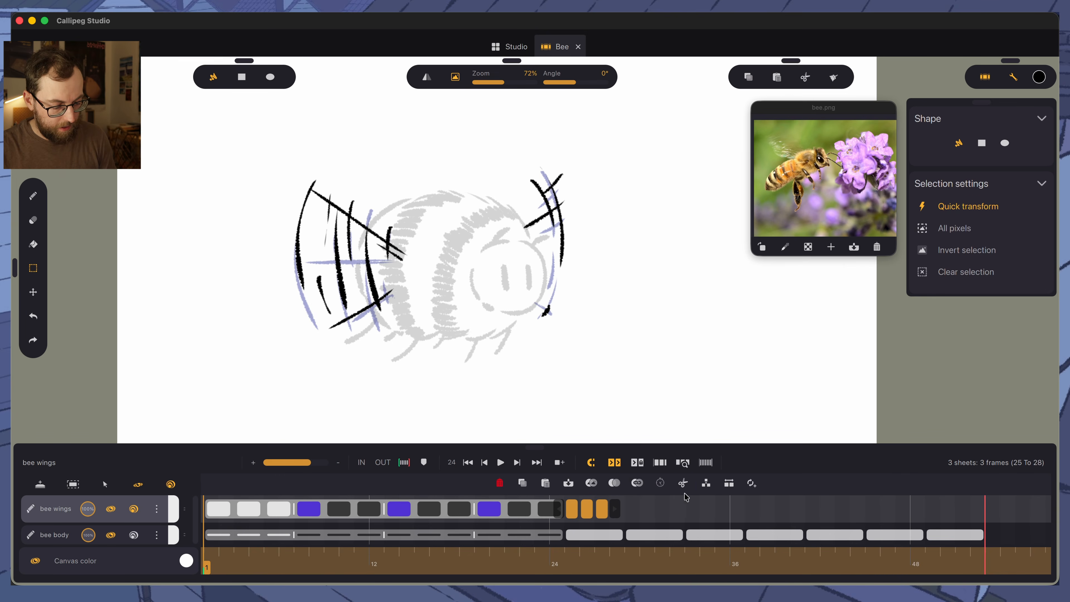
pyautogui.click(616, 465)
pyautogui.click(580, 516)
pyautogui.press('Right')
pyautogui.press('Left')
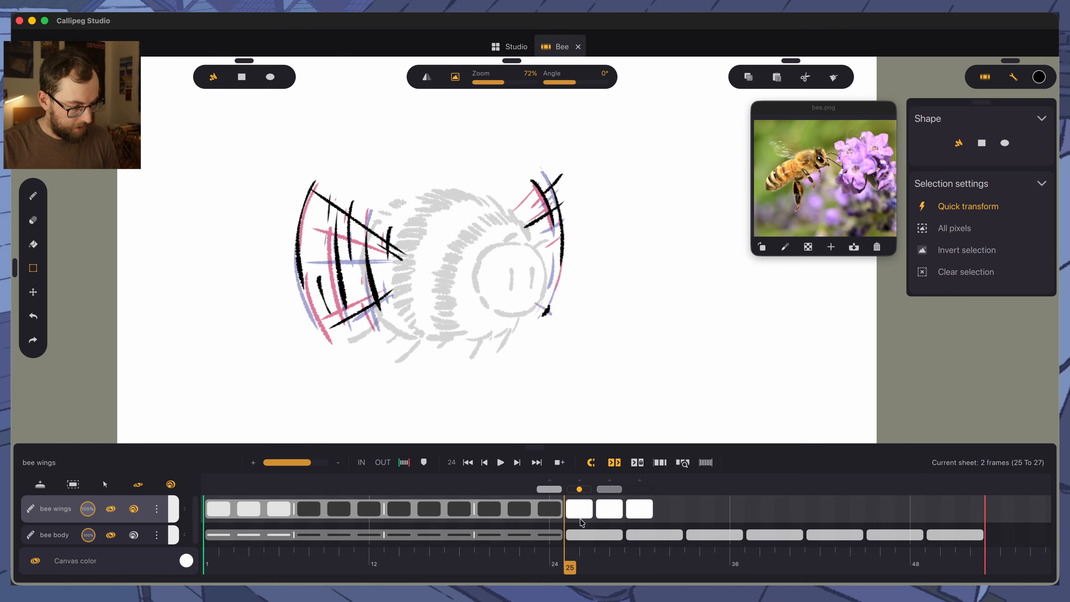
pyautogui.press('Right')
pyautogui.press('Right')
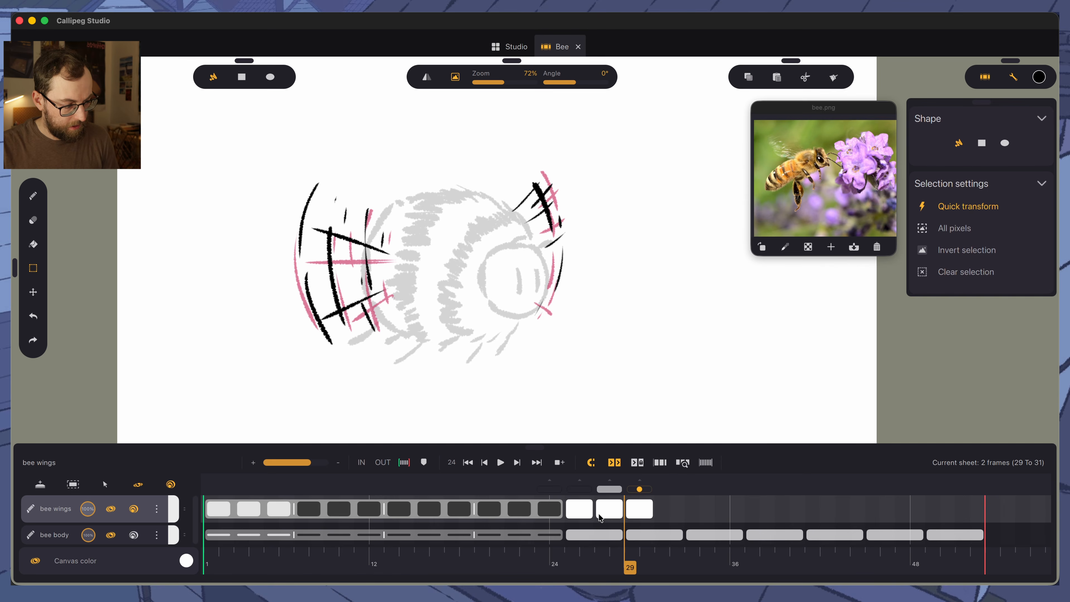
pyautogui.click(673, 515)
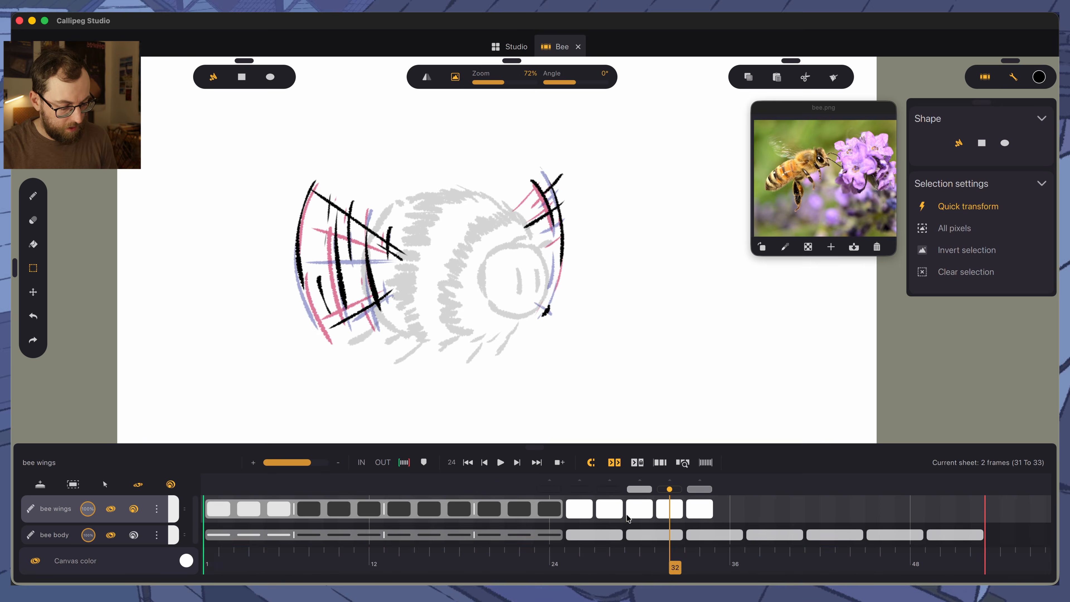
pyautogui.press('Left')
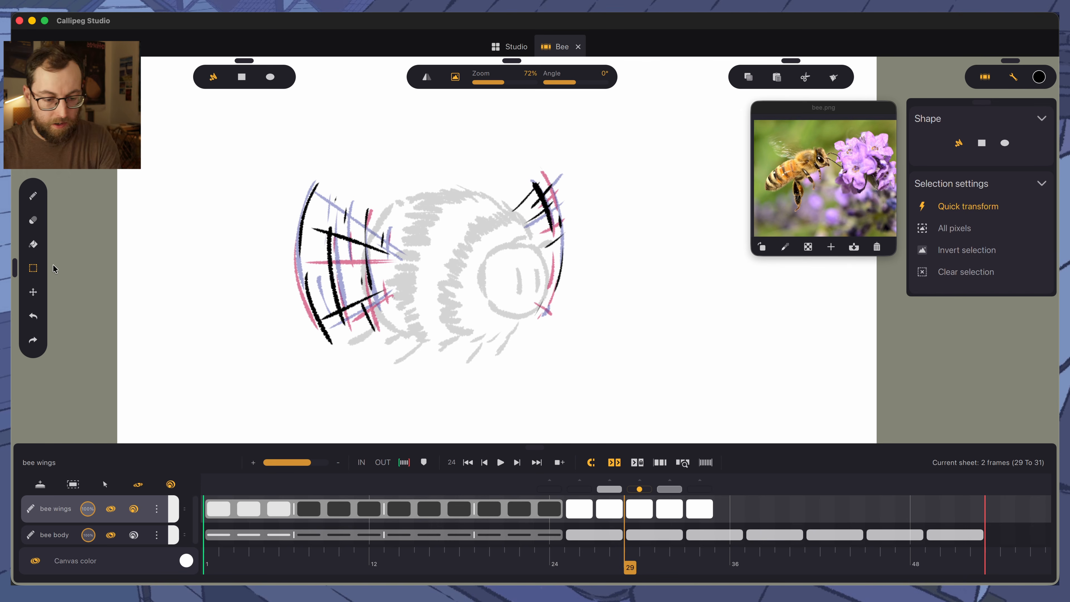
# Distort the wing drawings at frames 29 and 31 with a perspective transformation and duplicate the frame 25 sheet at frame 35
pyautogui.click(33, 292)
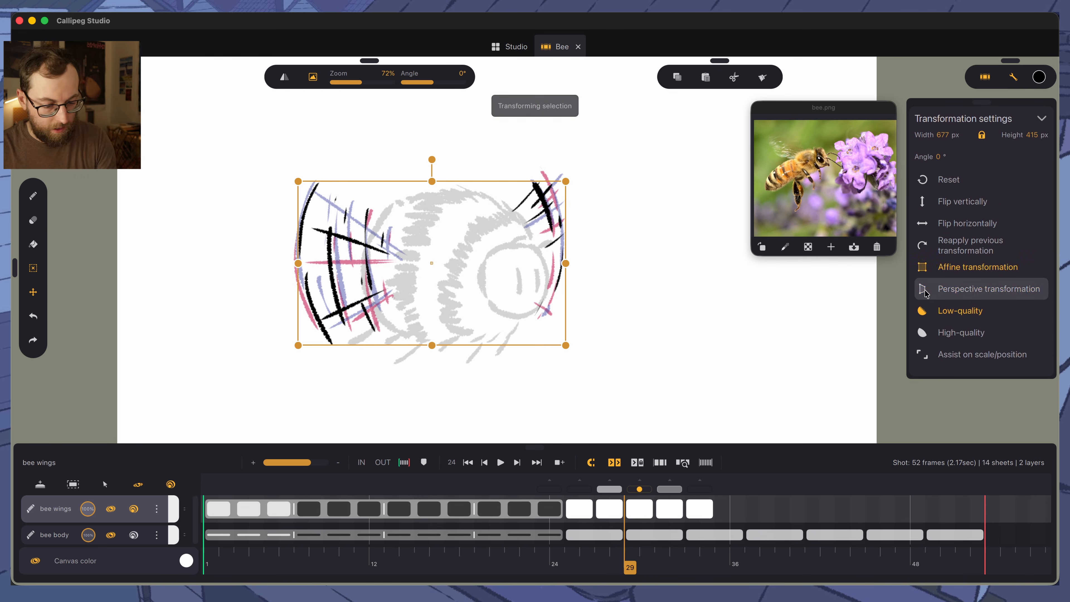
pyautogui.moveTo(299, 346); pyautogui.dragTo(301, 365)
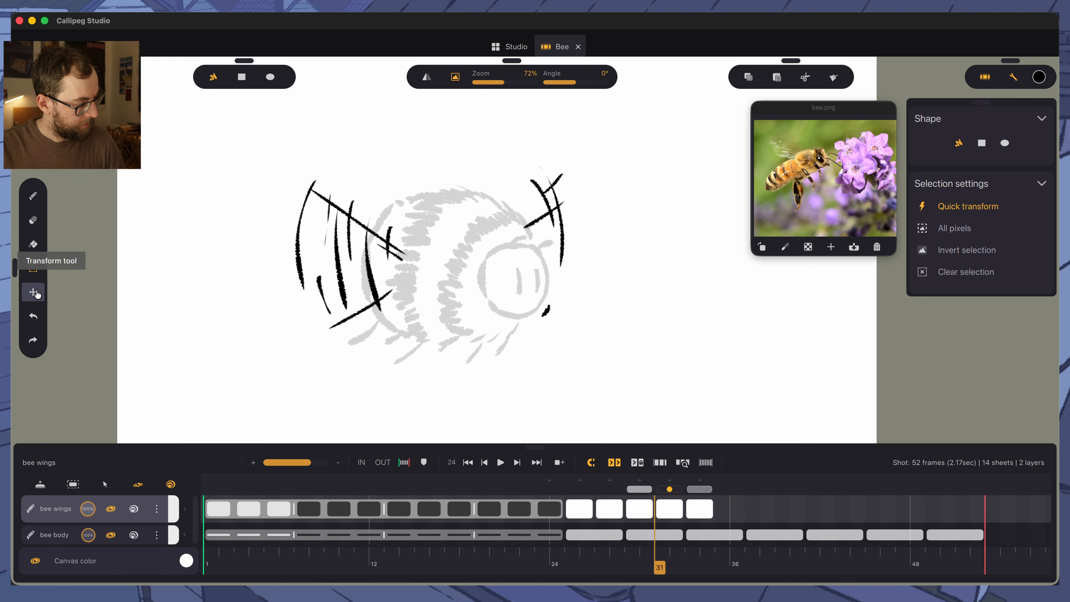
pyautogui.click(33, 291)
pyautogui.moveTo(297, 351); pyautogui.dragTo(298, 356)
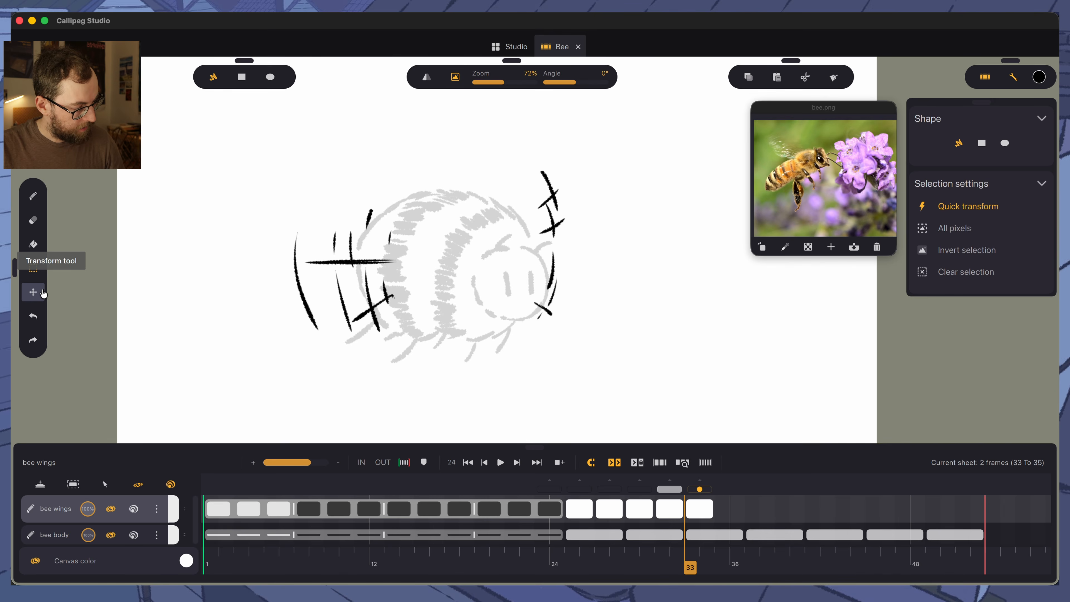
pyautogui.click(501, 509)
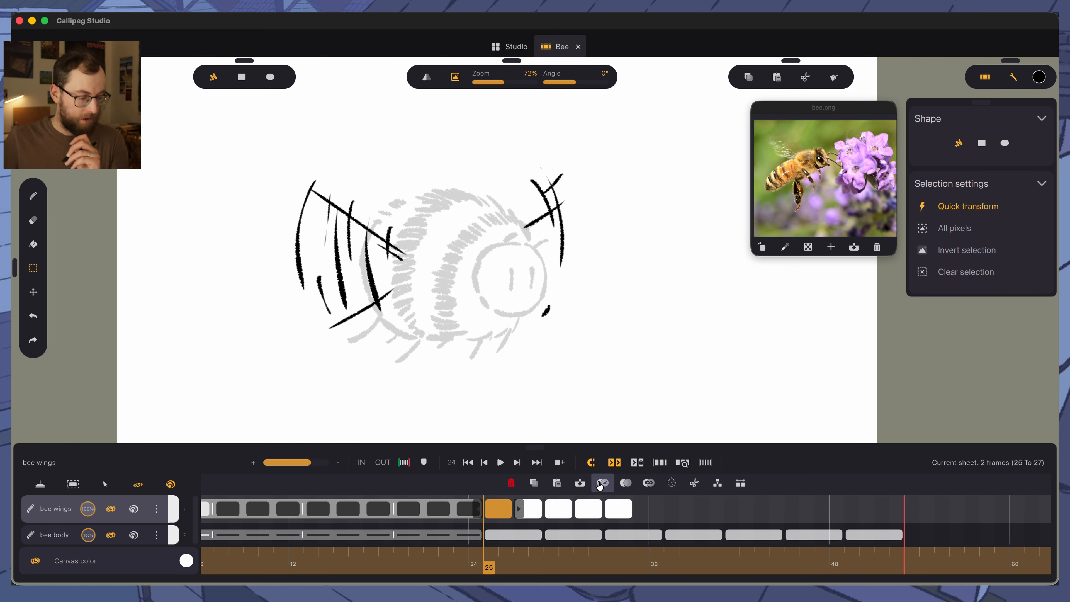
pyautogui.click(601, 484)
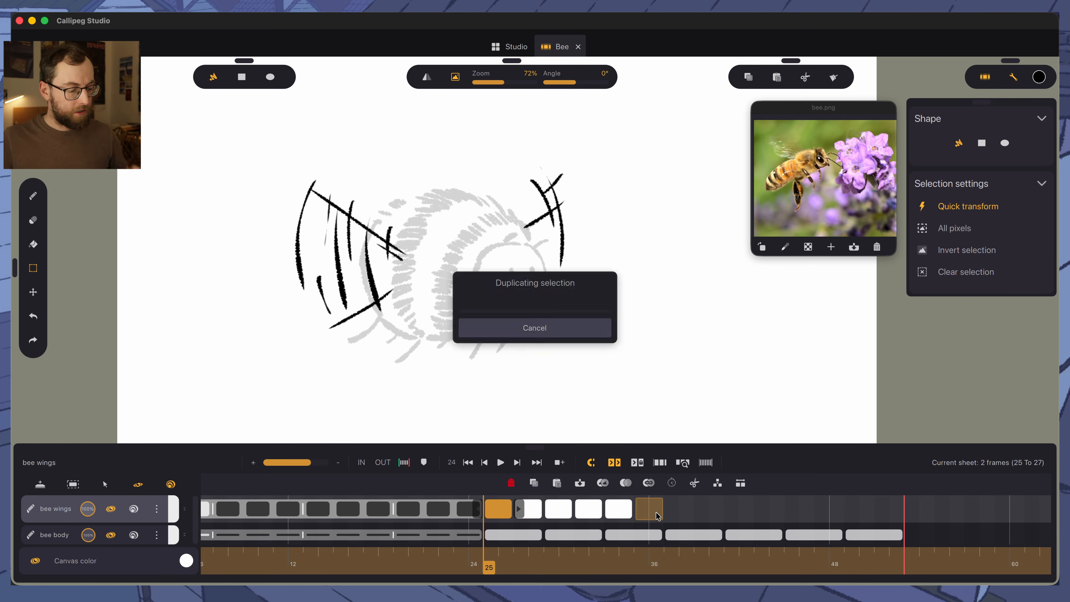
# Continue the bee wings cycle as a separate section from frame 25 to 53, with the six copied sheets placed beyond the shot's end
pyautogui.click(448, 515)
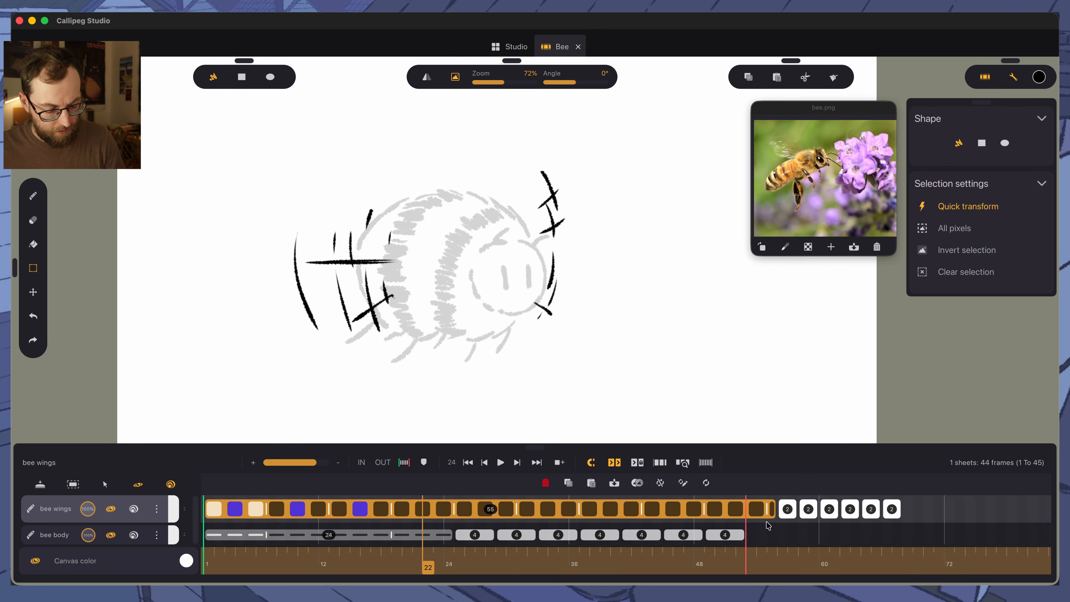
pyautogui.press('space')
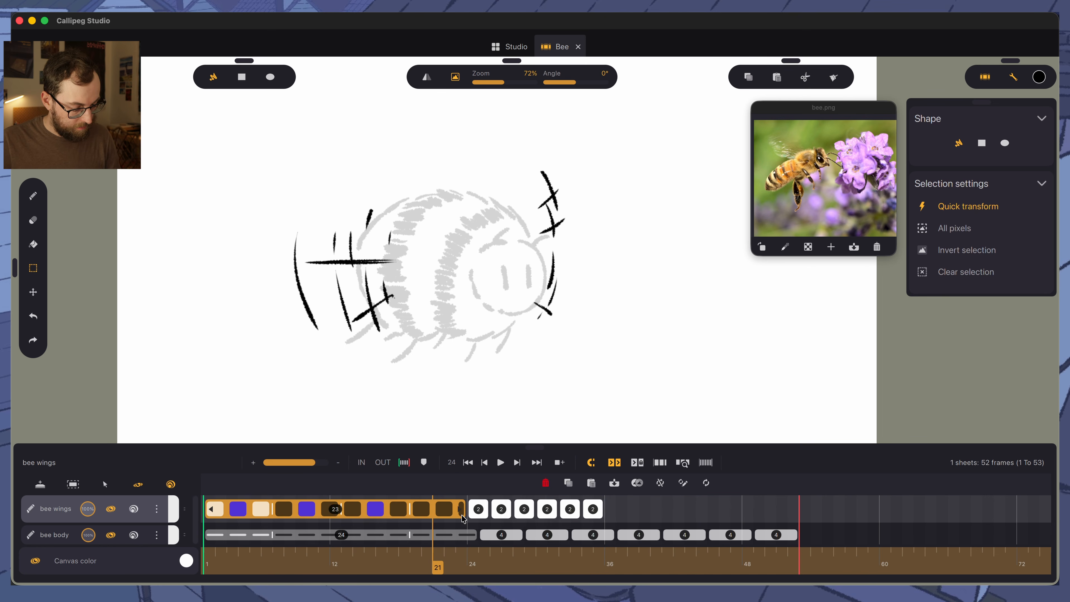
pyautogui.moveTo(463, 518); pyautogui.dragTo(1007, 512)
pyautogui.click(408, 512)
pyautogui.click(408, 512)
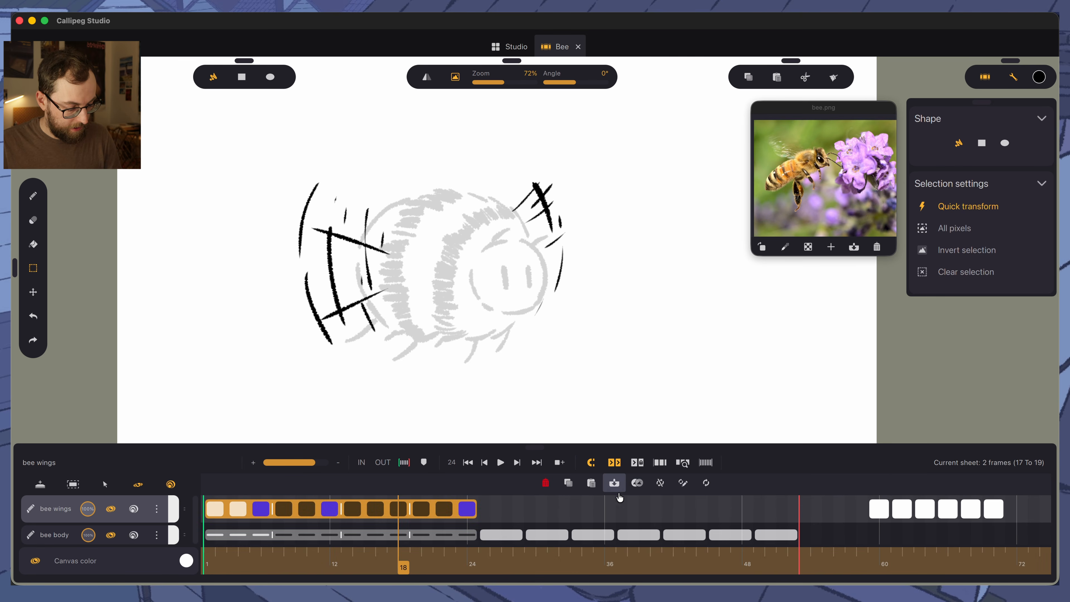
pyautogui.click(618, 494)
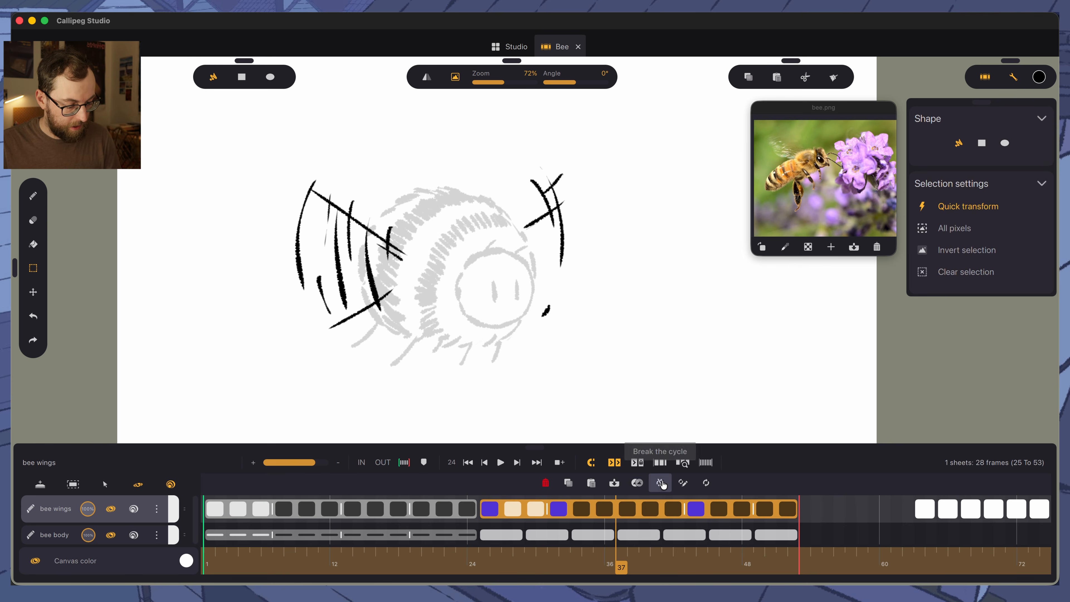
# Break the bee wings cycle section from frame 25 to 53 into individual sheets and unlink all of them
pyautogui.click(662, 484)
pyautogui.moveTo(487, 514); pyautogui.dragTo(788, 512)
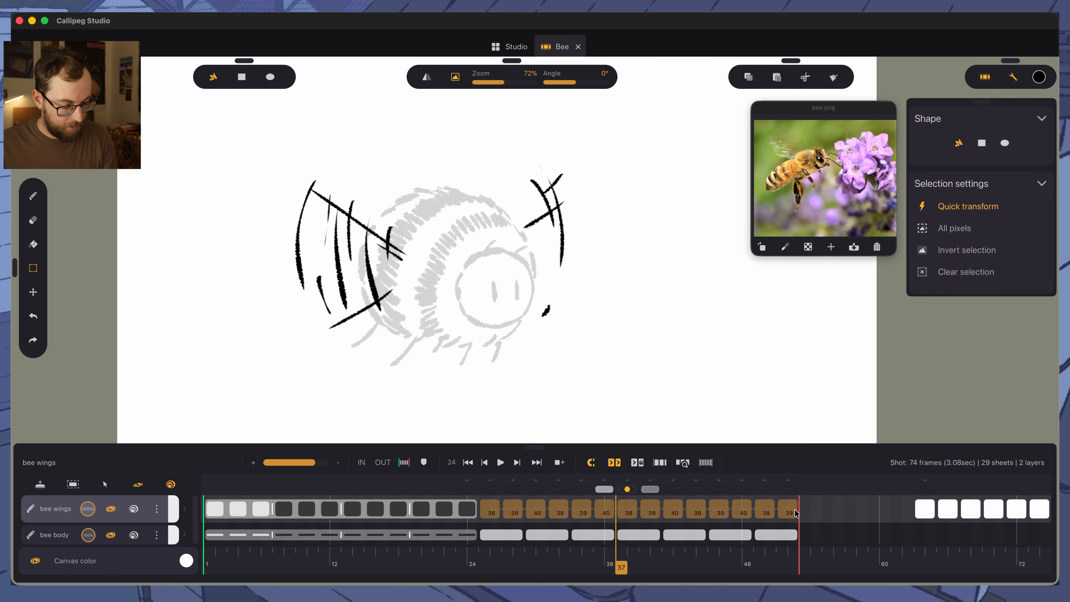
pyautogui.click(661, 484)
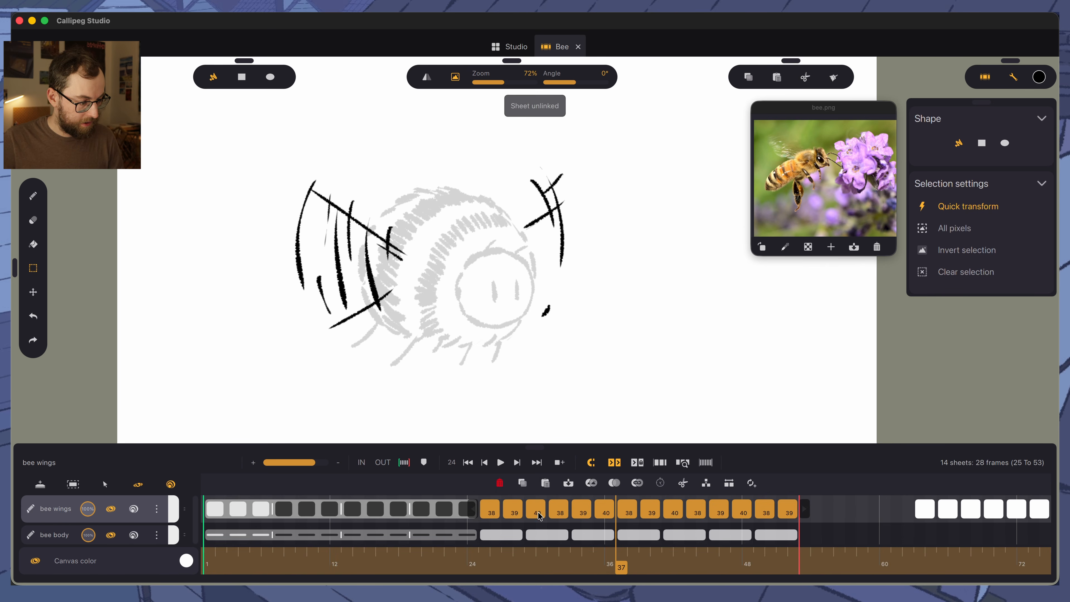
pyautogui.click(518, 512)
pyautogui.press('Left')
pyautogui.press('Right')
pyautogui.press('Right')
pyautogui.press('Right')
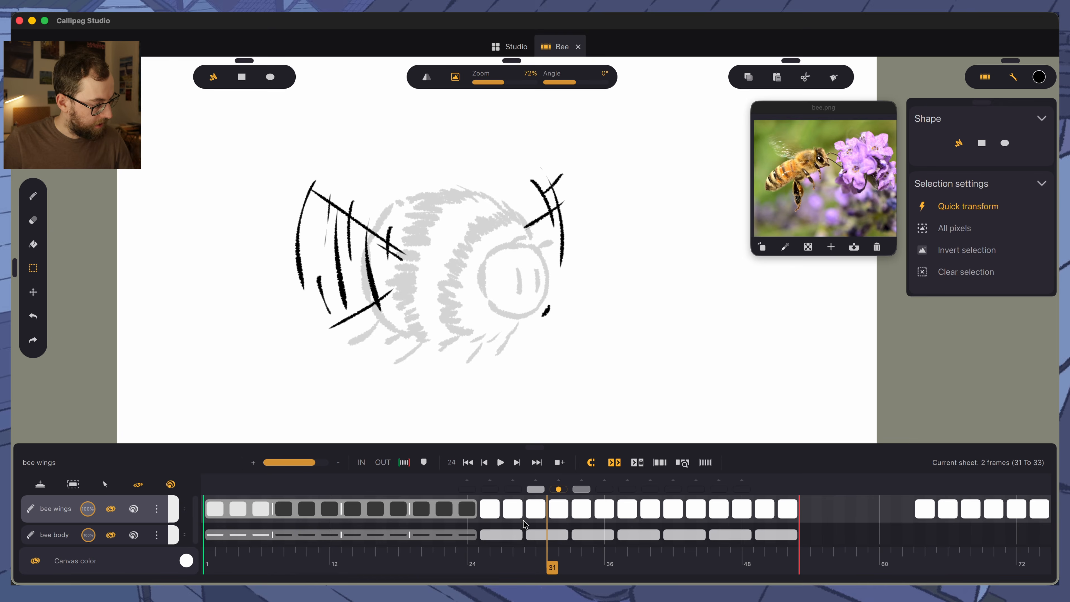
# Lasso the left wing on the frame 31 sheet, shift it slightly, and compare it with the neighbouring sheets
pyautogui.click(37, 291)
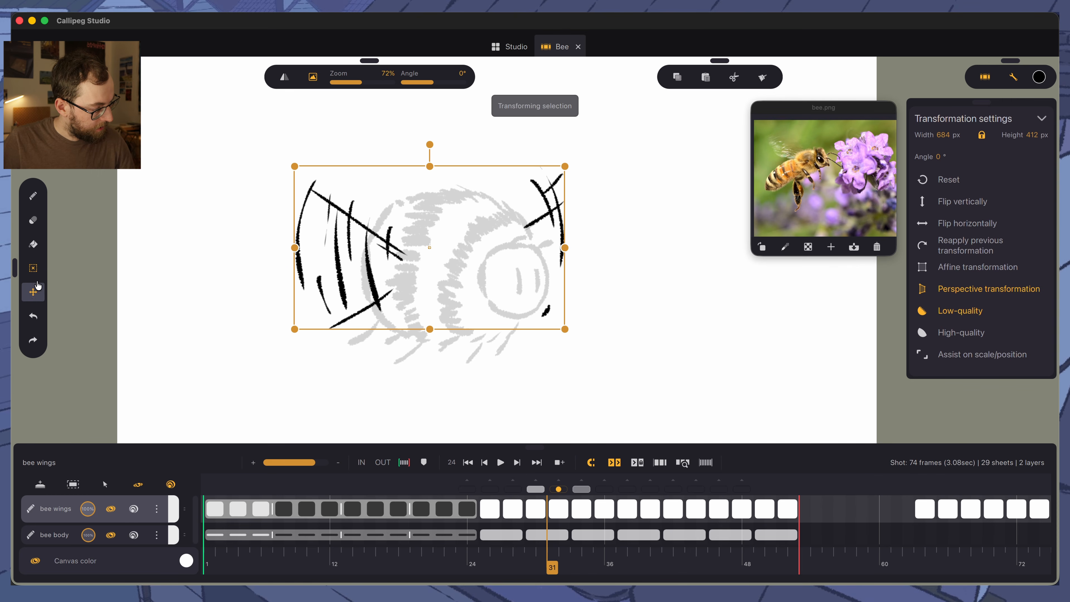
pyautogui.click(33, 268)
pyautogui.moveTo(270, 180)
pyautogui.mouseDown()
pyautogui.moveTo(335, 172)
pyautogui.moveTo(289, 289)
pyautogui.mouseUp()
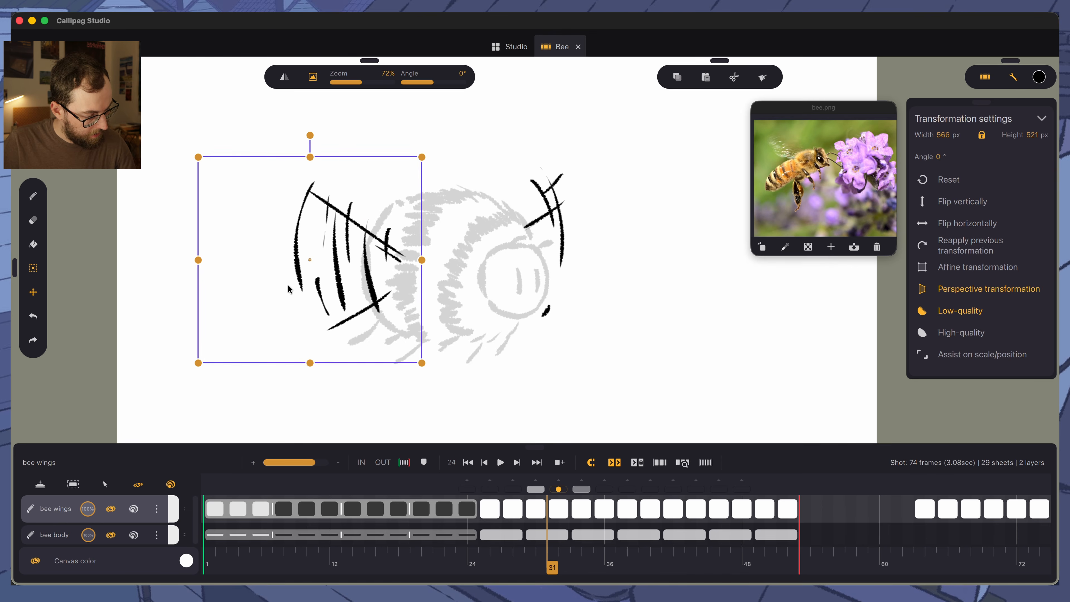
pyautogui.press('Left')
pyautogui.press('Right')
pyautogui.press('Left')
pyautogui.press('Right')
pyautogui.press('Right')
# Lasso the left wing on the sheets at frames 33, 35 and 37, move it slightly outward, and play back the shot
pyautogui.click(33, 268)
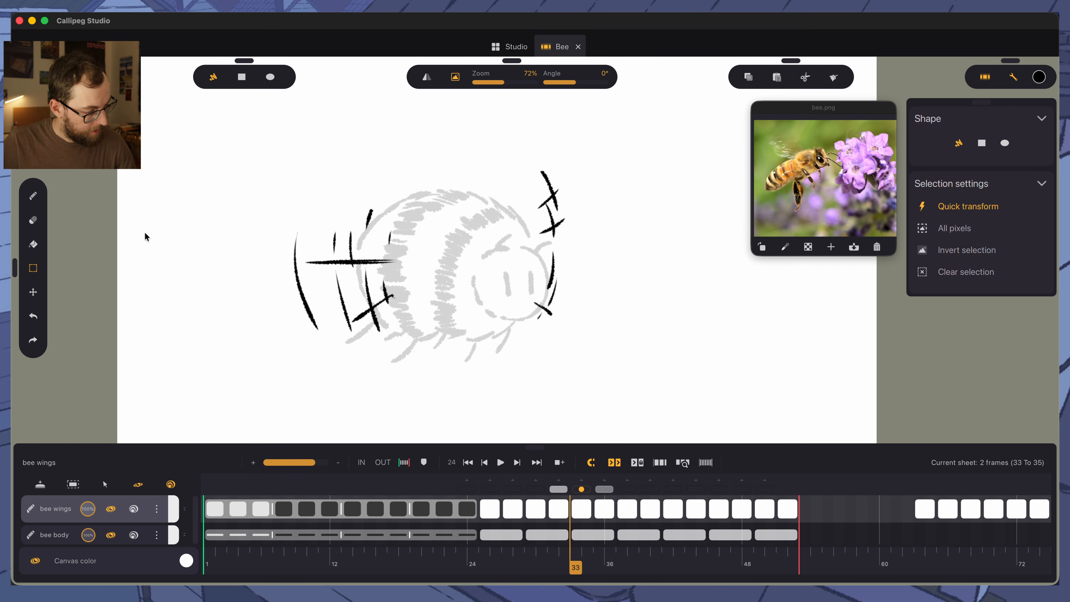
pyautogui.moveTo(277, 191)
pyautogui.mouseDown()
pyautogui.moveTo(417, 261)
pyautogui.moveTo(260, 268)
pyautogui.mouseUp()
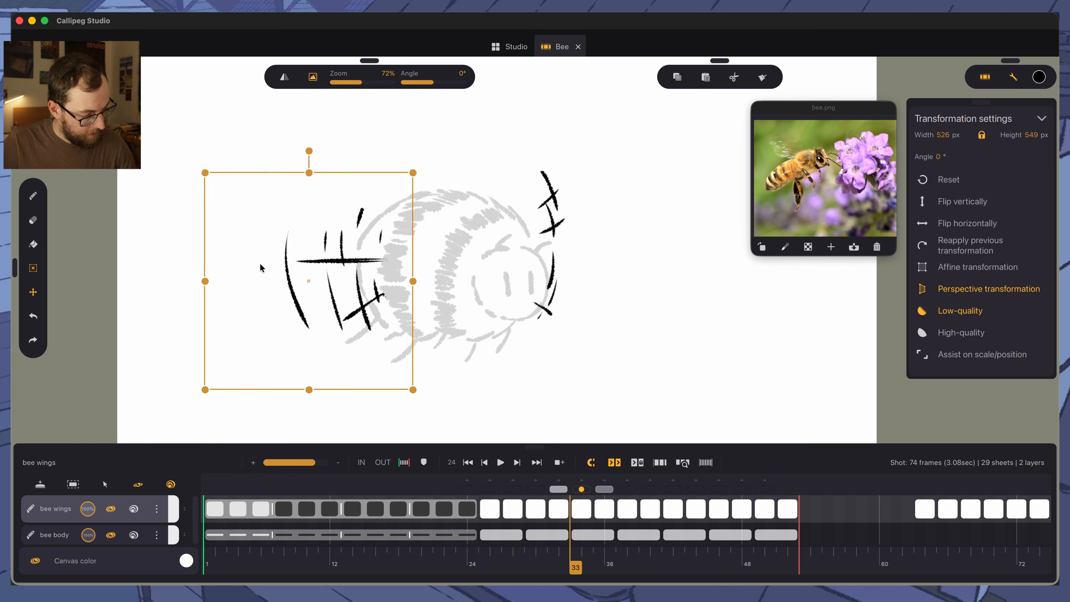
pyautogui.press('Left')
pyautogui.press('Right')
pyautogui.moveTo(499, 142)
pyautogui.mouseDown()
pyautogui.moveTo(522, 359)
pyautogui.moveTo(456, 266)
pyautogui.moveTo(469, 245)
pyautogui.mouseUp()
pyautogui.press('Left')
pyautogui.press('Right')
pyautogui.press('Right')
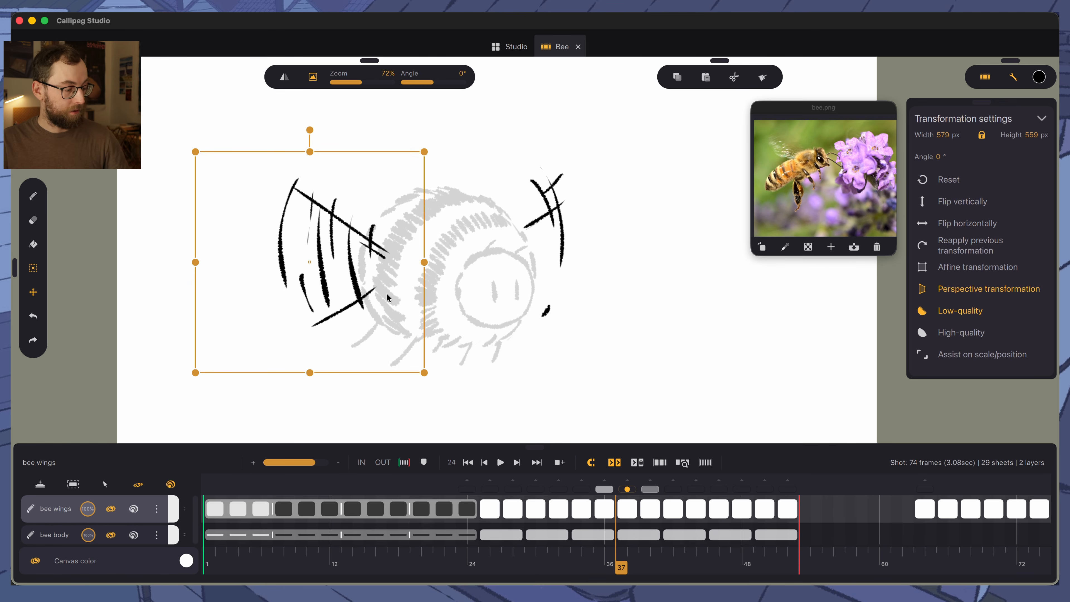
pyautogui.press('space')
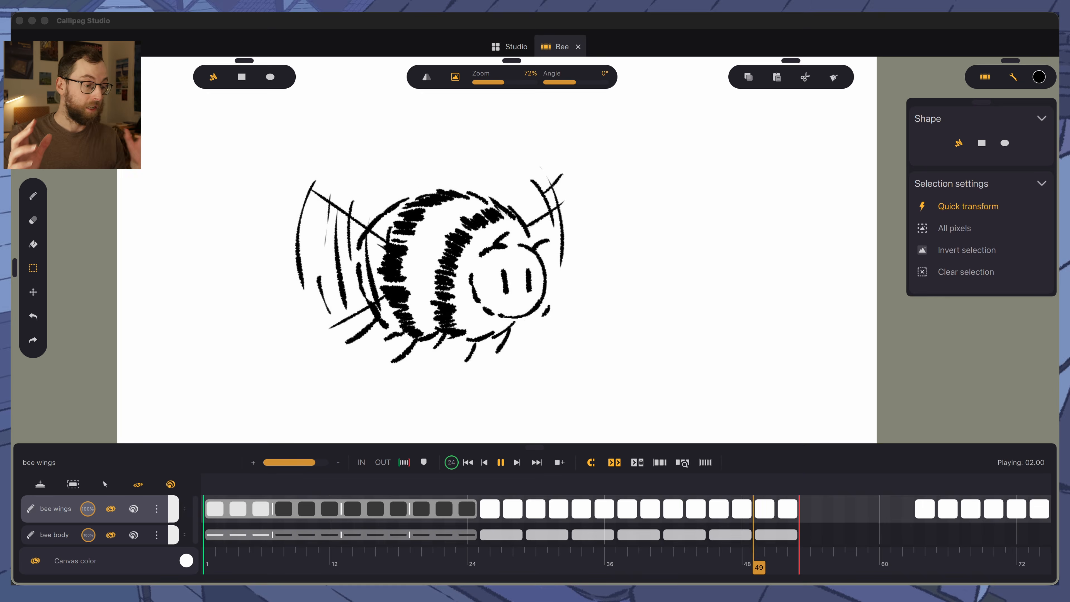
pyautogui.press('space')
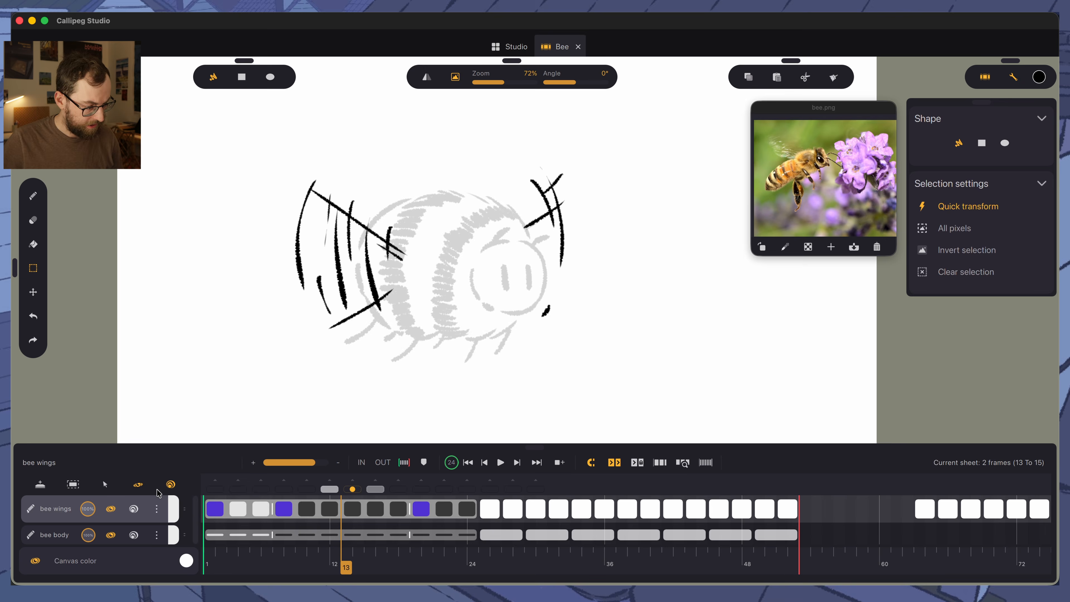
# Step through the bee wings sheets from frame 13 past frame 27, checking how the wings meet the body
pyautogui.press('Right')
pyautogui.press('e')
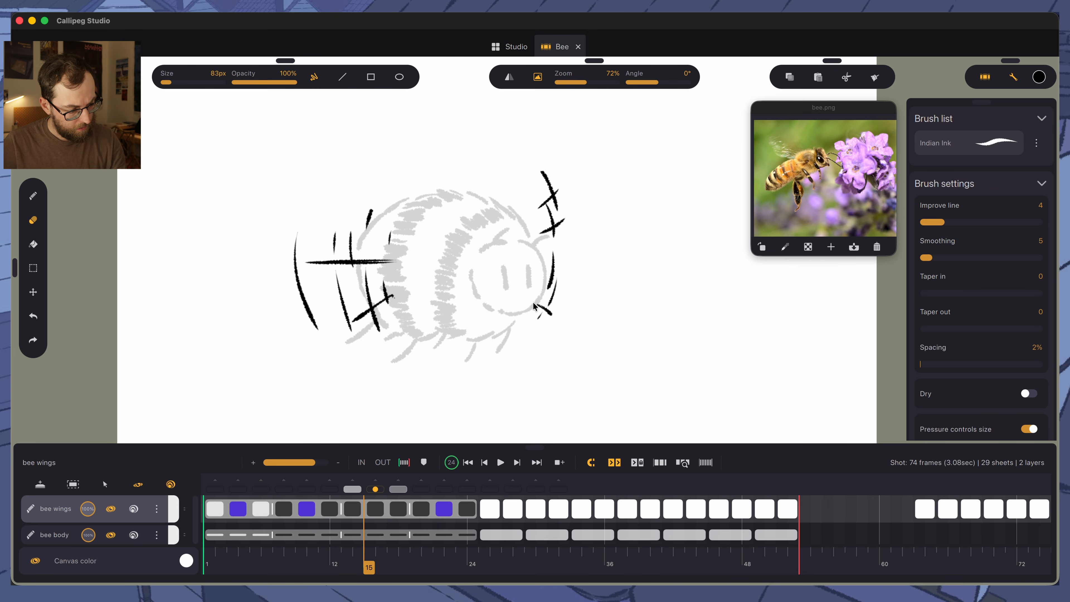
pyautogui.press('Right')
pyautogui.press('Right')
pyautogui.press('Right')
pyautogui.press('Left')
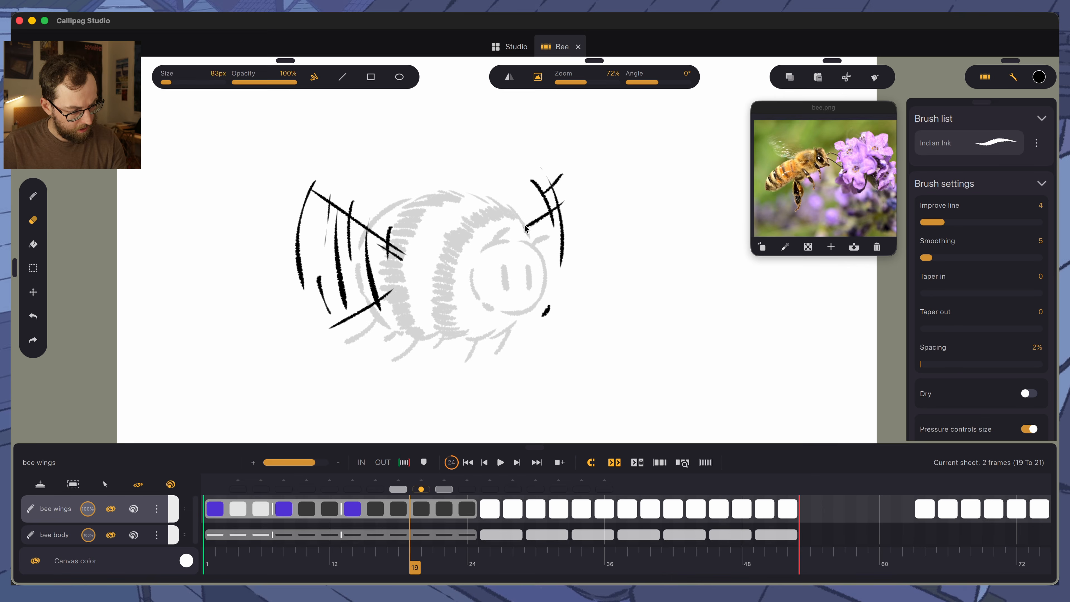
pyautogui.press('Right')
pyautogui.press('Right')
pyautogui.press('Right')
pyautogui.press('Right')
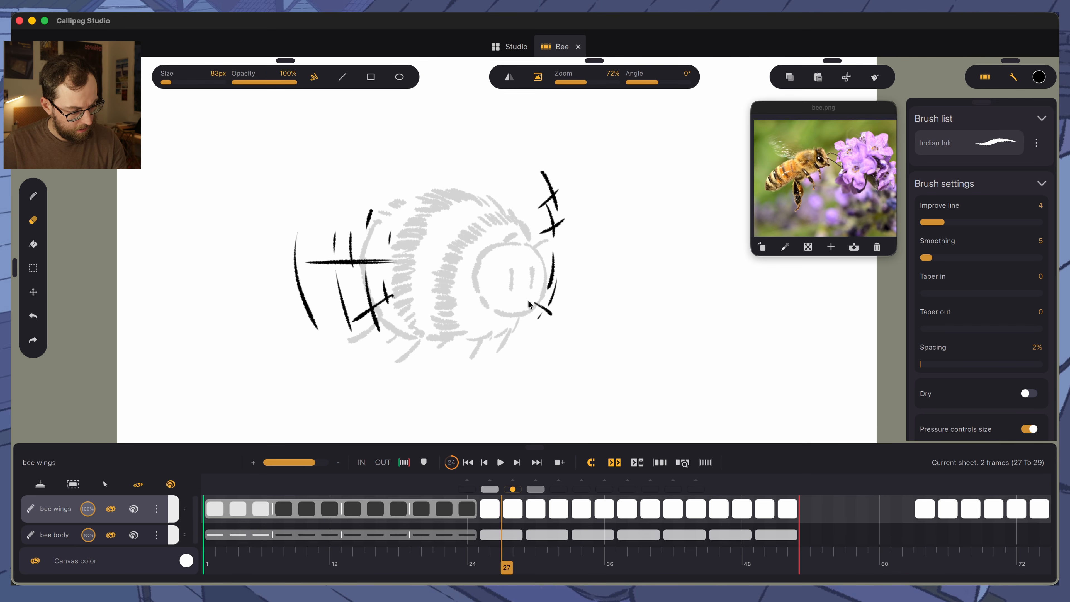
pyautogui.press('Right')
pyautogui.press('Right')
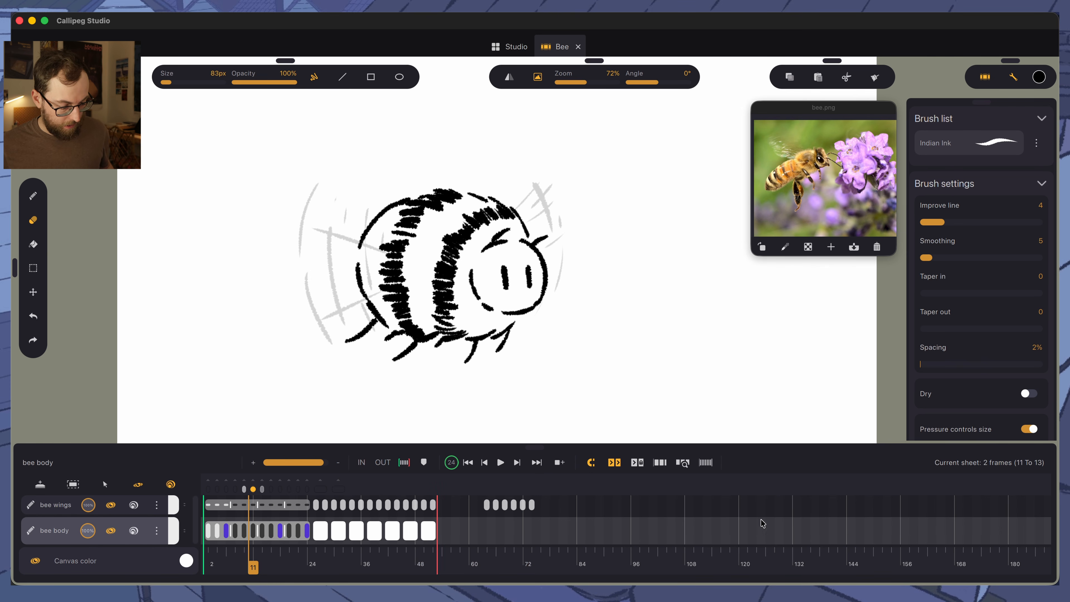
# Delete the six spare bee wings sheets between frames 63 and 75, beyond the shot's end
pyautogui.moveTo(665, 535); pyautogui.dragTo(476, 504)
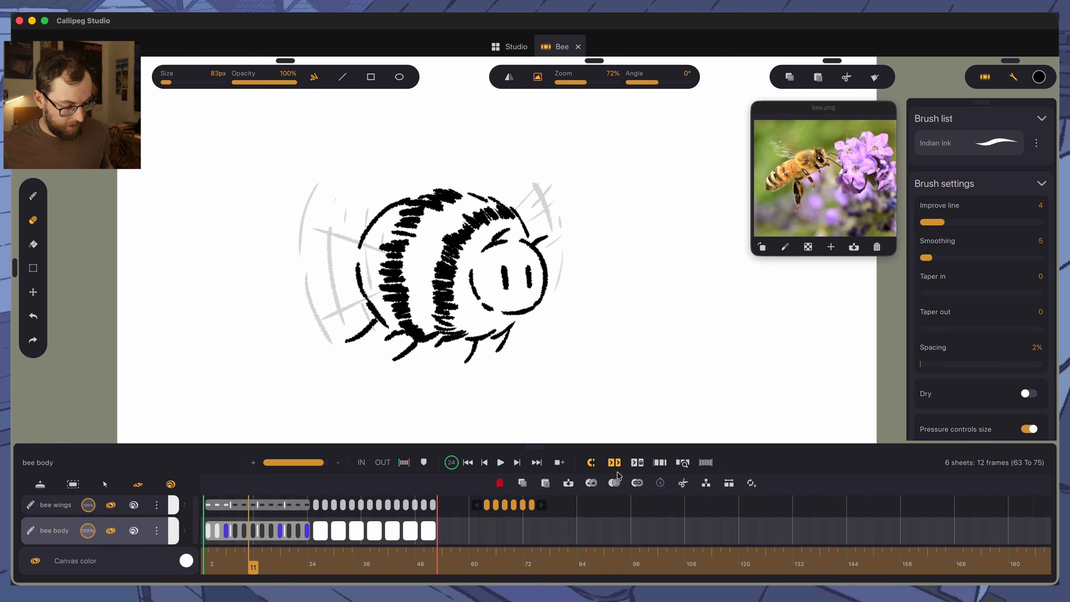
pyautogui.click(504, 485)
pyautogui.click(782, 573)
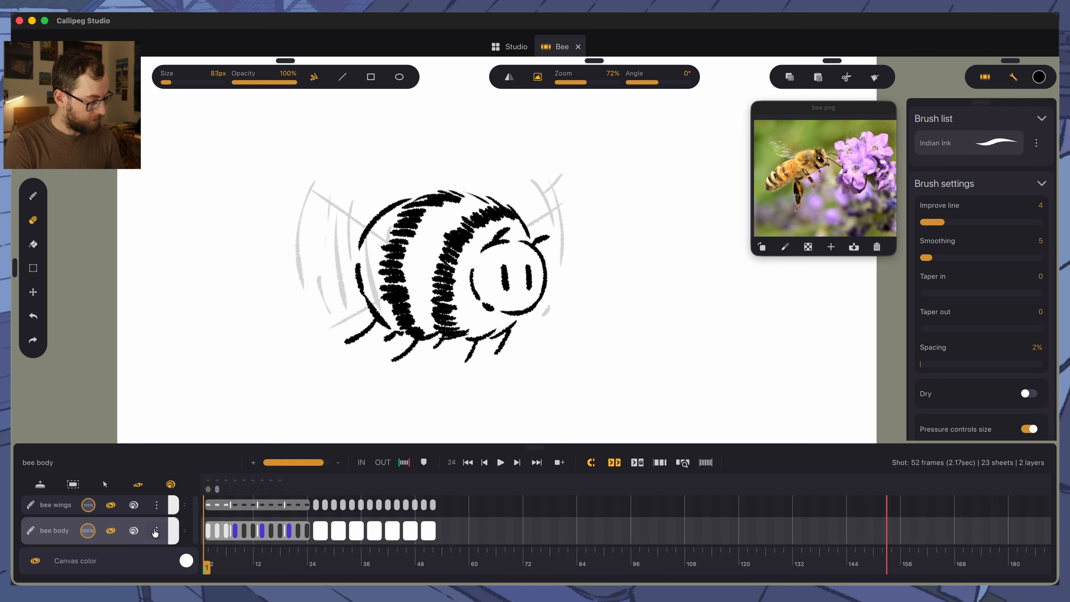
# Duplicate the bee body layer without its content and name the copy "bee body color"
pyautogui.click(156, 530)
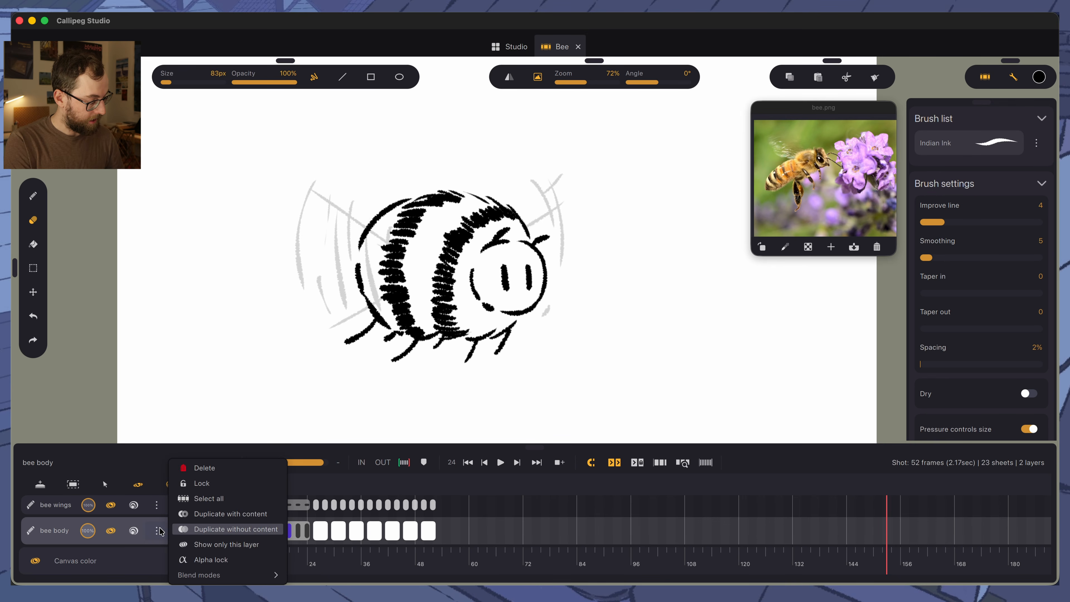
pyautogui.click(206, 530)
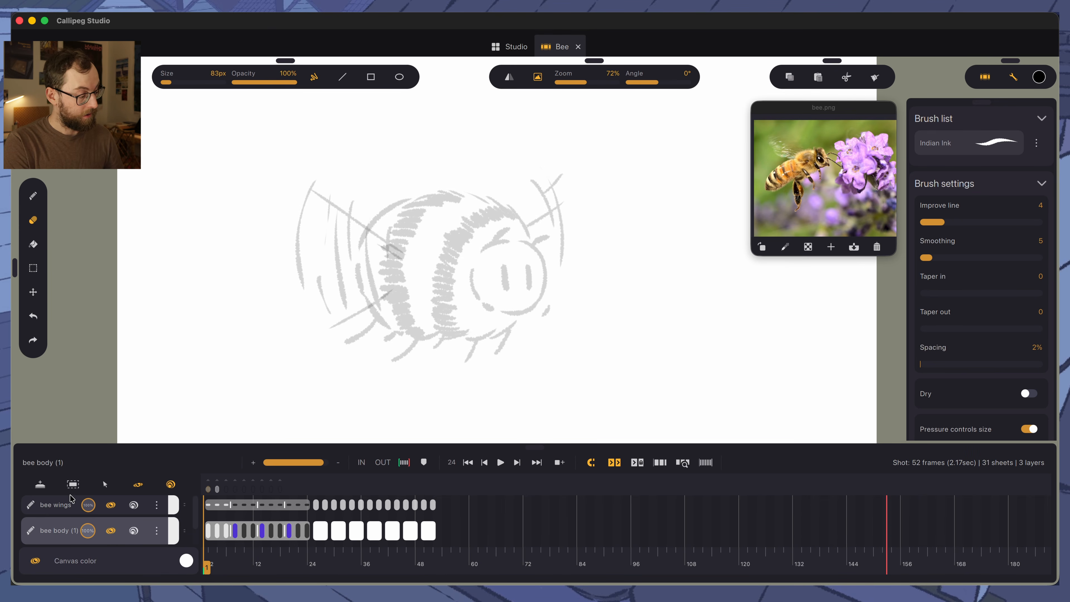
pyautogui.doubleClick(64, 506)
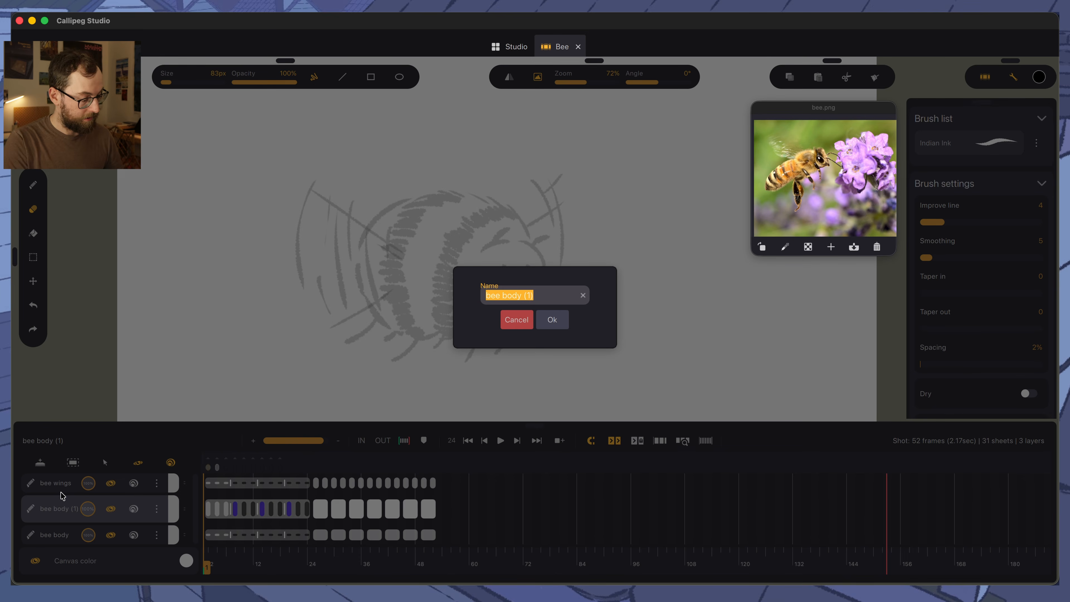
pyautogui.press('Right')
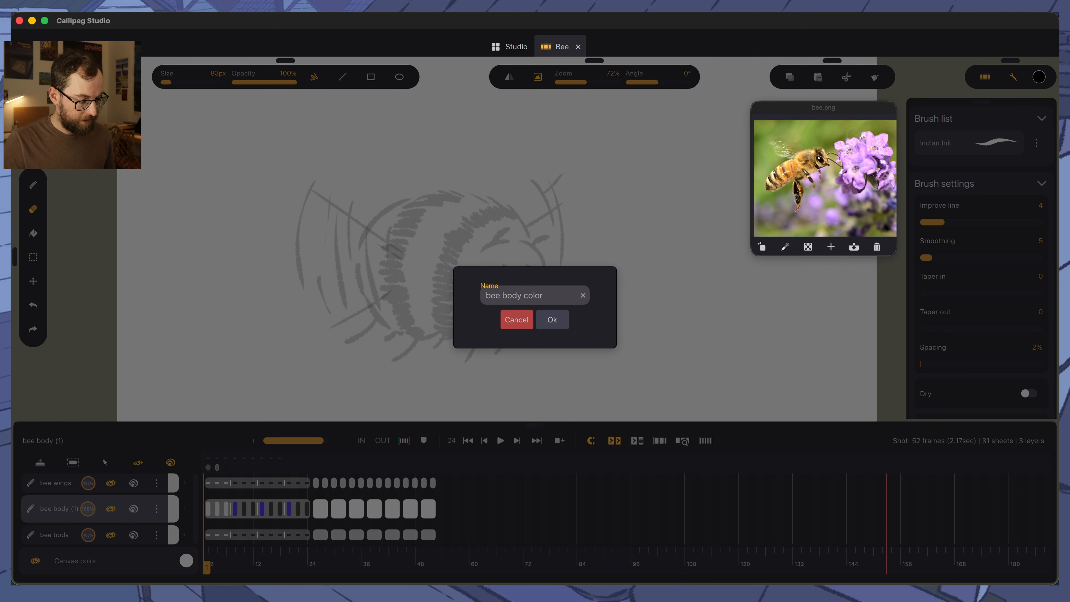
pyautogui.press('Return')
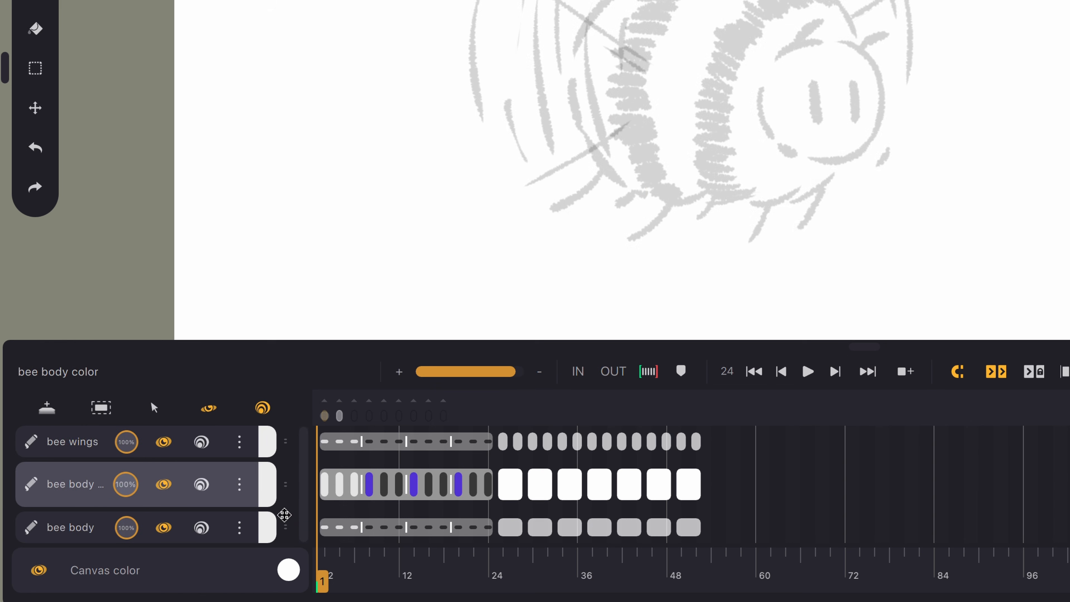
# Move the bee body color layer beneath the bee body layer and turn off the dimming of other layers
pyautogui.click(287, 441)
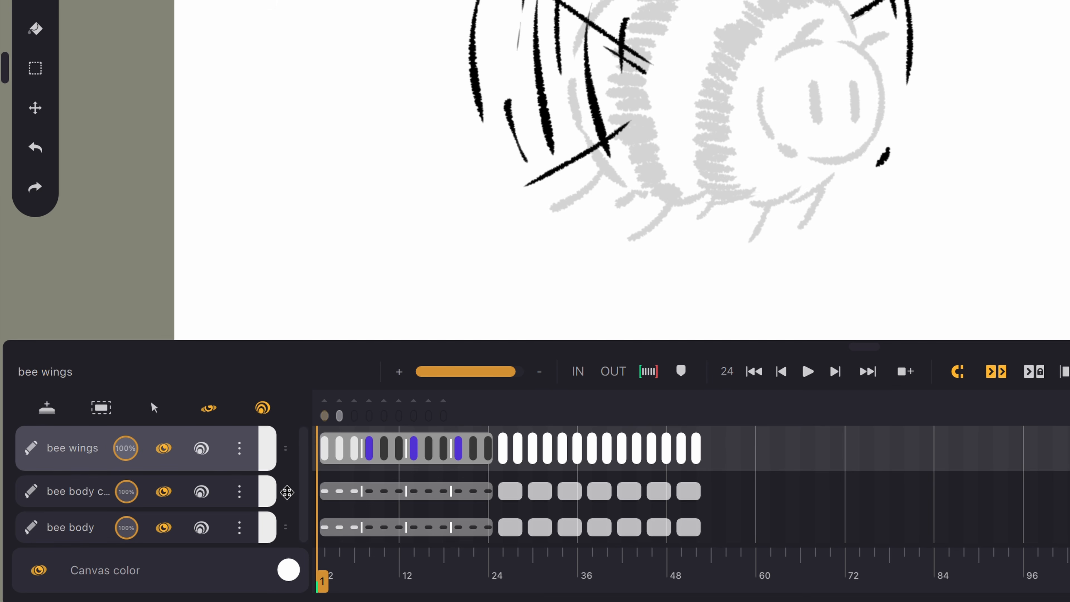
pyautogui.moveTo(287, 492); pyautogui.dragTo(291, 529)
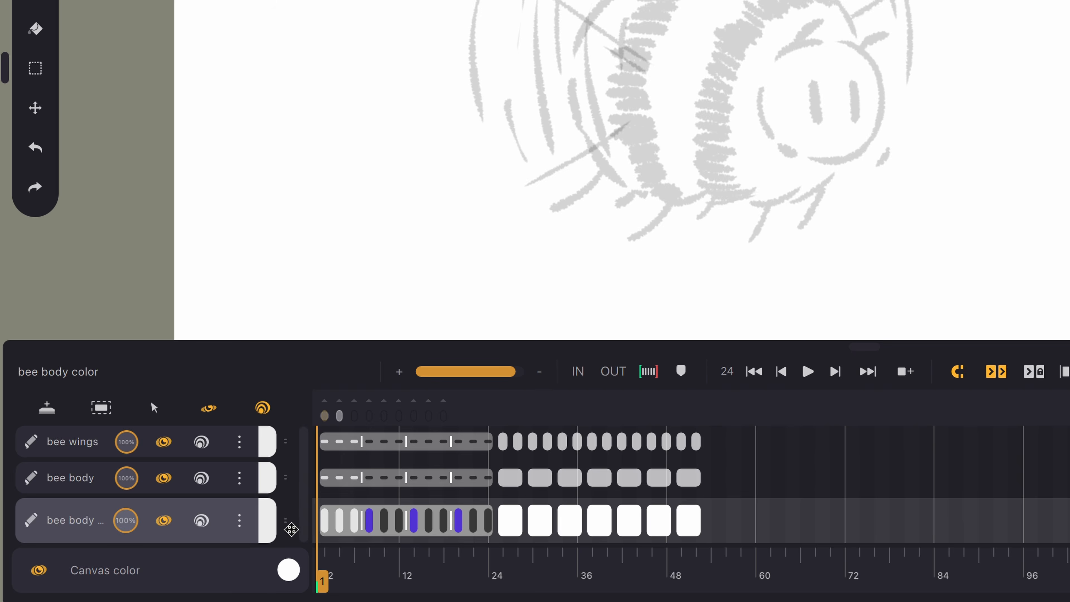
pyautogui.click(209, 408)
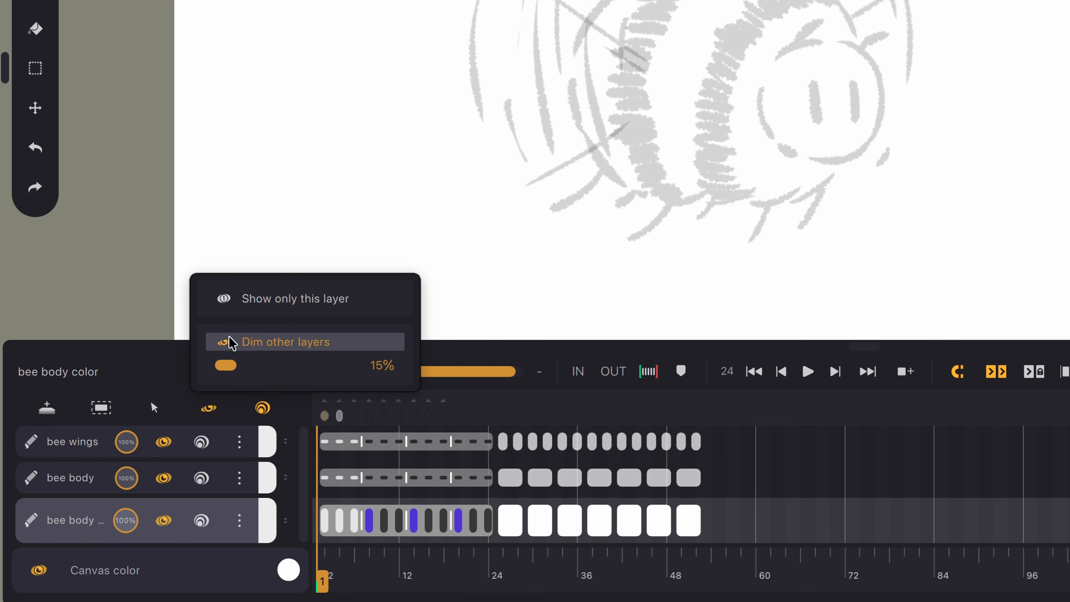
pyautogui.click(221, 342)
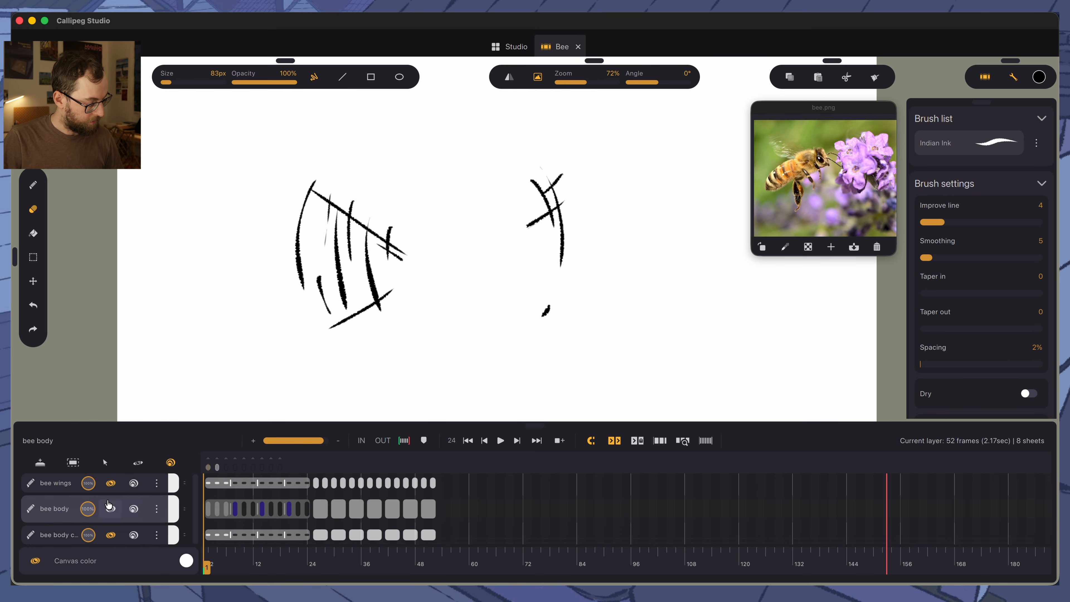
# Hide the bee wings and bee body layers to view the bee body color layer on its own
pyautogui.click(108, 493)
pyautogui.click(55, 536)
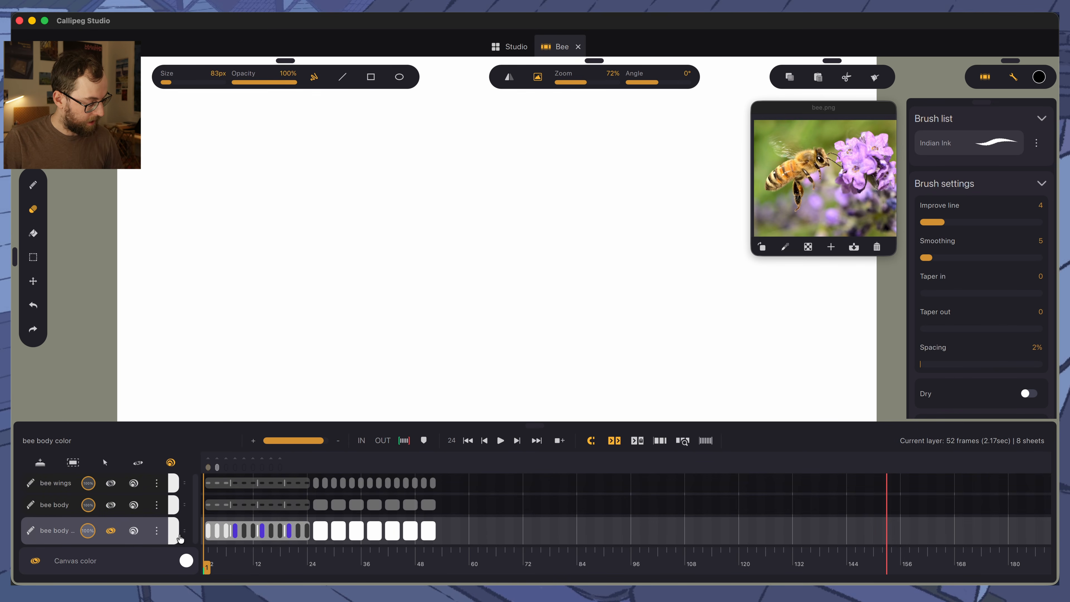
pyautogui.moveTo(209, 566)
pyautogui.mouseDown()
pyautogui.moveTo(421, 568)
pyautogui.moveTo(207, 567)
pyautogui.mouseUp()
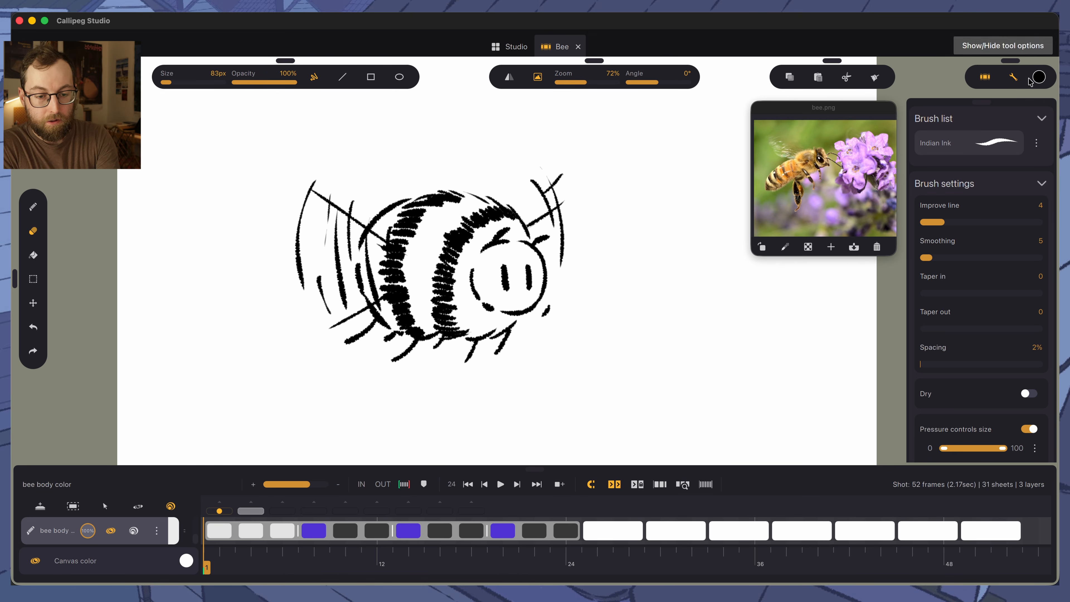
# Open the color wheel and detach it as a floating panel beside the bee drawing
pyautogui.click(1040, 77)
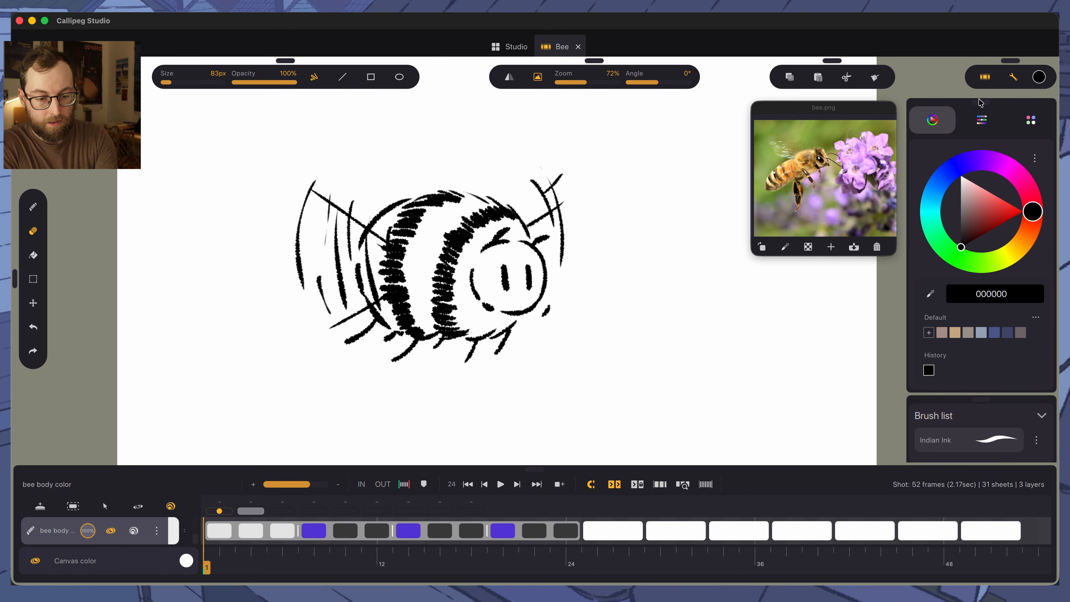
pyautogui.moveTo(971, 105); pyautogui.dragTo(671, 220)
pyautogui.moveTo(684, 230); pyautogui.dragTo(802, 217)
# Choose a yellow, debf4e, and brush it over the bee's body on the first bee body color sheet
pyautogui.moveTo(817, 352); pyautogui.dragTo(807, 363)
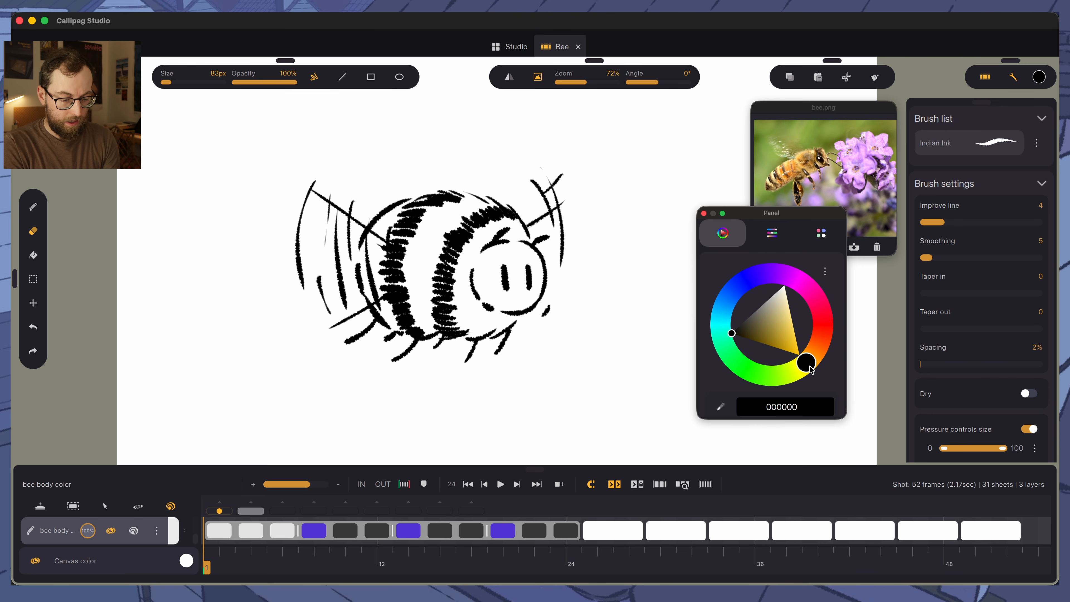
pyautogui.click(785, 335)
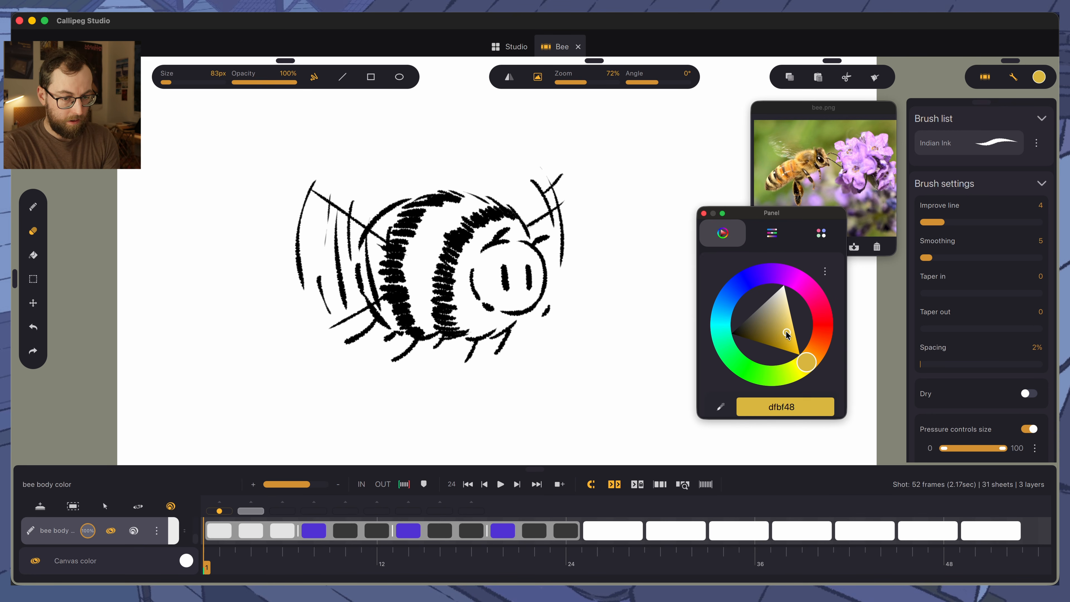
pyautogui.moveTo(786, 332); pyautogui.dragTo(786, 331)
pyautogui.press('b')
pyautogui.moveTo(432, 281); pyautogui.dragTo(407, 245)
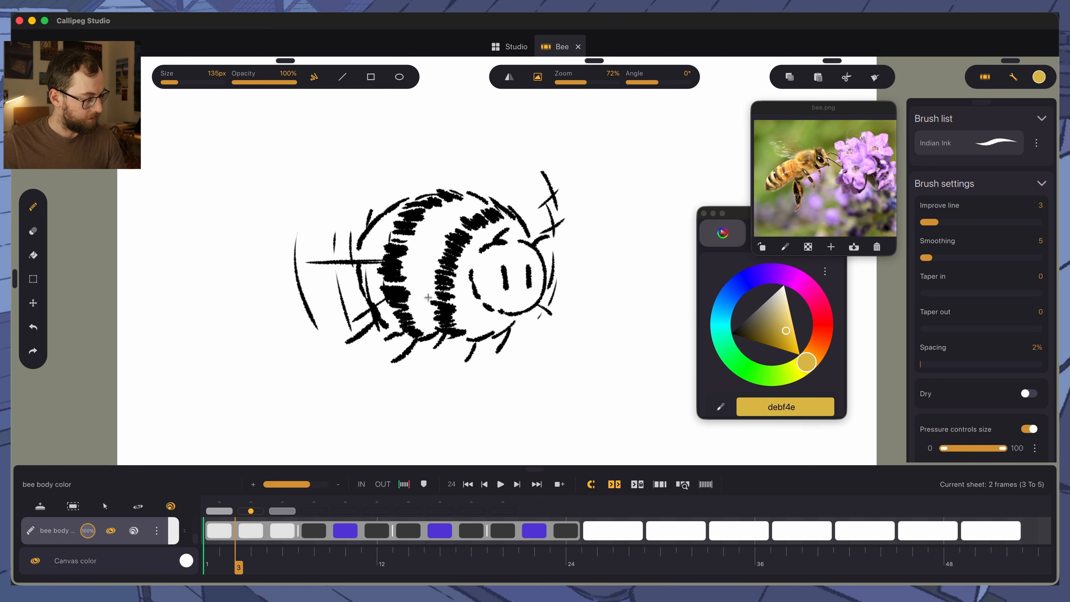
# Try the Fill tool with yellow inside the bee's outline on the frame 3 sheet, and undo the fill
pyautogui.press('f')
pyautogui.click(490, 287)
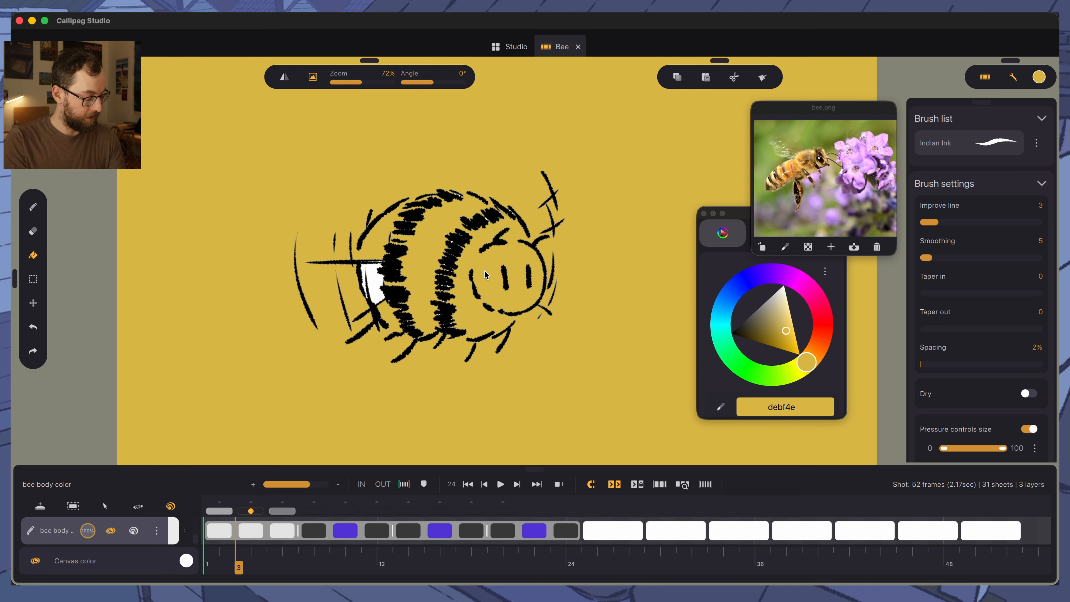
pyautogui.press('super+z')
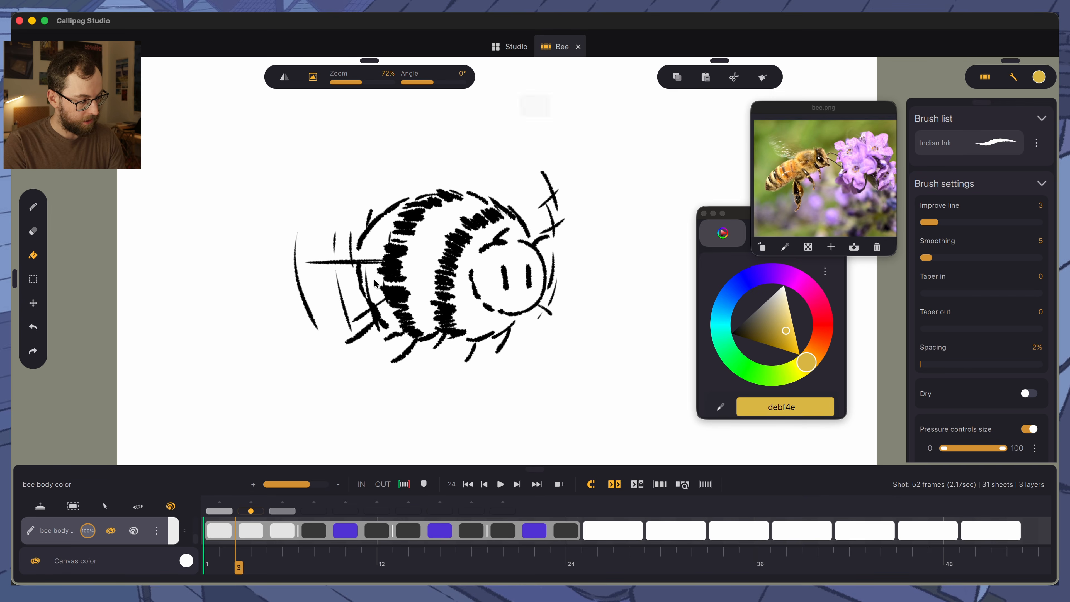
# Try the Brush's filled freehand mode to draw a solid yellow shape over the body at frame 3, and undo it
pyautogui.press('b')
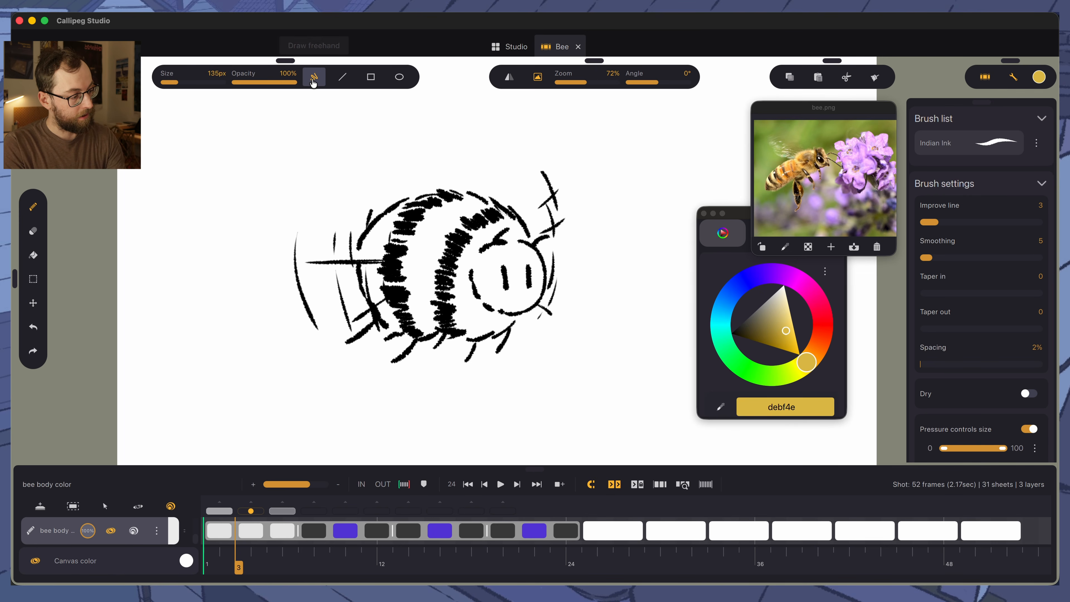
pyautogui.click(315, 77)
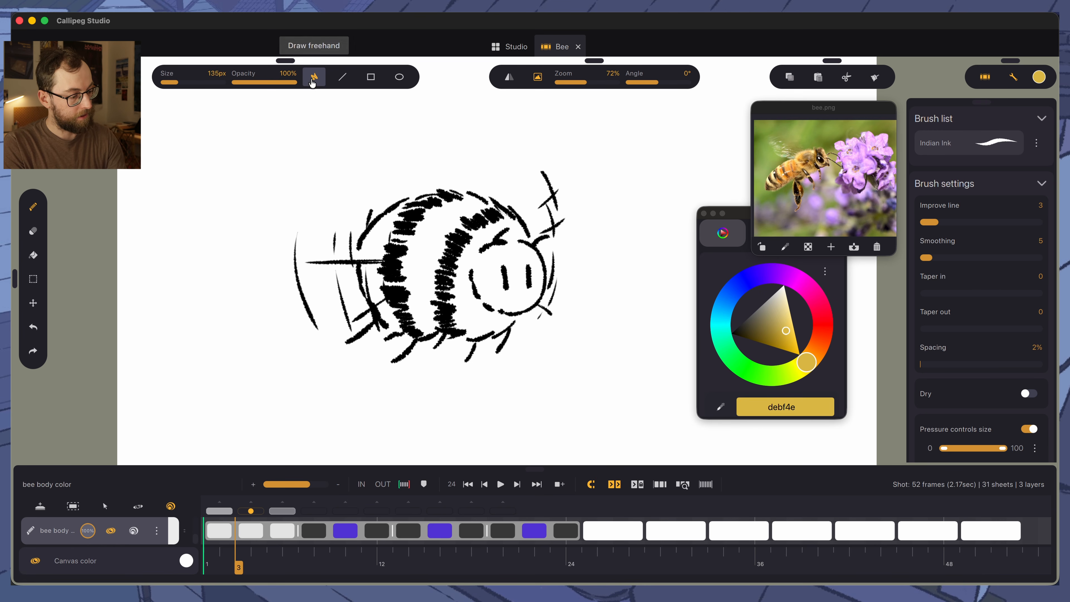
pyautogui.moveTo(429, 212)
pyautogui.mouseDown()
pyautogui.moveTo(430, 330)
pyautogui.moveTo(392, 216)
pyautogui.mouseUp()
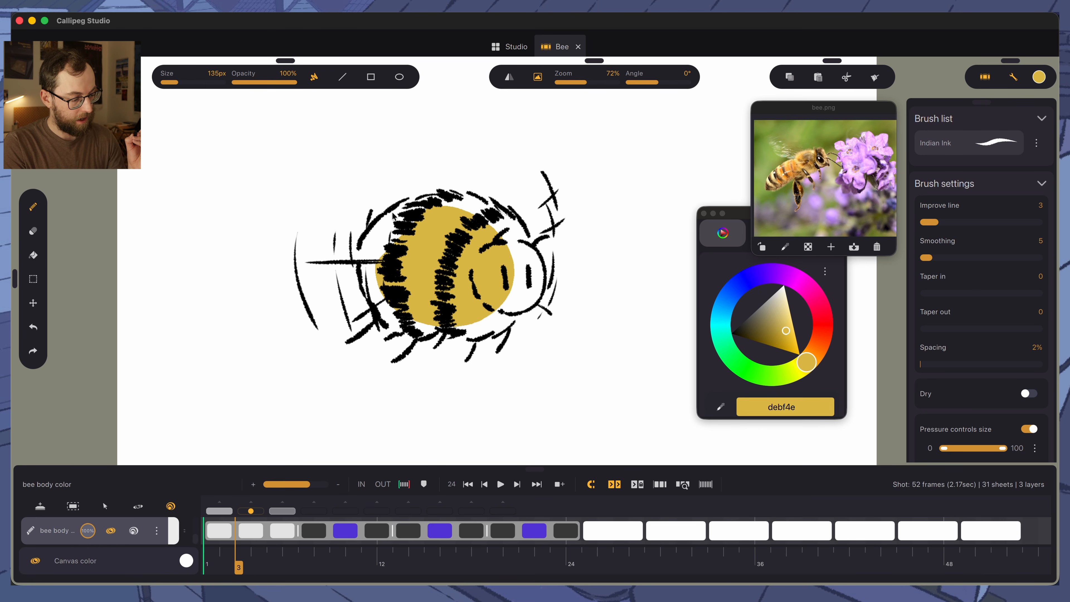
pyautogui.press('super+z')
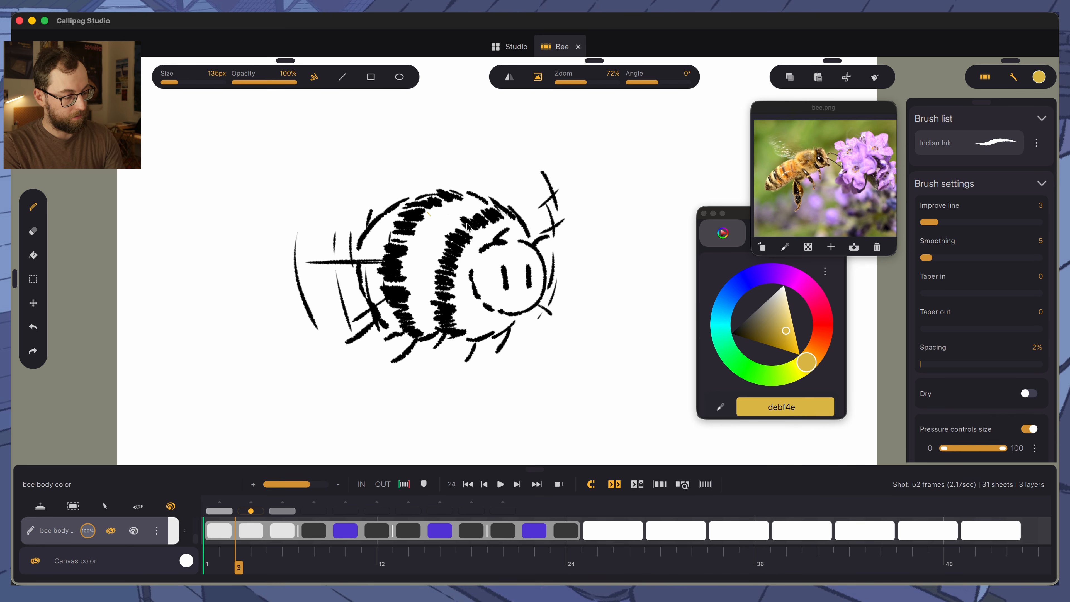
# Brush yellow over the bee's body on the frame 3 sheet and on the following bee body color sheets
pyautogui.moveTo(506, 247); pyautogui.dragTo(468, 310)
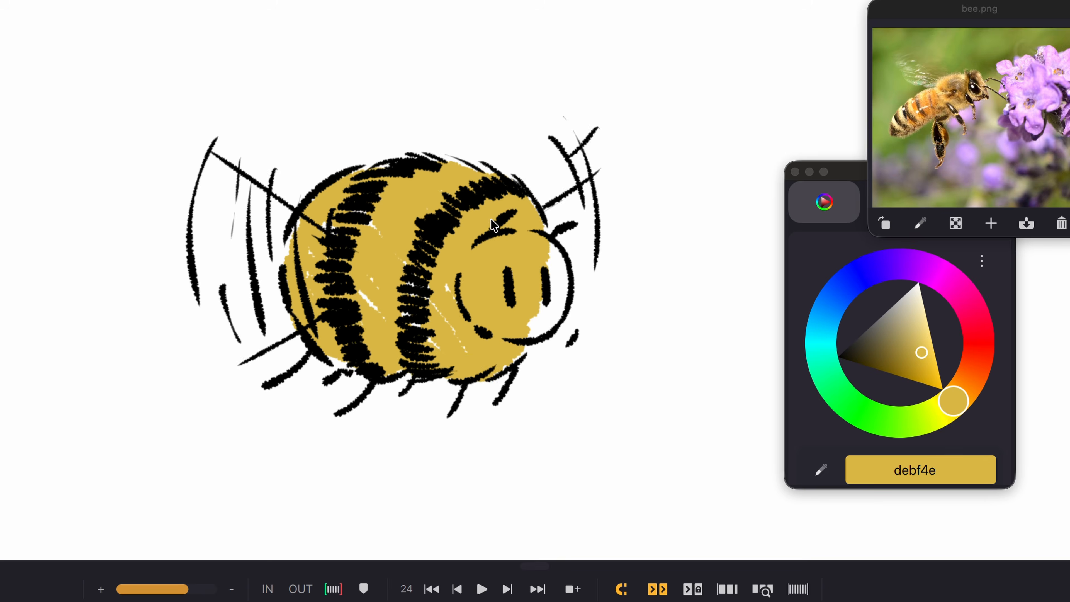
pyautogui.press('Right')
pyautogui.press('Right')
pyautogui.moveTo(502, 203); pyautogui.dragTo(447, 378)
pyautogui.press('Right')
pyautogui.moveTo(533, 253)
pyautogui.mouseDown()
pyautogui.moveTo(467, 173)
pyautogui.moveTo(506, 363)
pyautogui.moveTo(308, 274)
pyautogui.moveTo(506, 367)
pyautogui.mouseUp()
pyautogui.press('Right')
pyautogui.press('Right')
pyautogui.moveTo(514, 224)
pyautogui.mouseDown()
pyautogui.moveTo(359, 230)
pyautogui.moveTo(512, 306)
pyautogui.mouseUp()
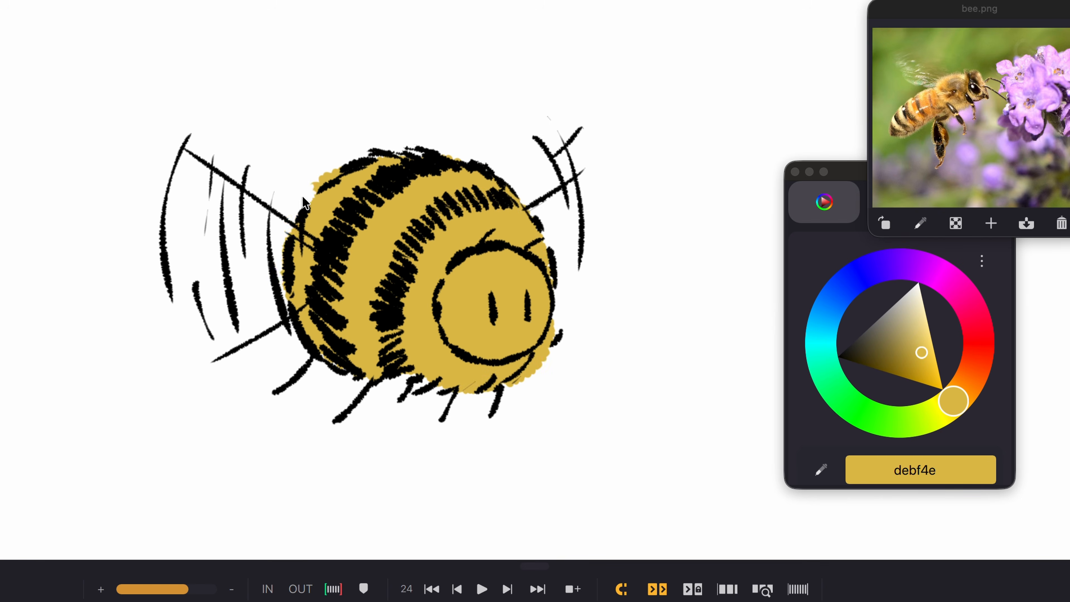
# Choose a gray, 726c56, and brush it over the bee's face on the frame 49 sheet
pyautogui.moveTo(756, 321); pyautogui.dragTo(757, 320)
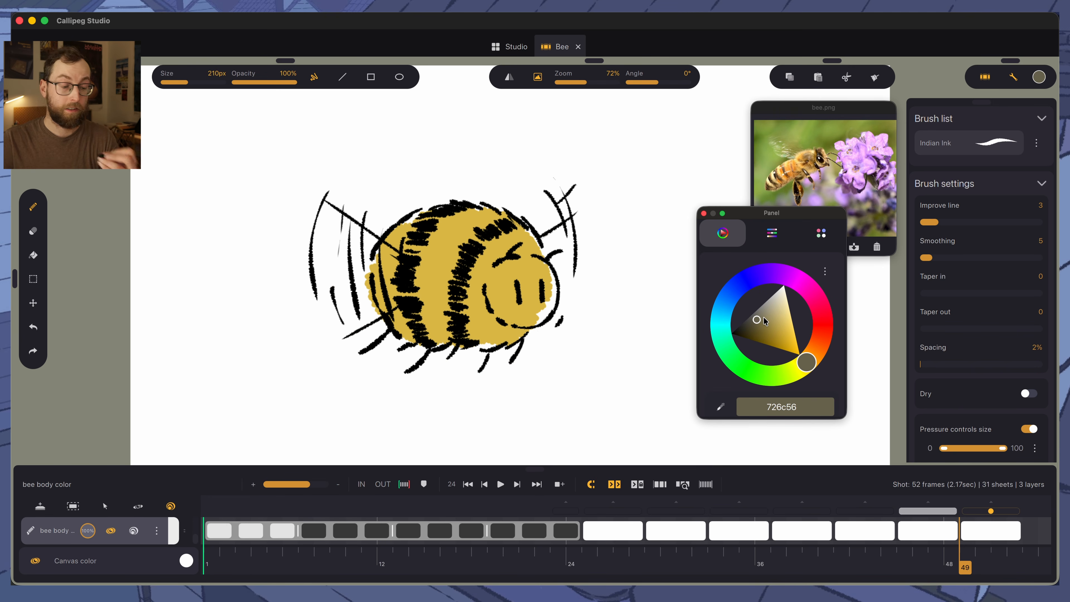
pyautogui.moveTo(498, 270); pyautogui.dragTo(531, 304)
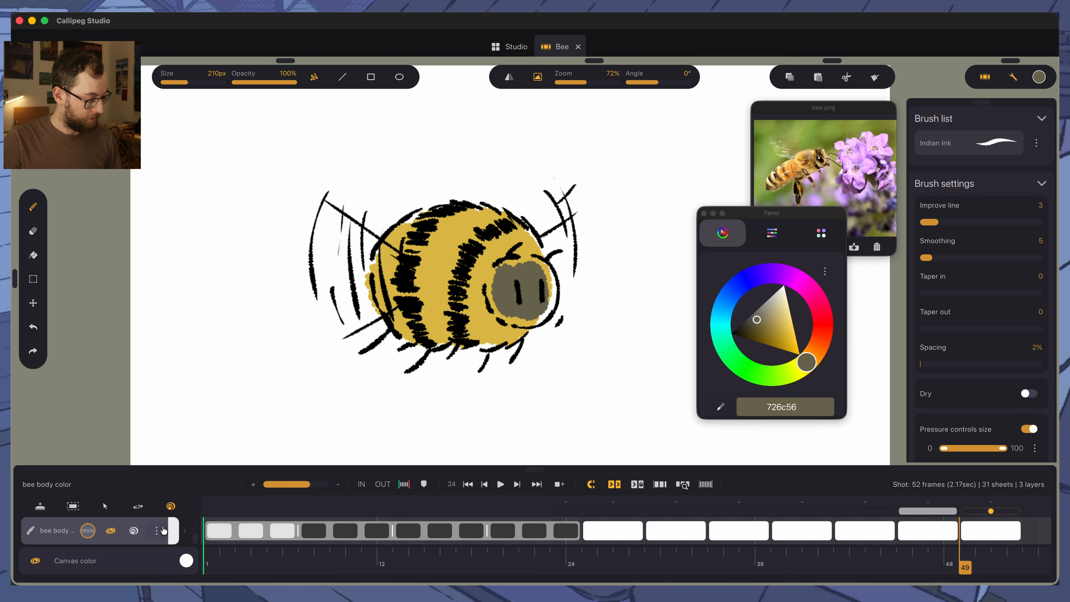
# Turn on Alpha lock for the bee body color layer and brush green b4c28a across the frame 49 coloring, undoing one stroke
pyautogui.click(156, 530)
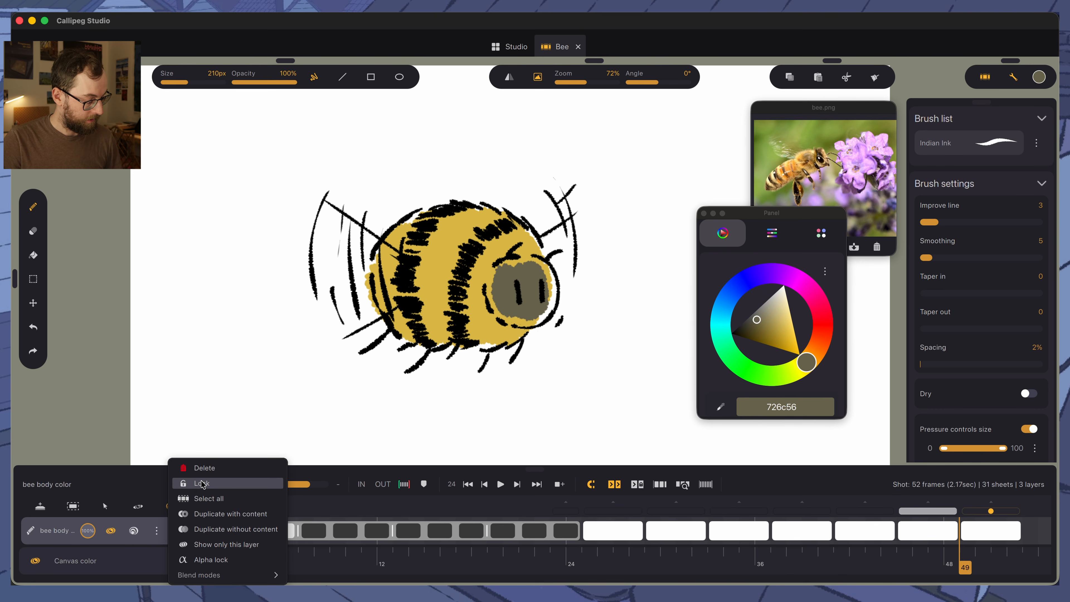
pyautogui.click(203, 560)
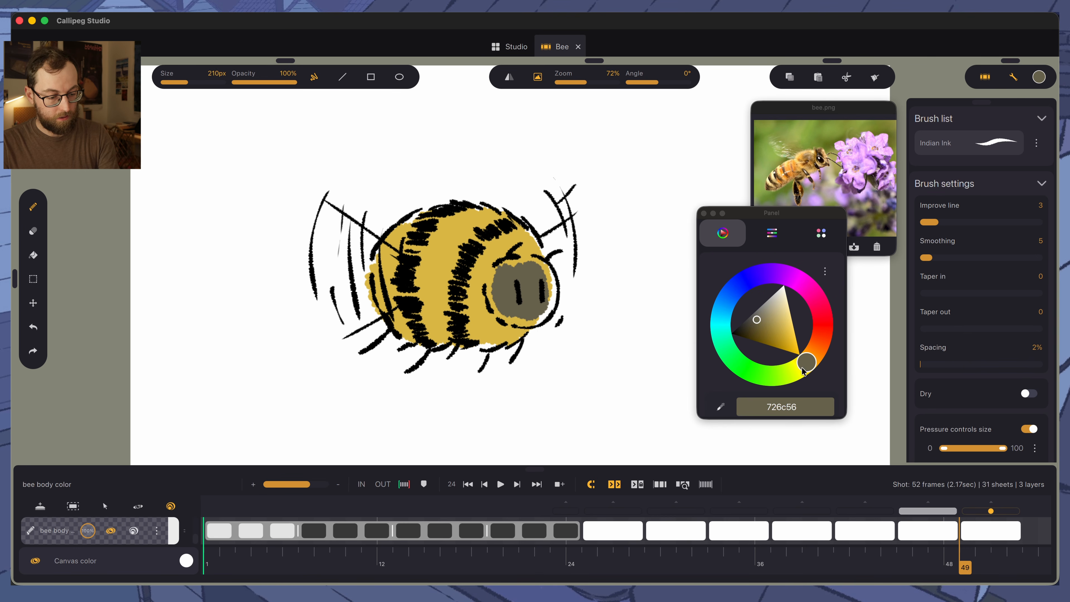
pyautogui.moveTo(803, 371); pyautogui.dragTo(784, 374)
pyautogui.click(780, 315)
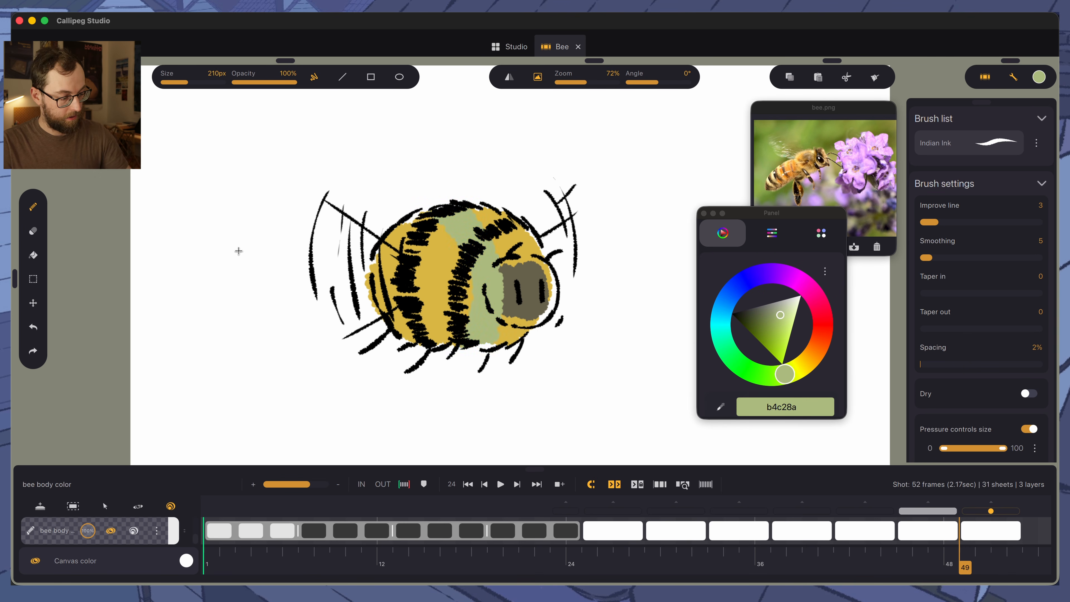
pyautogui.press('super+z')
pyautogui.moveTo(336, 179)
pyautogui.mouseDown()
pyautogui.moveTo(401, 180)
pyautogui.moveTo(191, 263)
pyautogui.mouseUp()
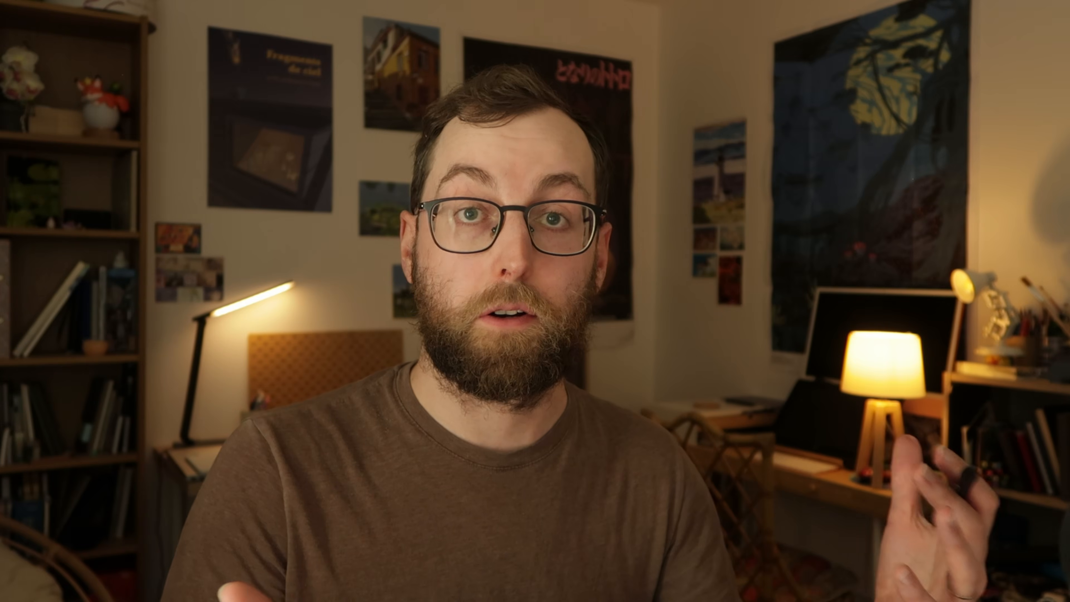
# Undo the last green stroke and sample the gray 726c56 from the bee's face as the brush color
pyautogui.press('super+z')
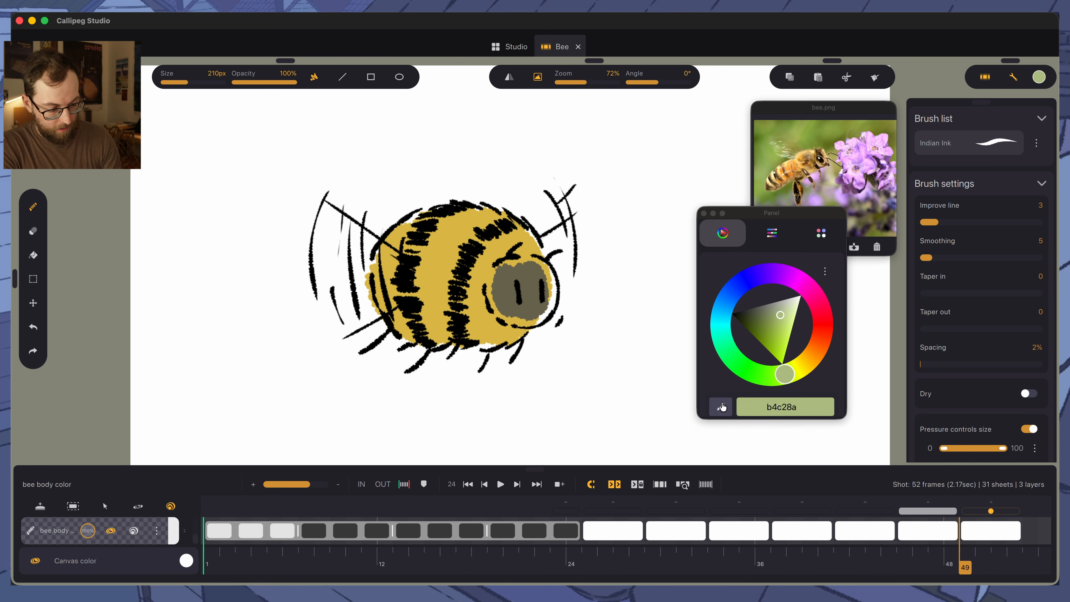
pyautogui.click(722, 407)
pyautogui.moveTo(532, 296); pyautogui.dragTo(503, 280)
# Turn off Alpha lock for the bee body color layer and brush gray over the bee's face across the sheets
pyautogui.click(157, 531)
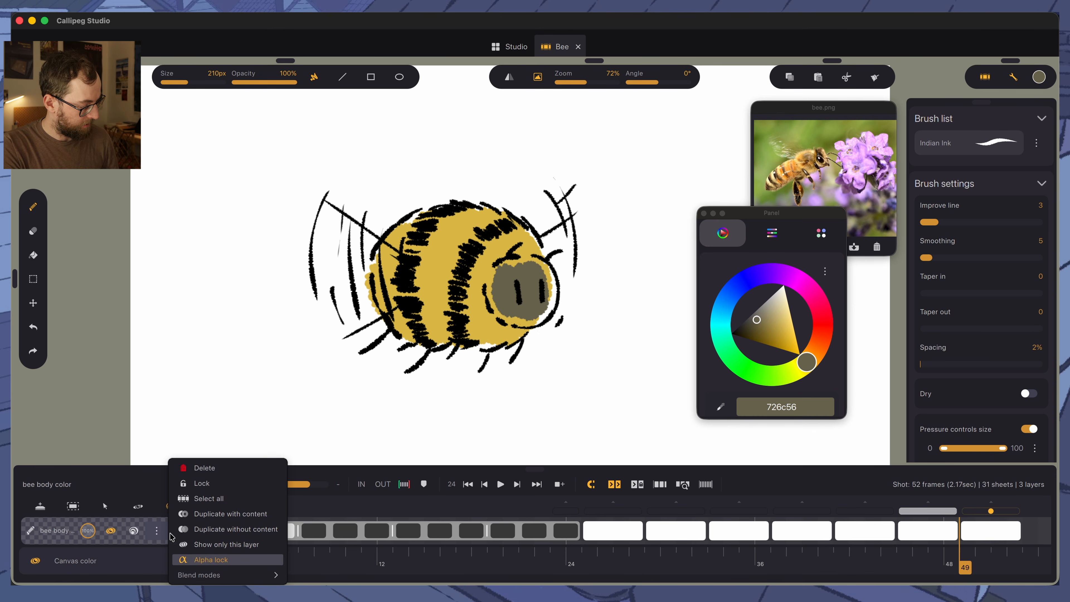
pyautogui.click(202, 557)
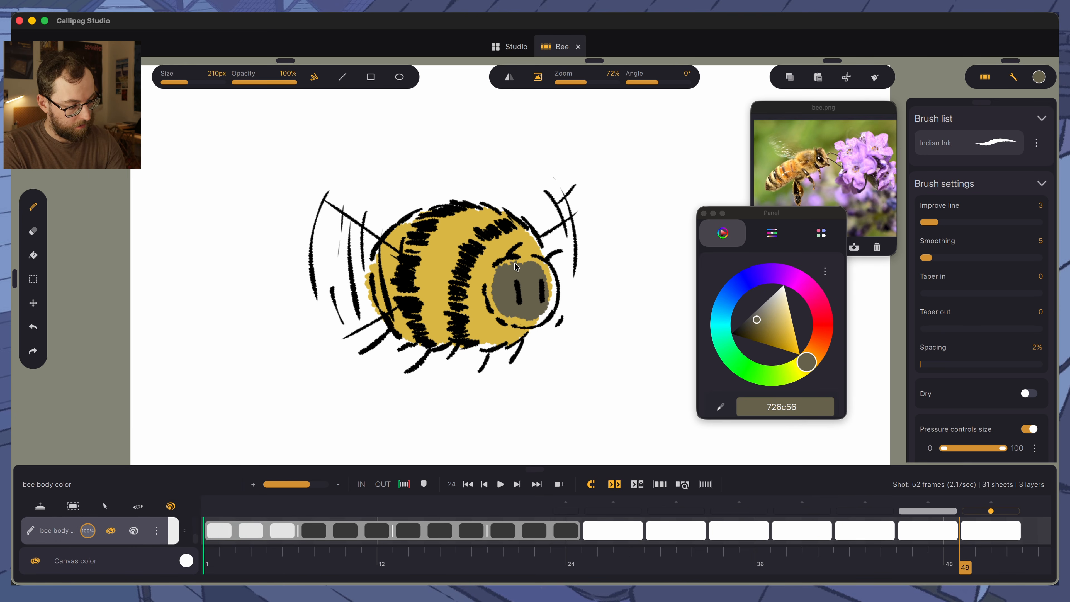
pyautogui.moveTo(505, 280)
pyautogui.mouseDown()
pyautogui.moveTo(523, 327)
pyautogui.moveTo(491, 303)
pyautogui.mouseUp()
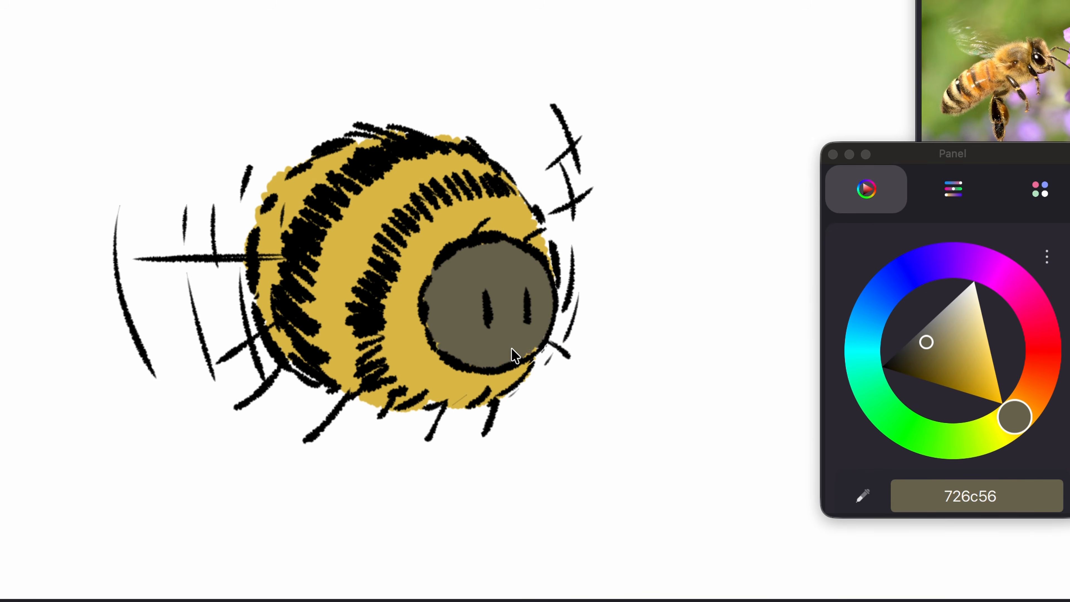
pyautogui.press('Left')
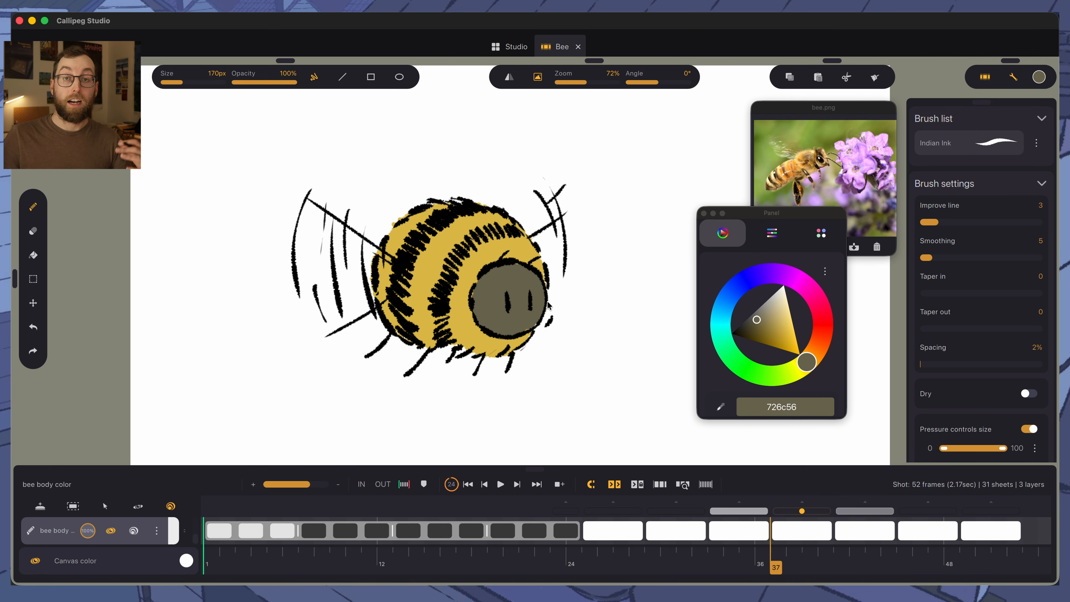
# Duplicate the bee wings layer without content and place the copy directly below the original
pyautogui.moveTo(103, 502); pyautogui.dragTo(103, 458)
pyautogui.click(156, 487)
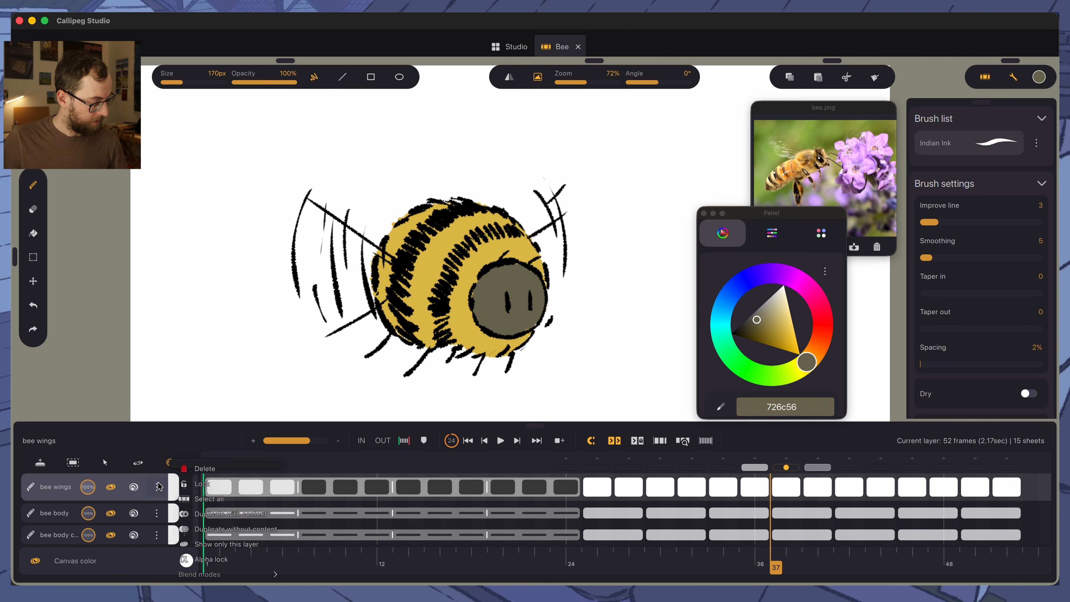
pyautogui.click(202, 529)
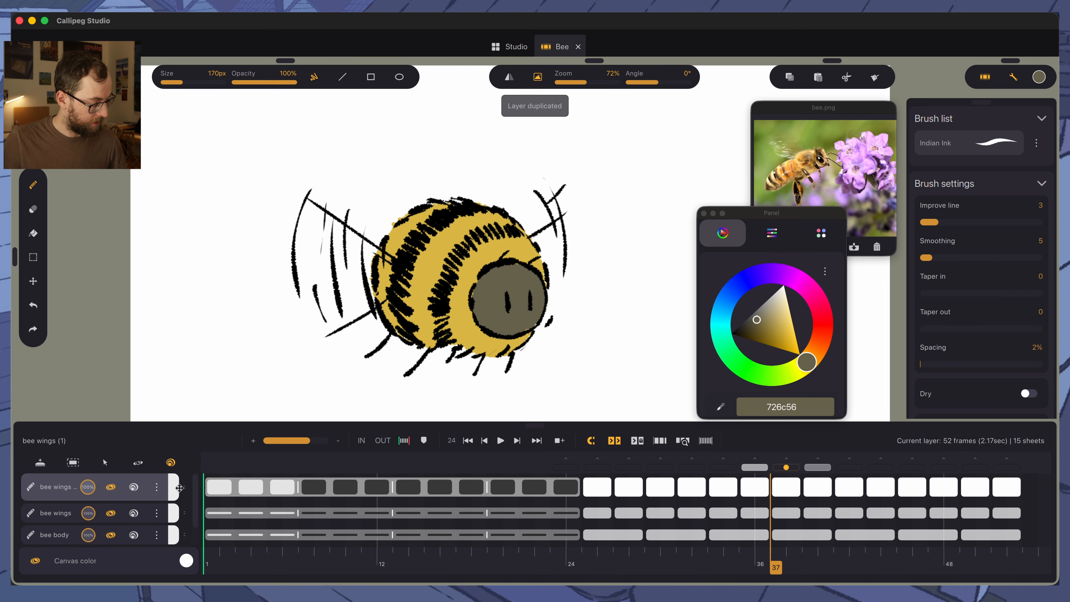
pyautogui.moveTo(185, 489); pyautogui.dragTo(184, 512)
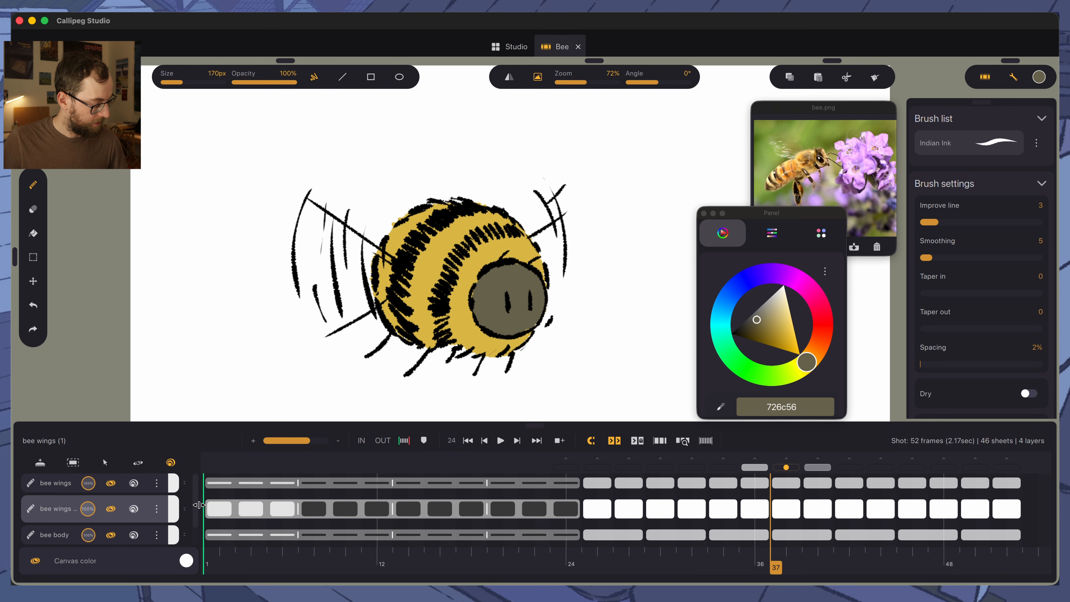
# Widen the layer list and rename the duplicated wings layer bee wings colors
pyautogui.moveTo(200, 507); pyautogui.dragTo(224, 508)
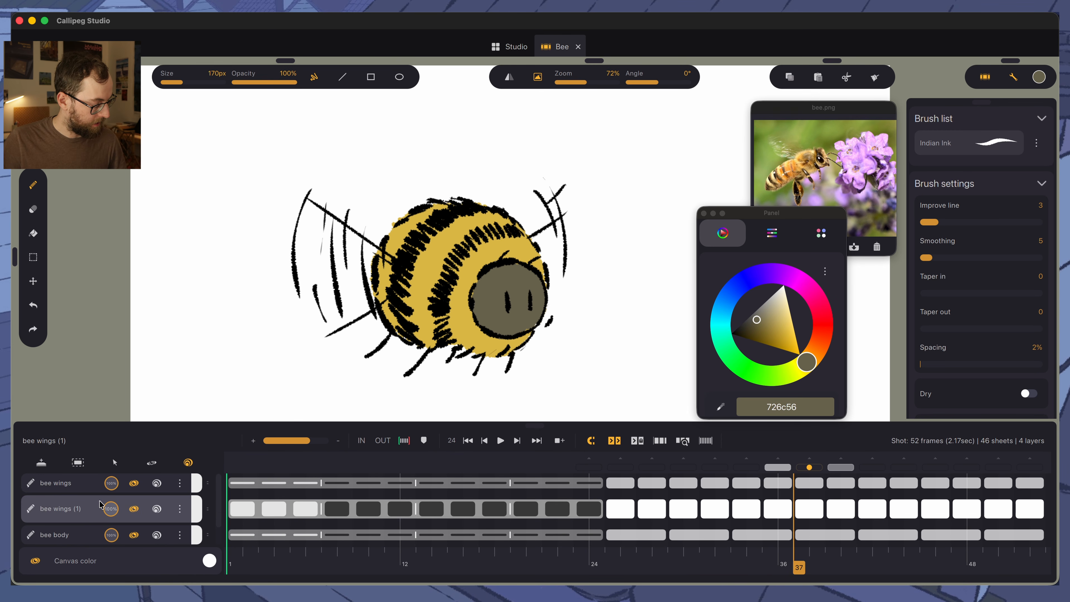
pyautogui.doubleClick(71, 509)
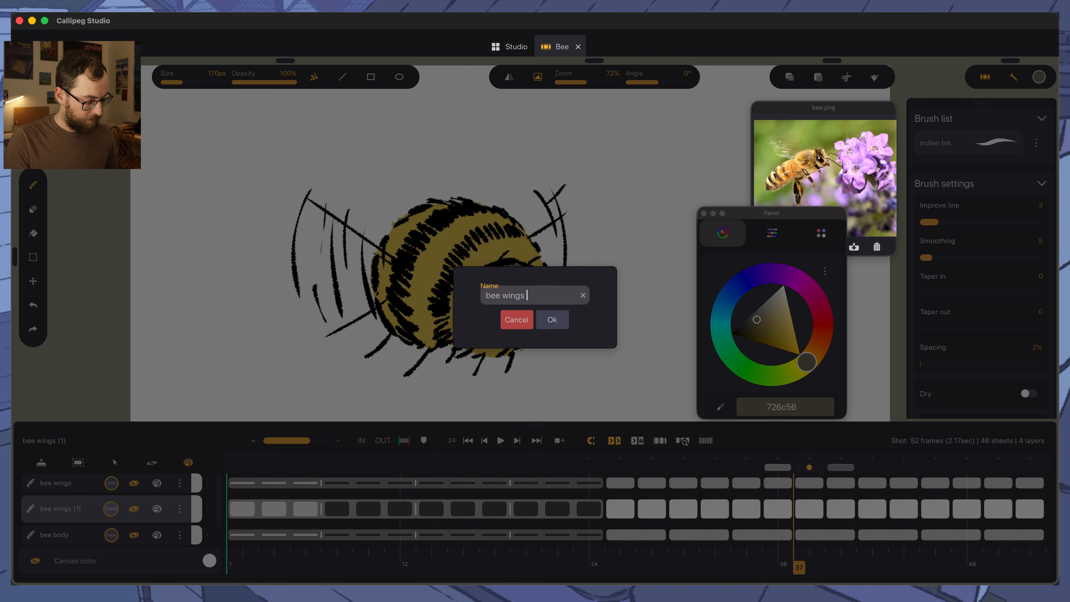
pyautogui.write('color')
pyautogui.press('Return')
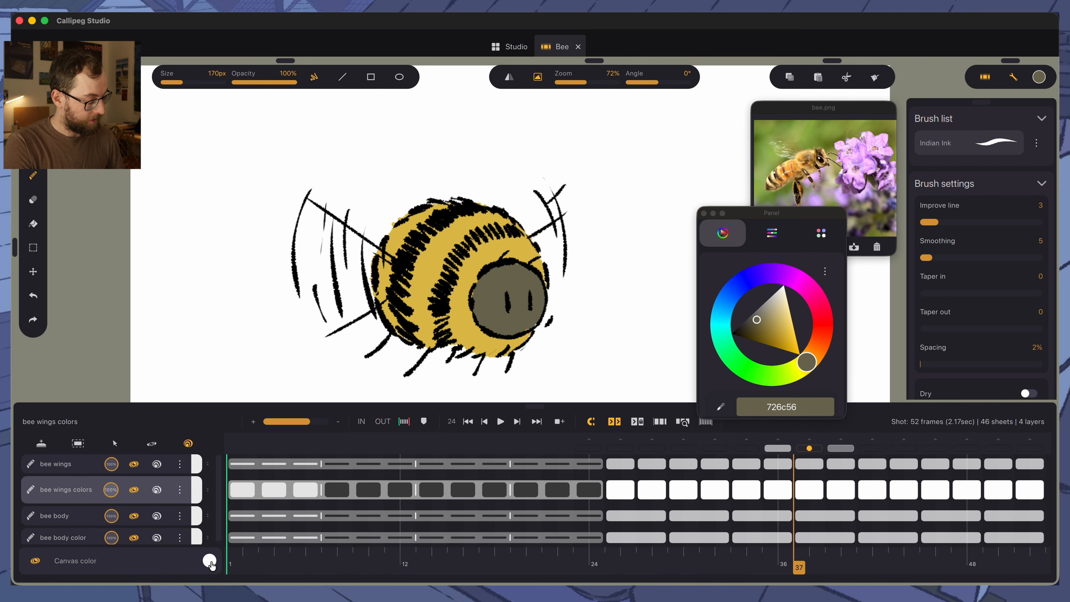
# Change the canvas color from white to a light gray
pyautogui.click(210, 559)
pyautogui.moveTo(255, 509); pyautogui.dragTo(252, 517)
pyautogui.moveTo(160, 413); pyautogui.dragTo(173, 497)
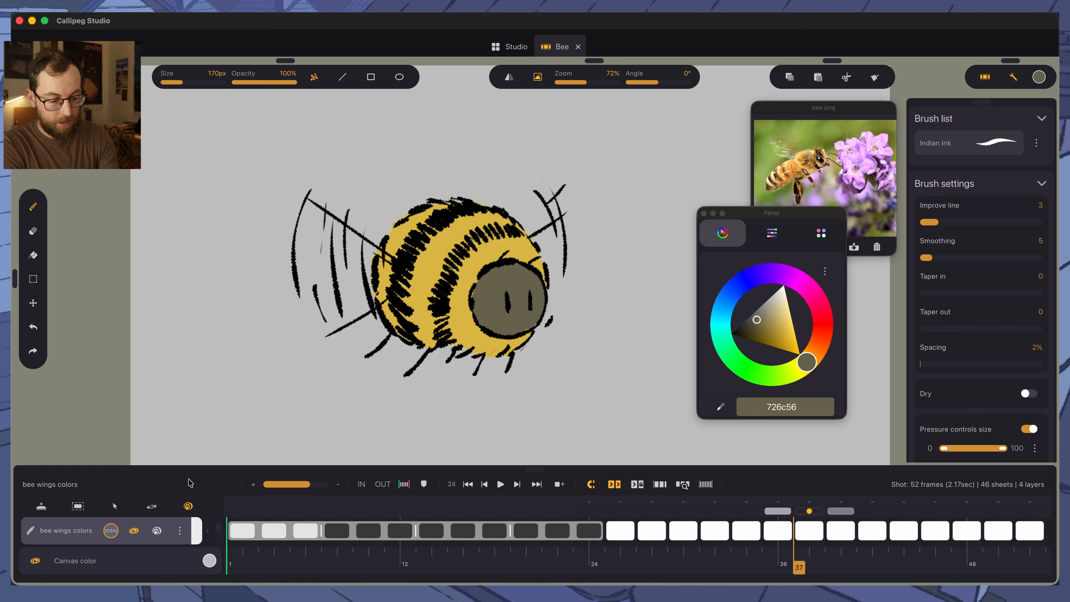
# Choose a light blue, bfcfdd, and brush it over both wings on the frame 37 sheet
pyautogui.moveTo(778, 297); pyautogui.dragTo(781, 297)
pyautogui.moveTo(805, 363); pyautogui.dragTo(726, 300)
pyautogui.click(773, 350)
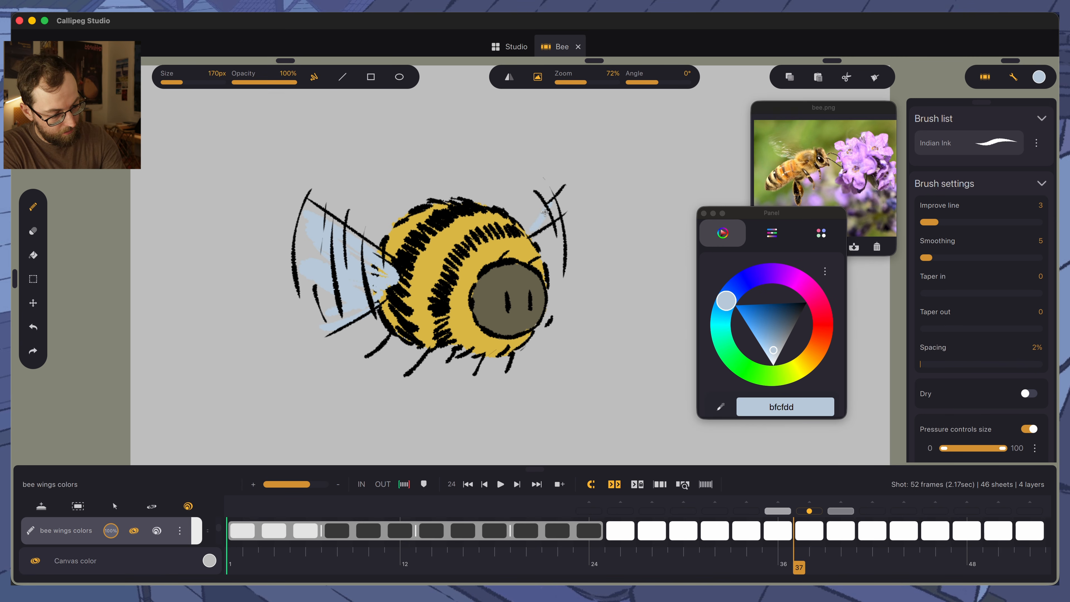
pyautogui.moveTo(554, 231); pyautogui.dragTo(556, 249)
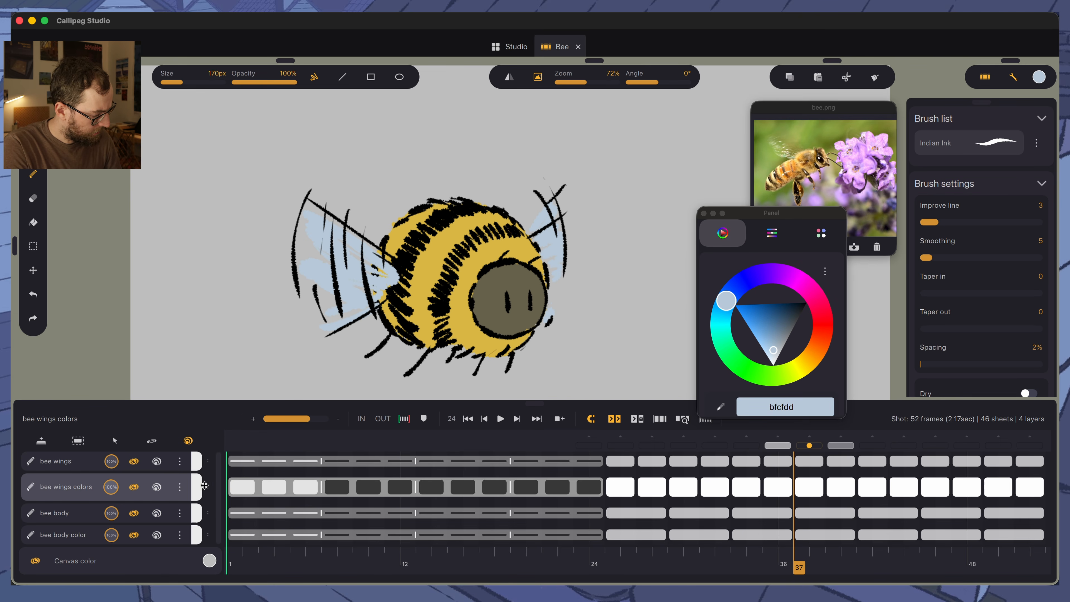
# Move the bee wings colors layer below bee body and brush light blue over the wings on the other sheets
pyautogui.moveTo(208, 488); pyautogui.dragTo(206, 520)
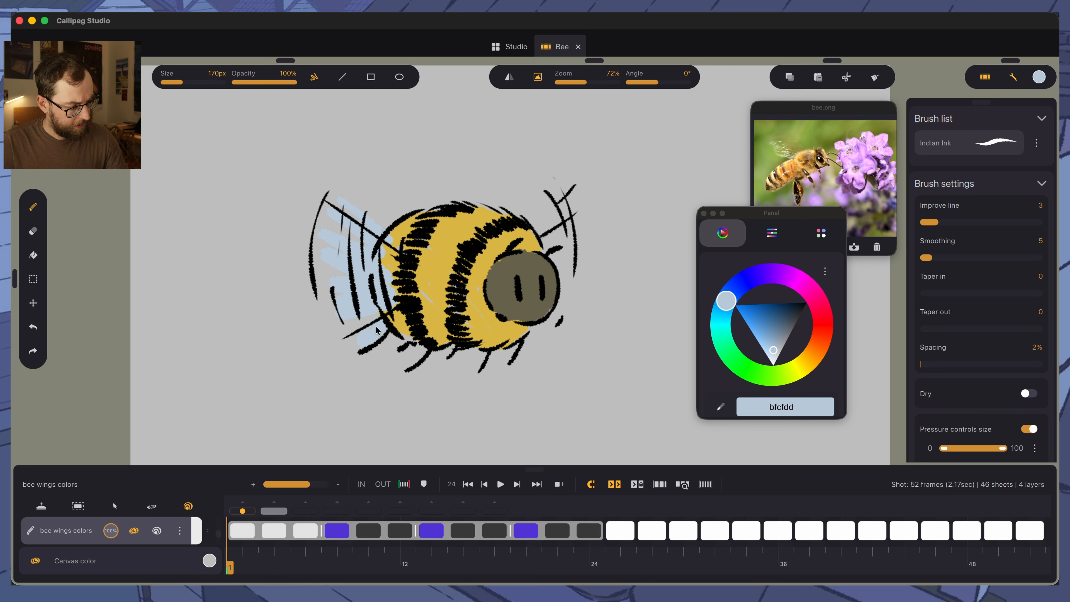
pyautogui.moveTo(384, 278); pyautogui.dragTo(398, 329)
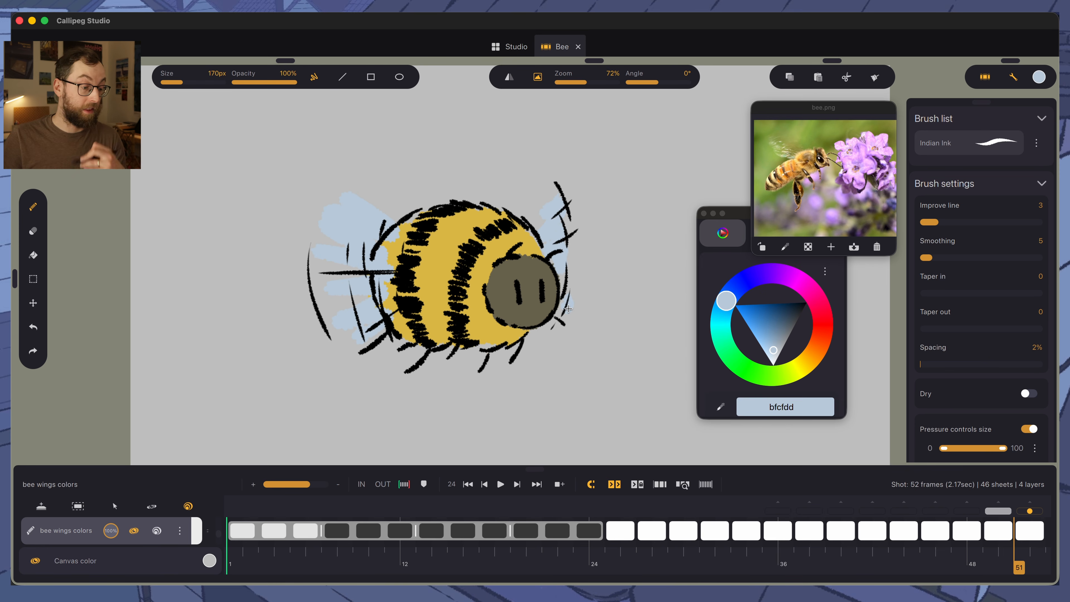
# Choose white, ffffff, brush highlight streaks over the wings on the sheets, and close the floating color panel
pyautogui.press('Left')
pyautogui.moveTo(773, 347); pyautogui.dragTo(777, 382)
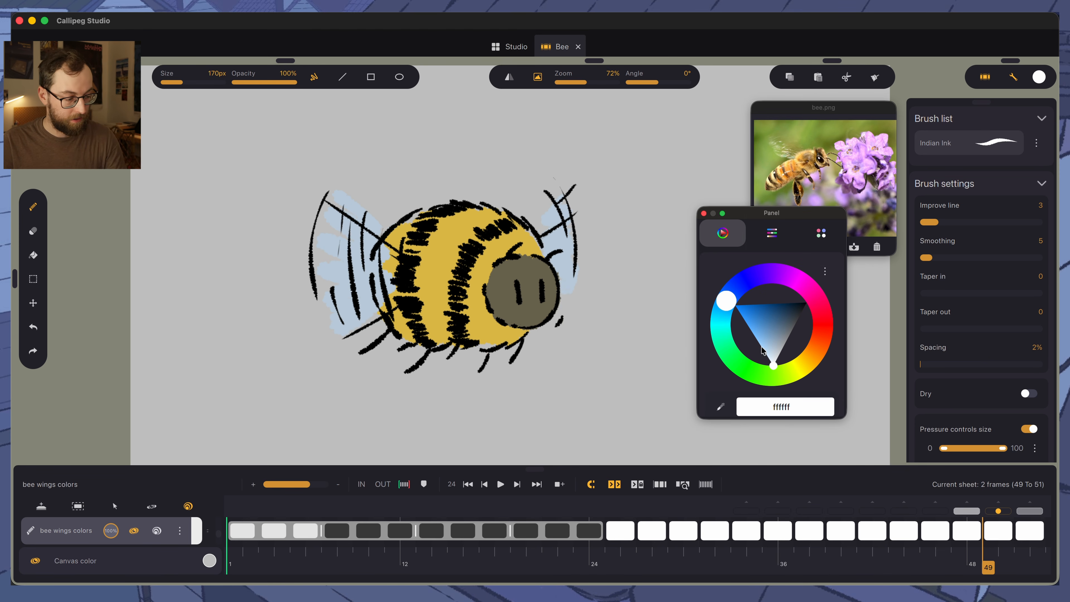
pyautogui.press('Right')
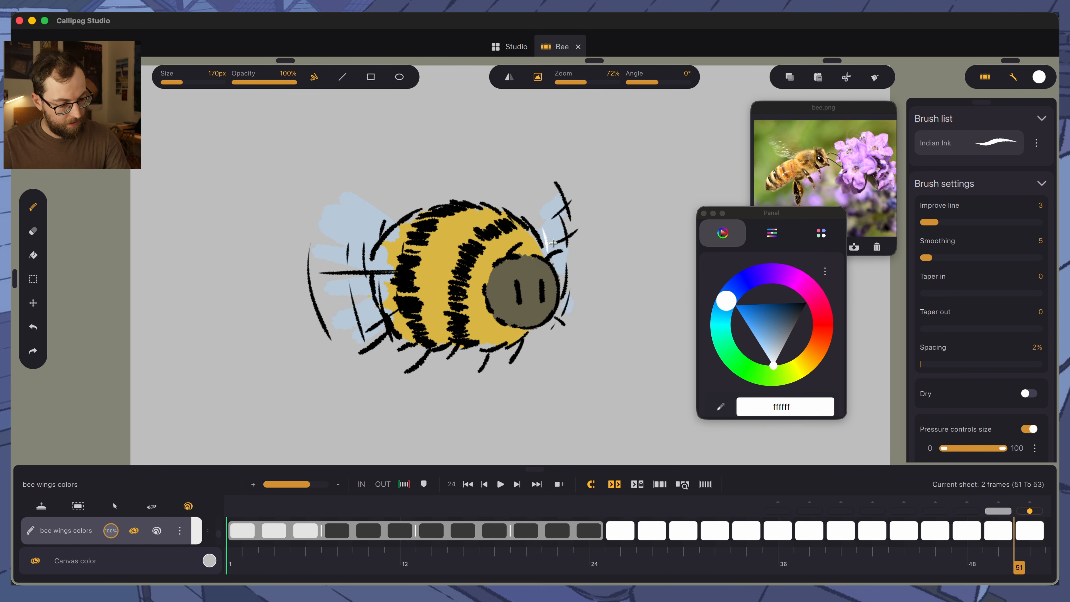
pyautogui.press('space')
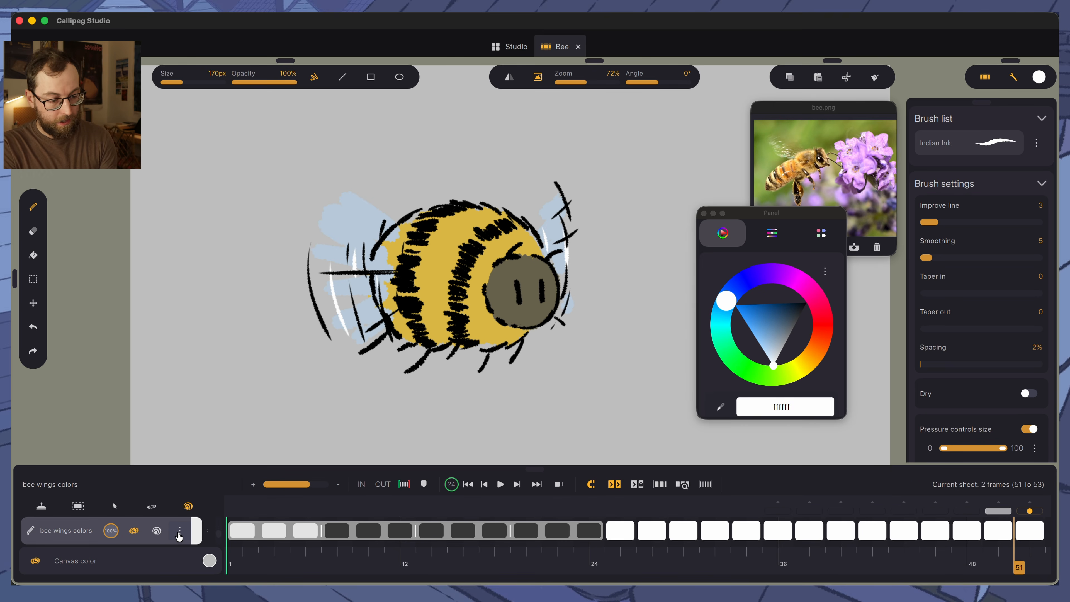
pyautogui.click(704, 213)
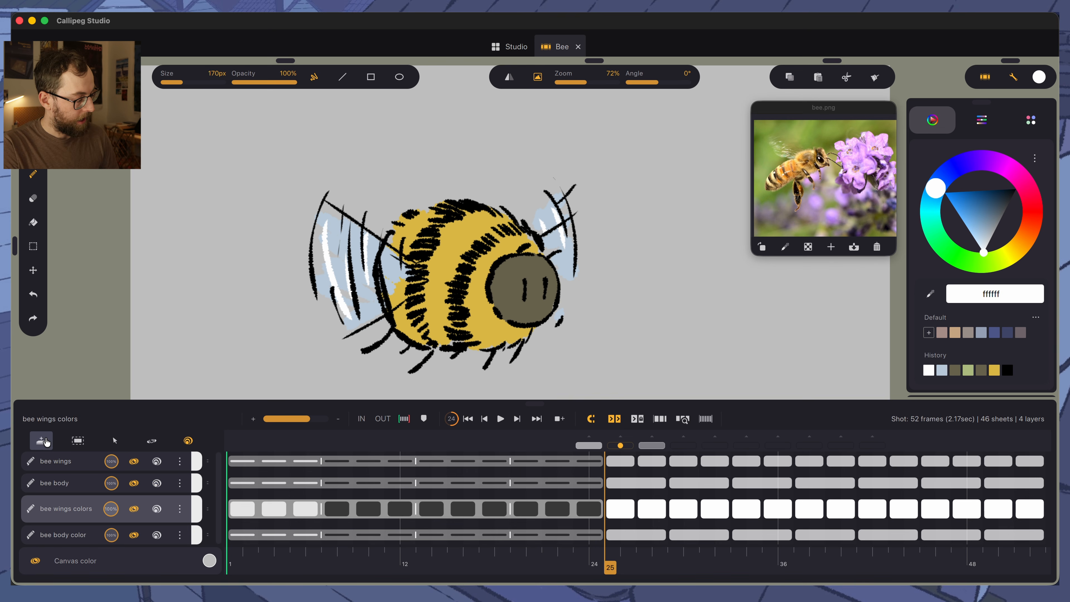
pyautogui.click(41, 440)
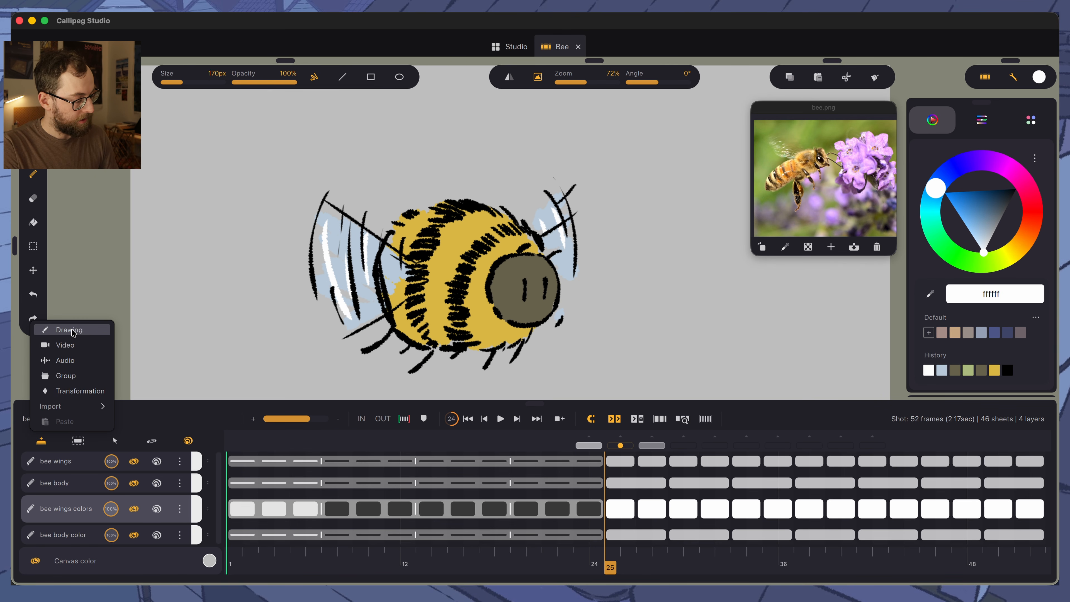
pyautogui.click(170, 421)
pyautogui.click(616, 509)
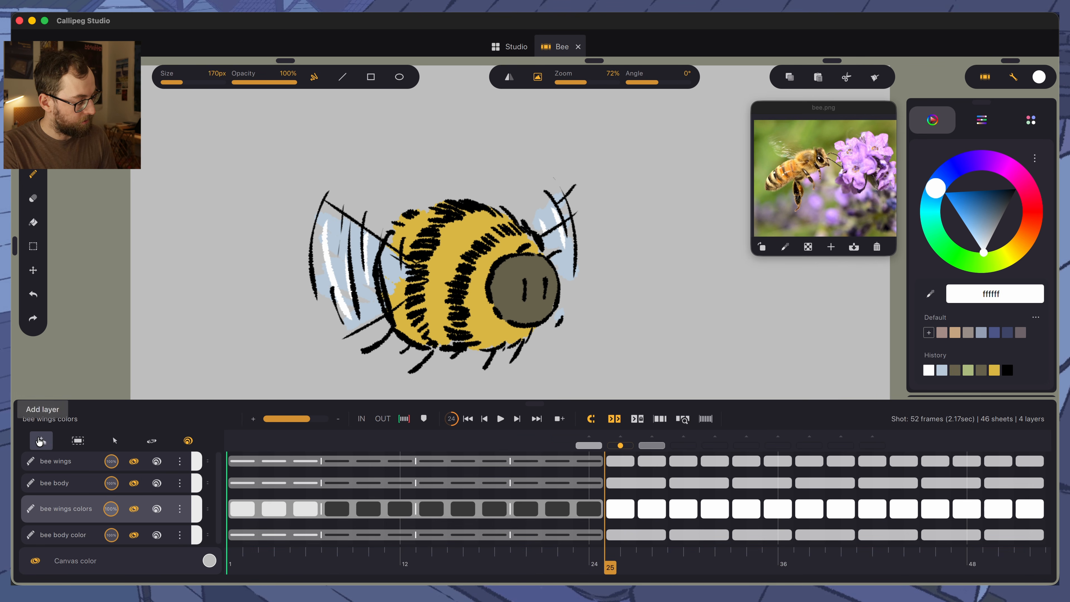
# Import the file background_reference.jpeg from the bee animation folder as a new layer
pyautogui.click(40, 440)
pyautogui.moveTo(99, 406)
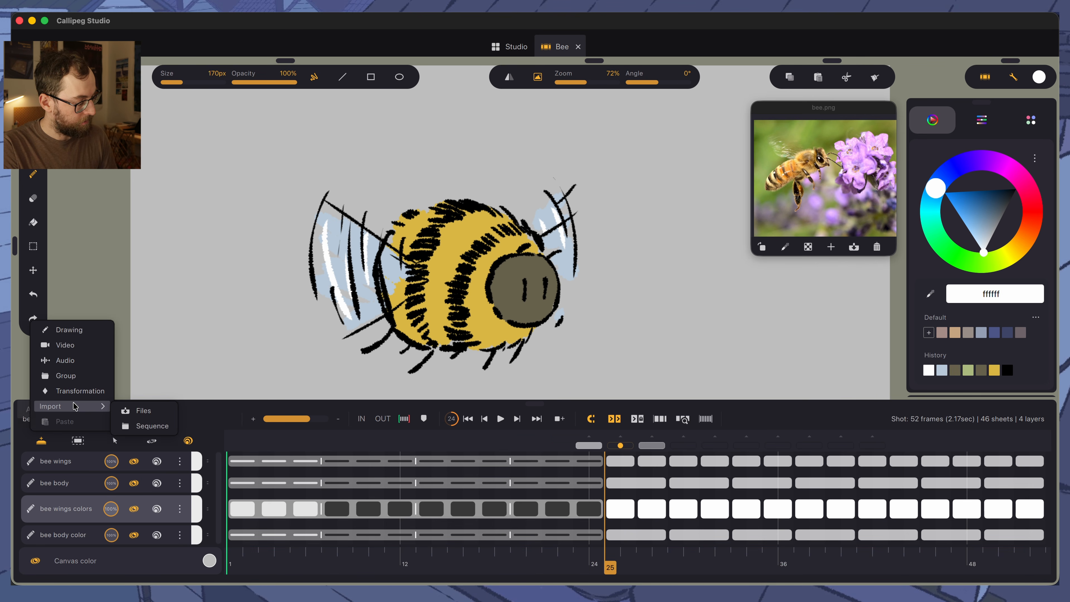
pyautogui.click(142, 411)
pyautogui.click(433, 192)
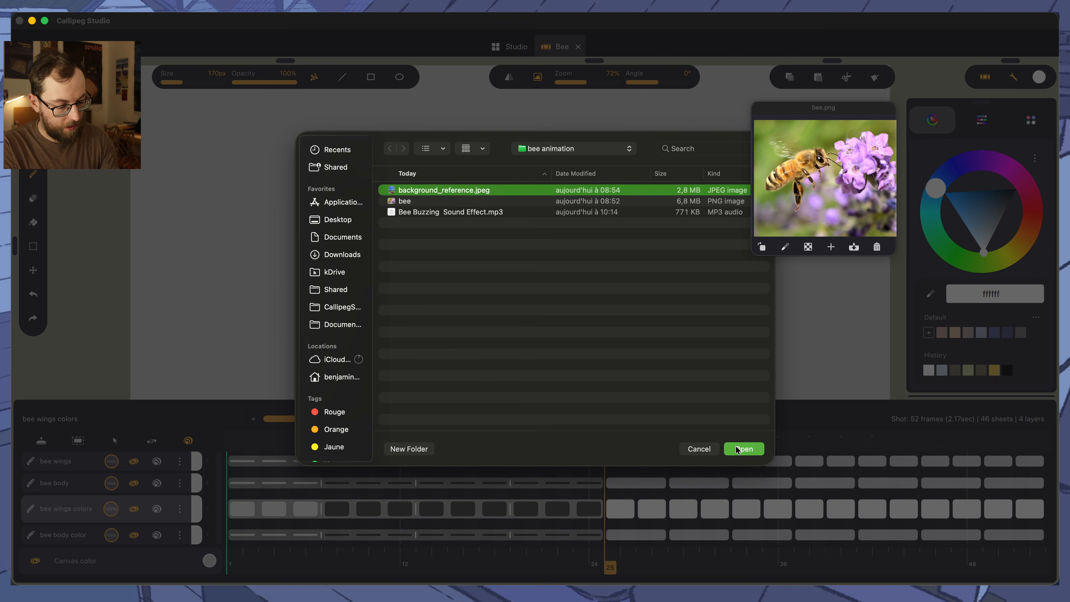
pyautogui.click(739, 450)
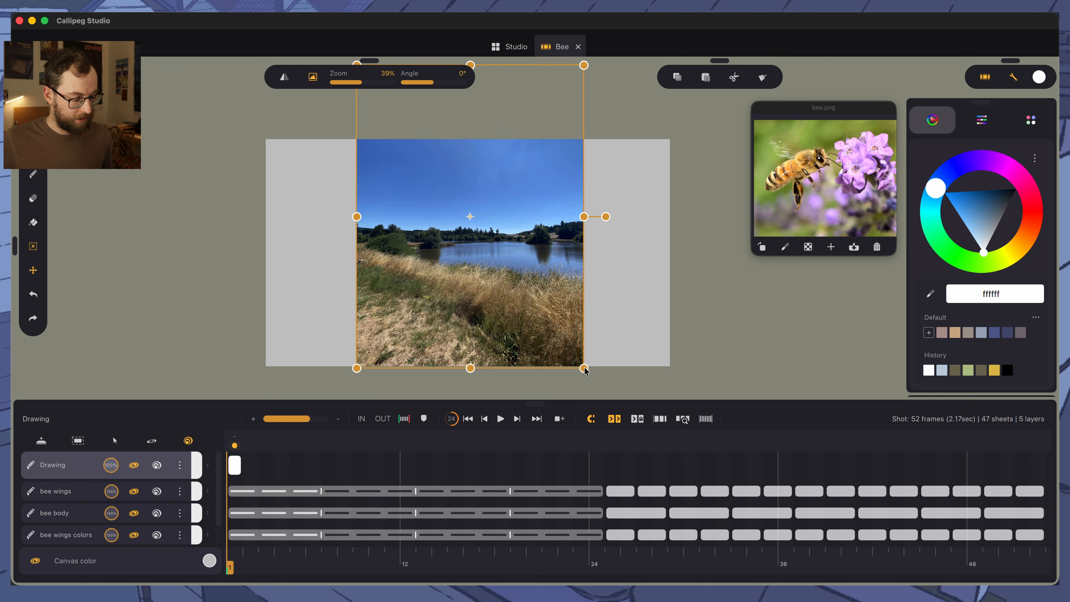
# Undo a trial perspective stretch of the imported photo, and scale it with Affine transformation to fill the whole canvas
pyautogui.moveTo(584, 370); pyautogui.dragTo(635, 383)
pyautogui.press('super+z')
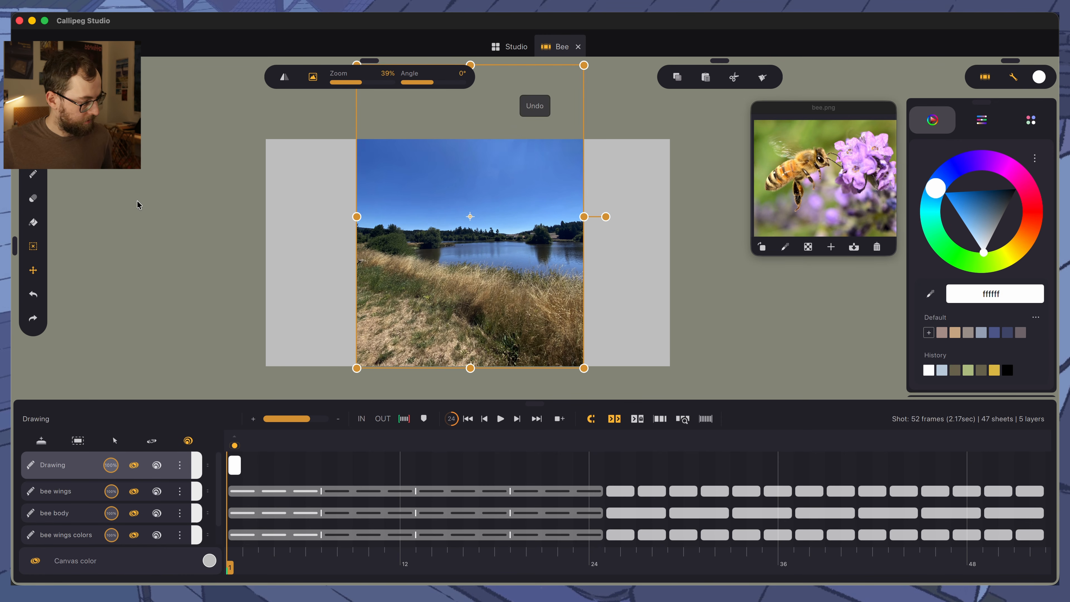
pyautogui.click(1038, 77)
pyautogui.click(1014, 77)
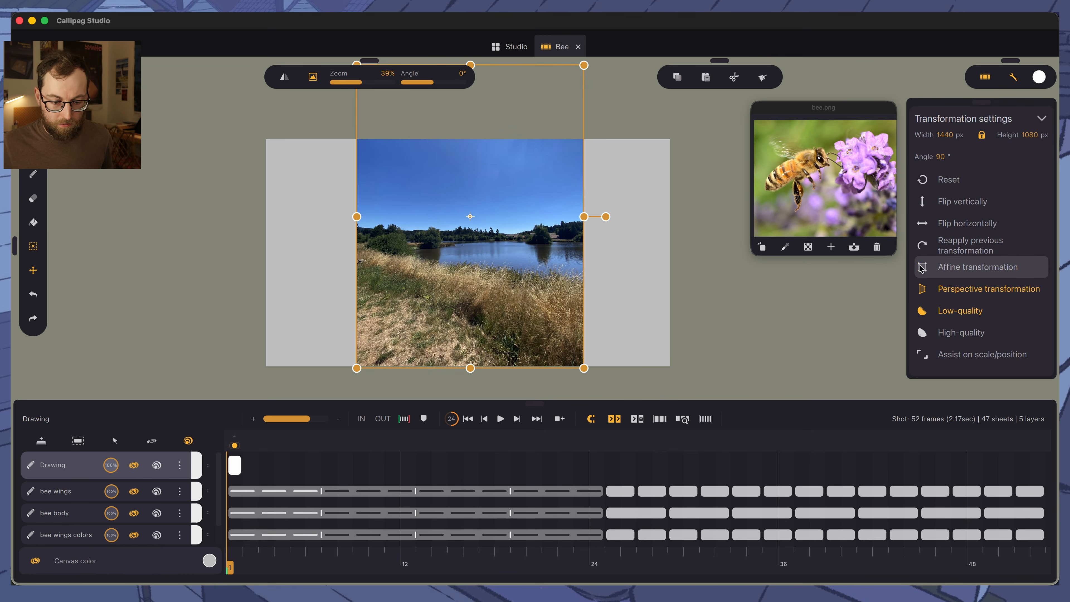
pyautogui.moveTo(584, 369); pyautogui.dragTo(684, 418)
pyautogui.moveTo(604, 314)
pyautogui.mouseDown()
pyautogui.moveTo(575, 206)
pyautogui.moveTo(609, 254)
pyautogui.moveTo(598, 307)
pyautogui.mouseUp()
pyautogui.click(34, 247)
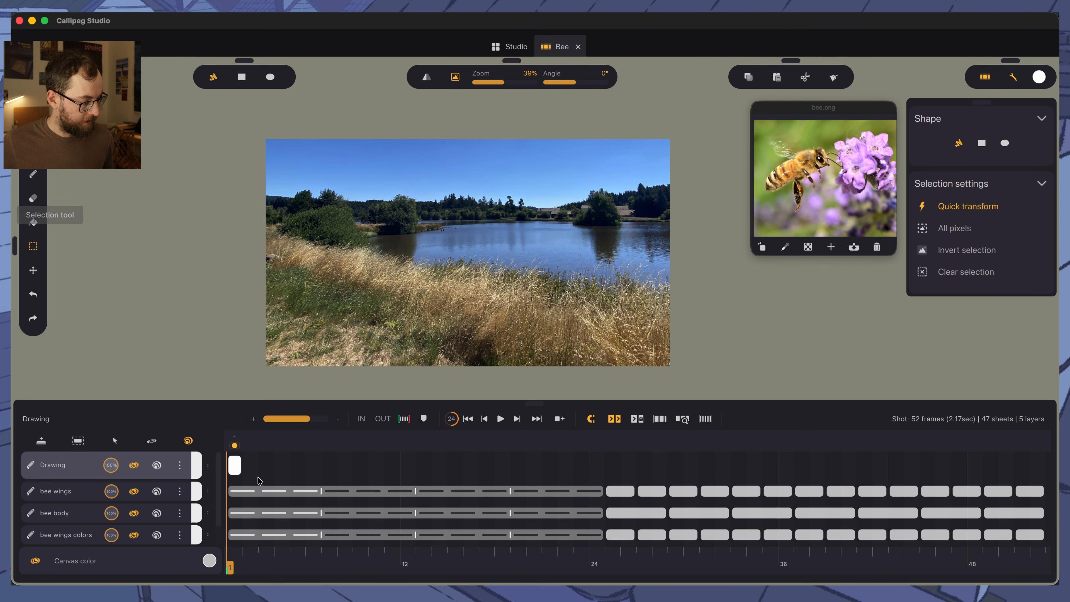
# Extend the photo's sheet to 52 frames so it spans the whole shot, and rename its layer background
pyautogui.moveTo(232, 466); pyautogui.dragTo(937, 460)
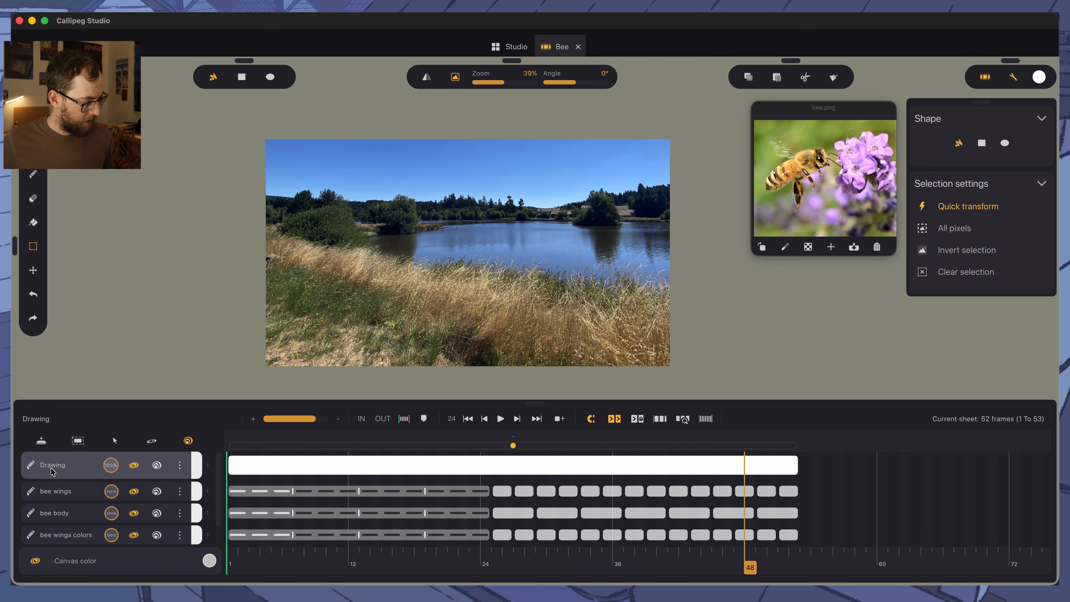
pyautogui.write('backgtr')
pyautogui.press('BackSpace')
pyautogui.press('BackSpace')
pyautogui.write('round')
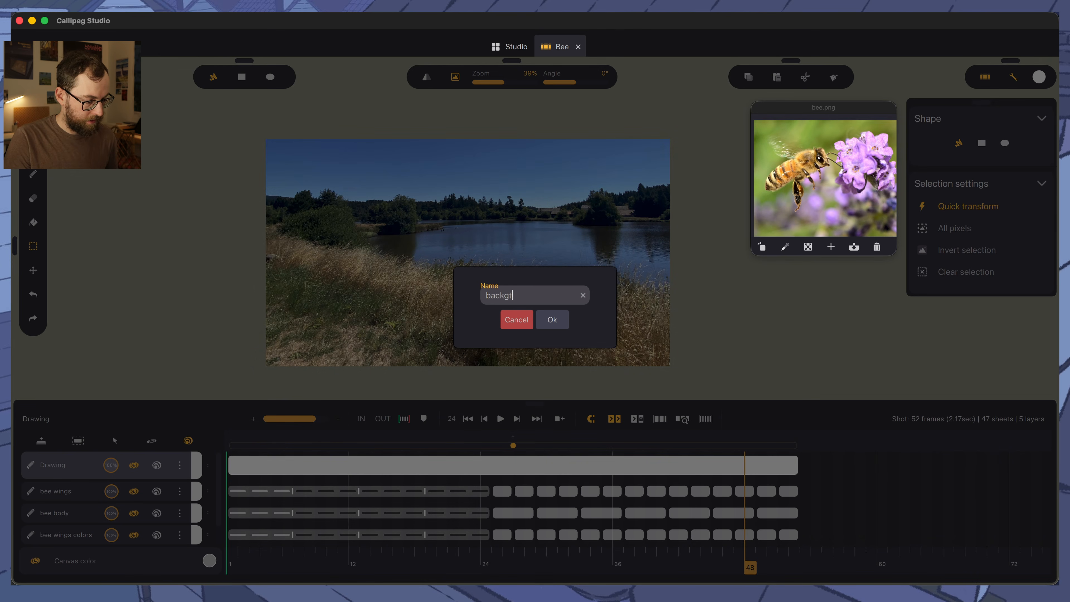
pyautogui.press('Return')
# Move the background layer below all the bee layers, play the animation, and lower the background's opacity
pyautogui.scroll(-1, 207, 519)
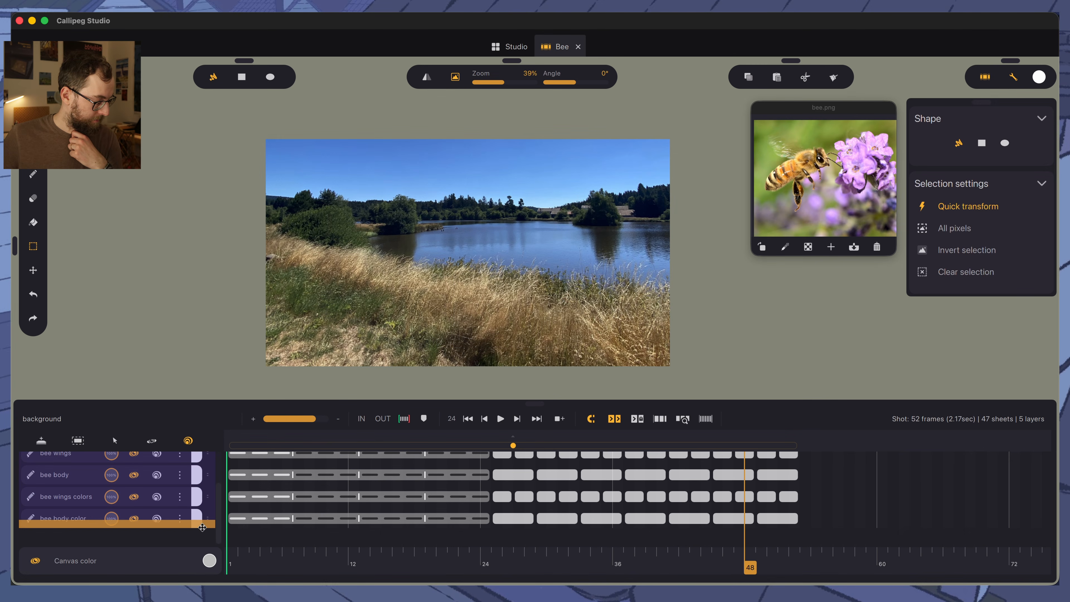
pyautogui.press('space')
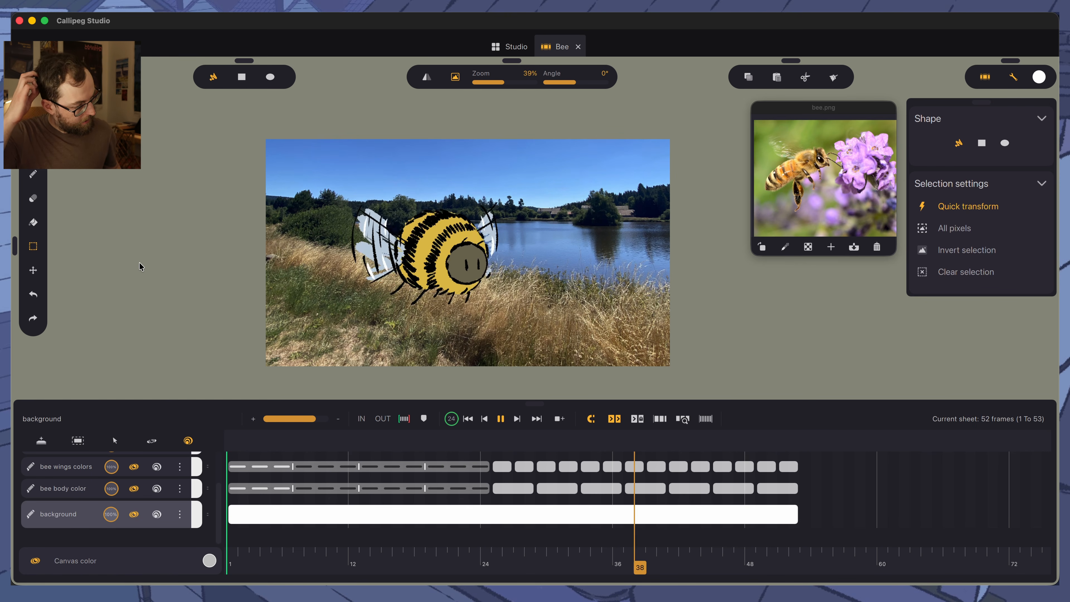
pyautogui.press('space')
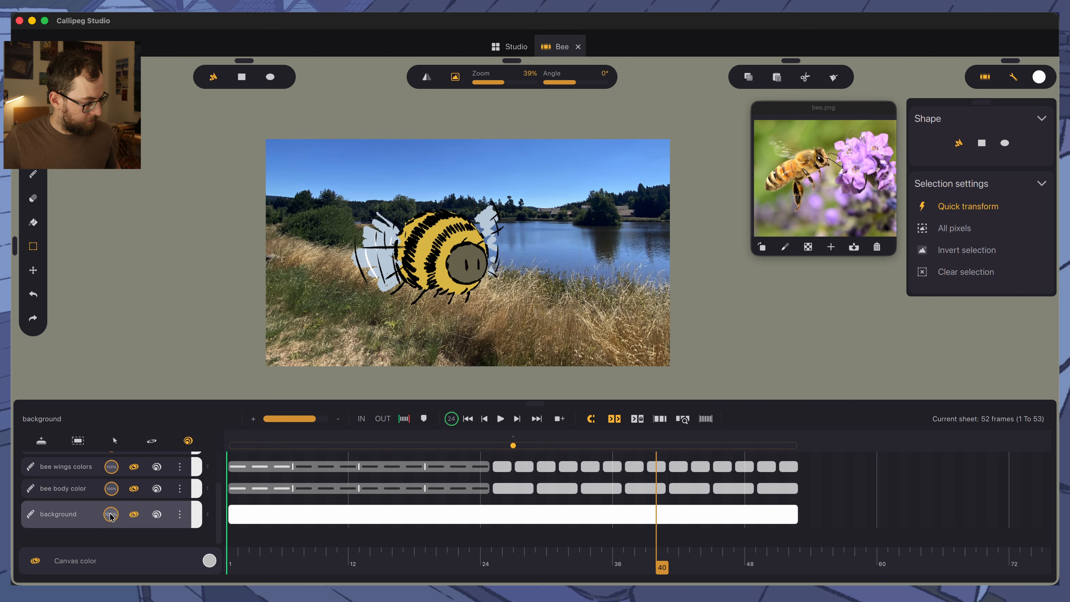
pyautogui.moveTo(109, 518); pyautogui.dragTo(123, 567)
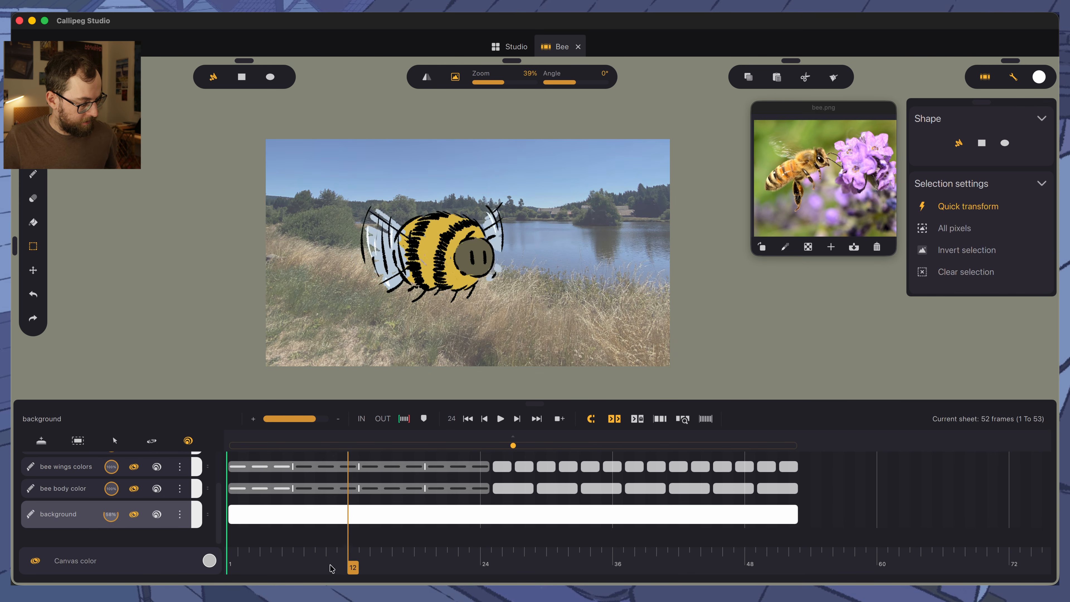